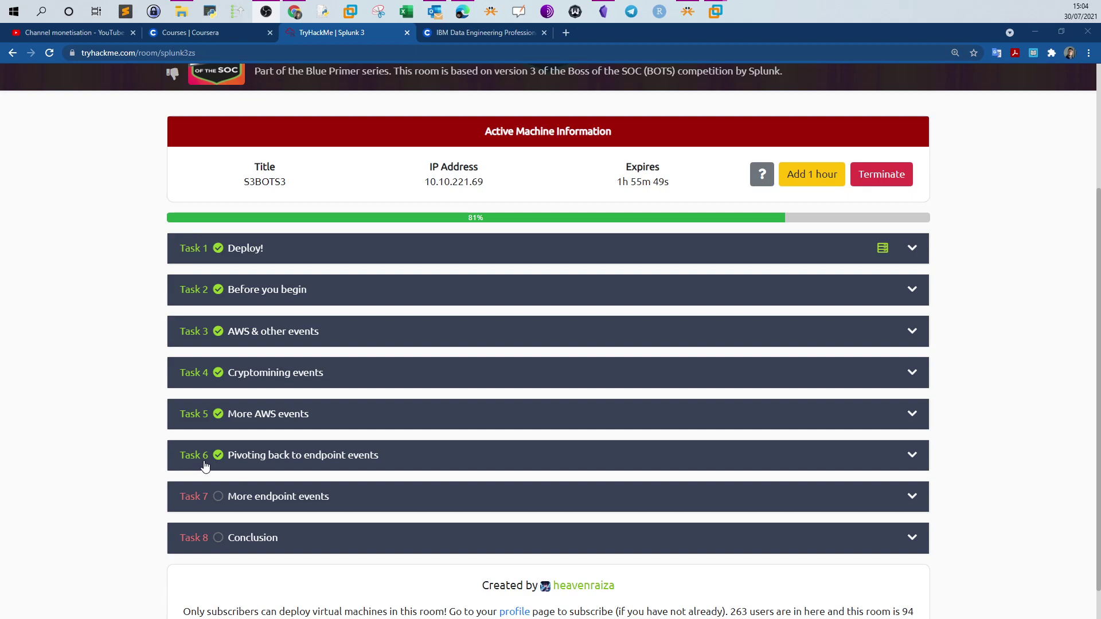
# Expand Task 6 'Pivoting back to endpoint events' and read through its hints and answers
pyautogui.click(250, 467)
pyautogui.scroll(-10, 251, 466)
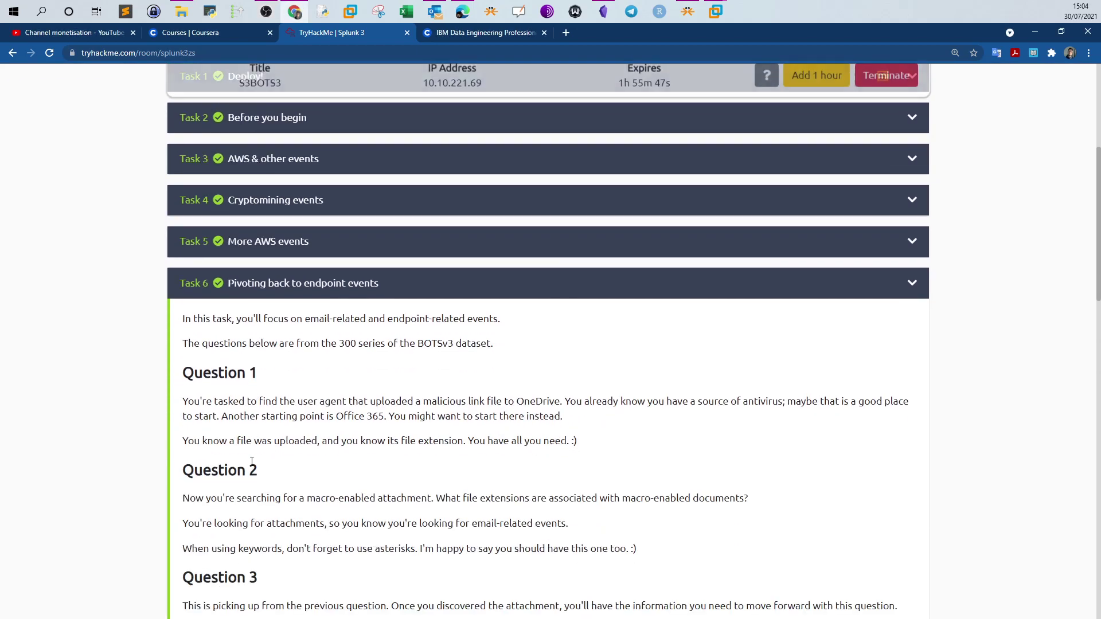
pyautogui.scroll(-4, 252, 462)
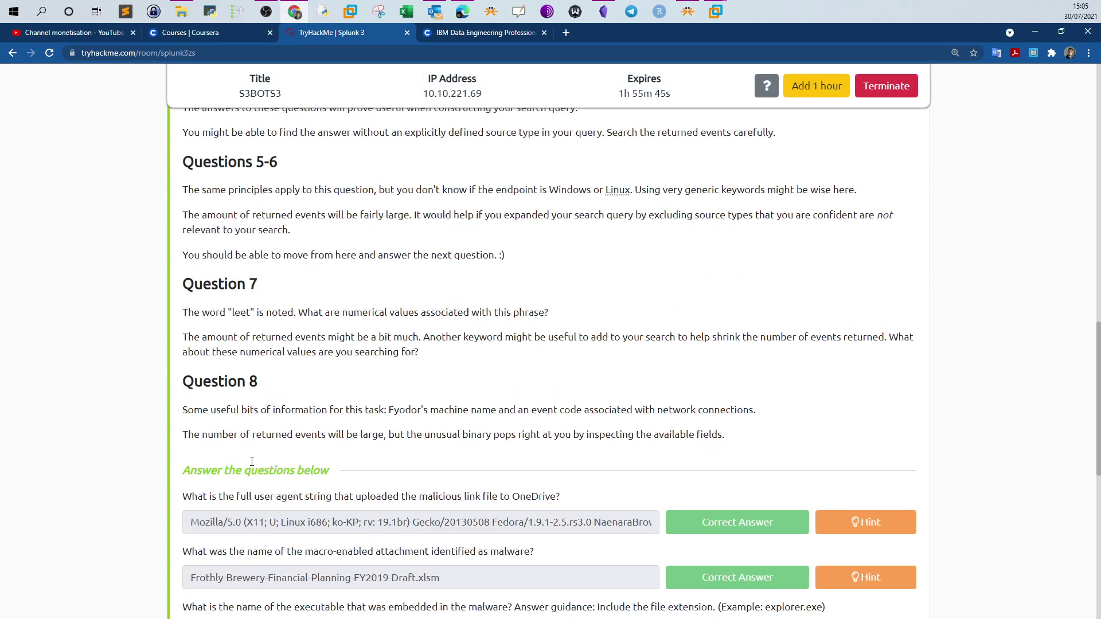
pyautogui.scroll(5, 250, 467)
pyautogui.scroll(3, 251, 461)
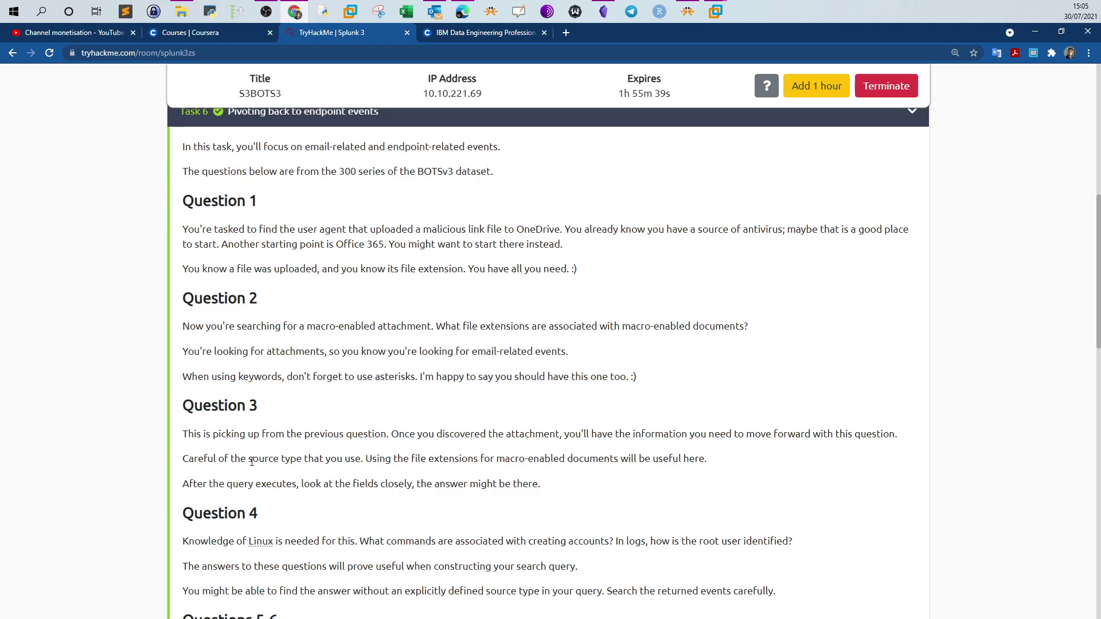
pyautogui.scroll(-5, 252, 462)
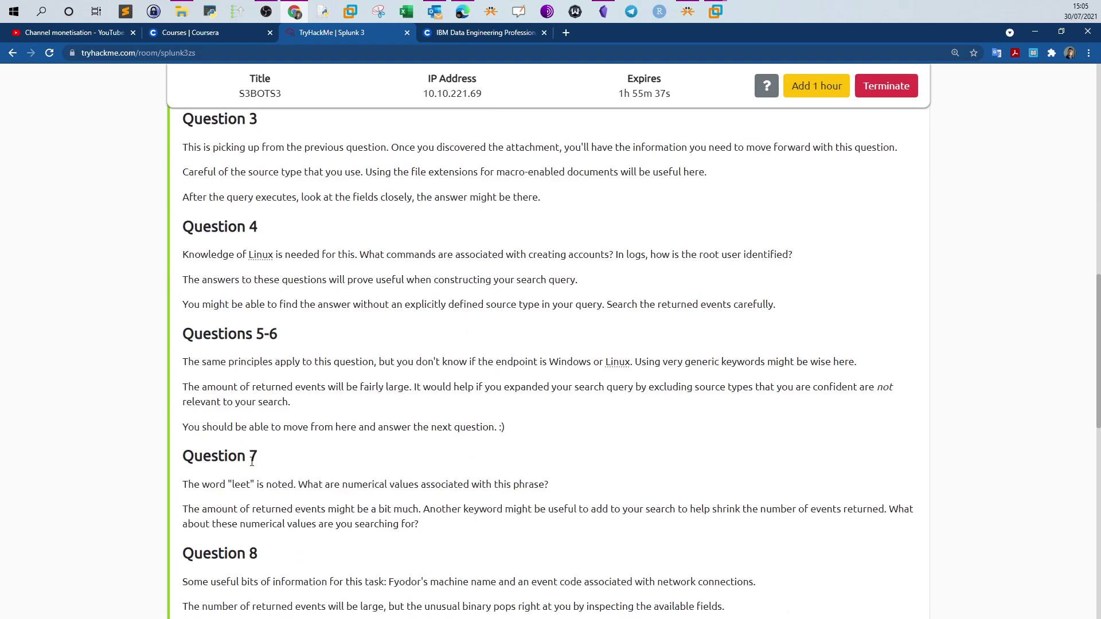
pyautogui.scroll(-5, 252, 462)
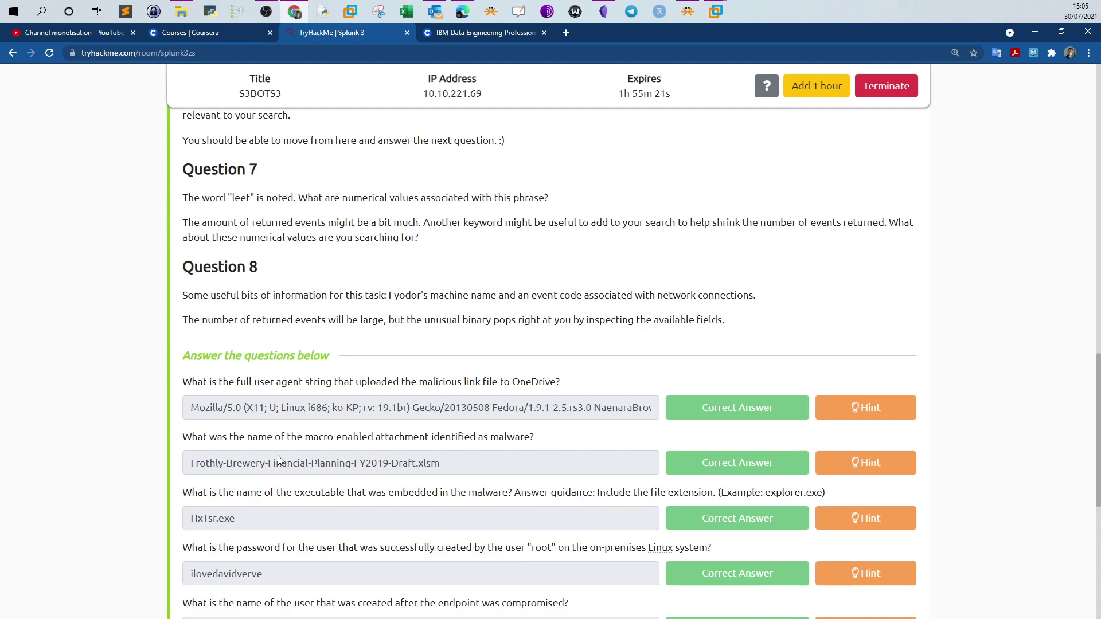
pyautogui.scroll(-1, 278, 455)
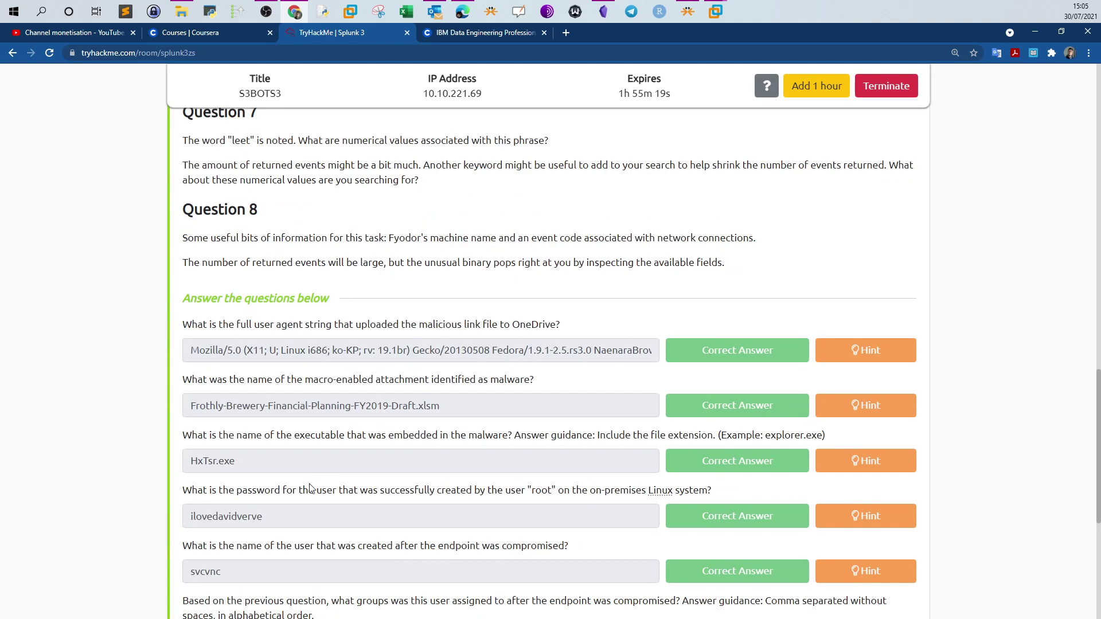
pyautogui.scroll(-3, 267, 491)
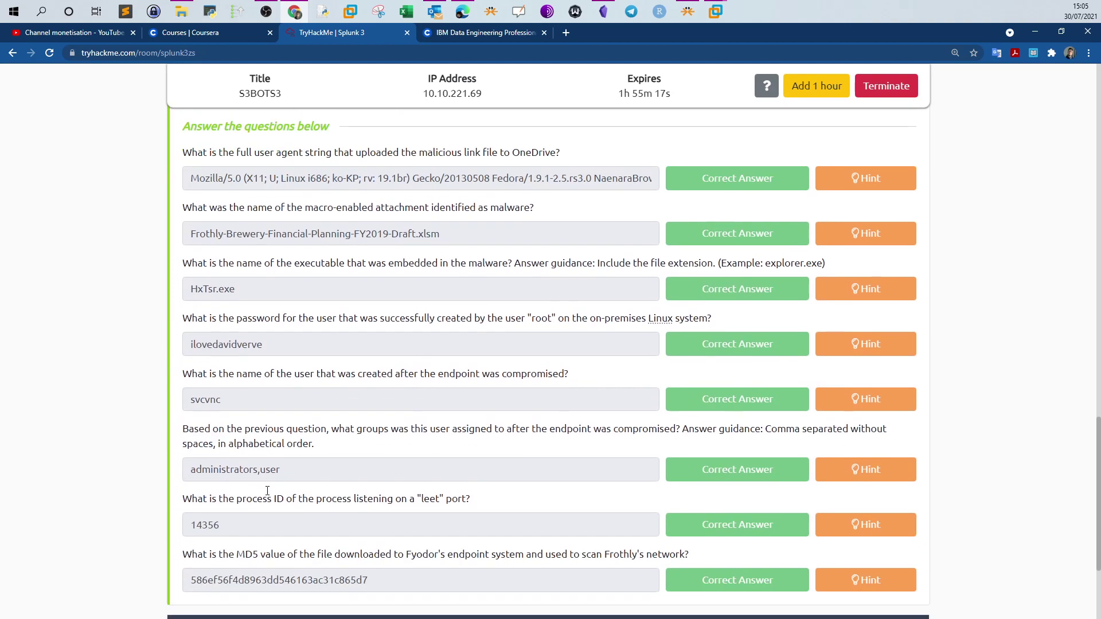
pyautogui.scroll(5, 247, 469)
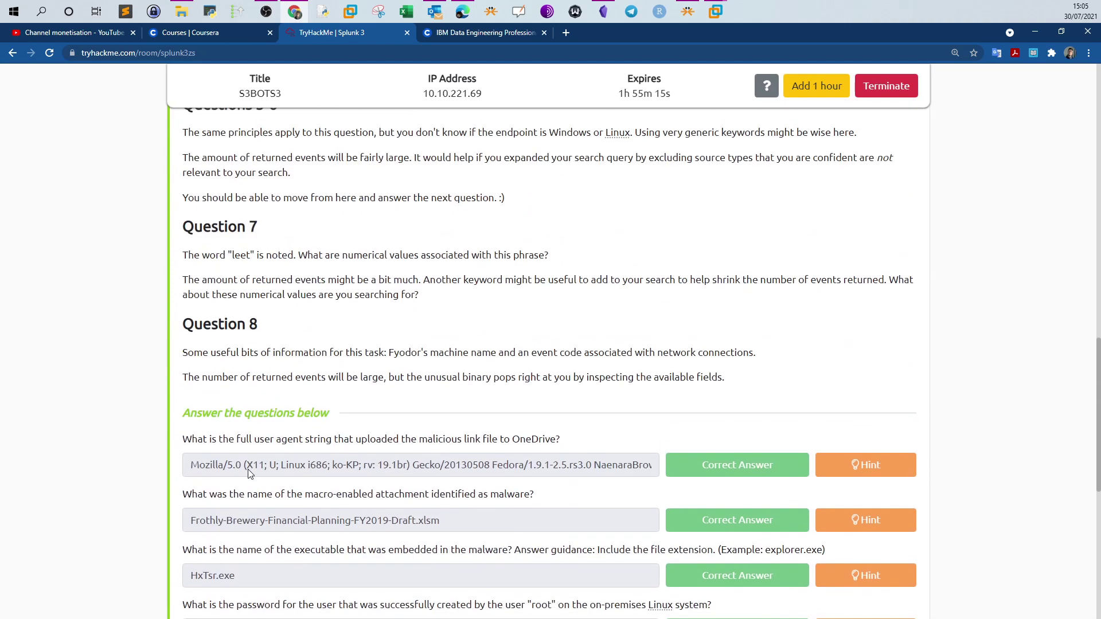
pyautogui.scroll(5, 251, 474)
pyautogui.scroll(4, 251, 473)
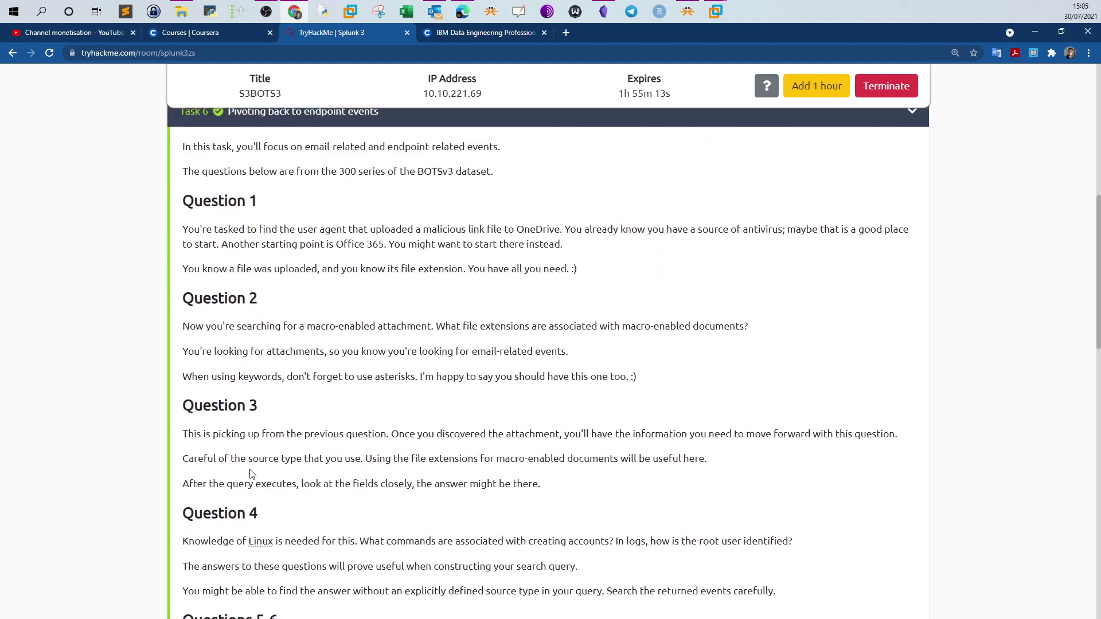
pyautogui.scroll(4, 252, 473)
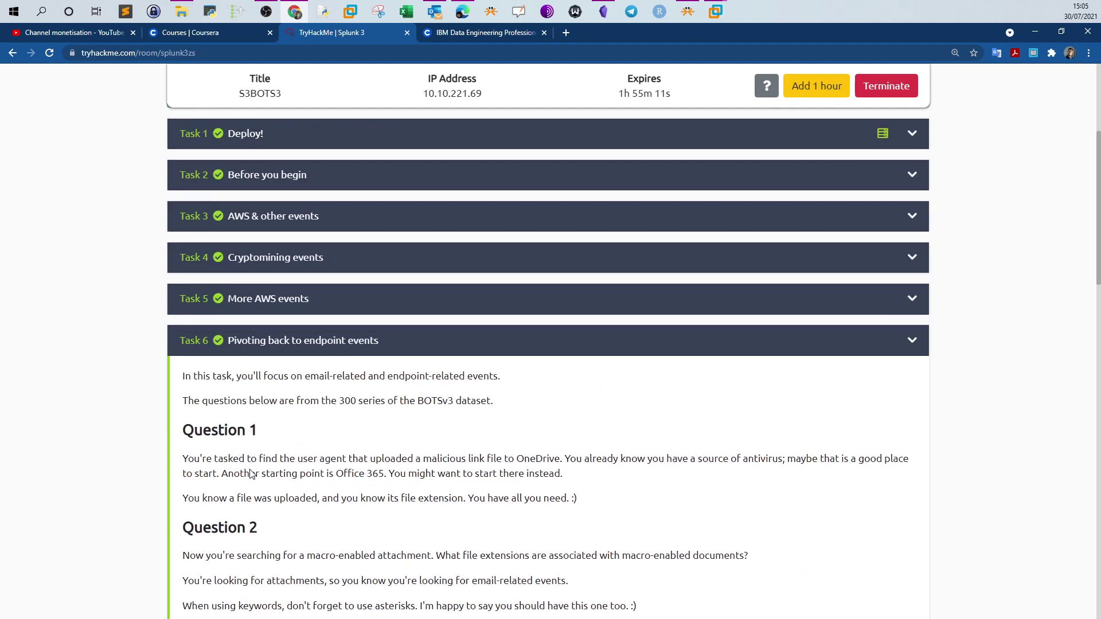
pyautogui.scroll(-15, 273, 449)
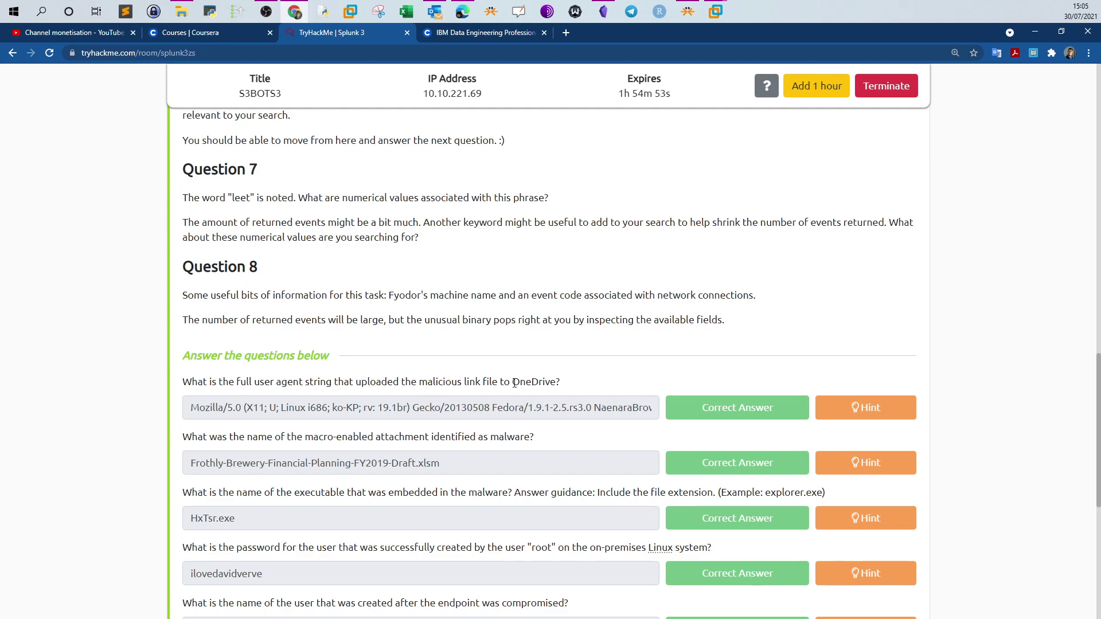
pyautogui.moveTo(512, 382); pyautogui.dragTo(554, 380)
pyautogui.scroll(9, 480, 383)
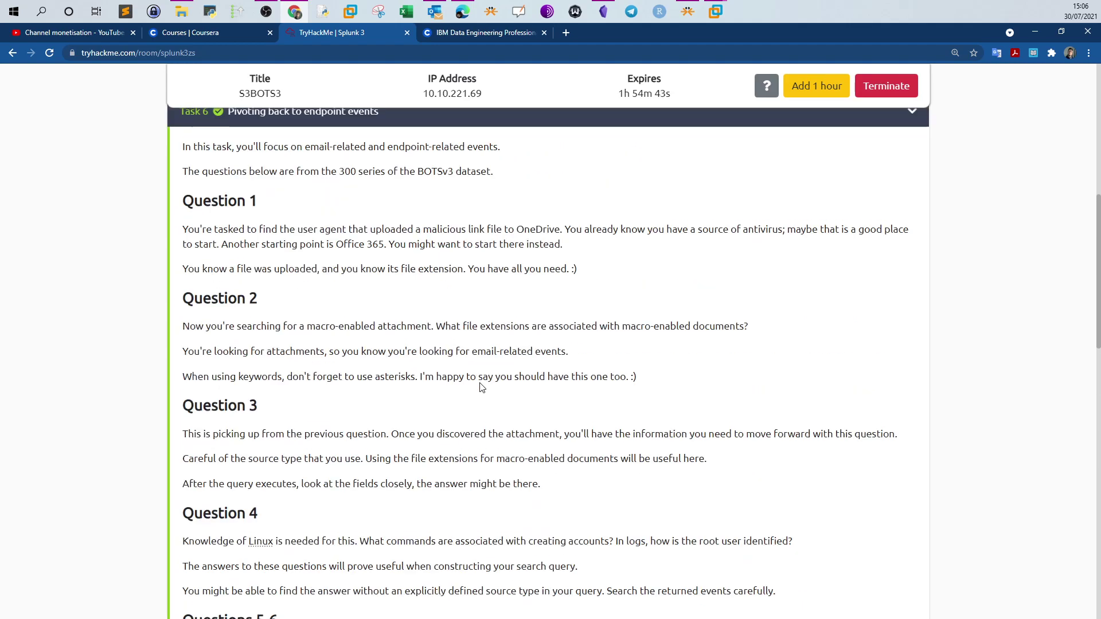
pyautogui.scroll(2, 480, 387)
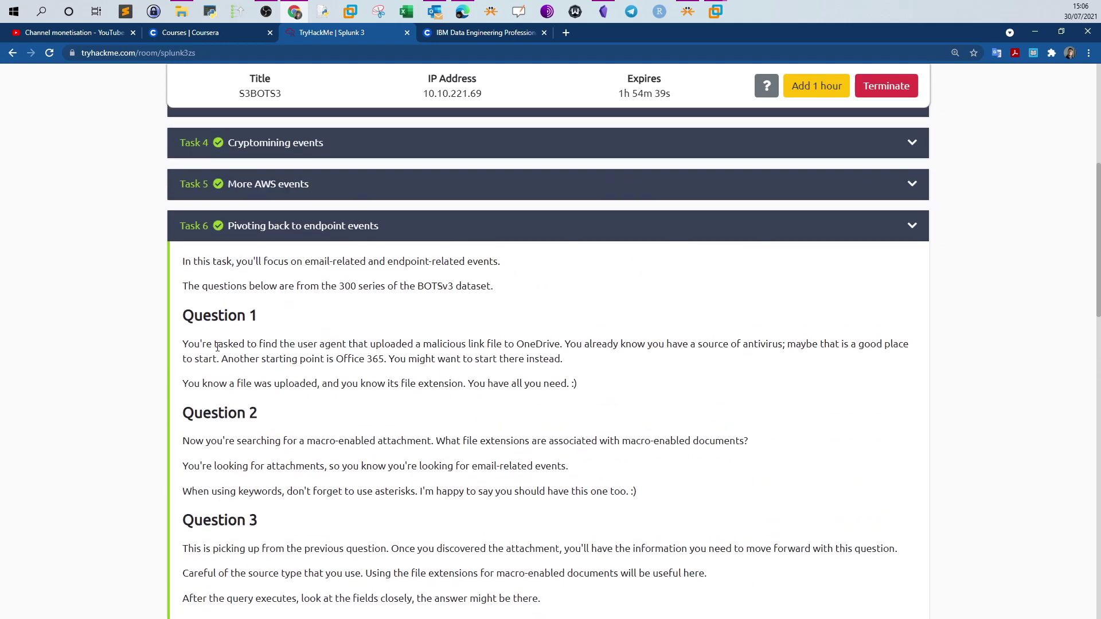
pyautogui.moveTo(317, 344); pyautogui.dragTo(555, 344)
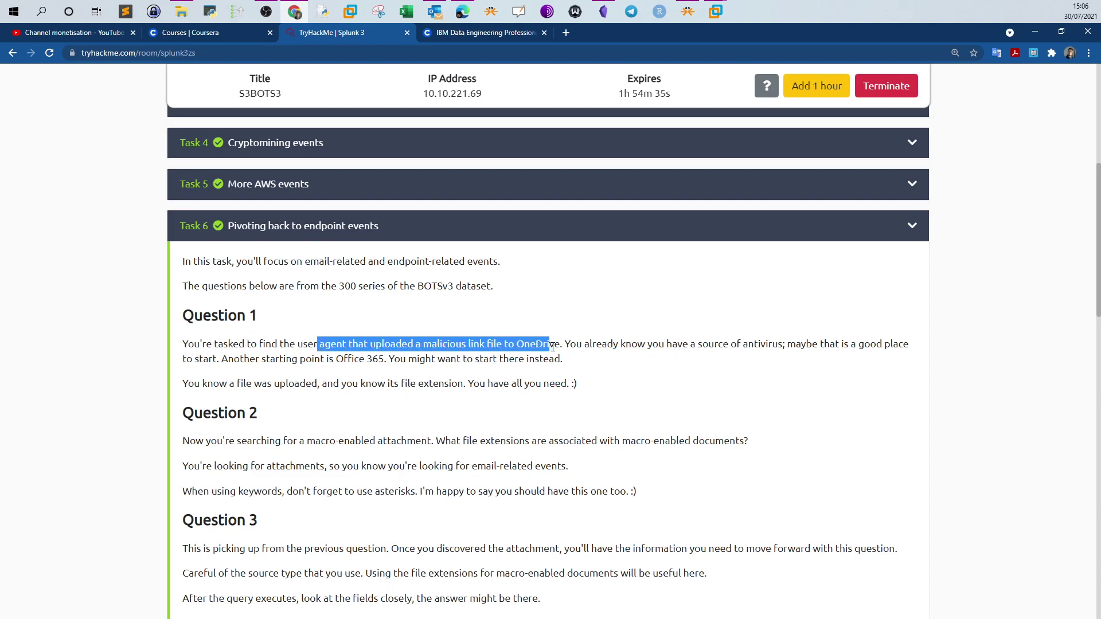
pyautogui.rightClick(514, 353)
pyautogui.click(544, 347)
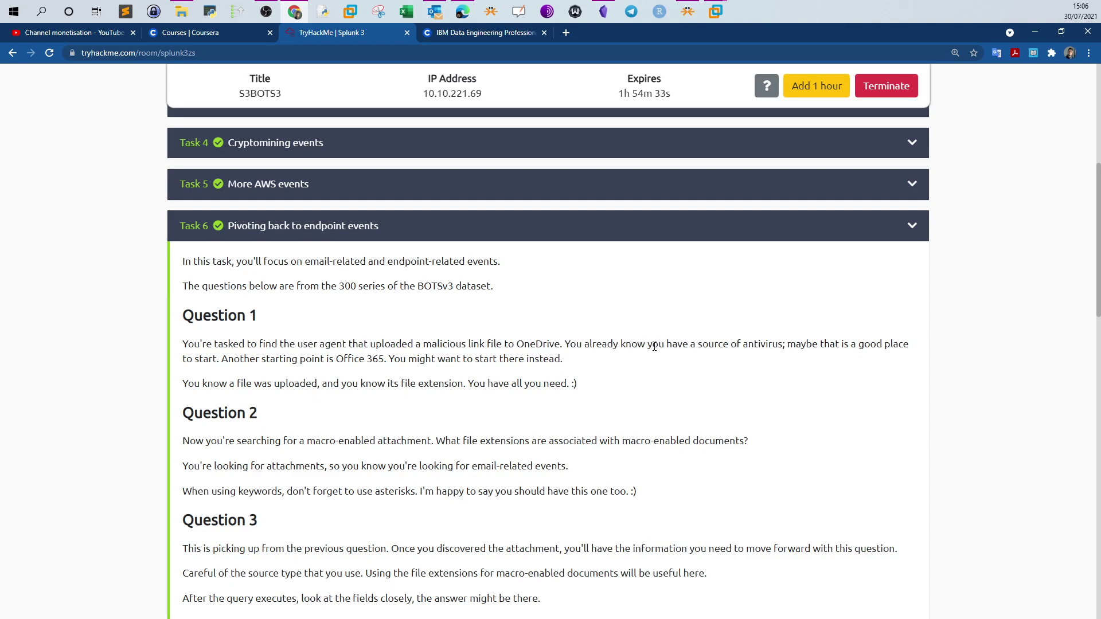
pyautogui.doubleClick(765, 344)
pyautogui.click(824, 355)
pyautogui.scroll(-6, 566, 367)
pyautogui.scroll(-7, 566, 367)
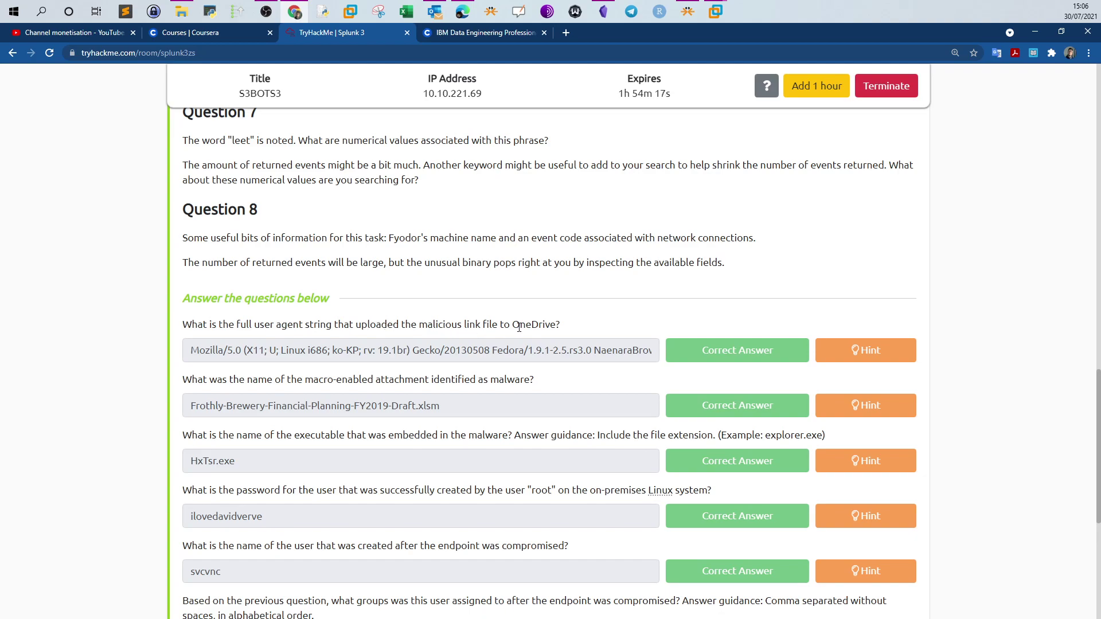
# Reread the first question, highlighting 'OneDrive' and 'malicious'
pyautogui.moveTo(513, 325); pyautogui.dragTo(556, 324)
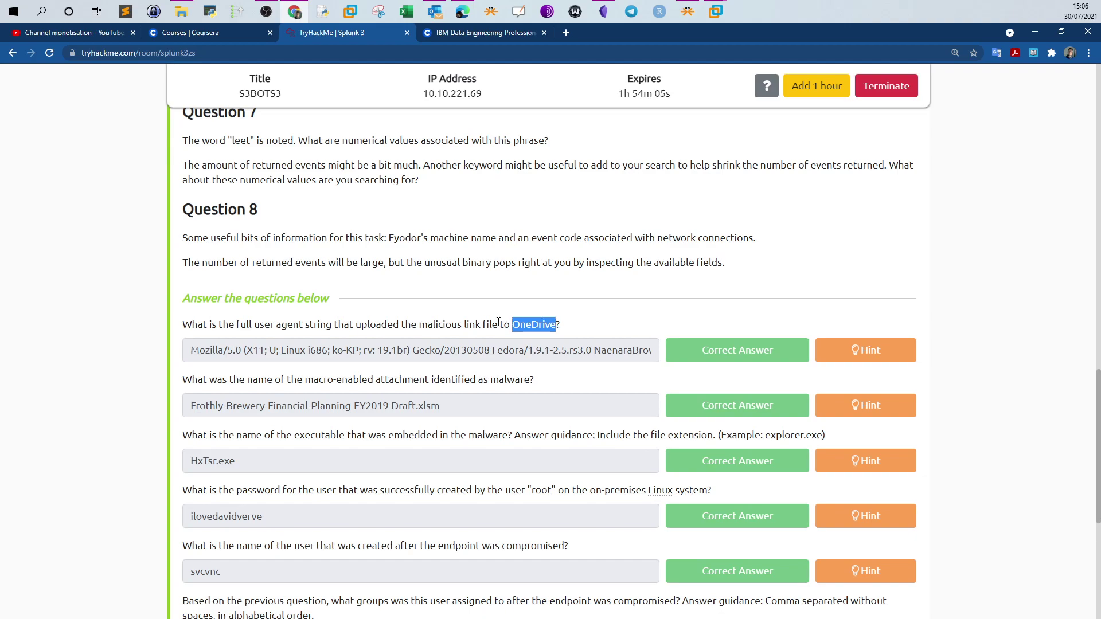
pyautogui.click(435, 325)
pyautogui.moveTo(419, 325); pyautogui.dragTo(445, 327)
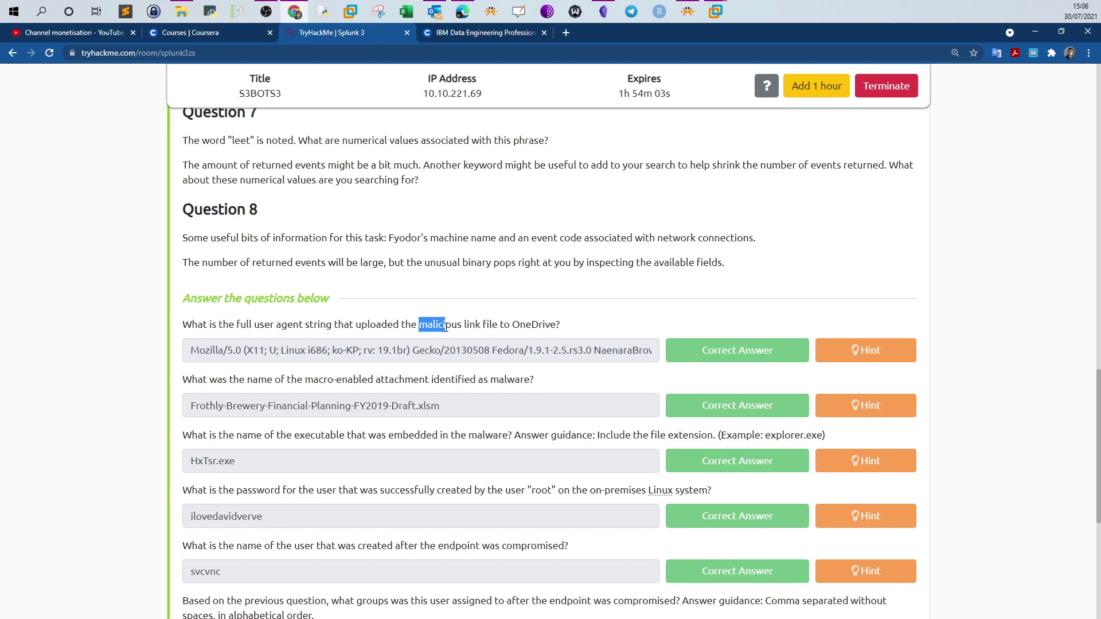
pyautogui.scroll(4, 446, 327)
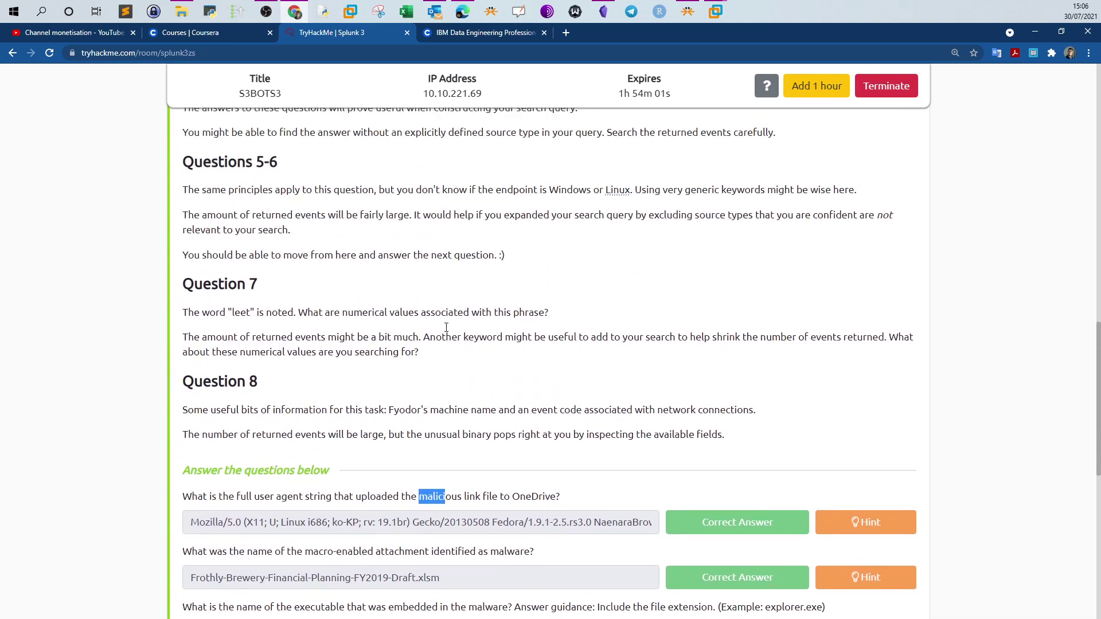
pyautogui.scroll(2, 447, 330)
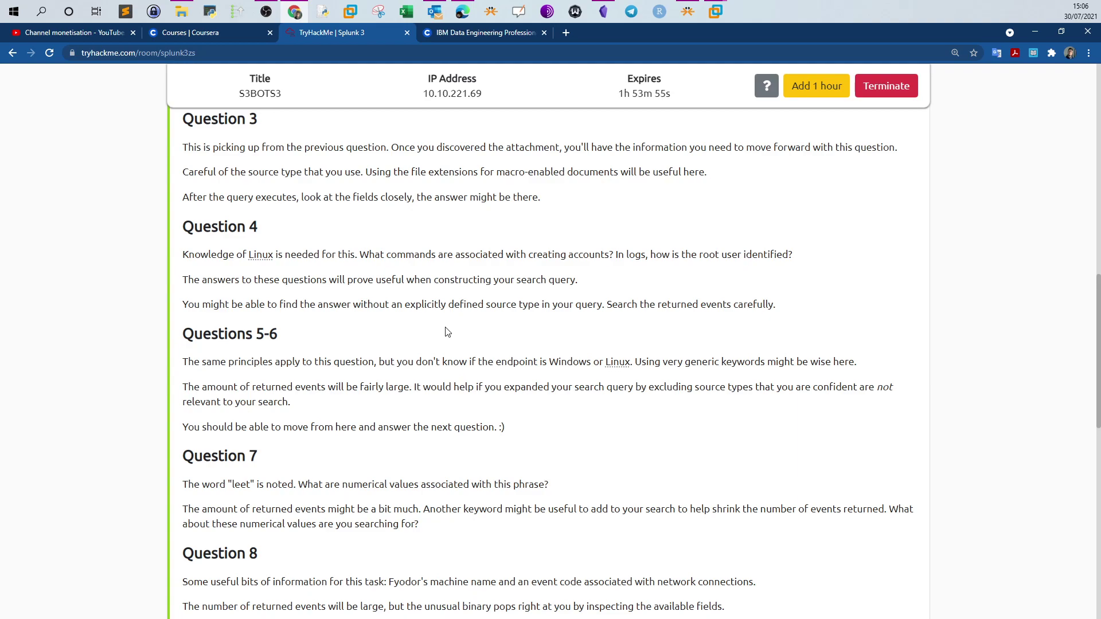
pyautogui.scroll(9, 447, 333)
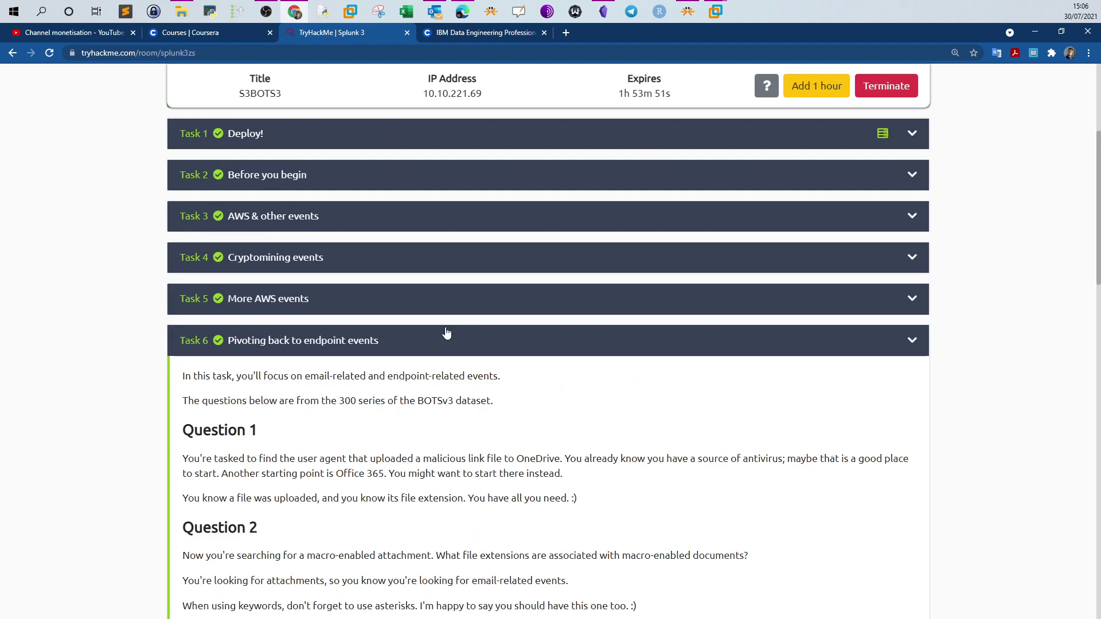
pyautogui.scroll(-3, 447, 332)
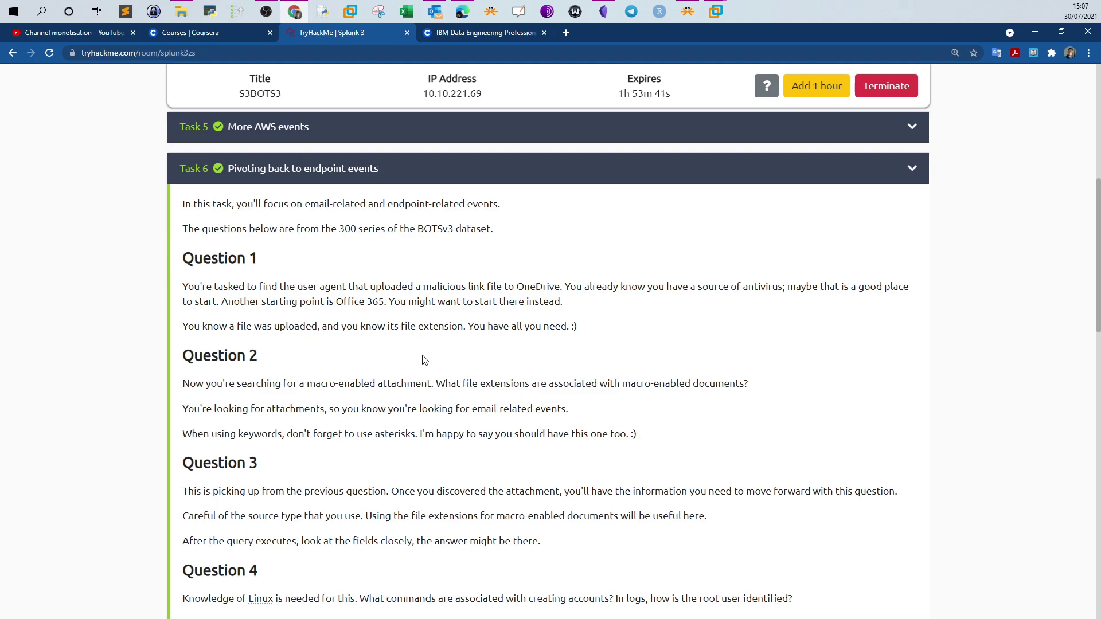
# Close Outlook, copy the machine IP 10.10.221.69, and switch to the Kali VM
pyautogui.click(439, 19)
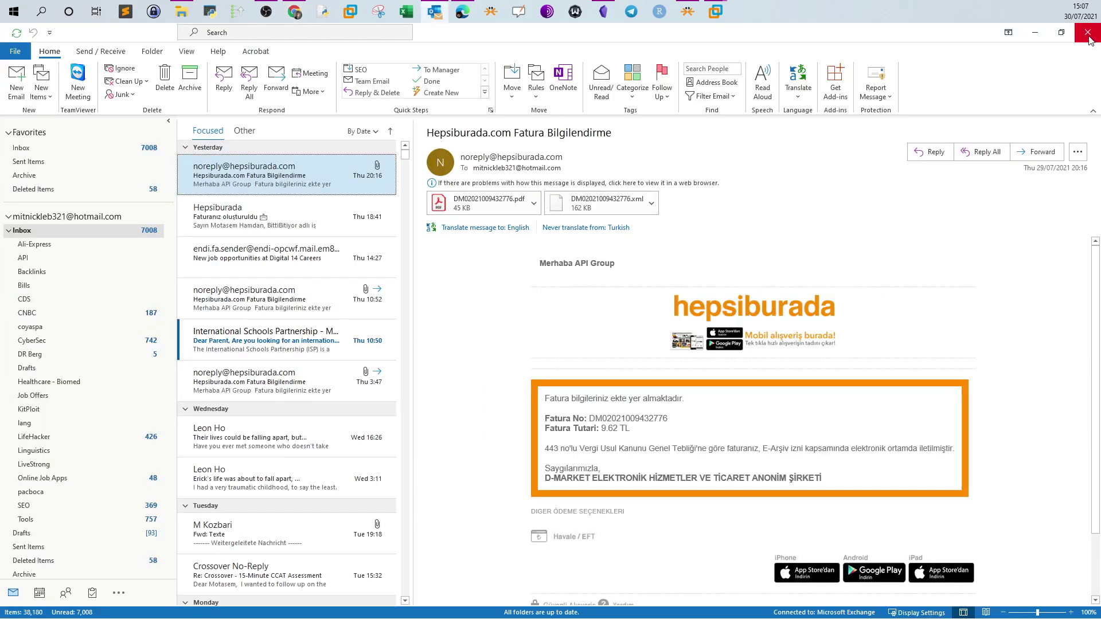
pyautogui.click(1088, 32)
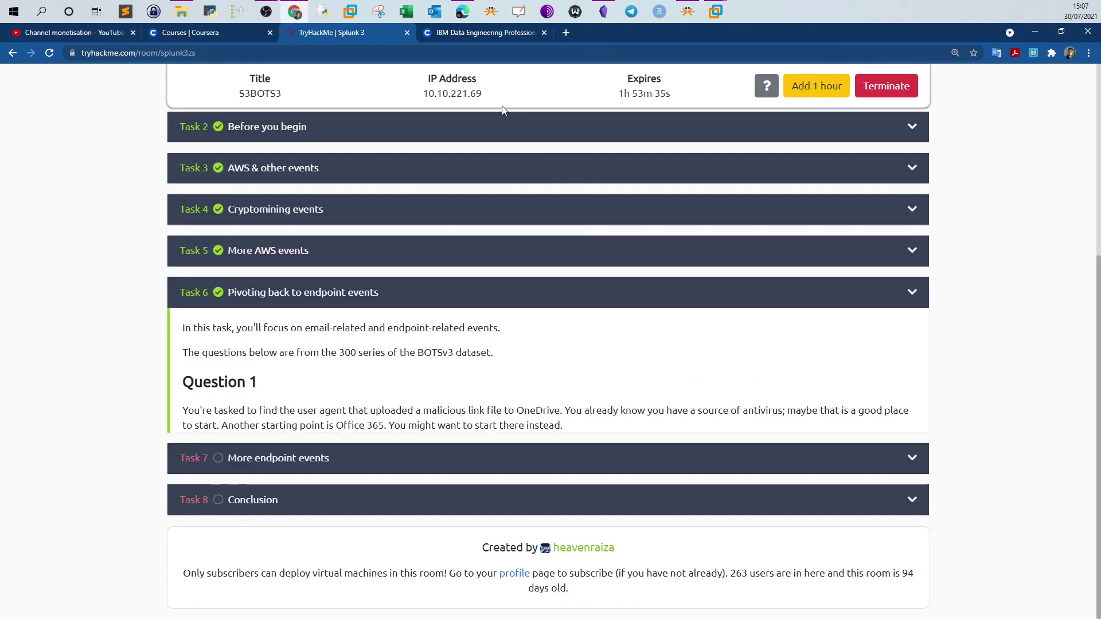
pyautogui.click(485, 143)
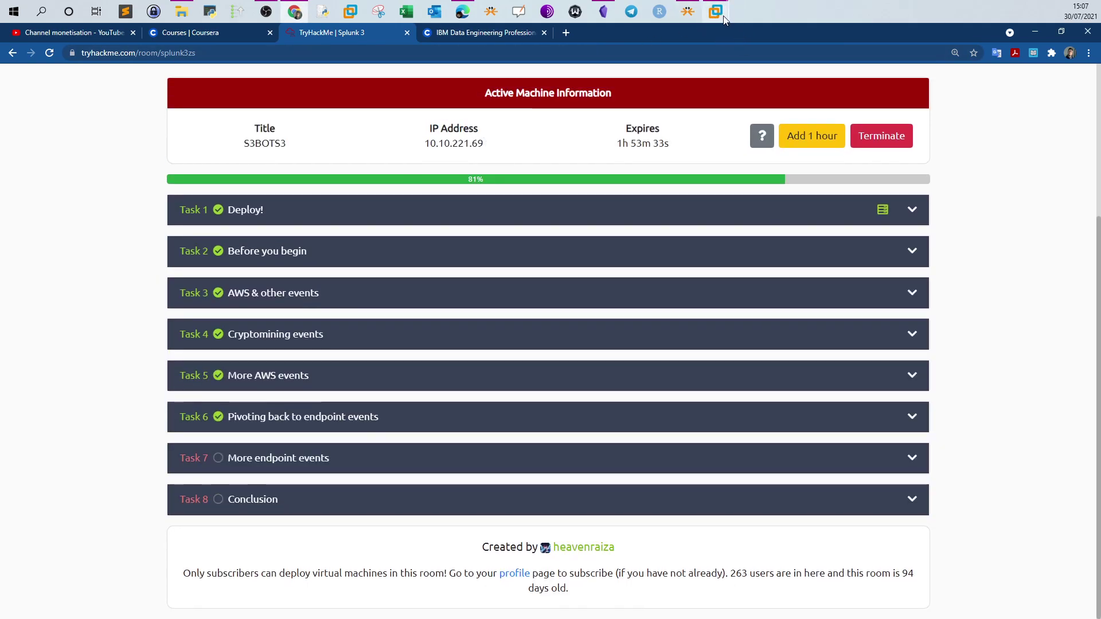
pyautogui.click(756, 63)
# Load Splunk at 10.10.221.69:8000 in the Kali Firefox
pyautogui.click(499, 597)
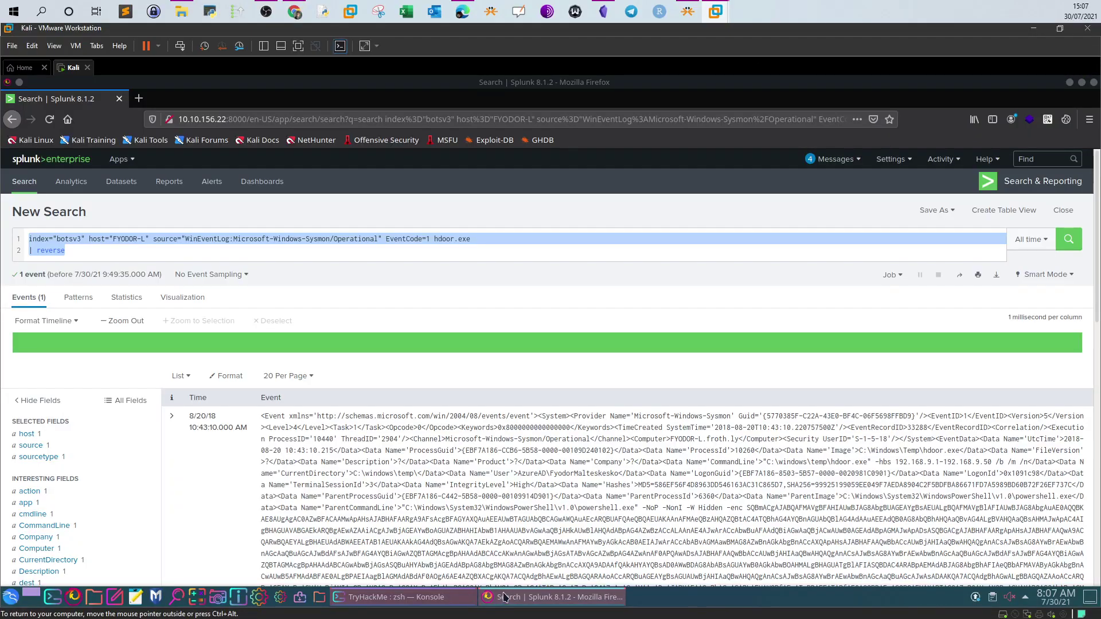
pyautogui.click(255, 119)
pyautogui.hotkey('ctrl', 'v')
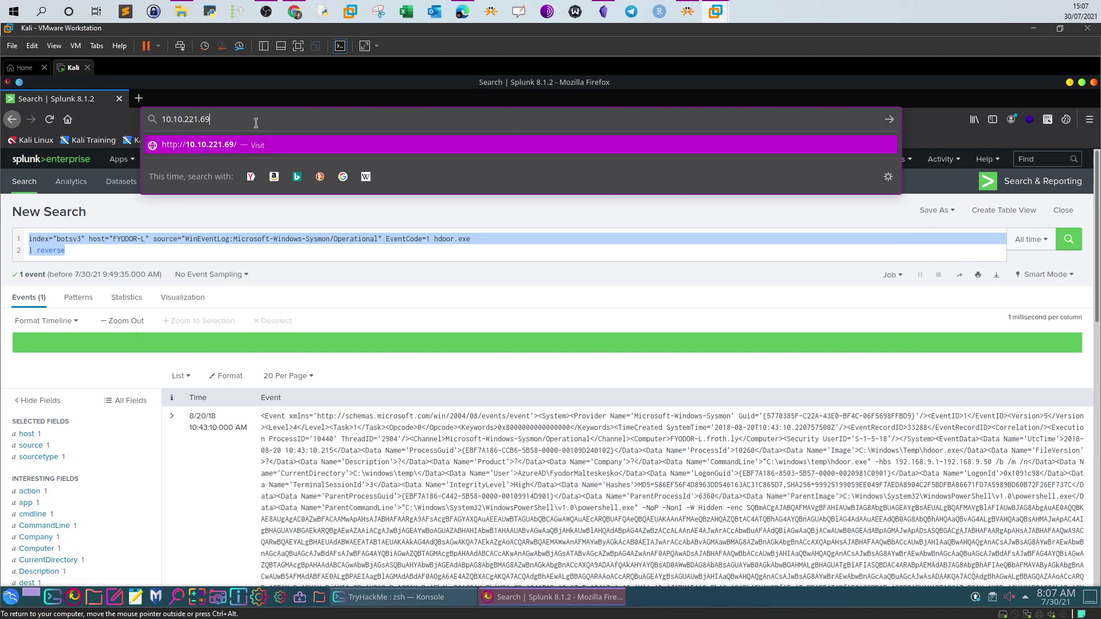
pyautogui.write(':')
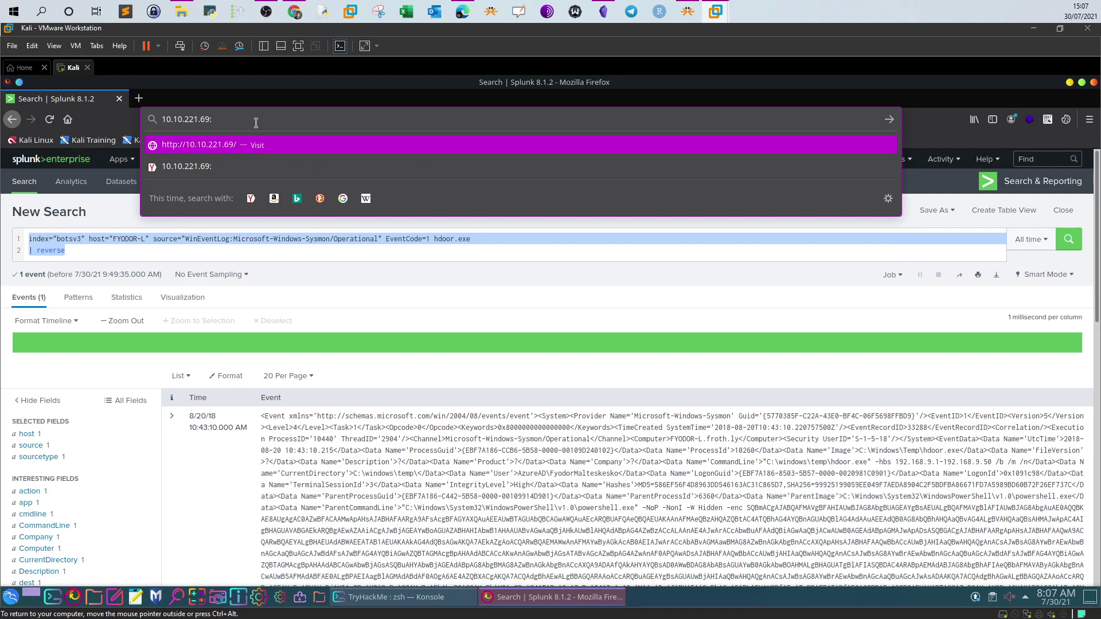
pyautogui.write('8000')
pyautogui.press('Return')
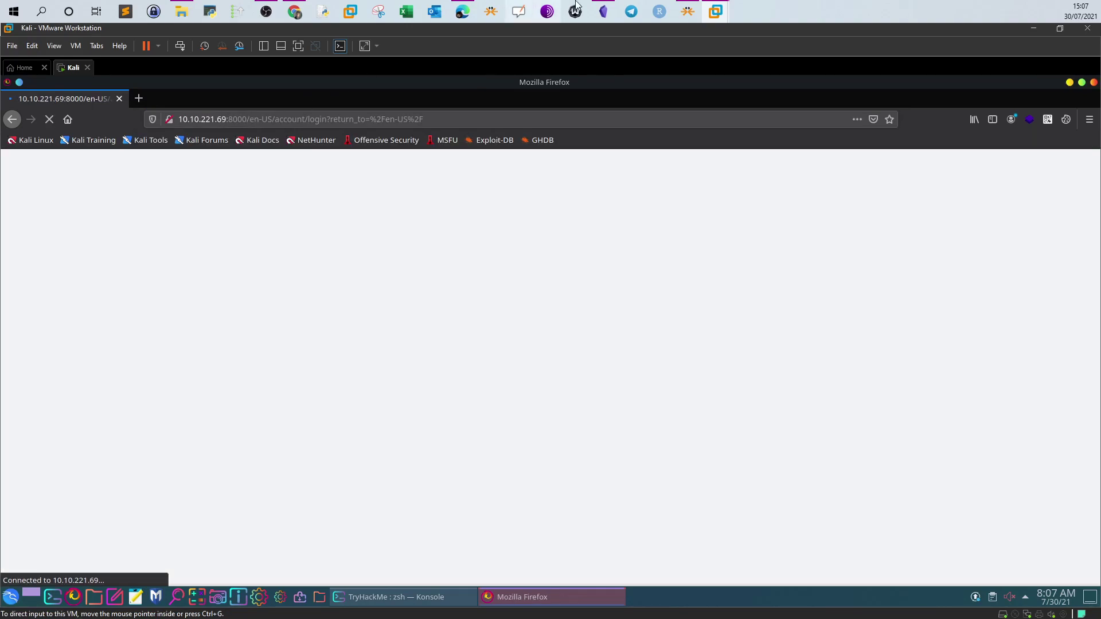
# Bring up the Splunk notes in Obsidian and scroll toward the top
pyautogui.click(603, 11)
pyautogui.scroll(7, 574, 302)
pyautogui.scroll(8, 573, 302)
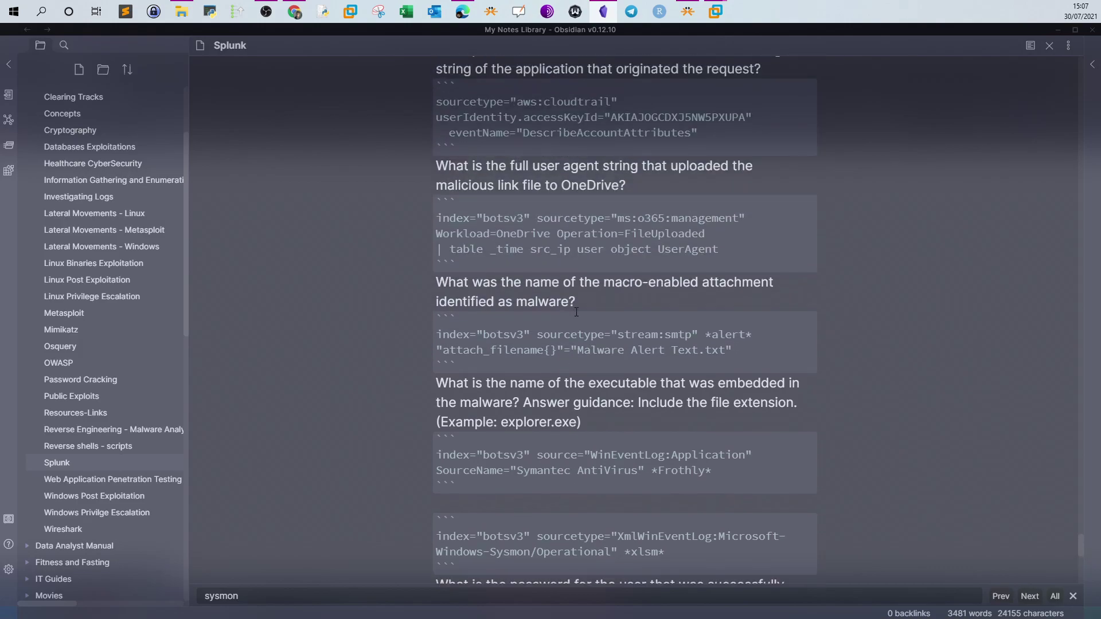
# Copy the OneDrive FileUploaded query from the Obsidian note and return to the Kali VM
pyautogui.scroll(1, 573, 302)
pyautogui.moveTo(626, 243); pyautogui.dragTo(432, 228)
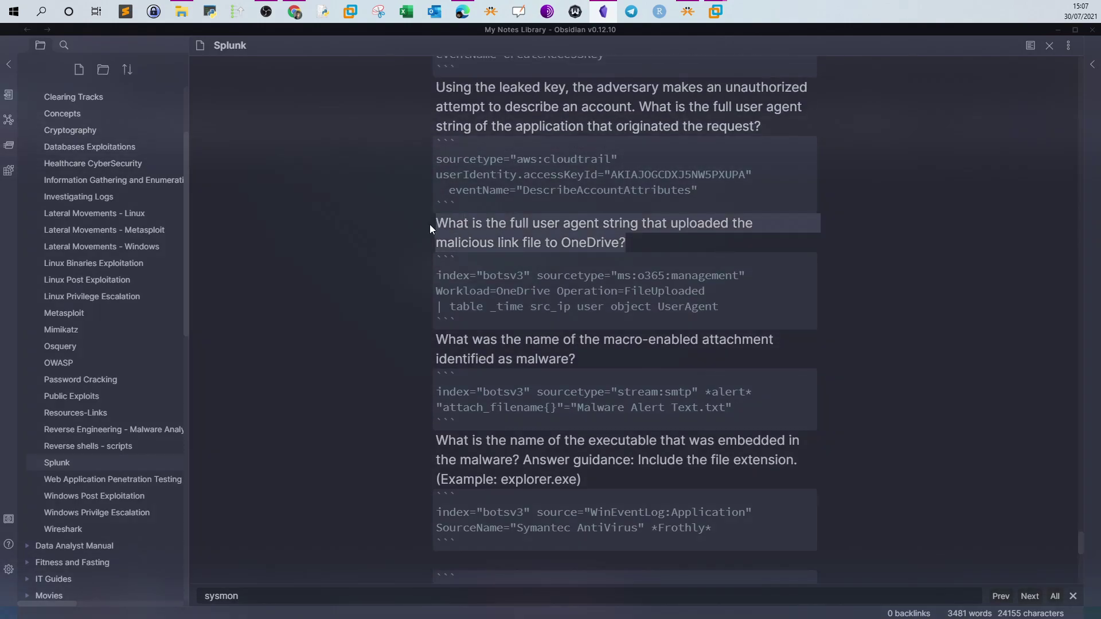
pyautogui.moveTo(719, 306); pyautogui.dragTo(436, 274)
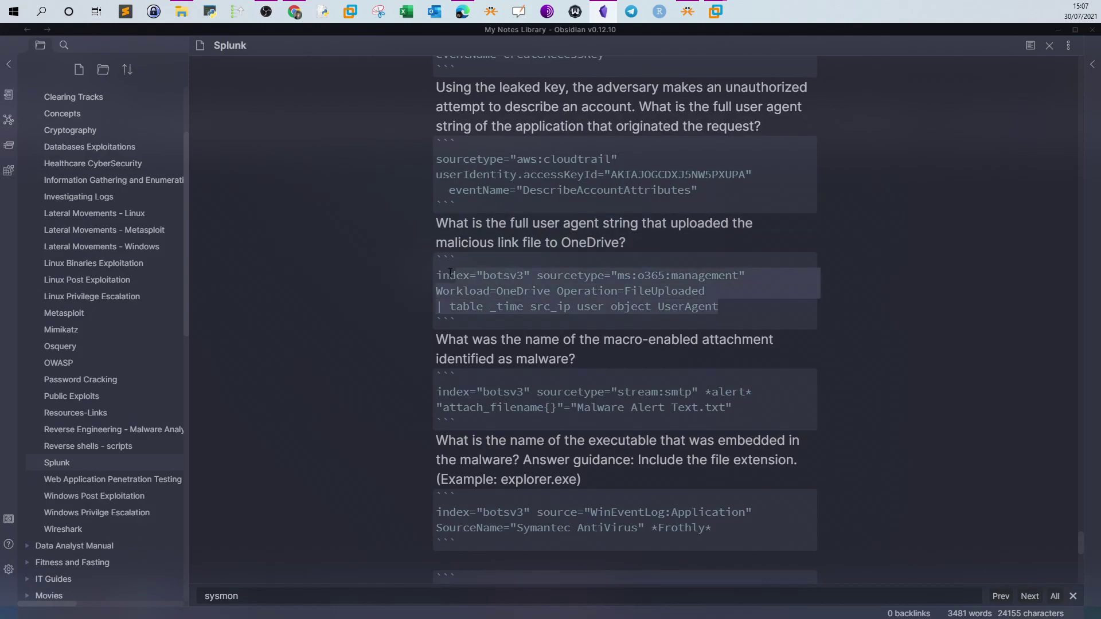
pyautogui.click(604, 12)
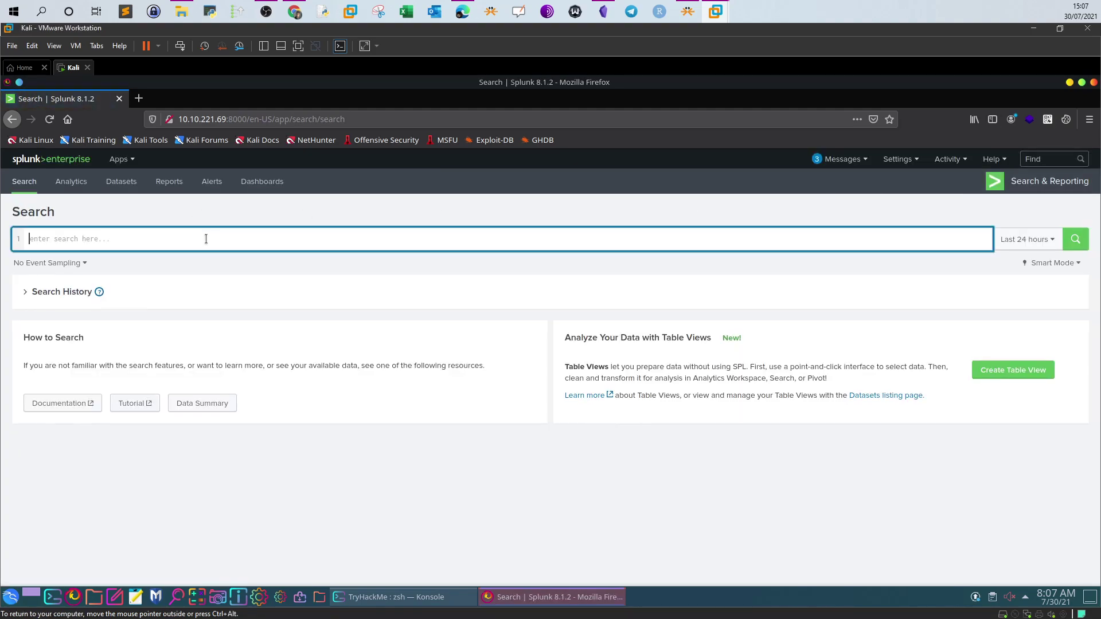
# Paste the OneDrive query and run it over All time
pyautogui.hotkey('ctrl', 'v')
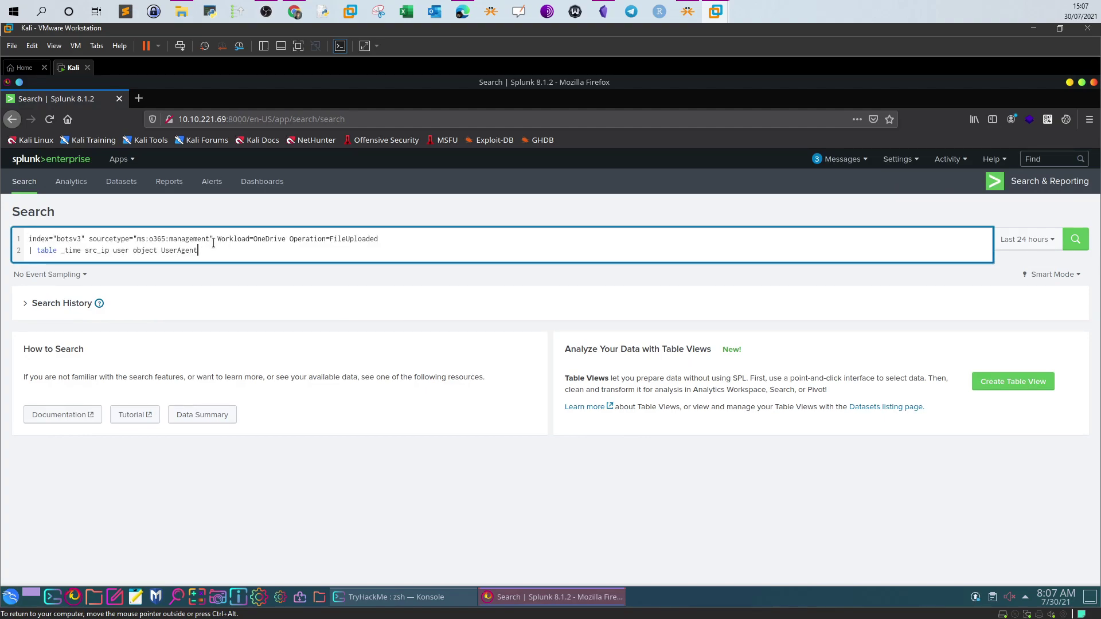
pyautogui.moveTo(213, 249); pyautogui.dragTo(29, 250)
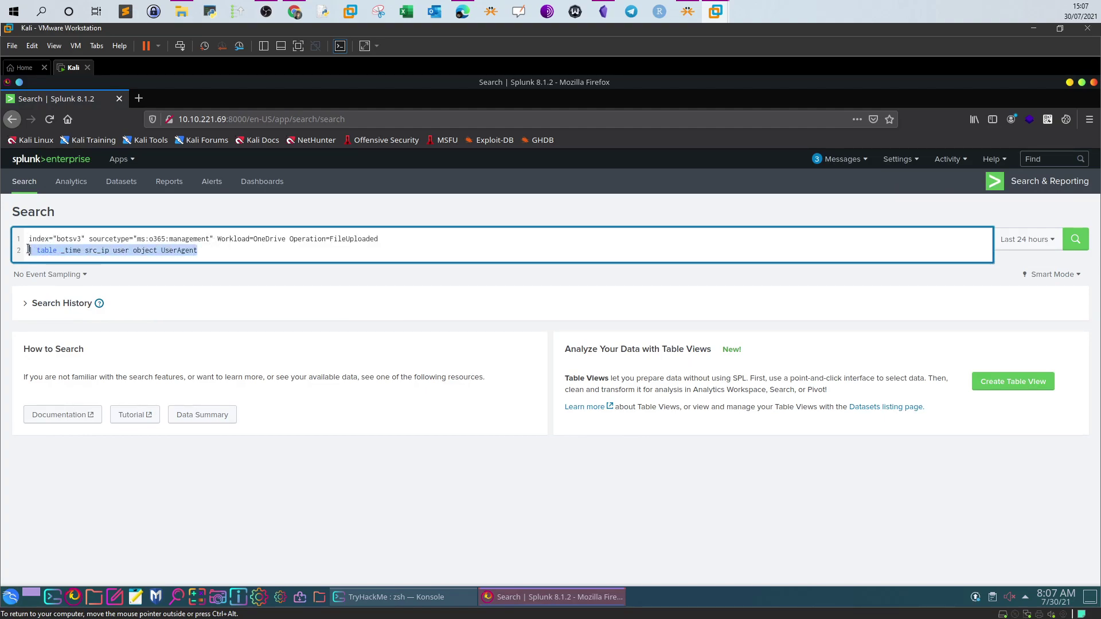
pyautogui.click(211, 246)
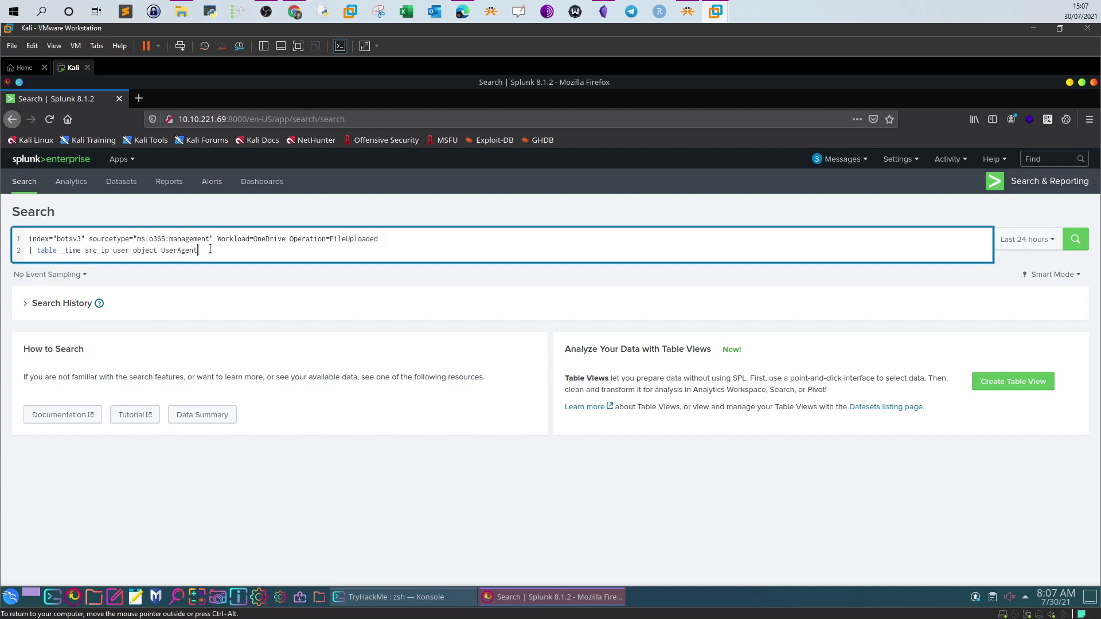
pyautogui.click(1049, 249)
pyautogui.click(995, 303)
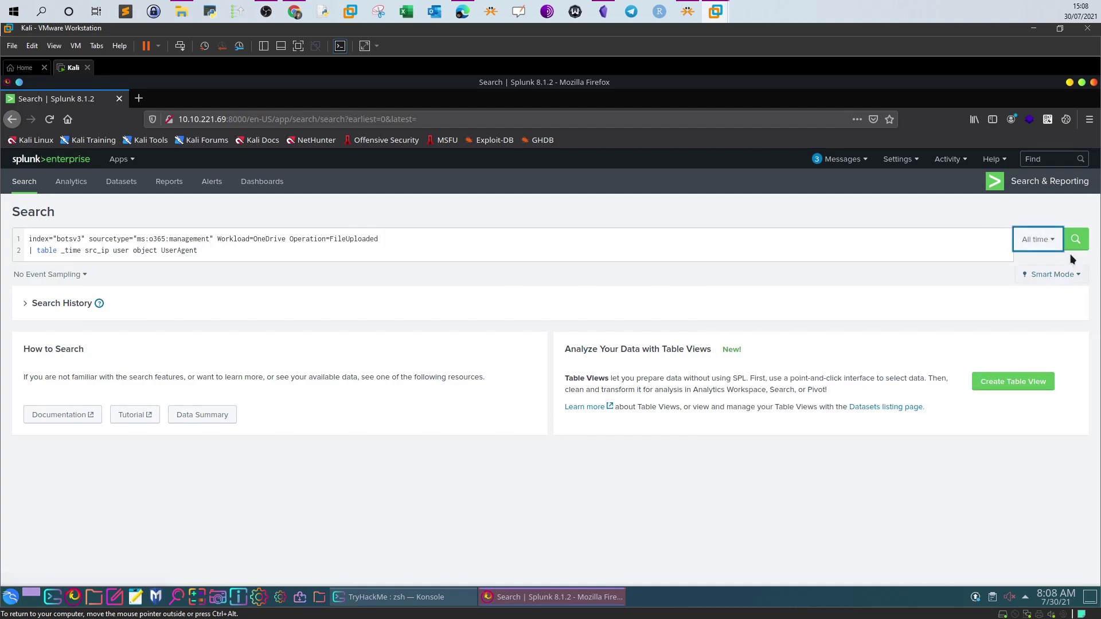
pyautogui.click(1075, 239)
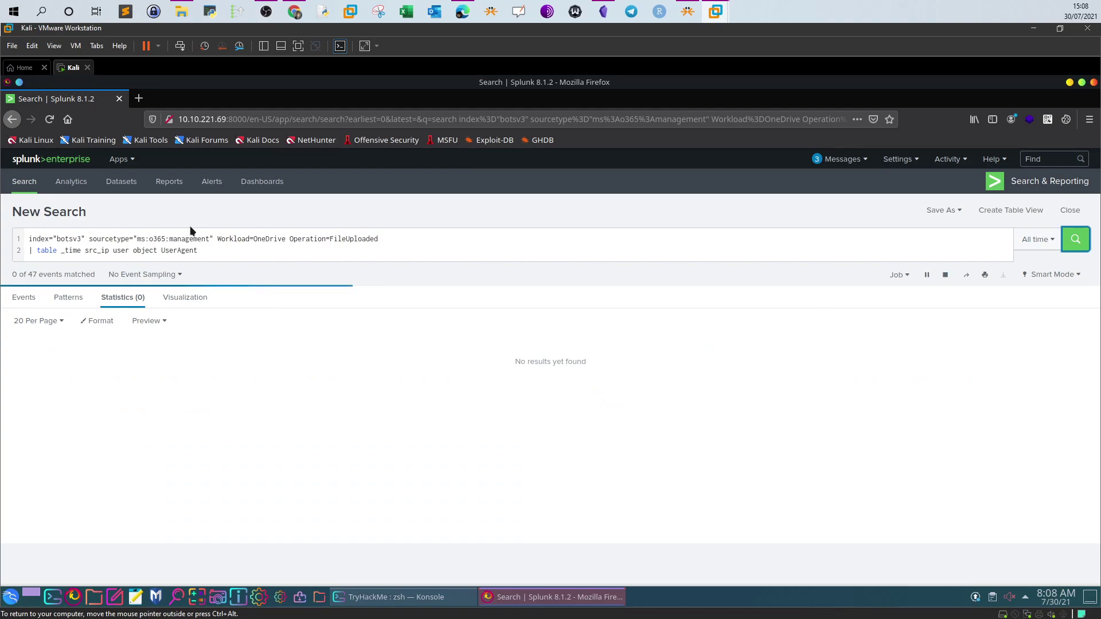
# Remove the Workload filter and table command, rerunning with only index and sourcetype
pyautogui.moveTo(89, 242); pyautogui.dragTo(209, 235)
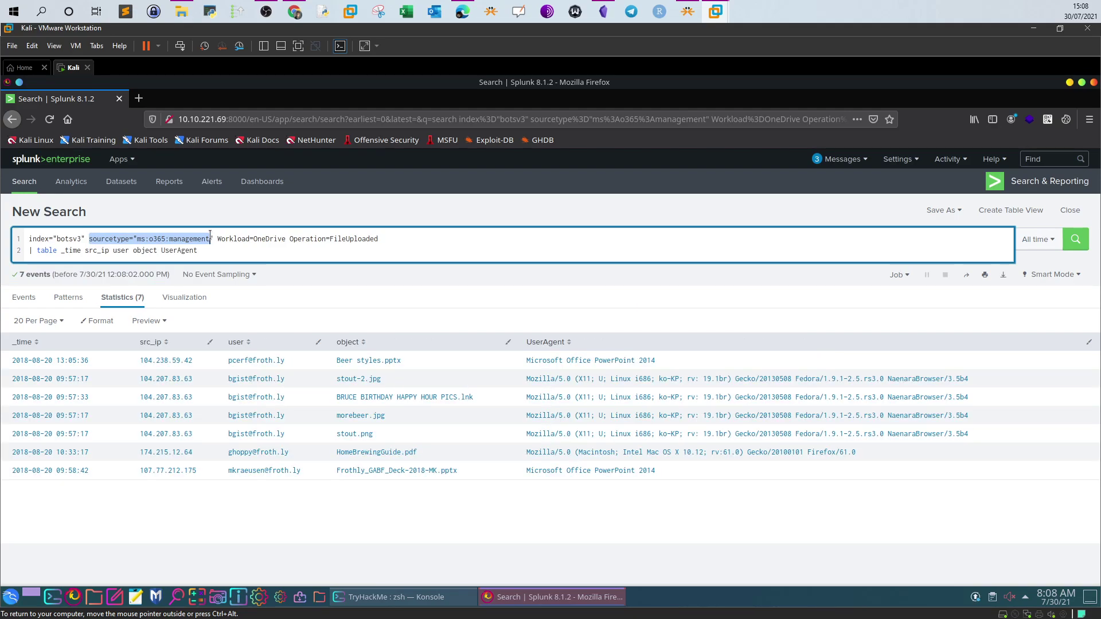
pyautogui.click(229, 250)
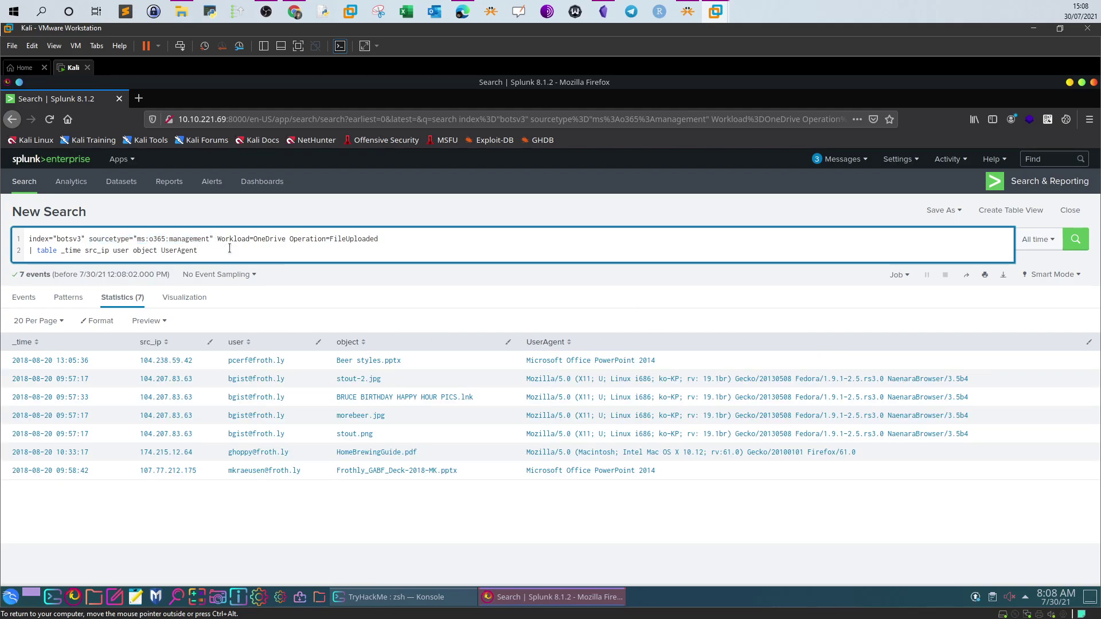
pyautogui.moveTo(218, 239)
pyautogui.mouseDown()
pyautogui.moveTo(231, 251)
pyautogui.moveTo(218, 239)
pyautogui.mouseUp()
pyautogui.click(232, 251)
pyautogui.press('BackSpace')
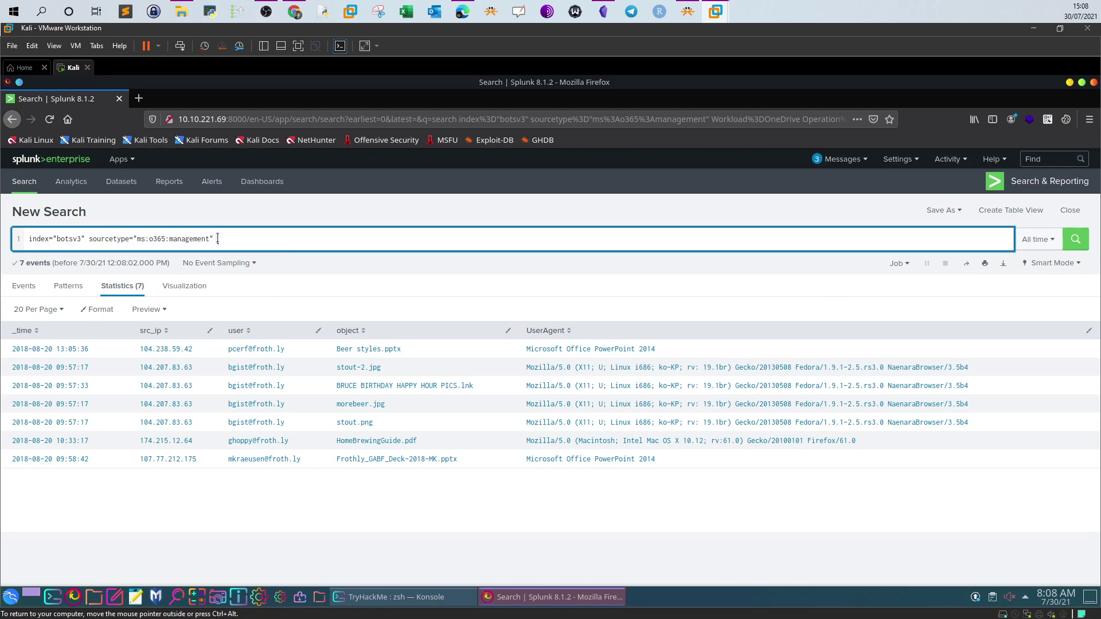
pyautogui.click(1072, 246)
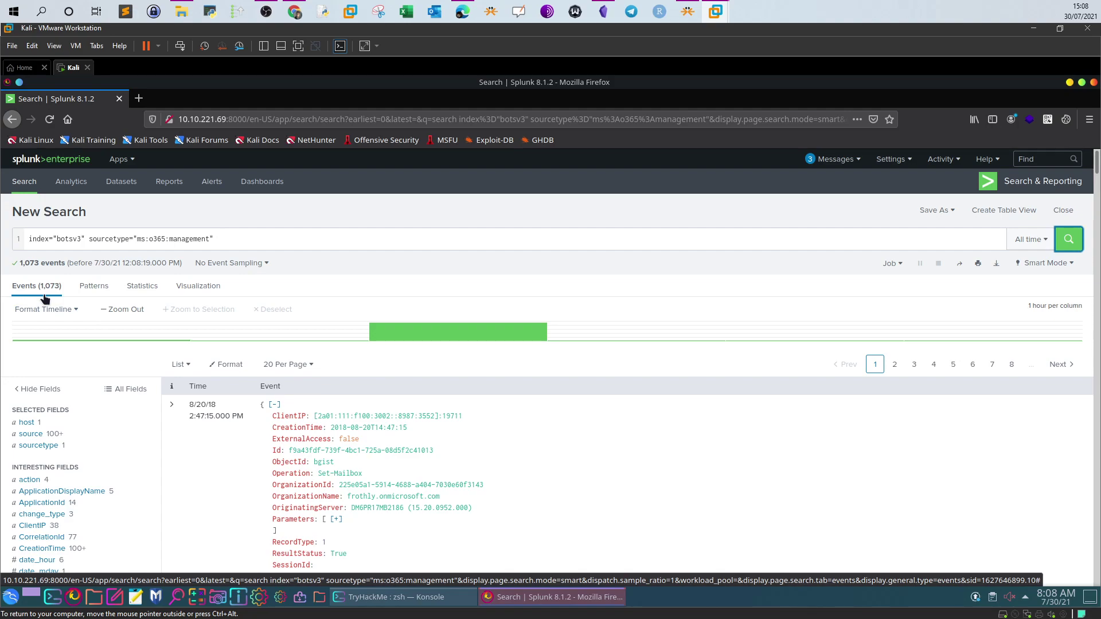
# Check the Workload field breakdown, showing OneDrive at 829 events (77.26%)
pyautogui.scroll(-3, 67, 378)
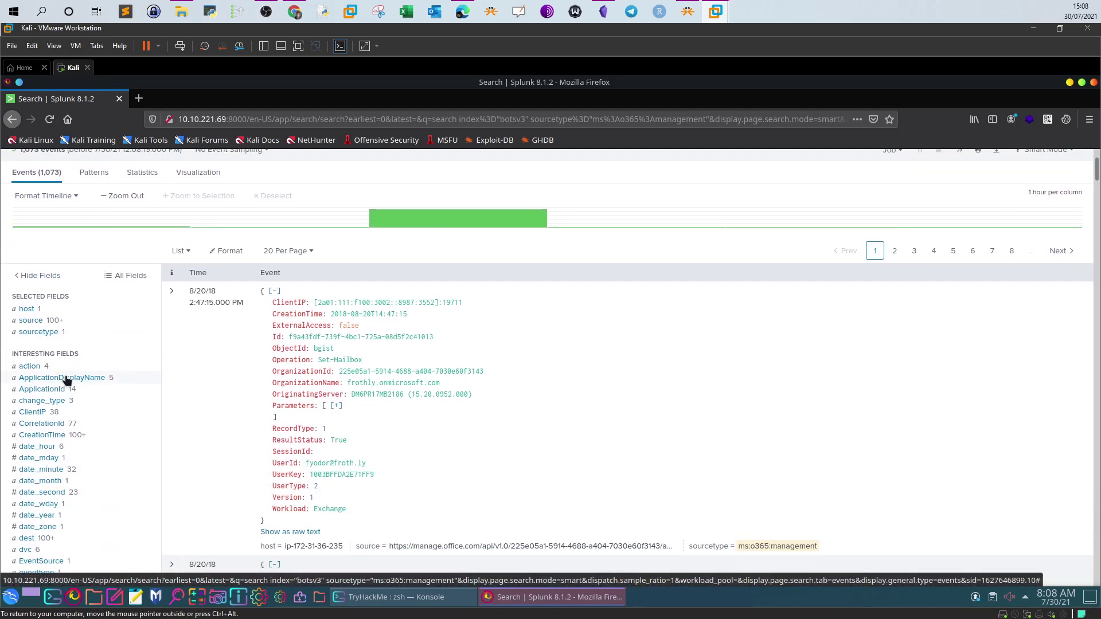
pyautogui.scroll(-3, 68, 379)
pyautogui.scroll(-2, 98, 353)
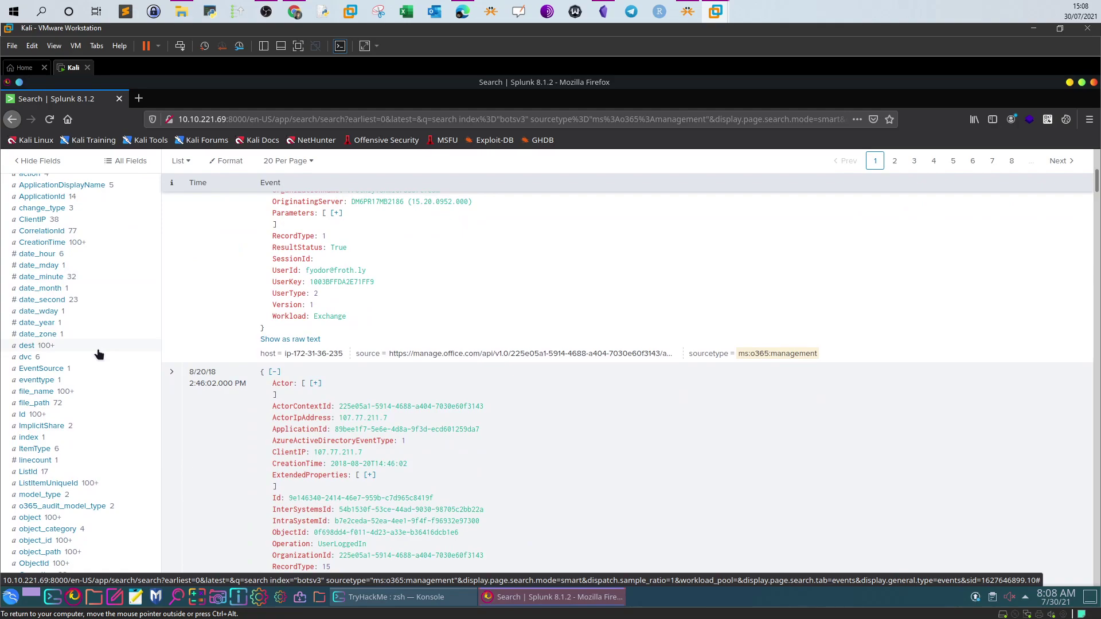
pyautogui.scroll(-4, 98, 355)
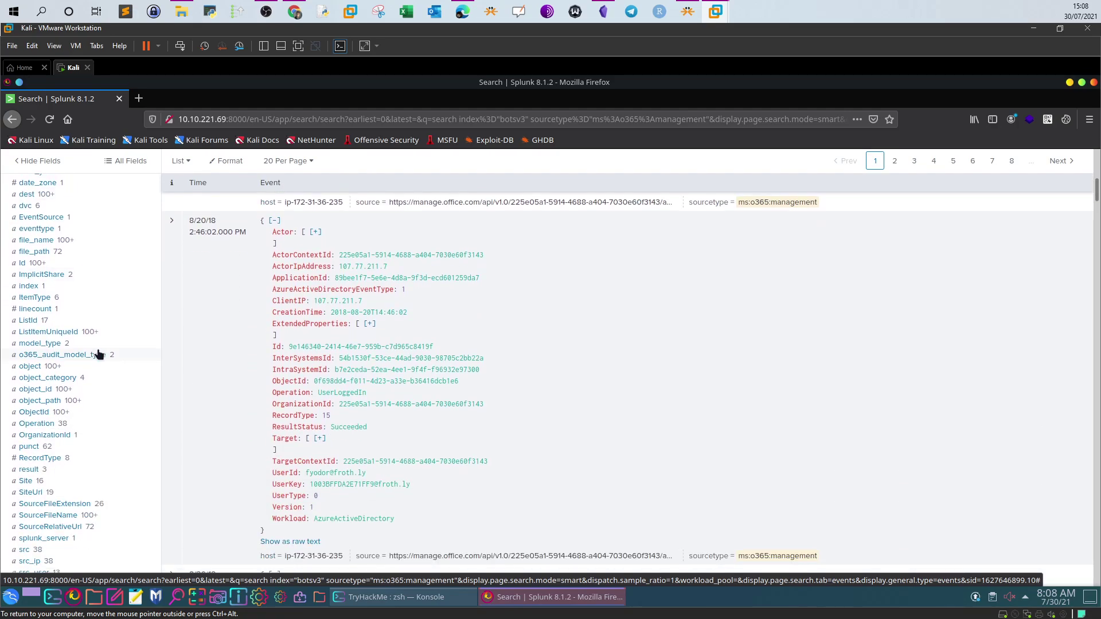
pyautogui.scroll(-2, 98, 355)
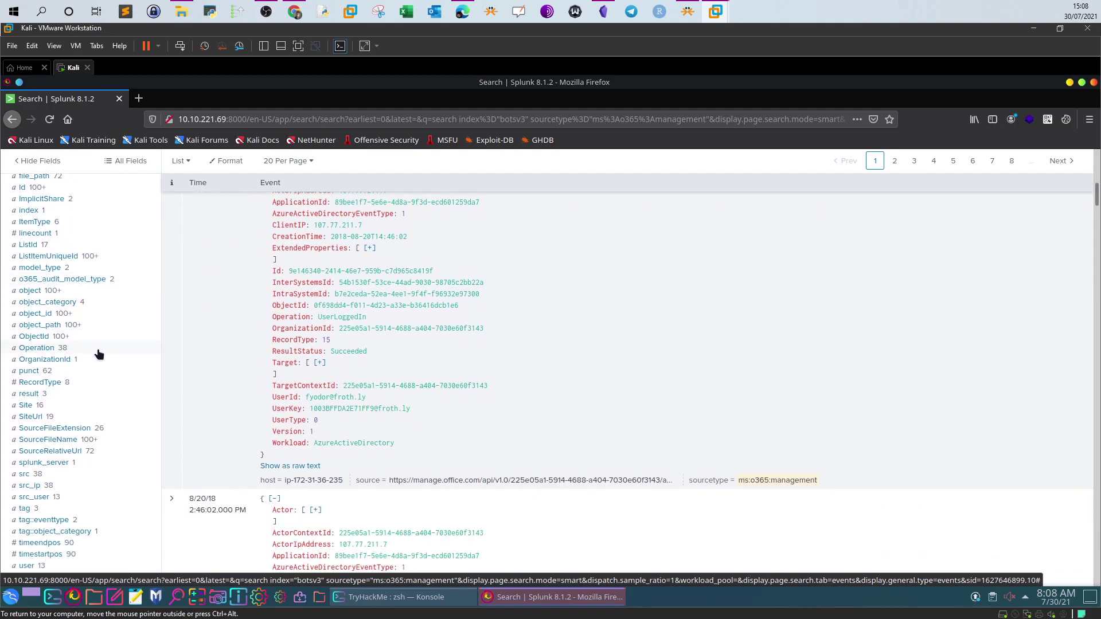
pyautogui.scroll(5, 98, 354)
pyautogui.scroll(-6, 98, 354)
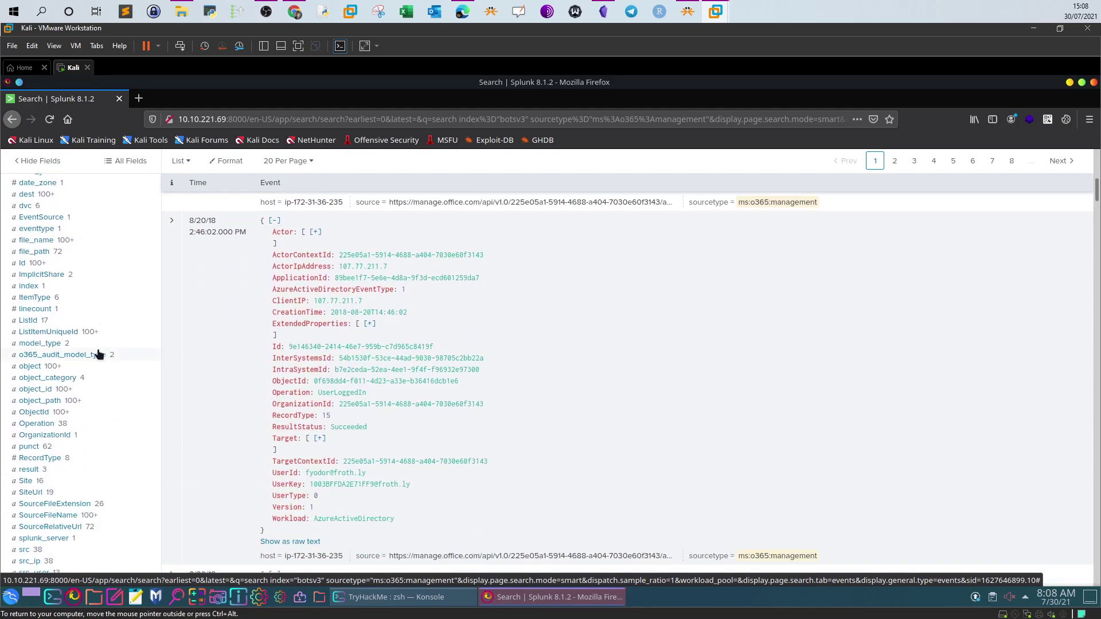
pyautogui.scroll(-2, 98, 354)
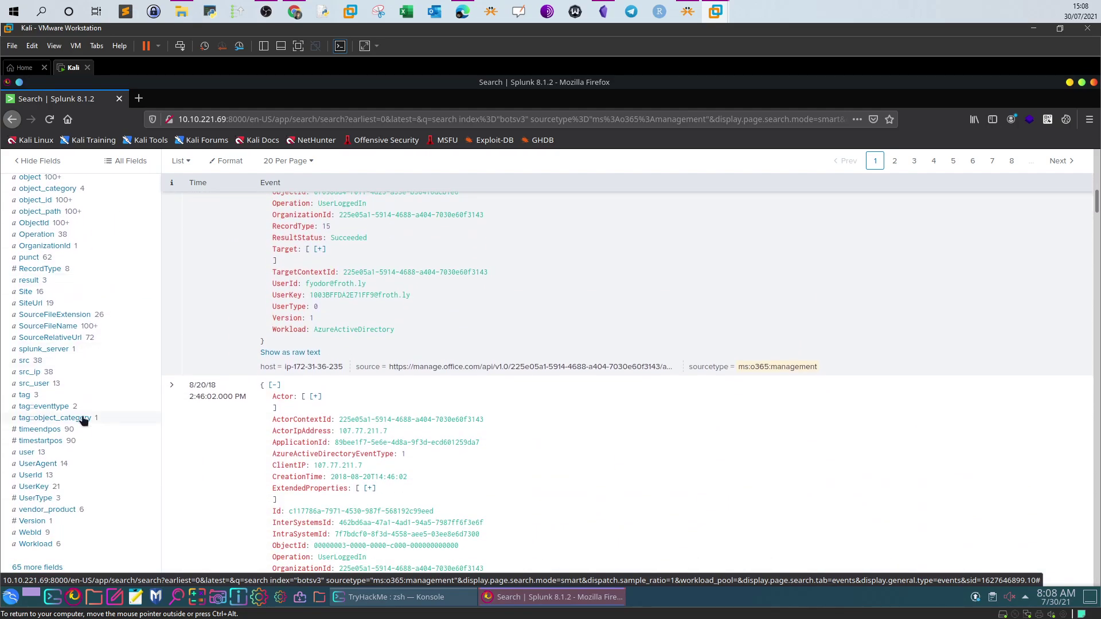
pyautogui.click(45, 545)
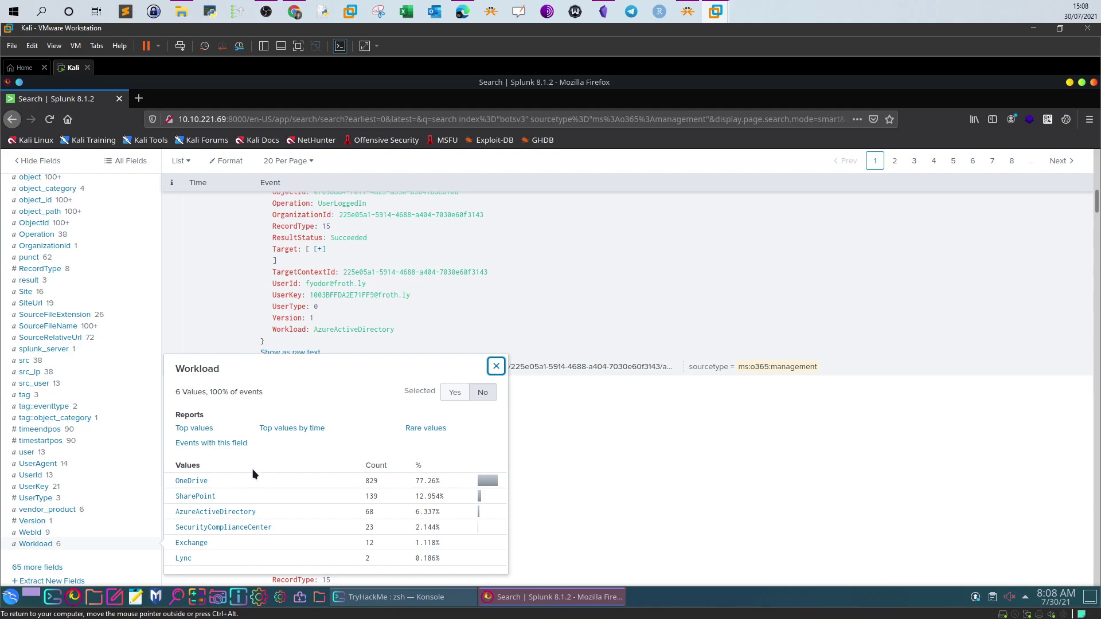
pyautogui.click(193, 482)
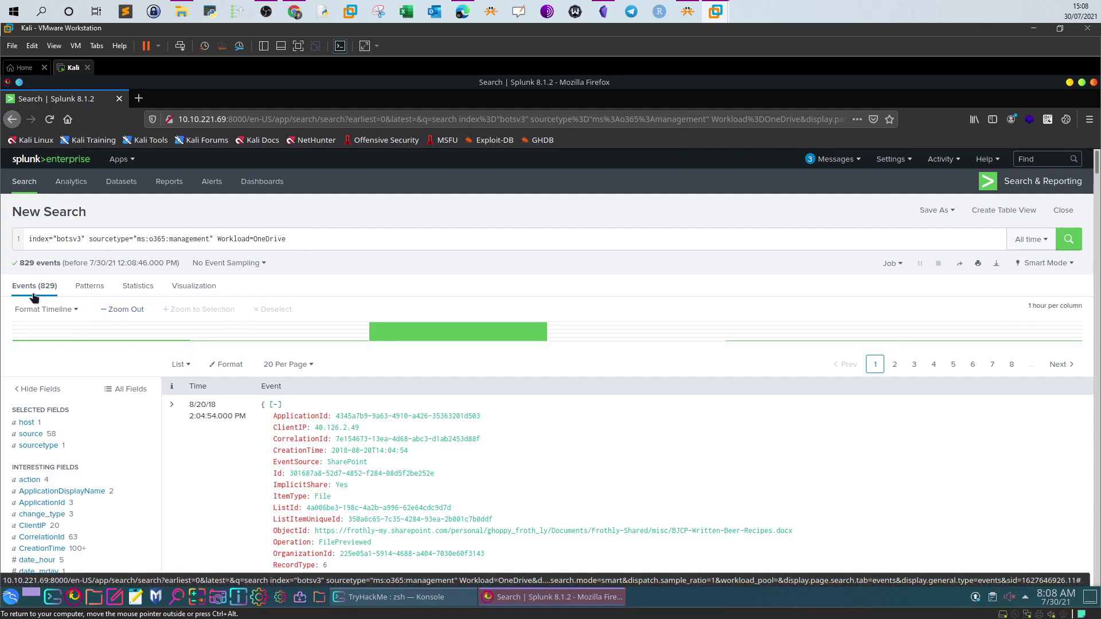
pyautogui.scroll(-3, 96, 363)
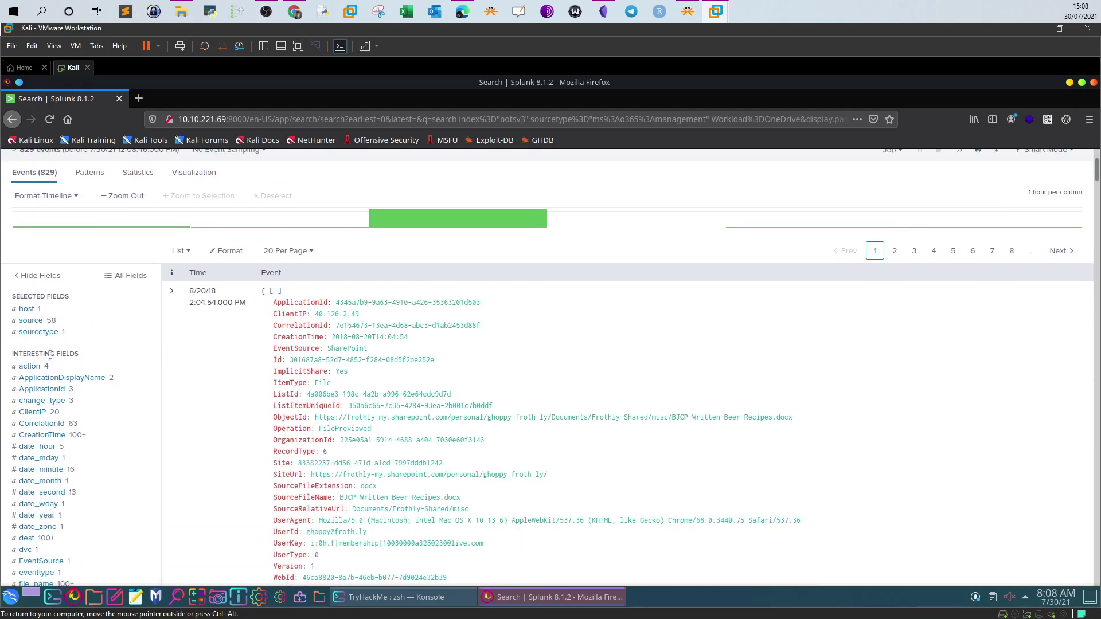
pyautogui.click(34, 367)
pyautogui.click(496, 282)
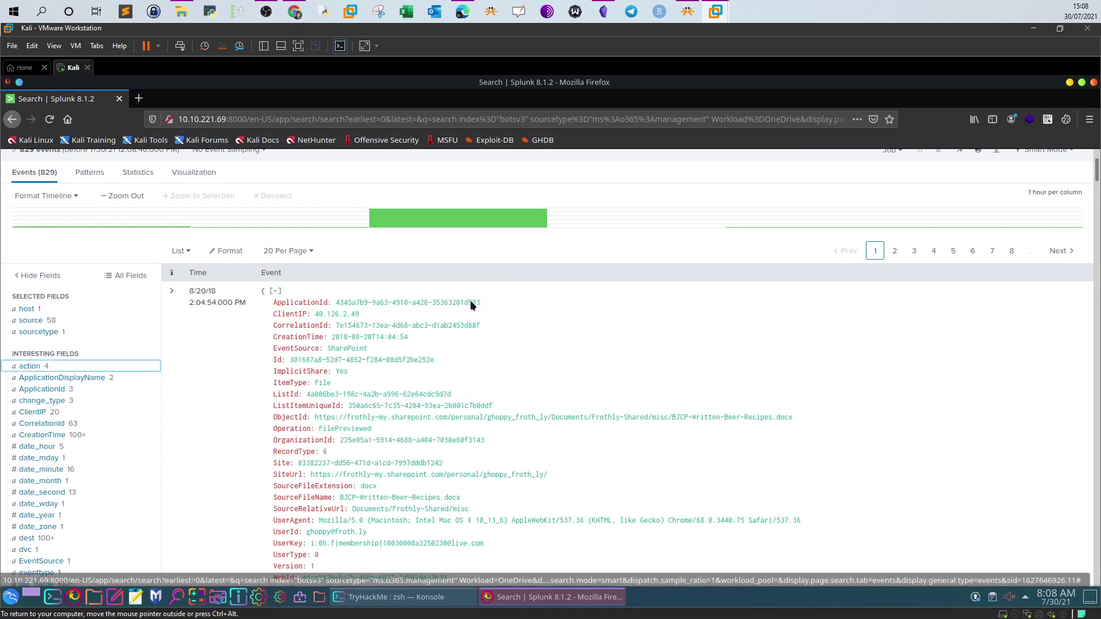
pyautogui.scroll(-3, 71, 424)
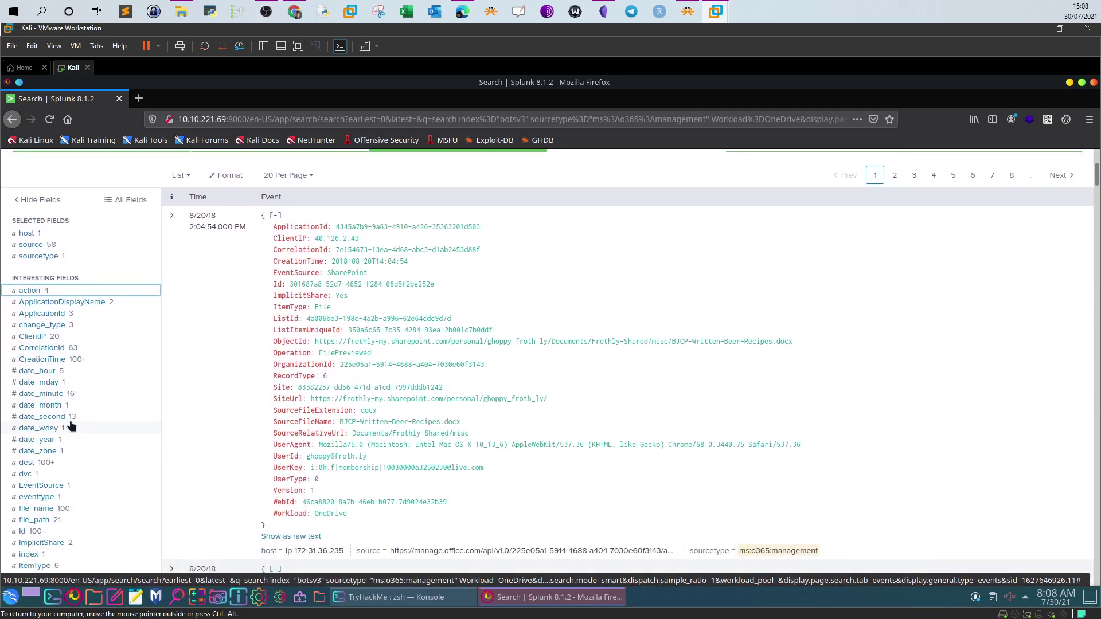
pyautogui.scroll(-1, 70, 425)
pyautogui.click(51, 408)
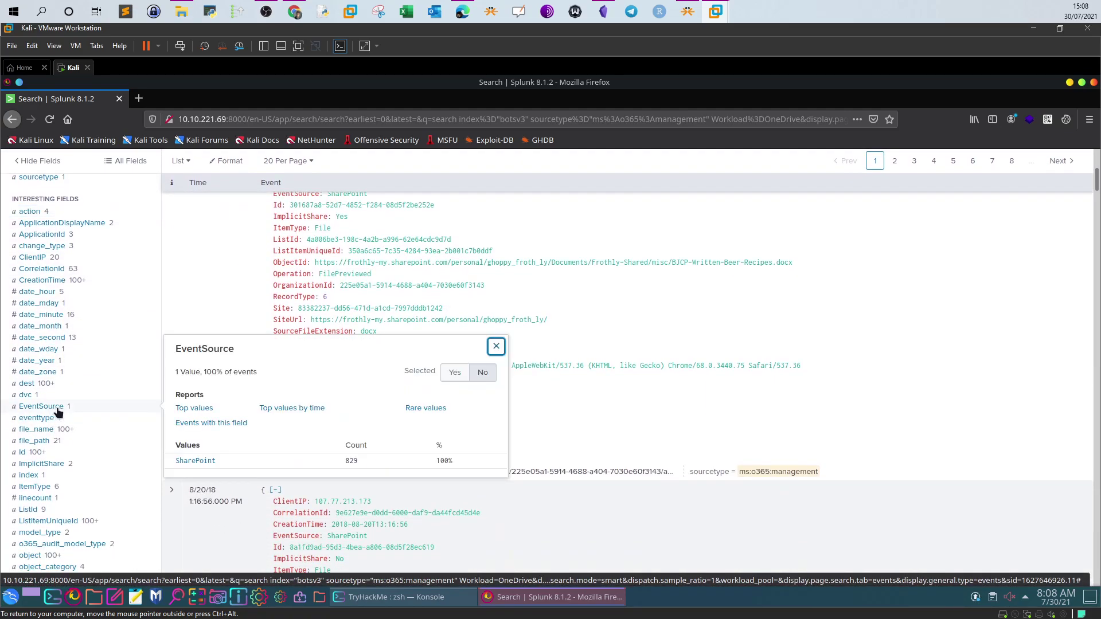
pyautogui.click(496, 347)
pyautogui.click(41, 418)
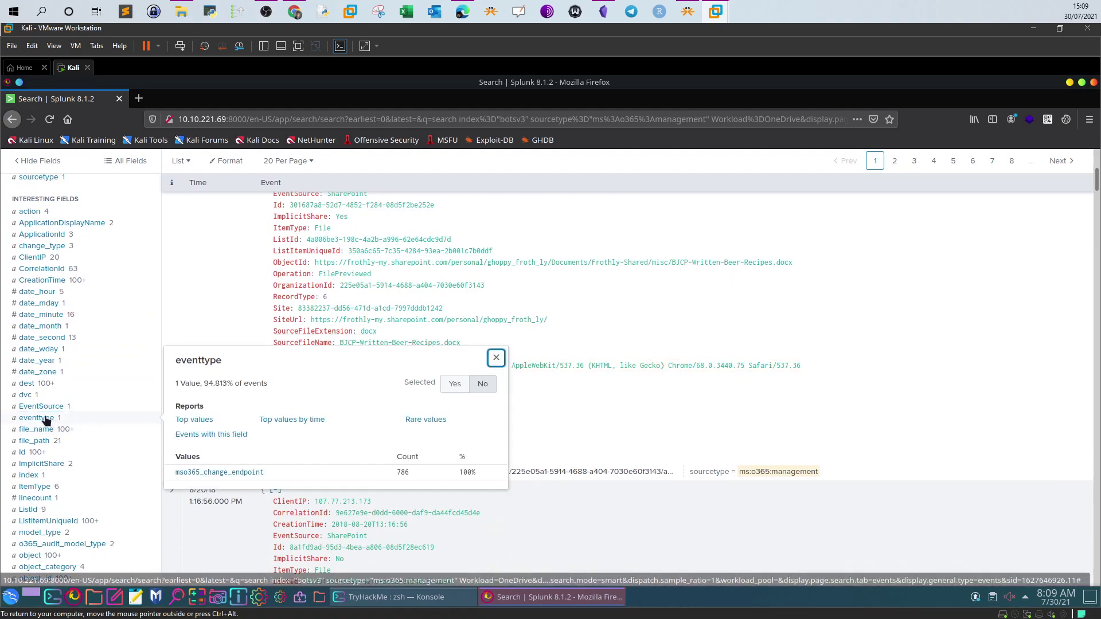
pyautogui.click(497, 358)
pyautogui.scroll(-1, 78, 458)
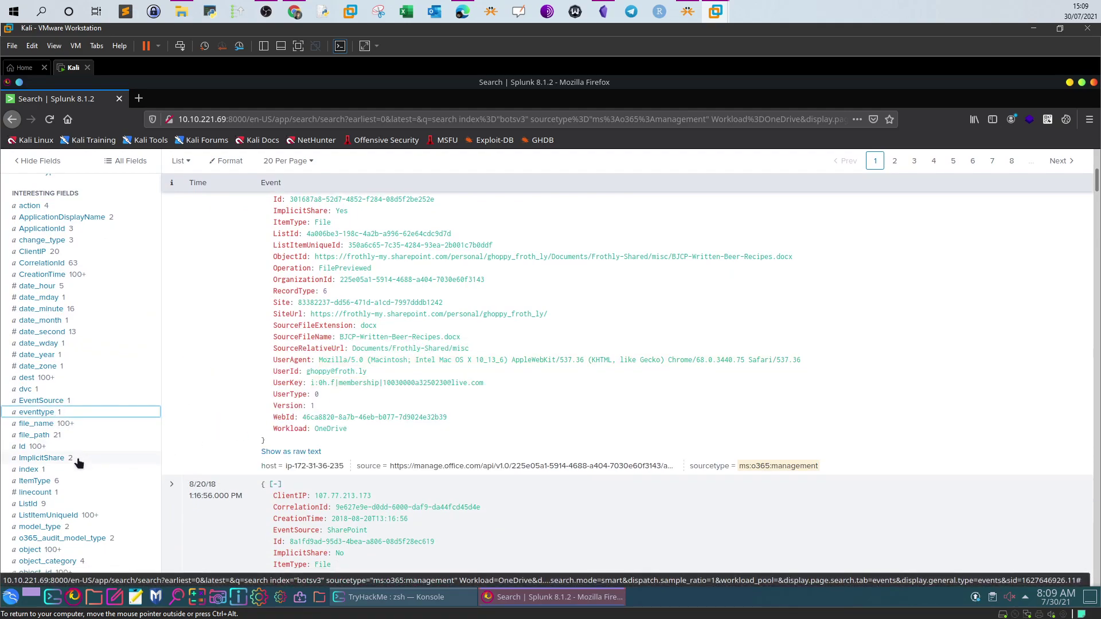
pyautogui.scroll(-2, 78, 462)
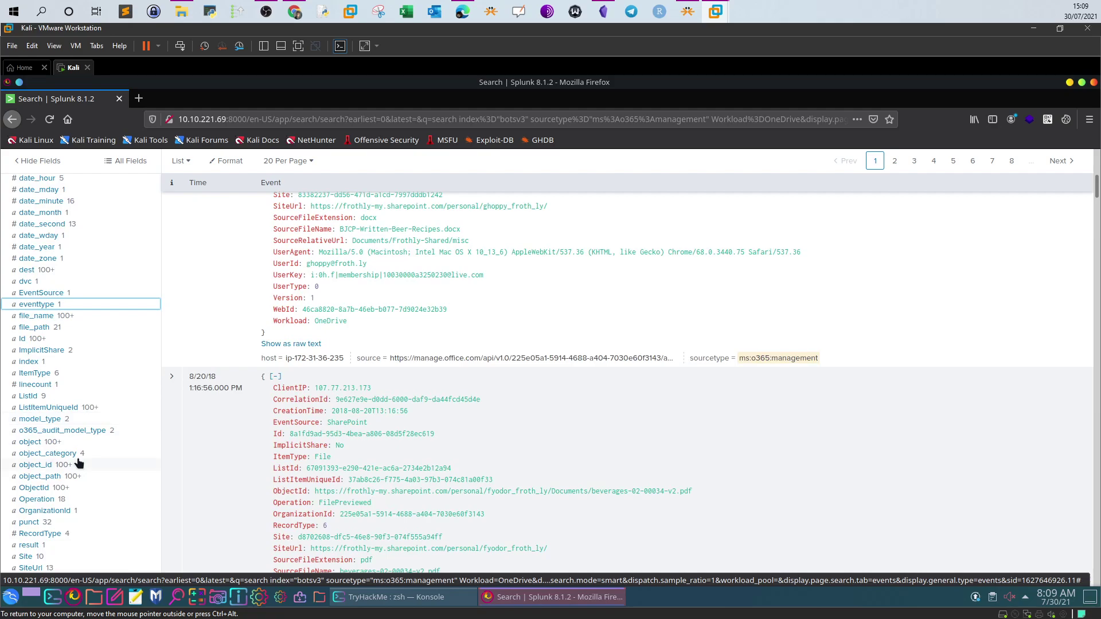
pyautogui.scroll(-2, 78, 462)
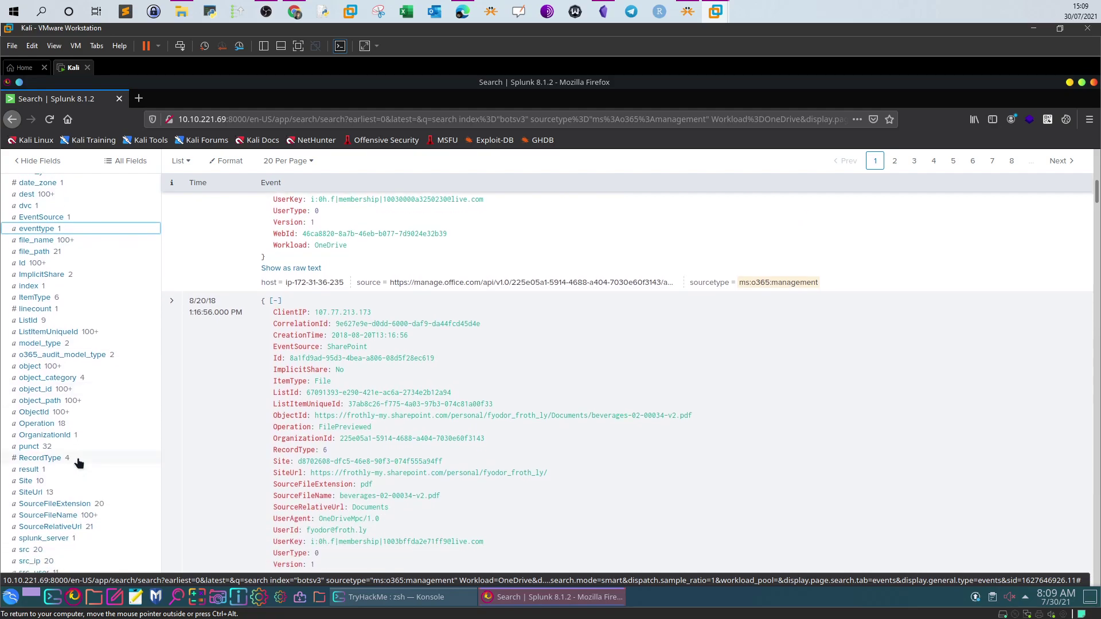
pyautogui.scroll(-3, 79, 463)
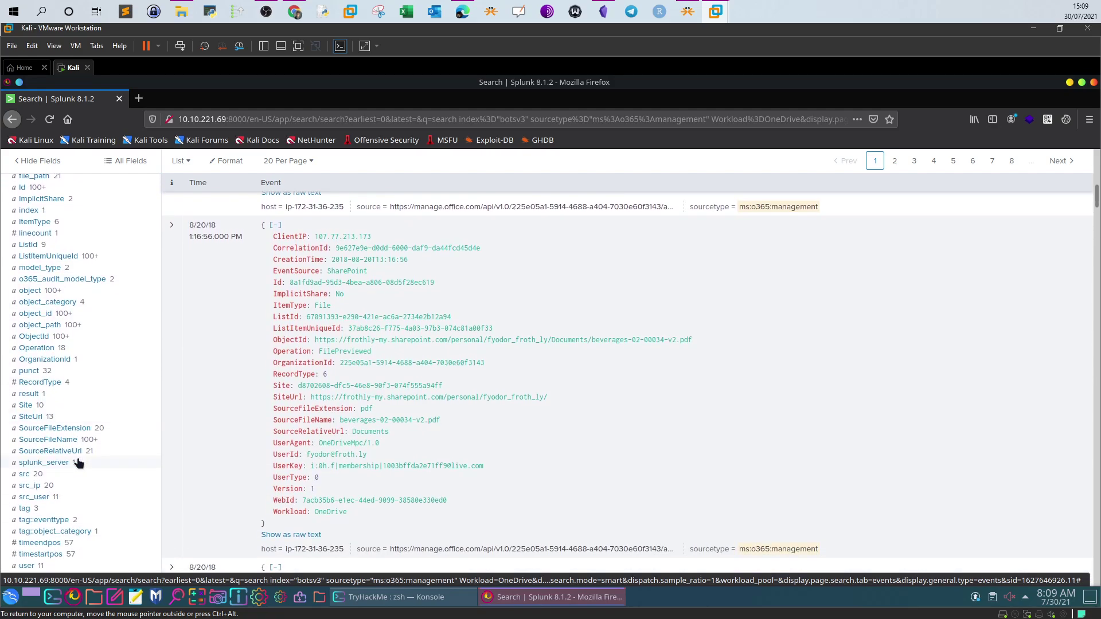
pyautogui.scroll(-2, 79, 463)
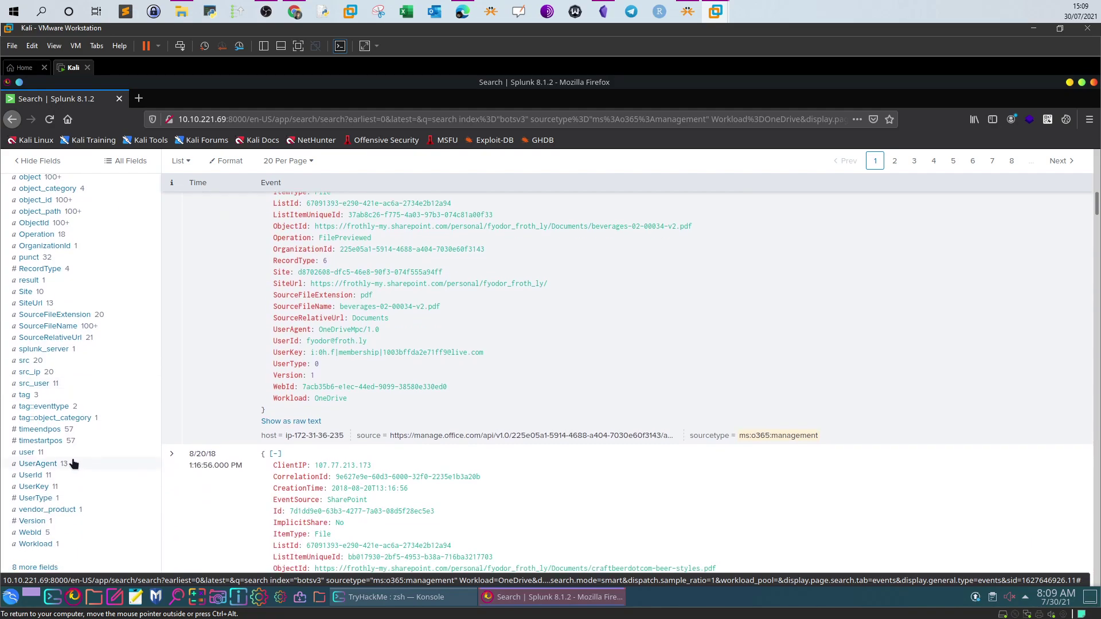
pyautogui.click(34, 464)
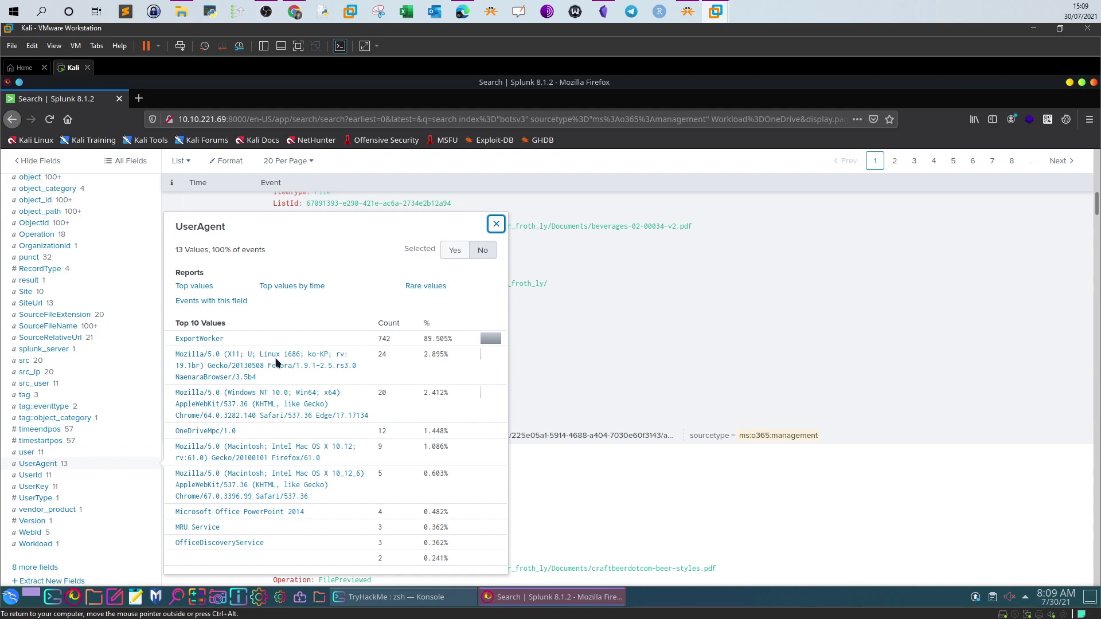
pyautogui.click(496, 225)
pyautogui.scroll(10, 99, 337)
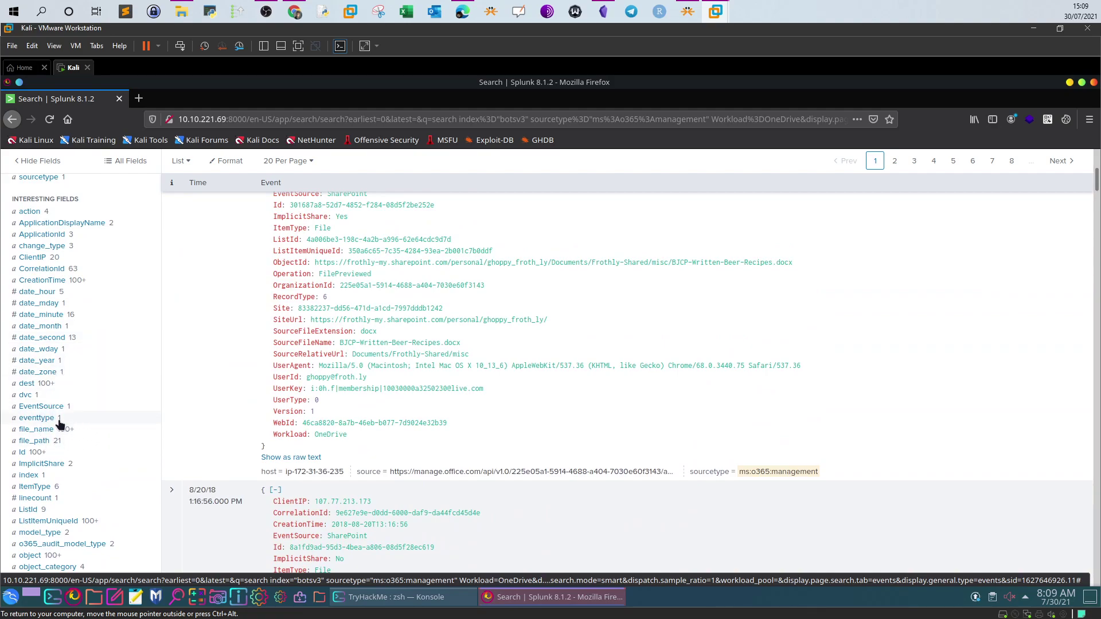
pyautogui.scroll(1, 67, 379)
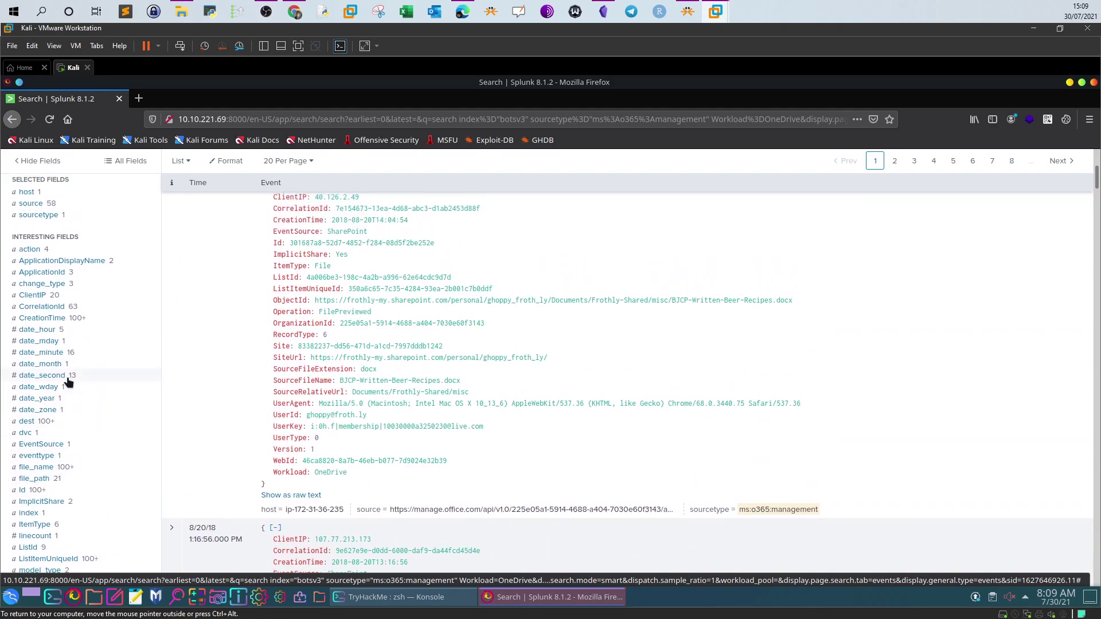
pyautogui.scroll(2, 67, 381)
pyautogui.click(37, 293)
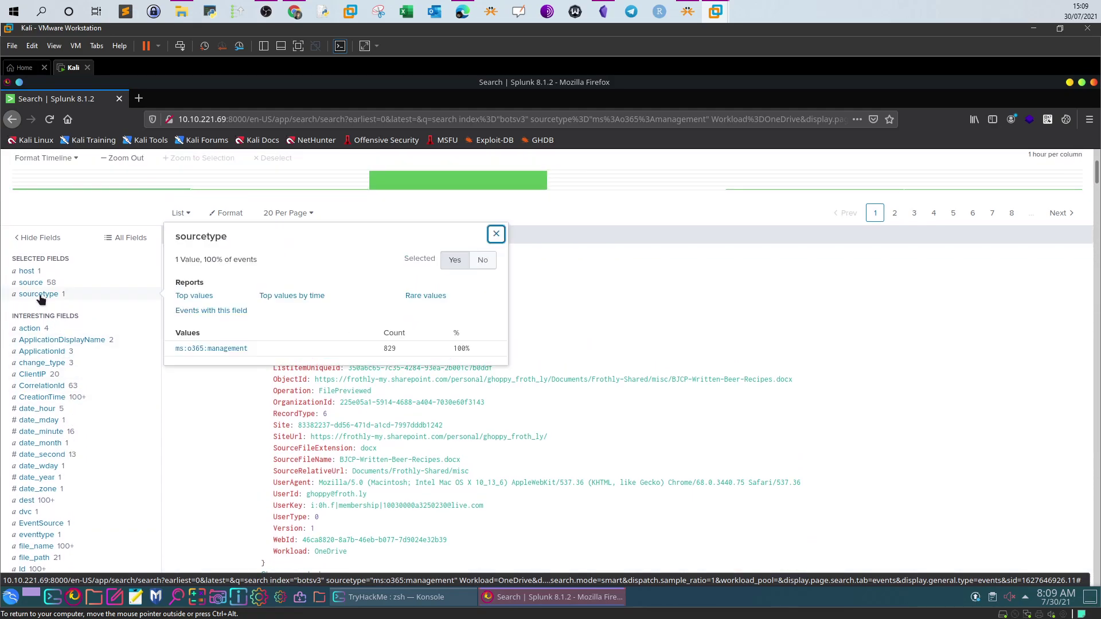
pyautogui.click(31, 283)
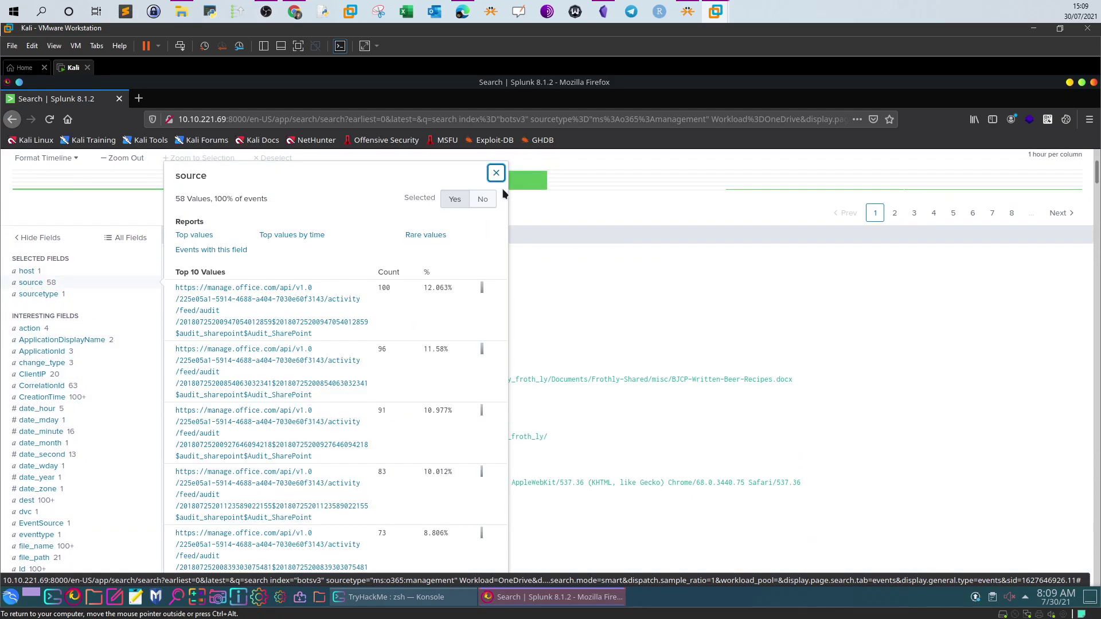
pyautogui.click(496, 173)
# Expand the 'More endpoint events' task in TryHackMe to review it, then return to the Splunk VM
pyautogui.click(299, 12)
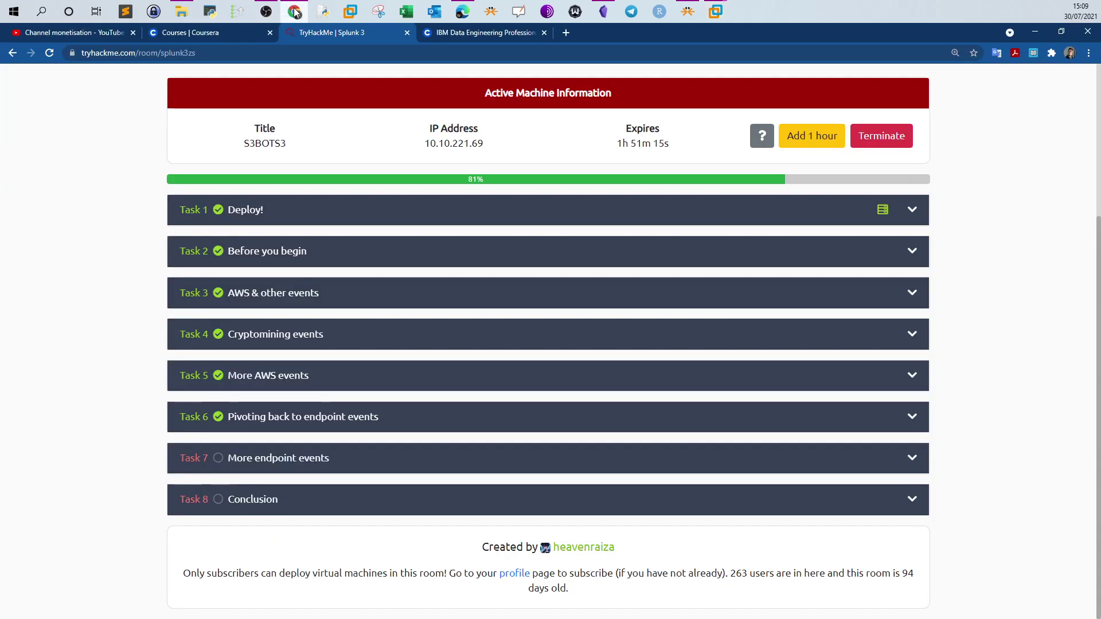
pyautogui.click(317, 457)
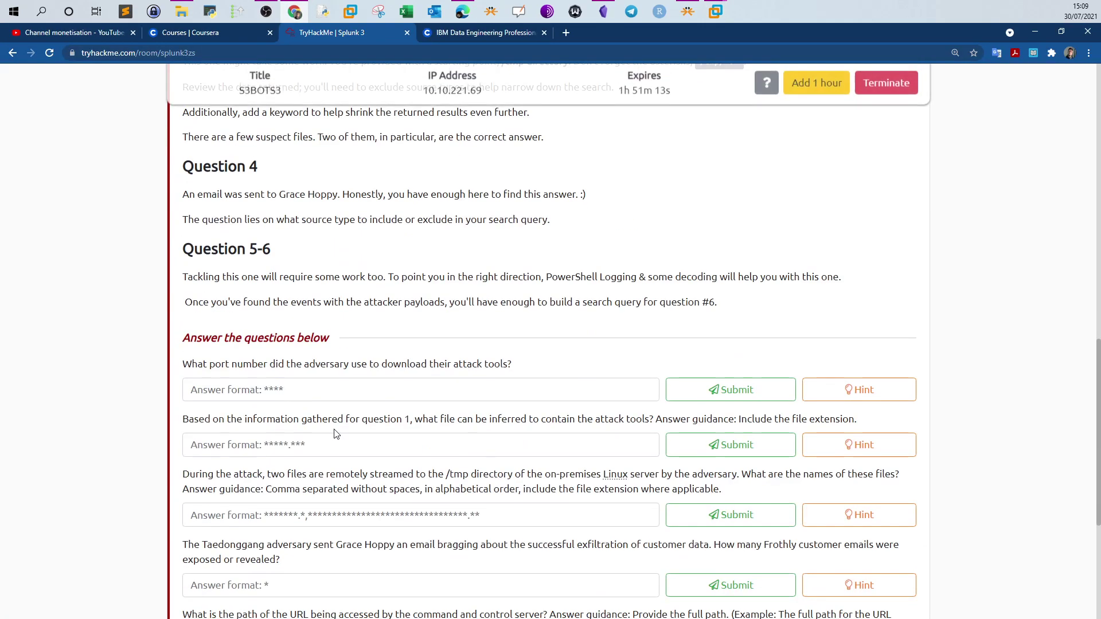
pyautogui.scroll(10, 393, 266)
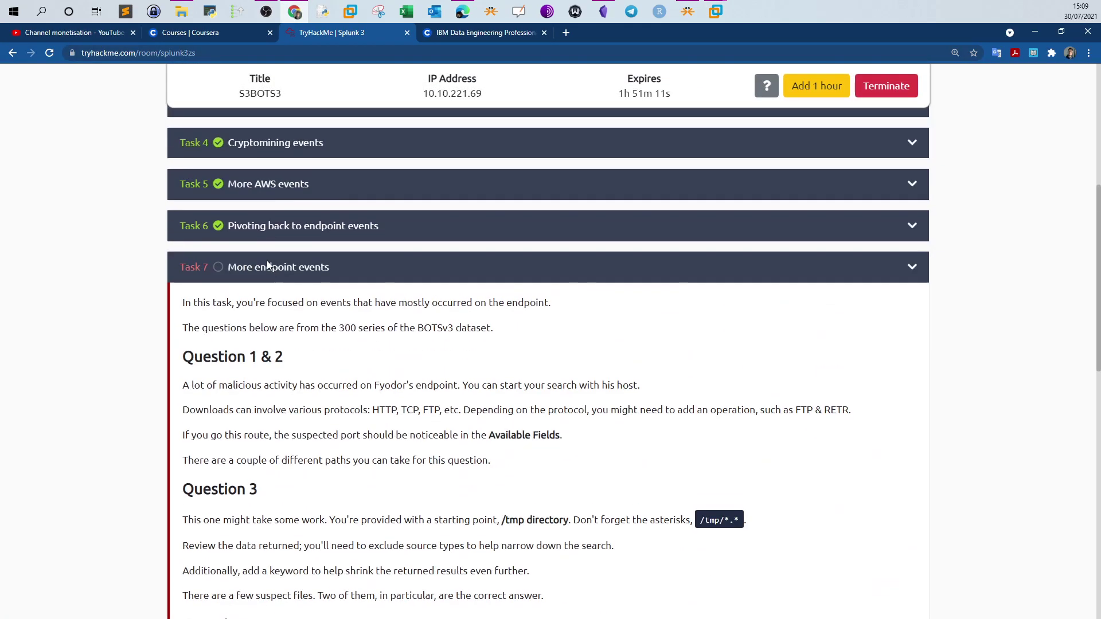
pyautogui.click(267, 260)
pyautogui.click(284, 457)
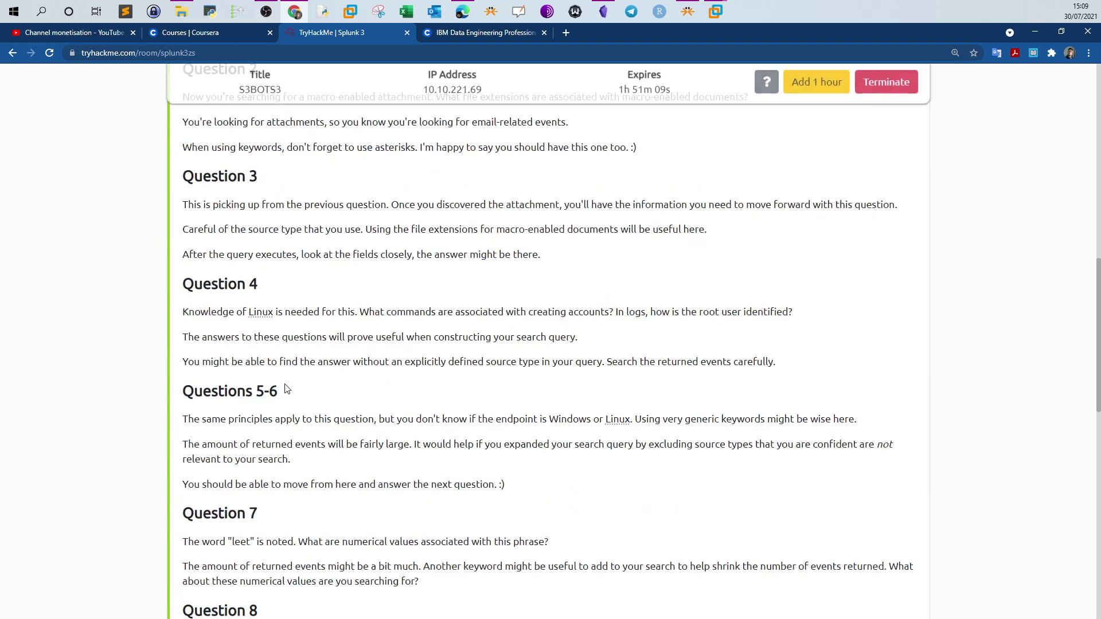
pyautogui.scroll(-5, 402, 345)
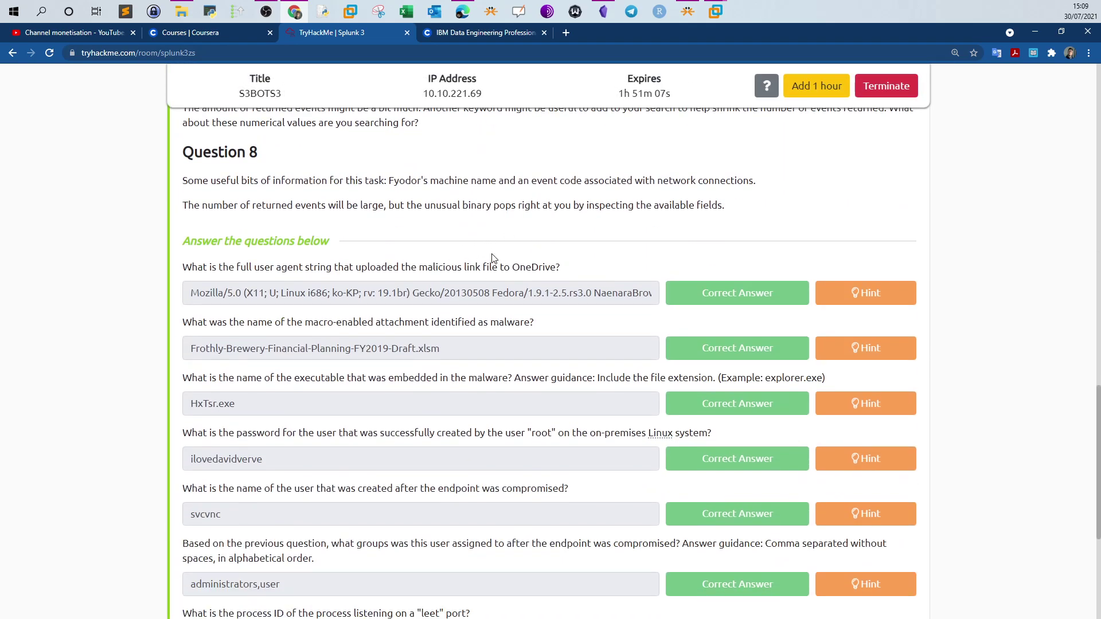
pyautogui.moveTo(715, 11)
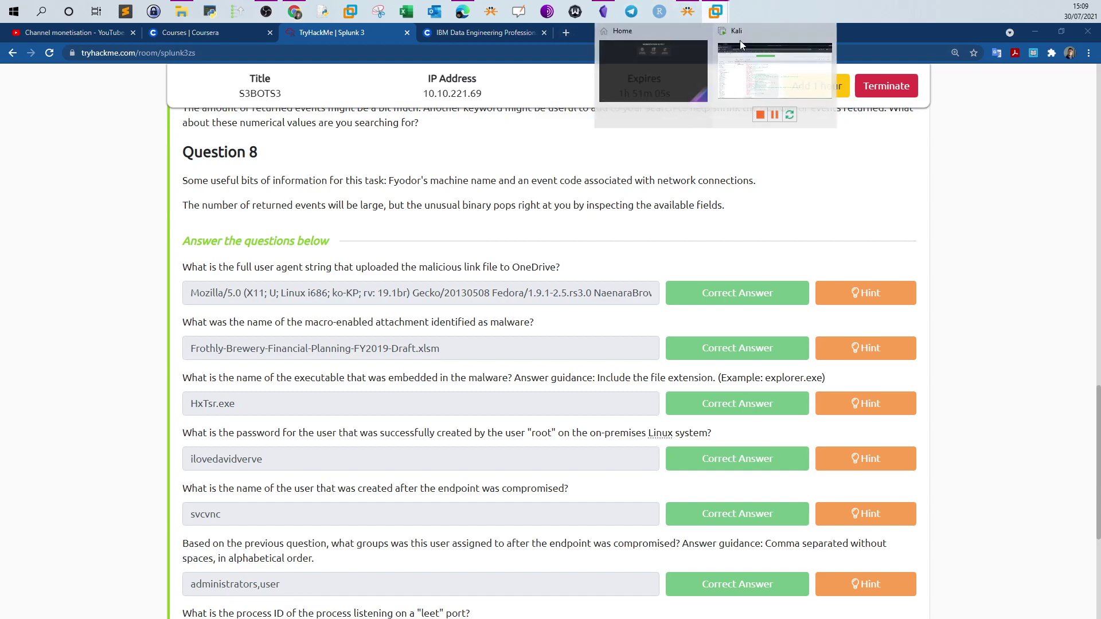
pyautogui.click(735, 37)
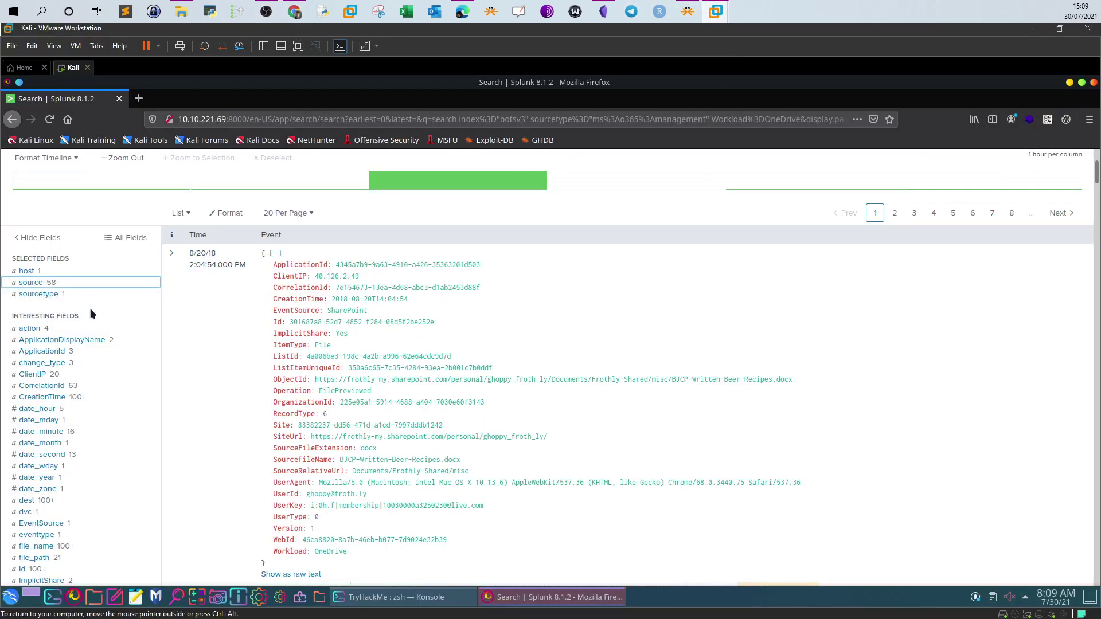
# Filter the OneDrive events to Operation FileUploaded
pyautogui.scroll(-4, 76, 315)
pyautogui.scroll(-3, 73, 320)
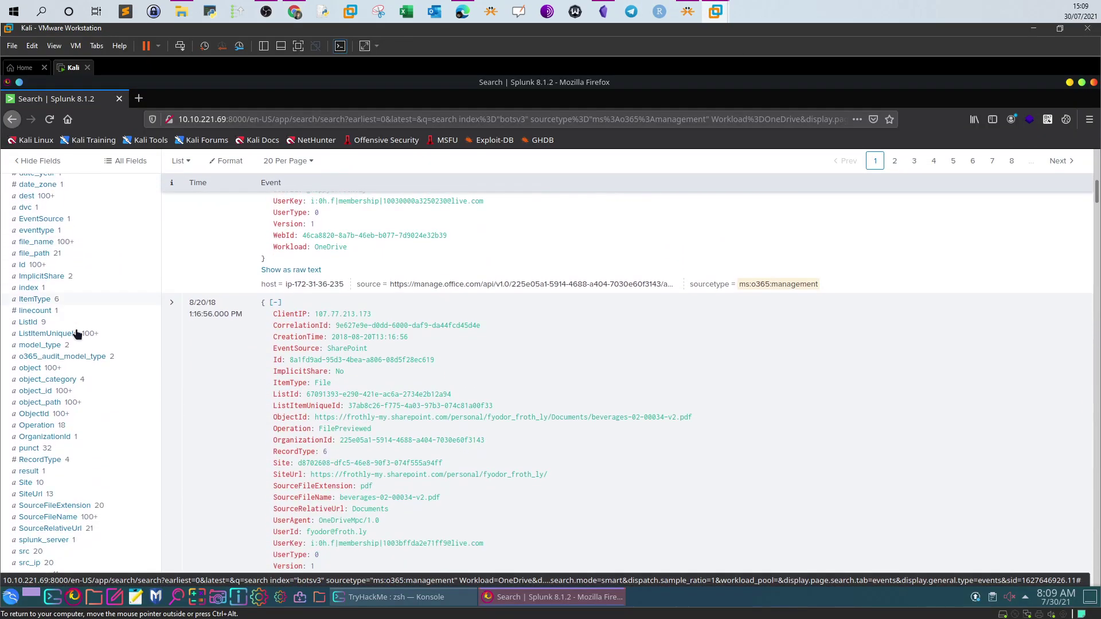
pyautogui.click(48, 350)
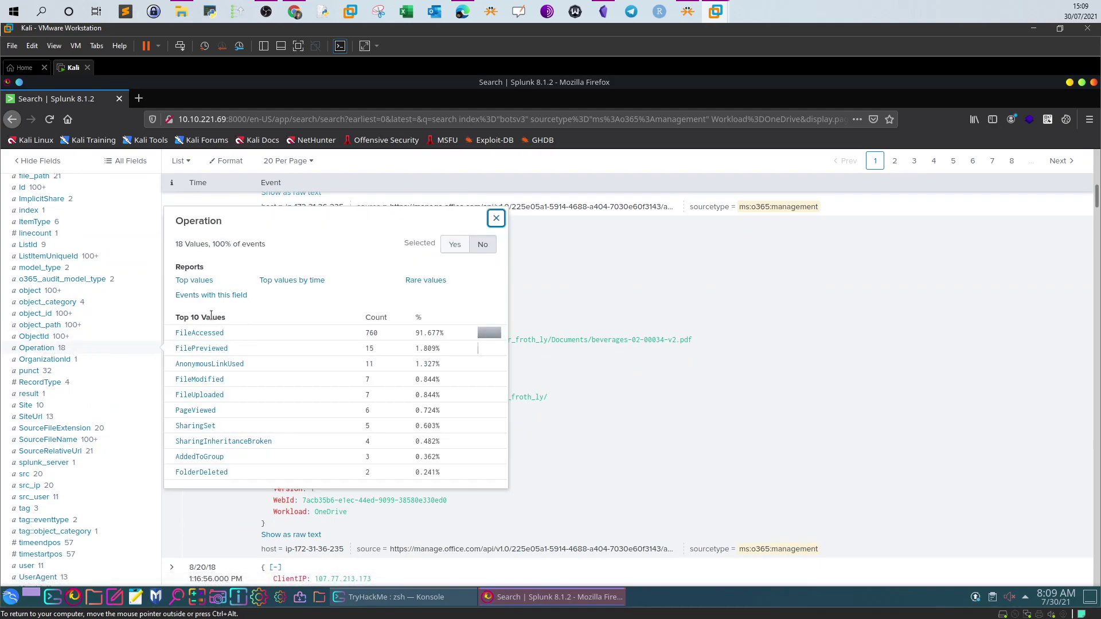
pyautogui.click(195, 395)
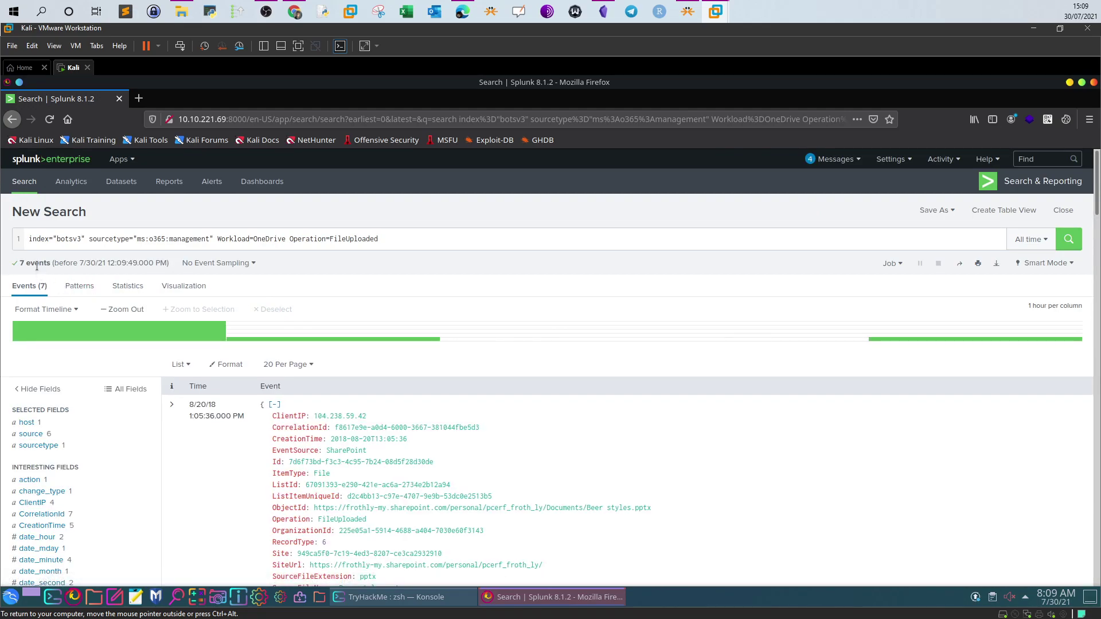
# Run the query with '| table _time src_ip user object UserAgent' appended
pyautogui.moveTo(387, 241); pyautogui.dragTo(25, 242)
pyautogui.write('index="botsv3" sourcetype="ms:o365:management" Workload=OneDrive Operation=FileUploaded | table _time src_ip user object UserAgent')
pyautogui.moveTo(368, 238); pyautogui.dragTo(79, 248)
pyautogui.click(91, 246)
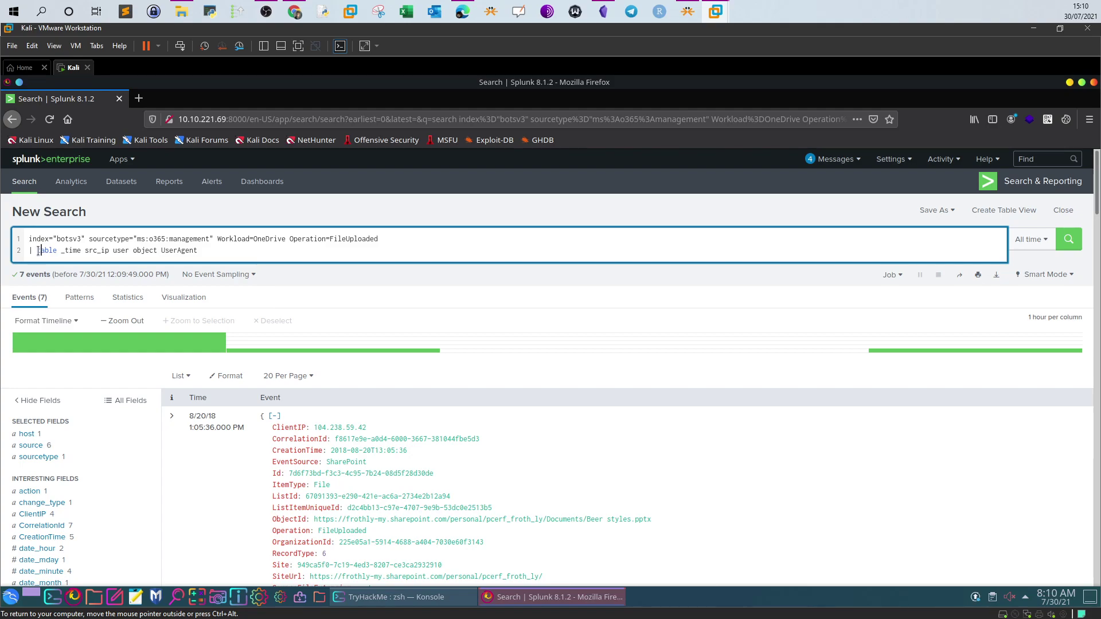
pyautogui.moveTo(62, 252); pyautogui.dragTo(68, 251)
pyautogui.click(119, 258)
pyautogui.moveTo(86, 253); pyautogui.dragTo(109, 253)
pyautogui.click(120, 252)
pyautogui.keyDown('shift'); pyautogui.click(135, 254); pyautogui.keyUp('shift')
pyautogui.click(1068, 239)
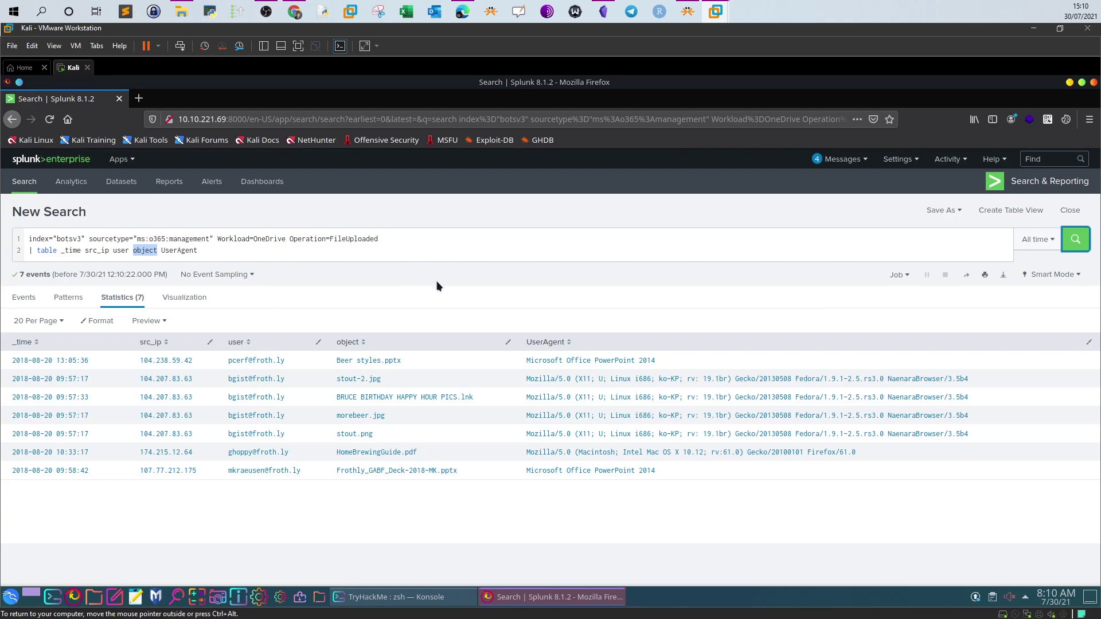
# Pick out the uploaded .lnk file name and its UserAgent string for the TryHackMe answer
pyautogui.moveTo(482, 397); pyautogui.dragTo(336, 397)
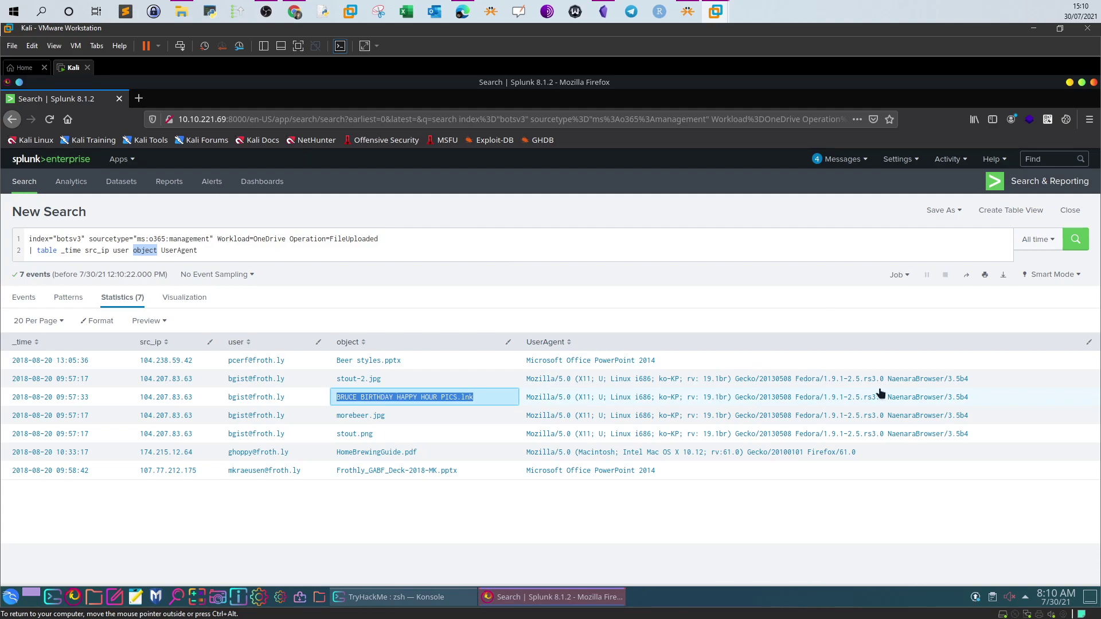
pyautogui.moveTo(970, 397); pyautogui.dragTo(582, 397)
pyautogui.click(295, 12)
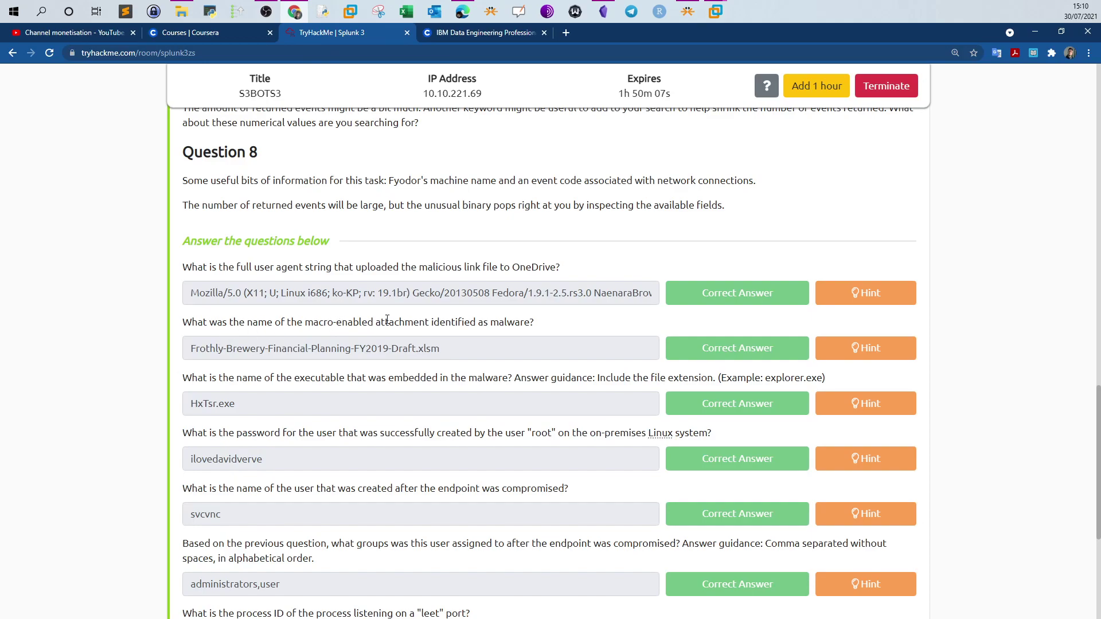
# Reread the attachment question, highlighting the word 'attachment'
pyautogui.moveTo(314, 324); pyautogui.dragTo(520, 323)
pyautogui.click(519, 323)
pyautogui.moveTo(374, 322); pyautogui.dragTo(435, 322)
pyautogui.click(682, 53)
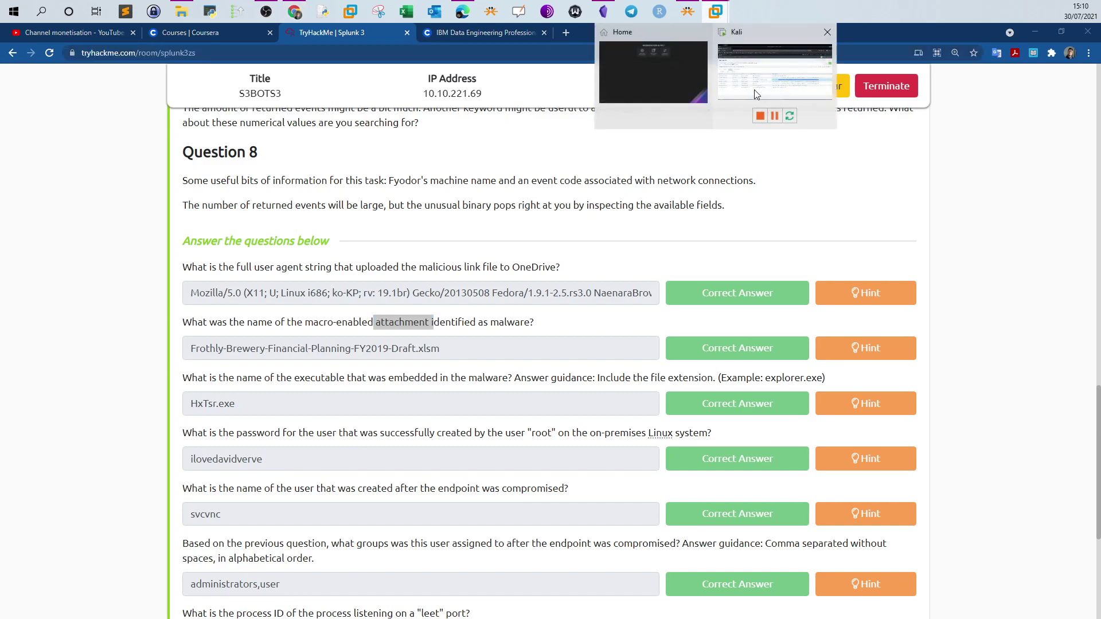
# Change the Splunk search's sourcetype to stream:smtp and run it
pyautogui.click(718, 15)
pyautogui.moveTo(275, 250); pyautogui.dragTo(137, 241)
pyautogui.press('BackSpace')
pyautogui.write('stream:sm')
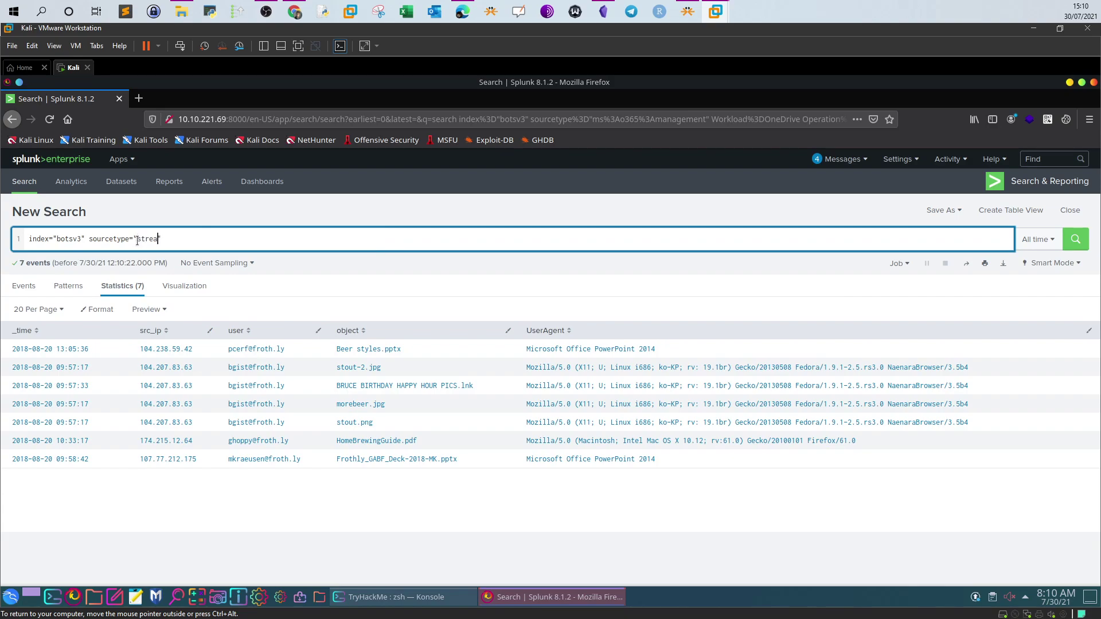
pyautogui.write('tp')
pyautogui.press('Return')
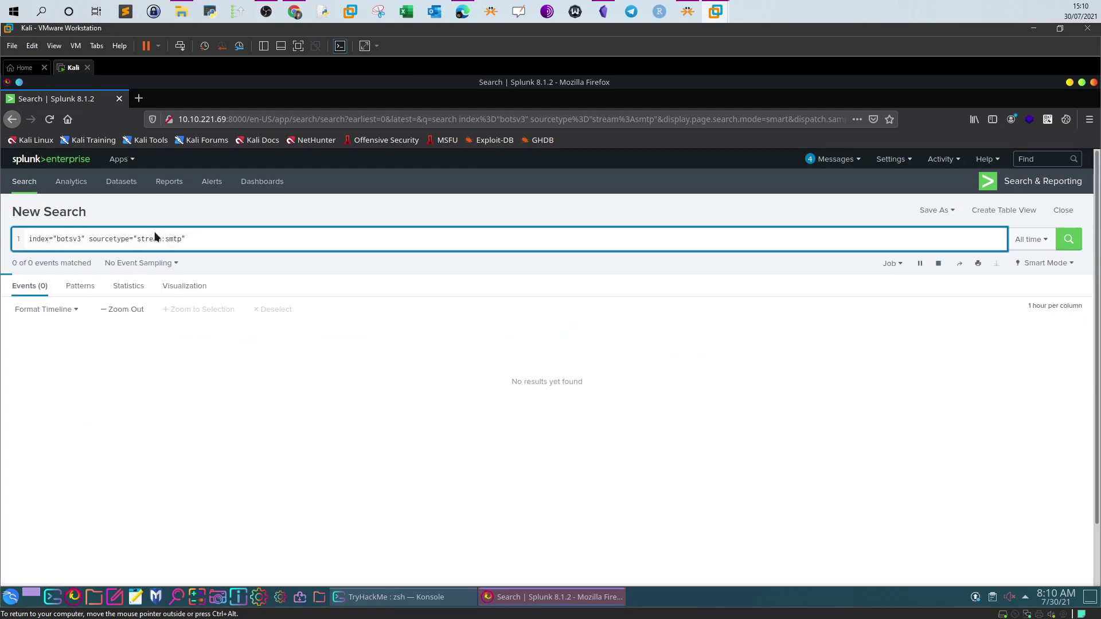
pyautogui.click(294, 12)
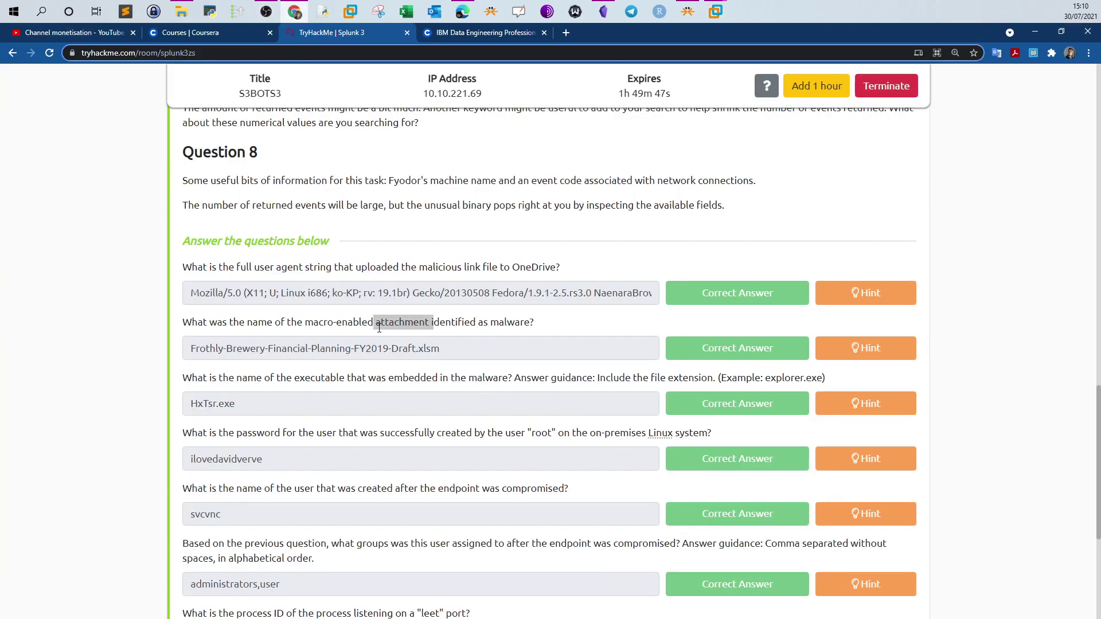
pyautogui.click(328, 325)
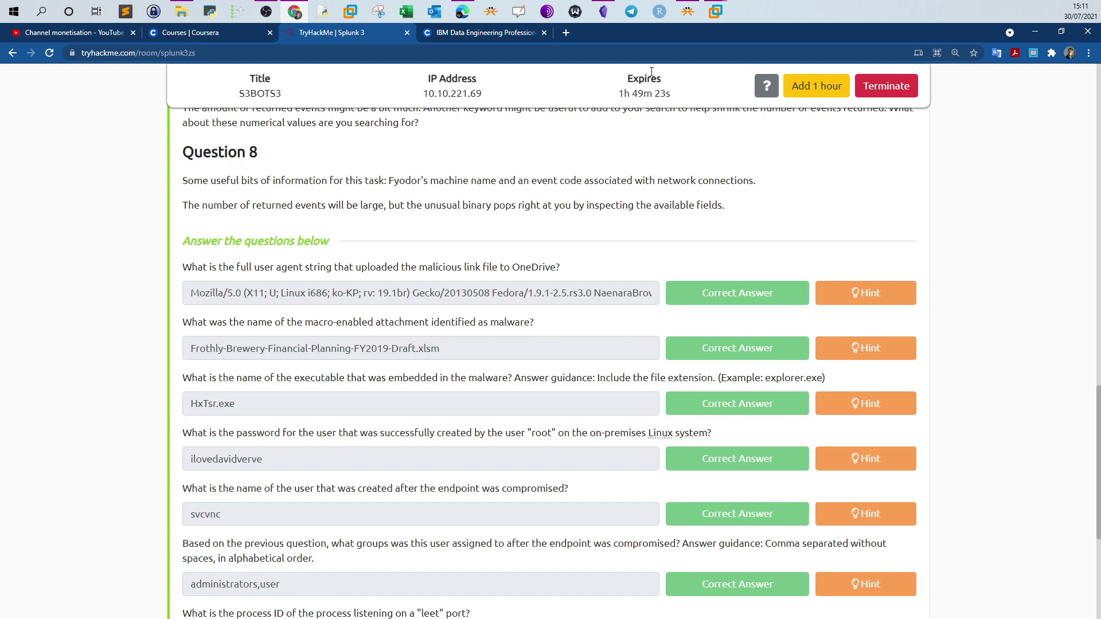
# Add the keyword alert* to the stream:smtp search and run it
pyautogui.moveTo(721, 20)
pyautogui.click(761, 63)
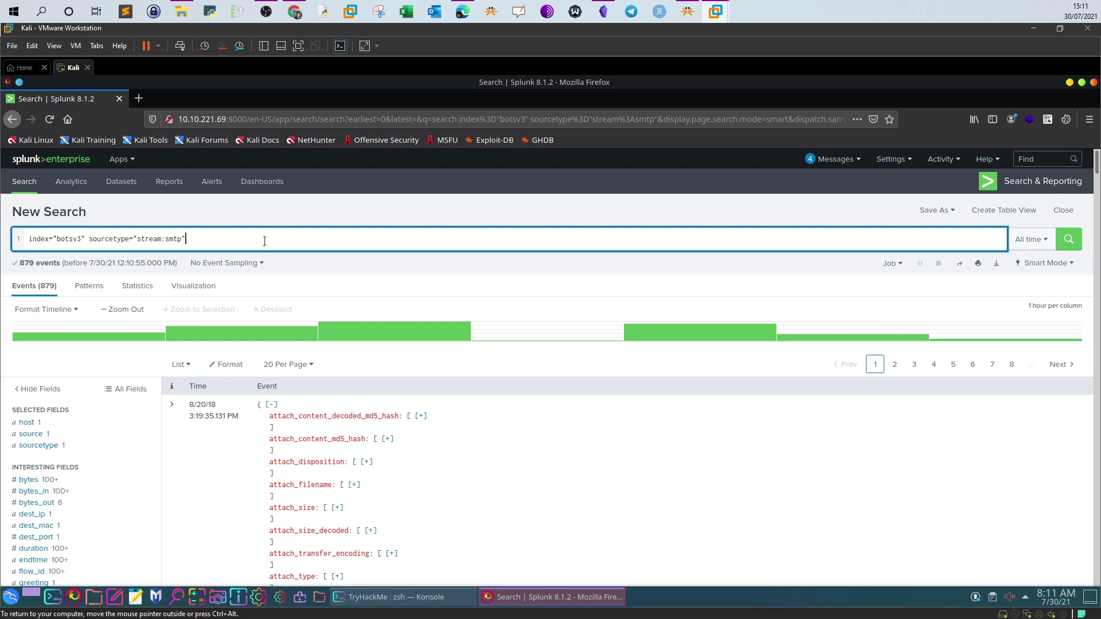
pyautogui.write('al')
pyautogui.write('ert')
pyautogui.write('*')
pyautogui.press('Return')
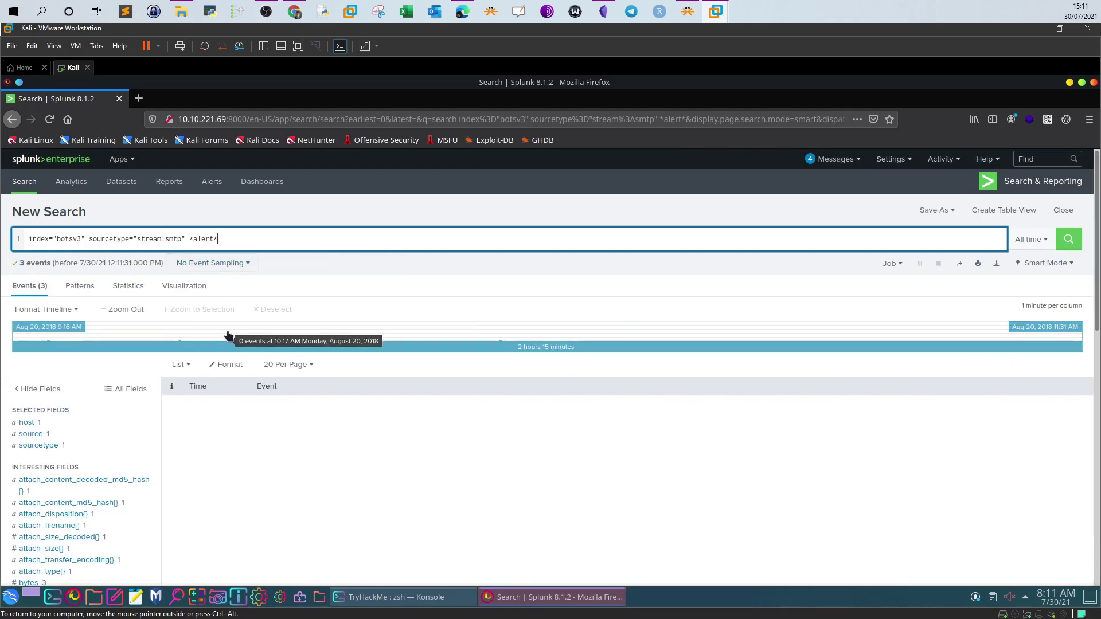
# Filter on attach_filename{} value 'Malware Alert Text.txt', leaving 1 event
pyautogui.scroll(-2, 154, 355)
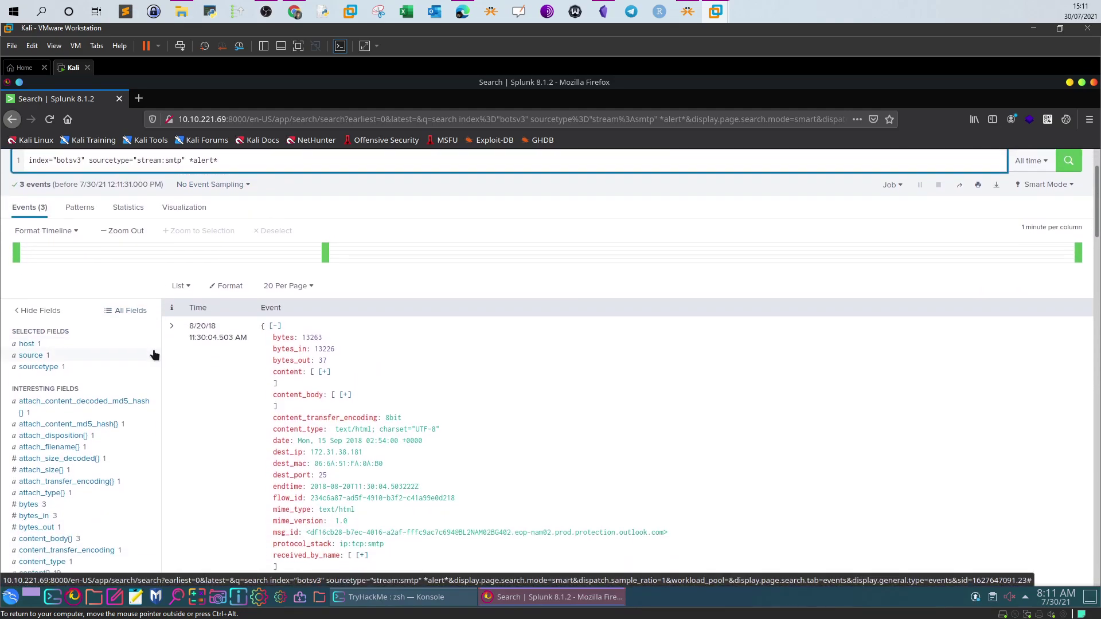
pyautogui.scroll(-2, 154, 355)
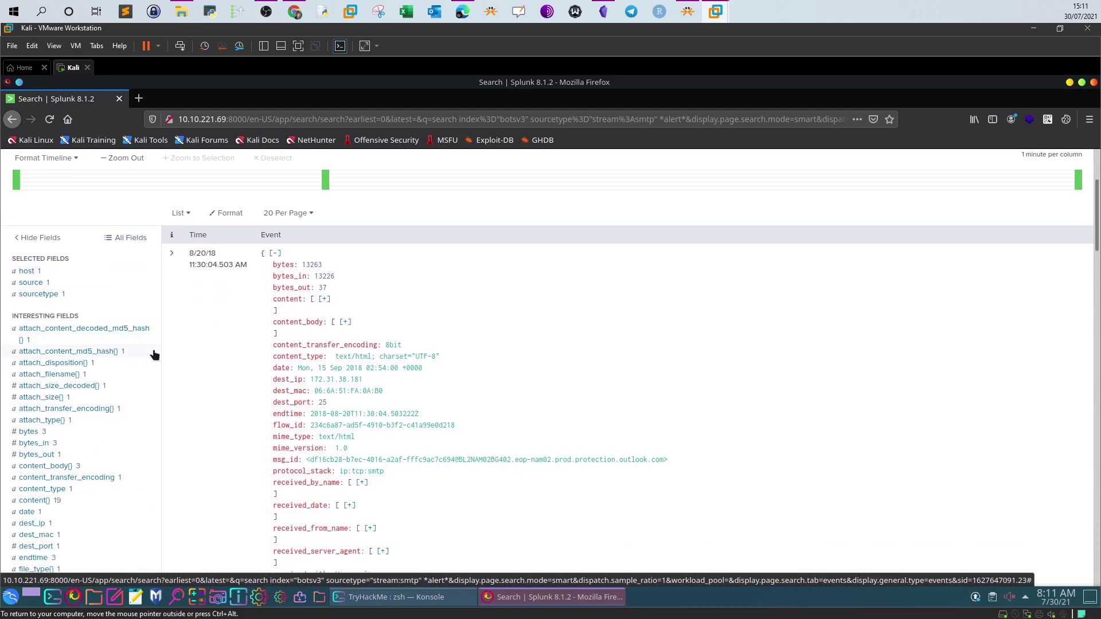
pyautogui.click(55, 375)
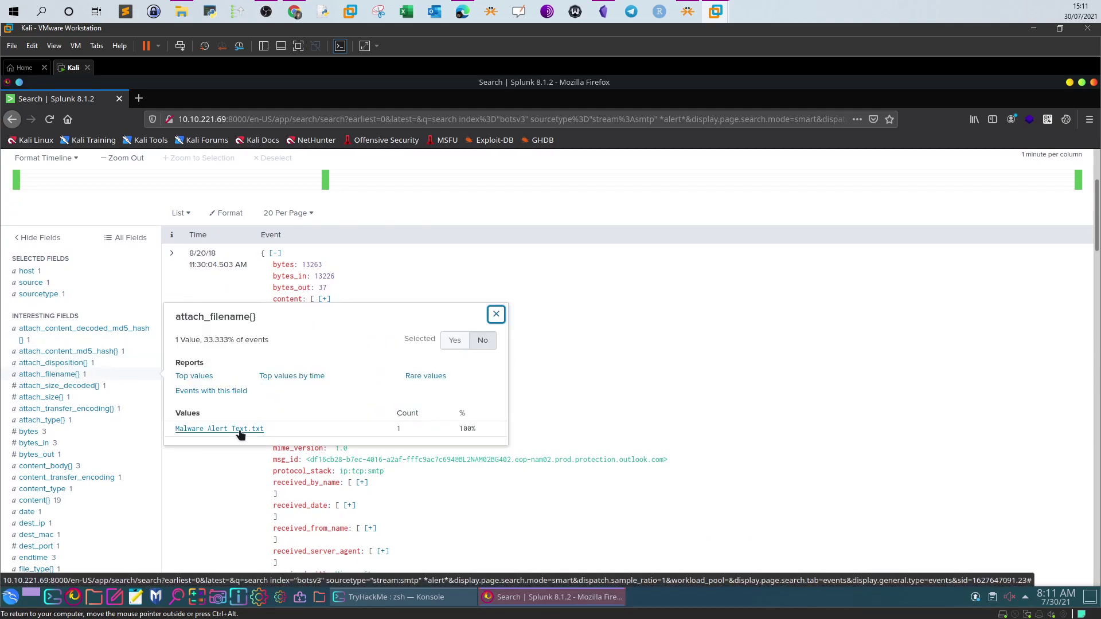
pyautogui.moveTo(265, 430); pyautogui.dragTo(177, 431)
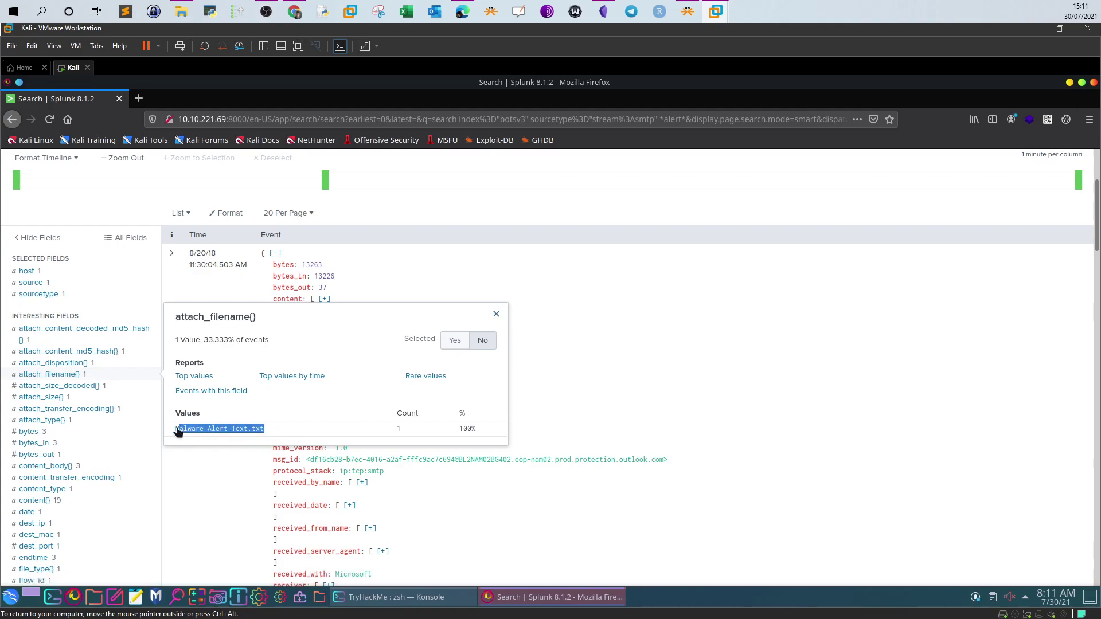
pyautogui.click(243, 430)
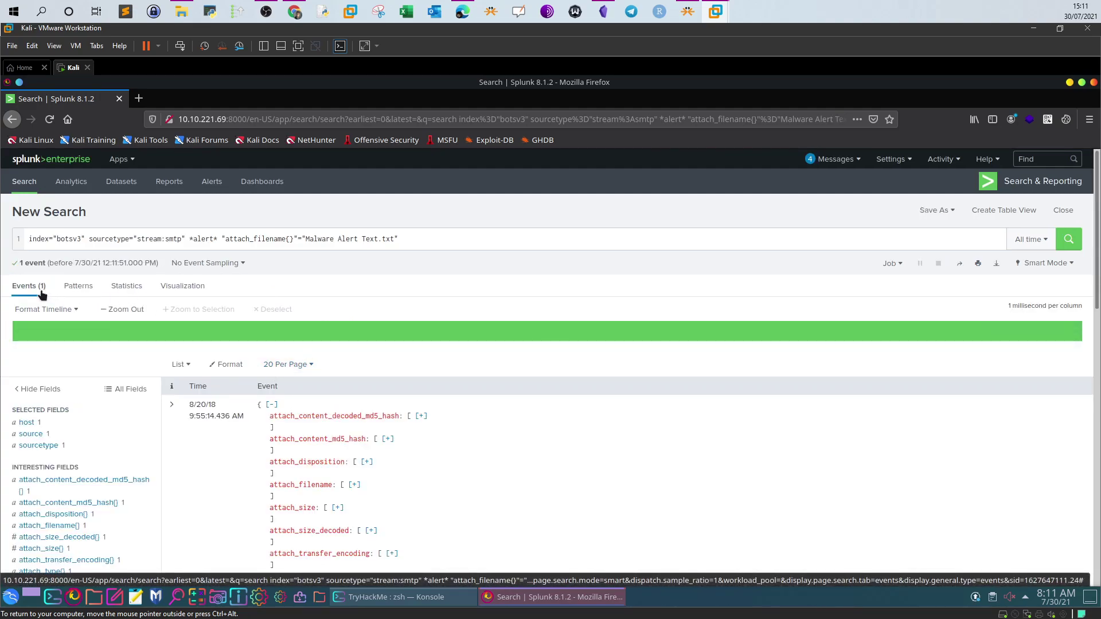
# Display the Malware Alert Text.txt event as raw text
pyautogui.scroll(-1, 262, 369)
pyautogui.scroll(-5, 262, 369)
pyautogui.scroll(-10, 251, 368)
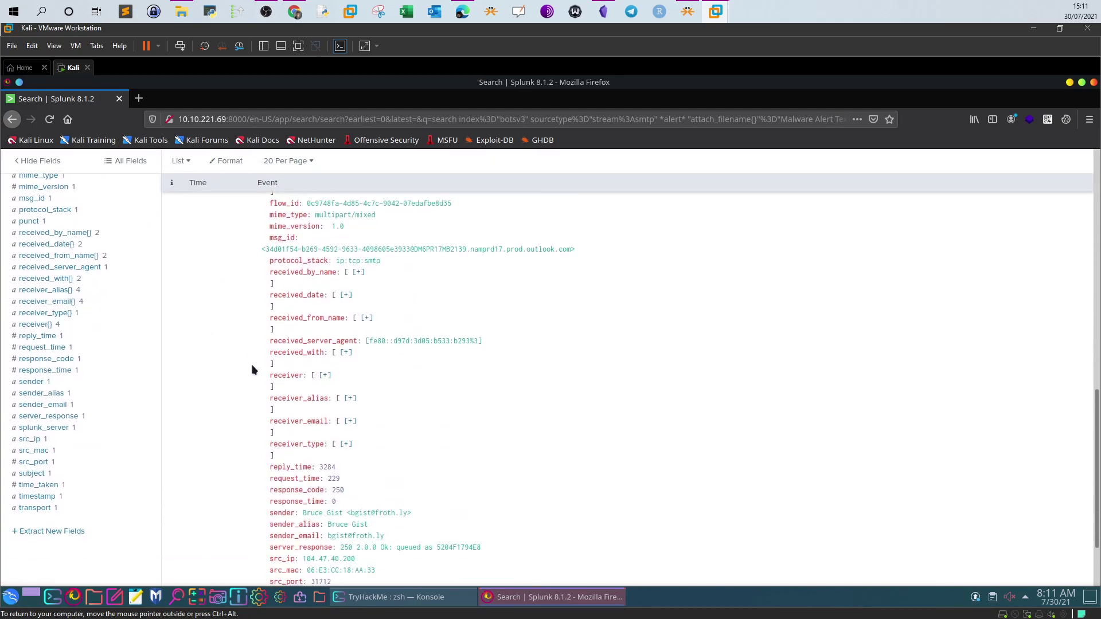
pyautogui.click(316, 560)
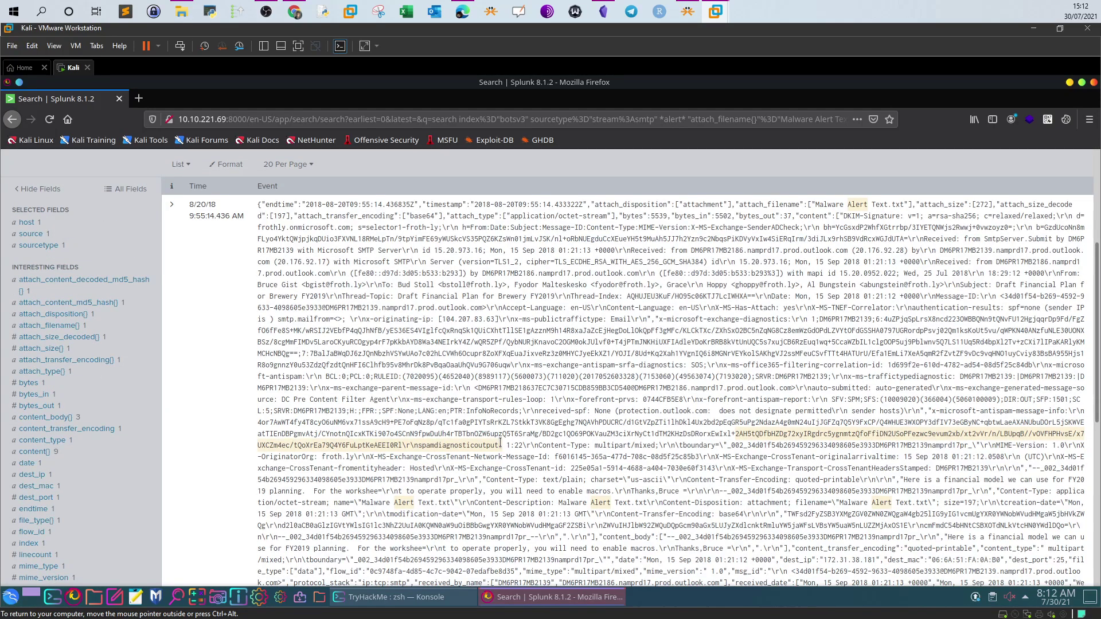
pyautogui.click(533, 444)
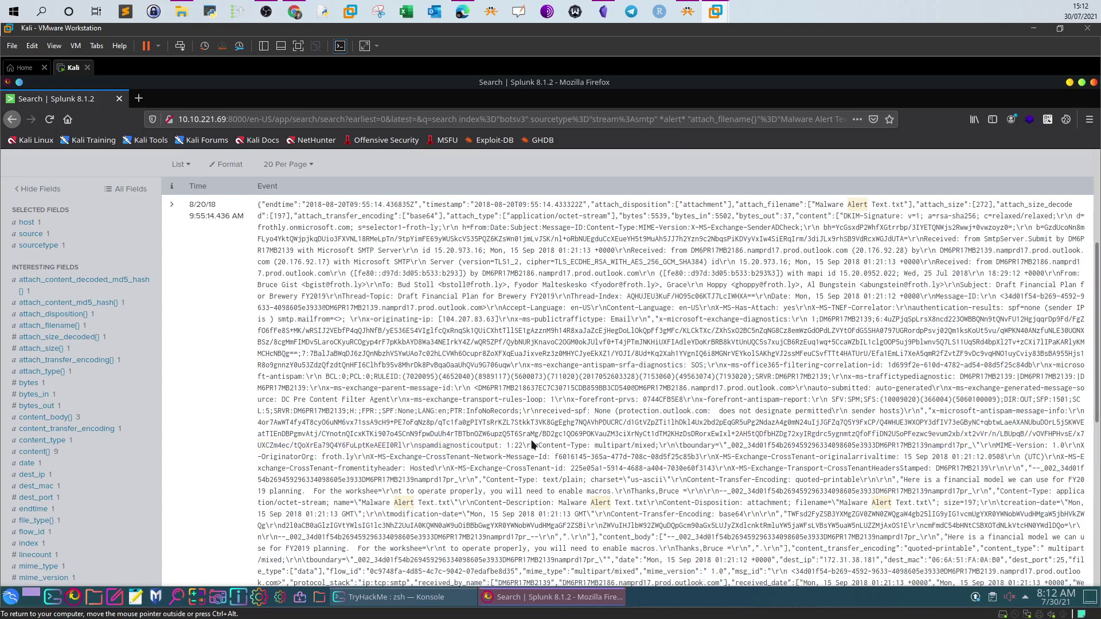
pyautogui.scroll(-5, 532, 445)
pyautogui.scroll(2, 532, 444)
pyautogui.doubleClick(838, 381)
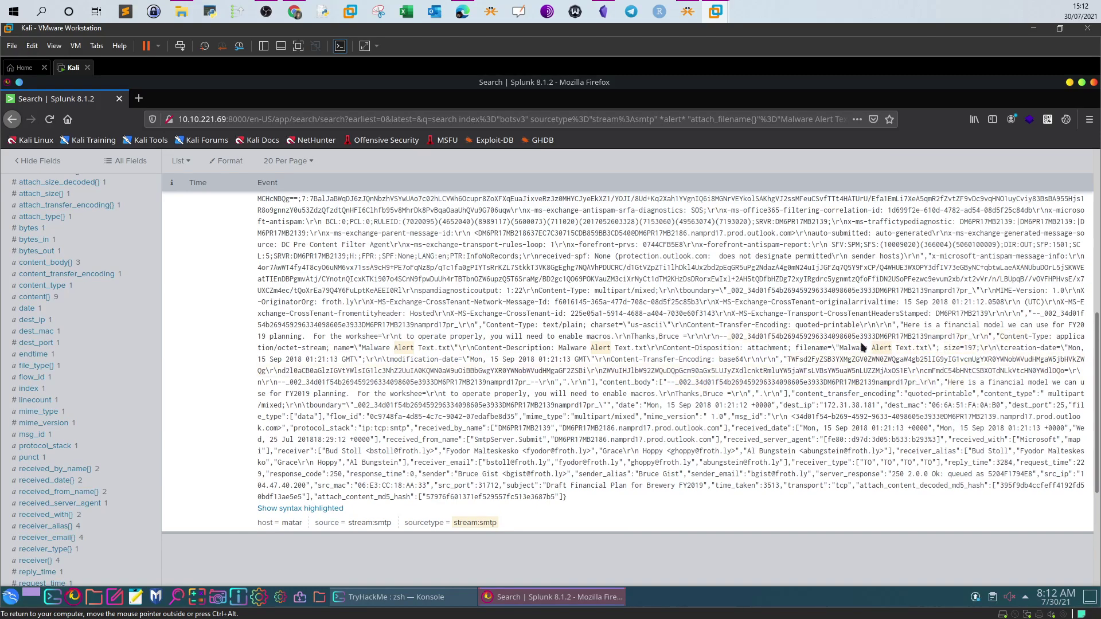
pyautogui.scroll(1, 772, 313)
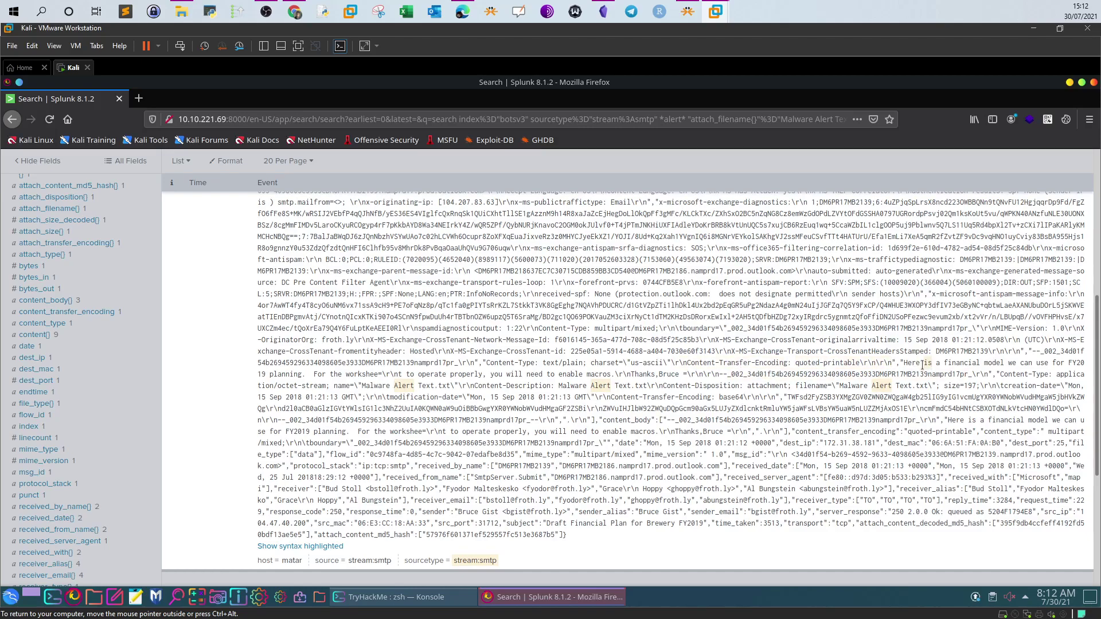
# Read the email's financial model, macro-enabling and attachment-name lines
pyautogui.moveTo(911, 363); pyautogui.dragTo(1068, 363)
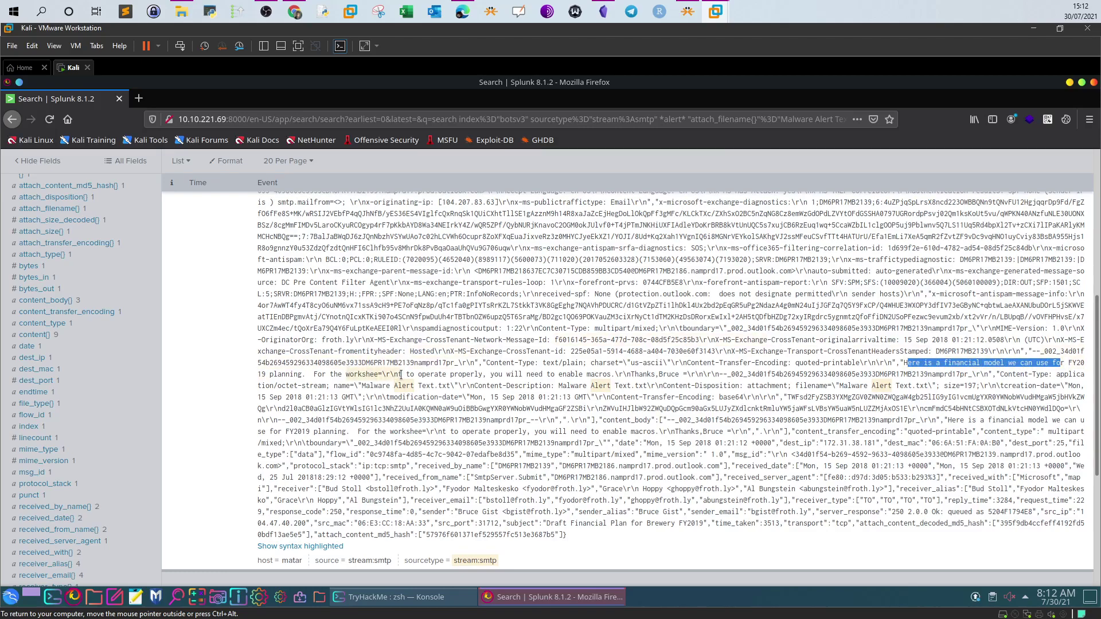
pyautogui.moveTo(313, 373); pyautogui.dragTo(602, 374)
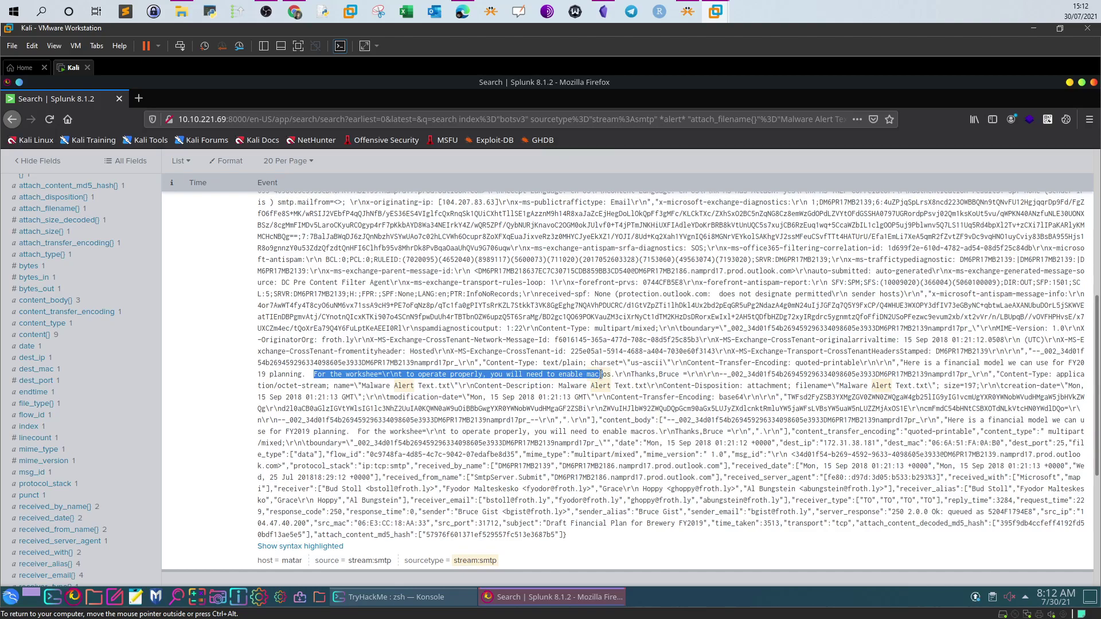
pyautogui.moveTo(602, 375); pyautogui.dragTo(695, 374)
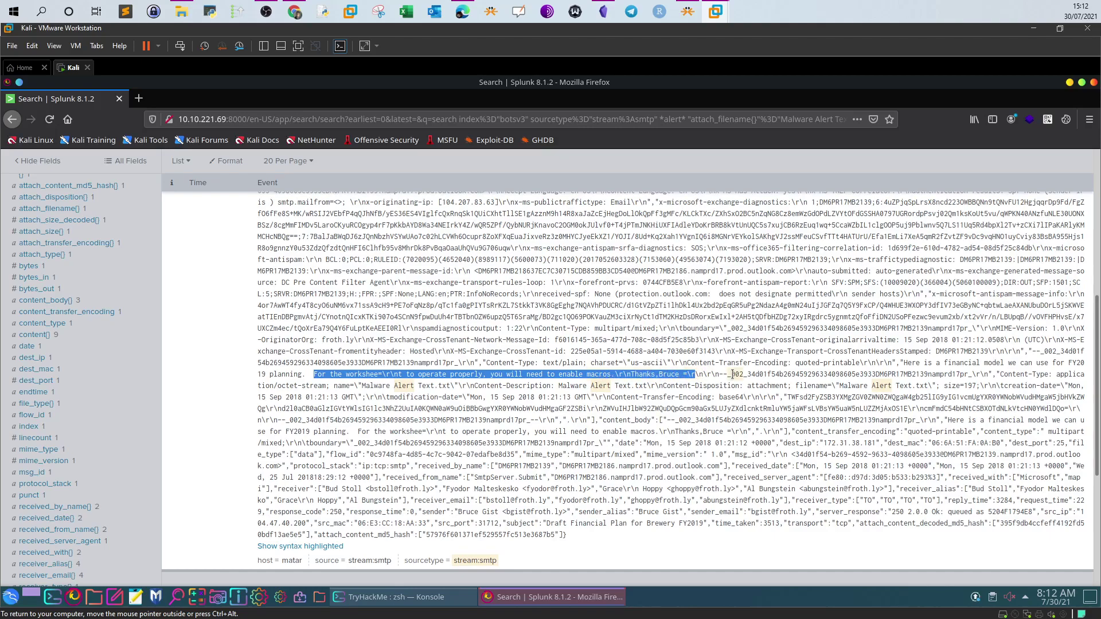
pyautogui.moveTo(638, 385); pyautogui.dragTo(570, 386)
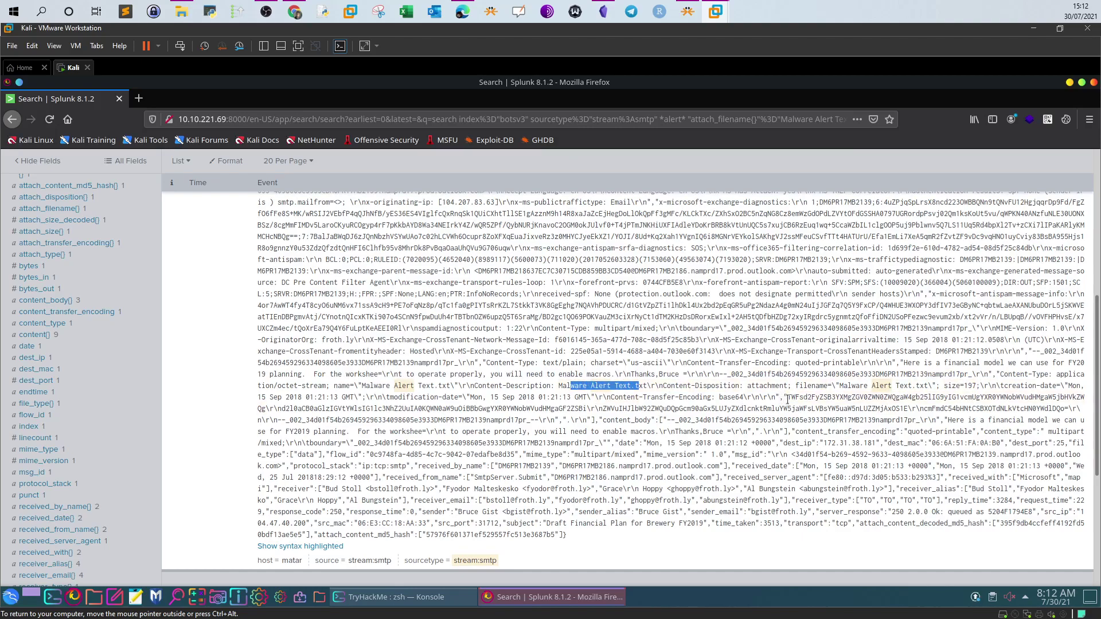
# Copy the base64-encoded attachment content from the raw event
pyautogui.moveTo(790, 397); pyautogui.dragTo(796, 402)
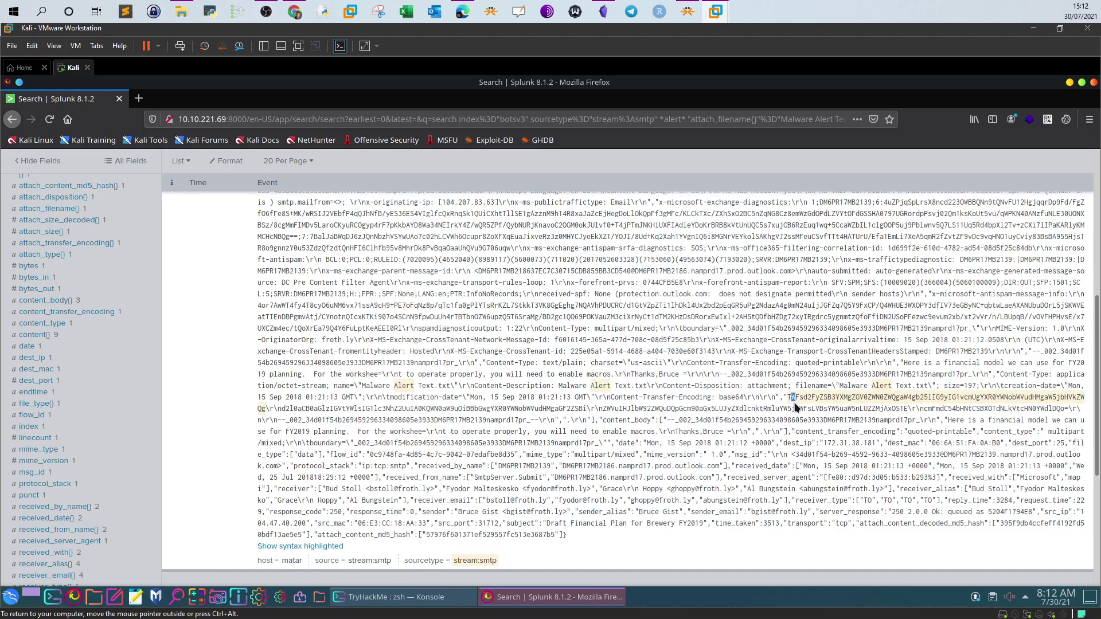
pyautogui.moveTo(795, 406); pyautogui.dragTo(792, 409)
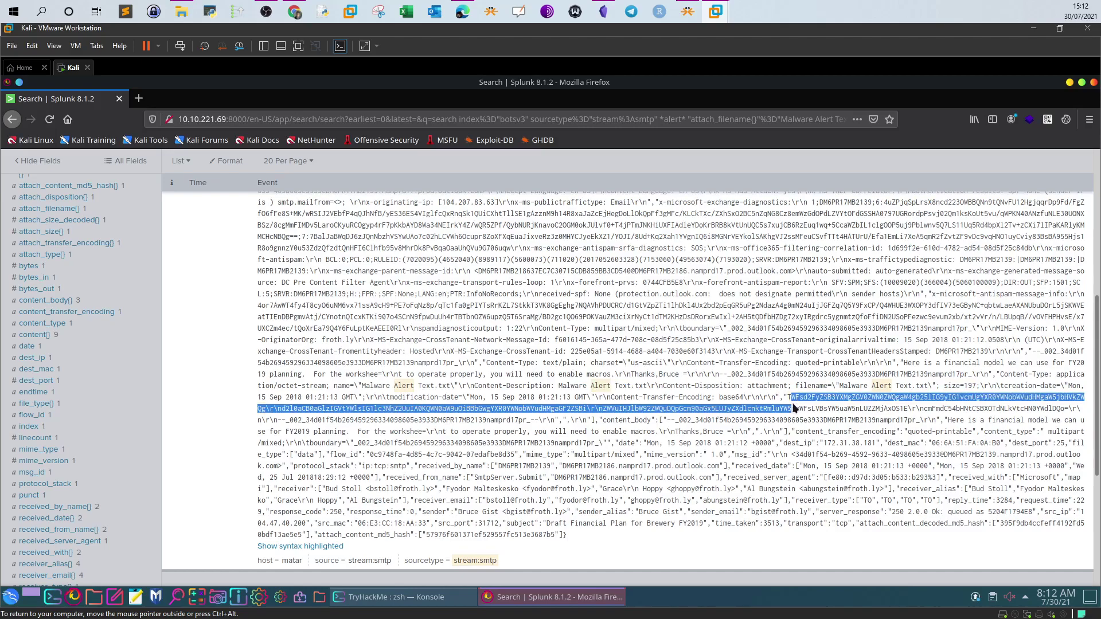
pyautogui.moveTo(587, 420); pyautogui.dragTo(787, 398)
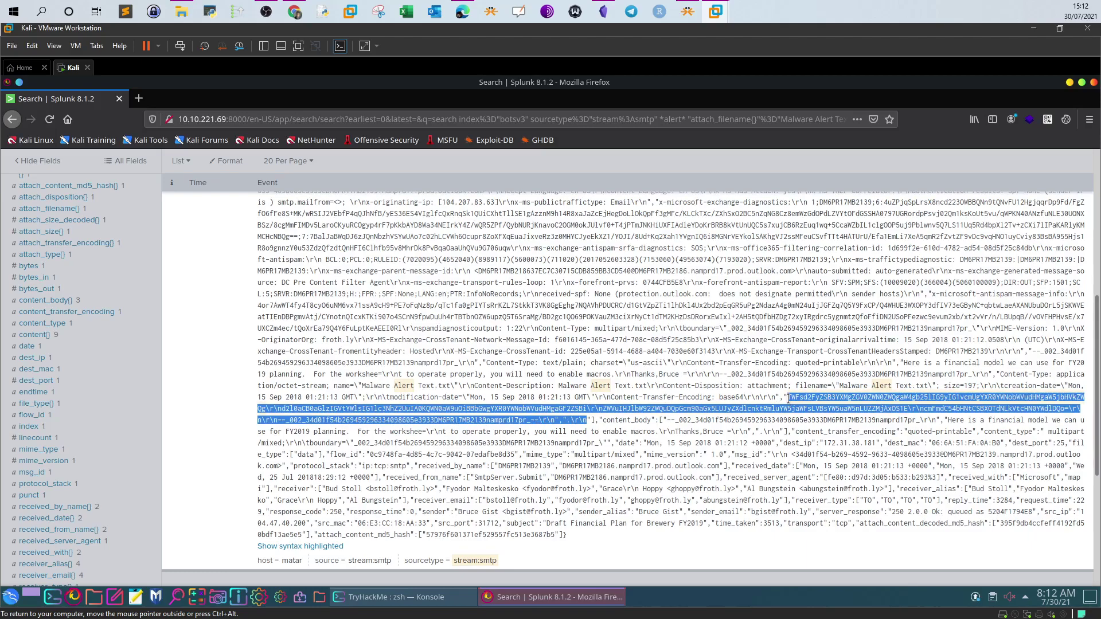
pyautogui.rightClick(796, 402)
pyautogui.click(817, 408)
# Open base64decode.org in a new browser tab
pyautogui.click(138, 98)
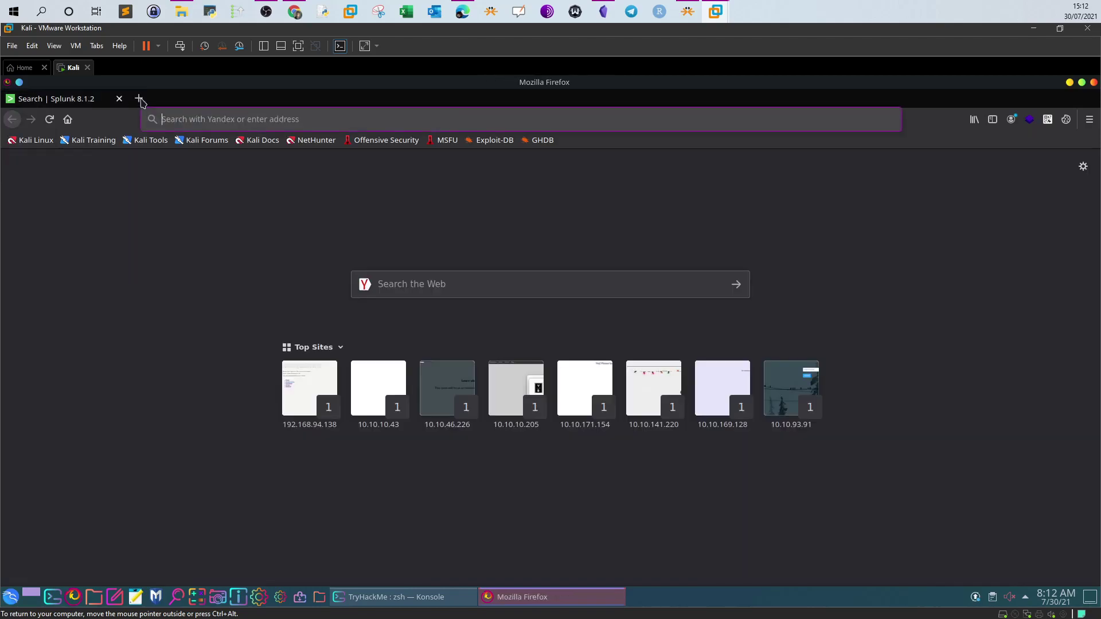
pyautogui.write('base64')
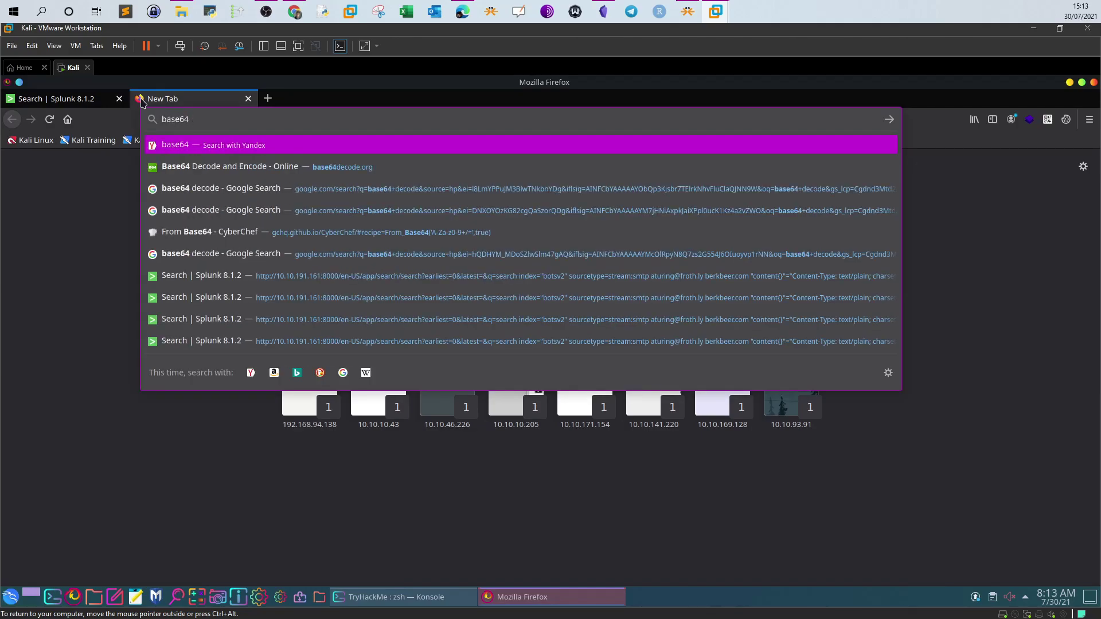
pyautogui.click(172, 166)
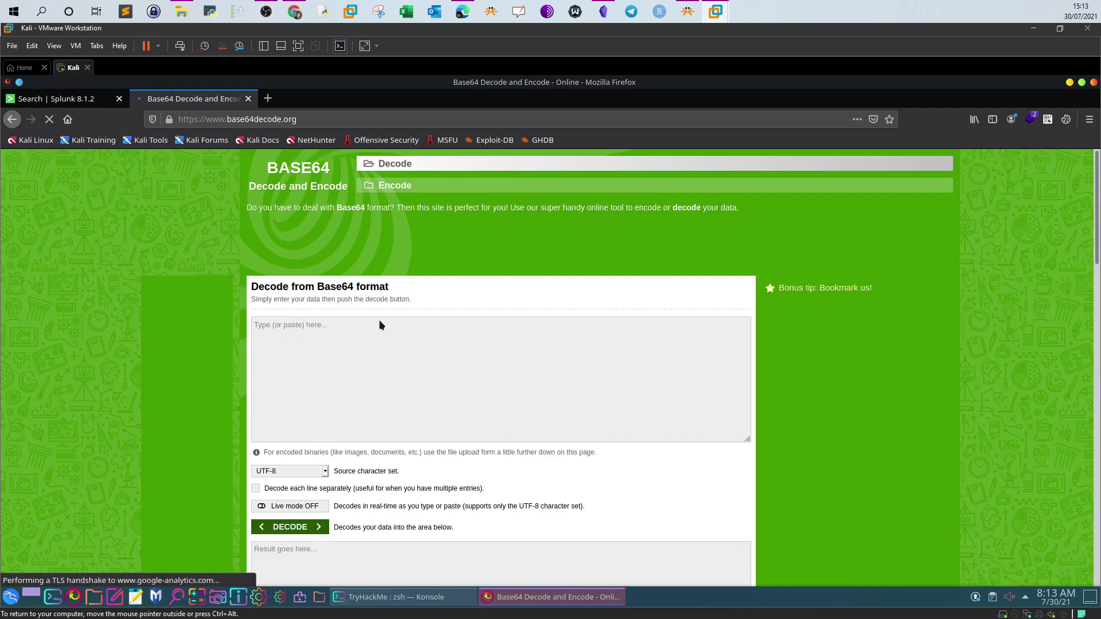
# Decode the pasted attachment string and highlight the malware alert and Frothly-Brewery-Financial-Planning-FY2019 file name
pyautogui.click(373, 346)
pyautogui.hotkey('ctrl', 'v')
pyautogui.scroll(-2, 384, 402)
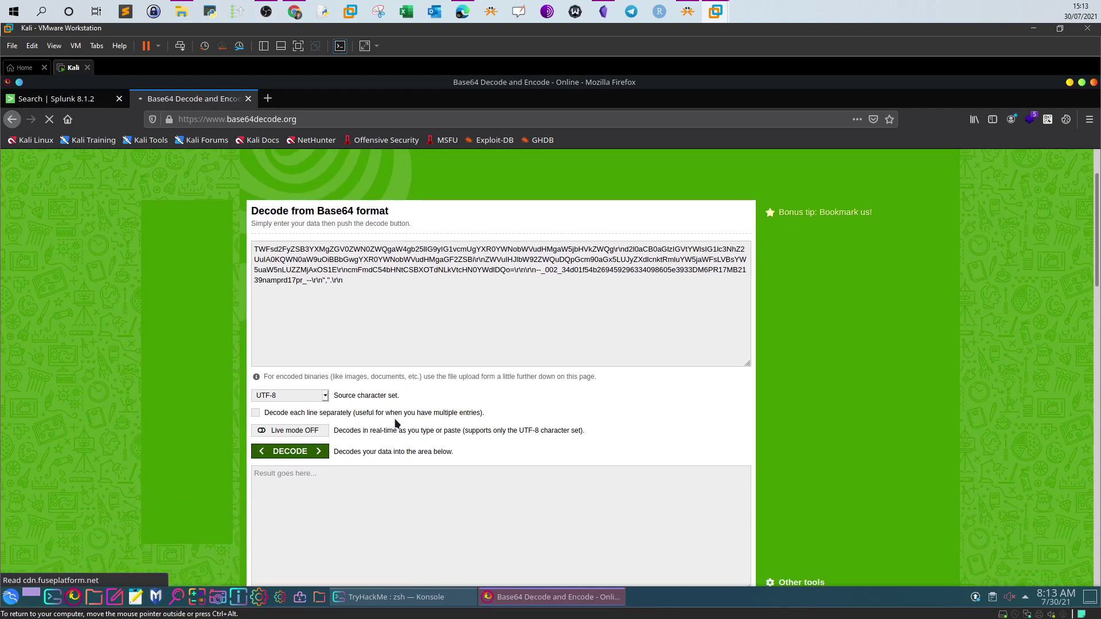
pyautogui.click(310, 414)
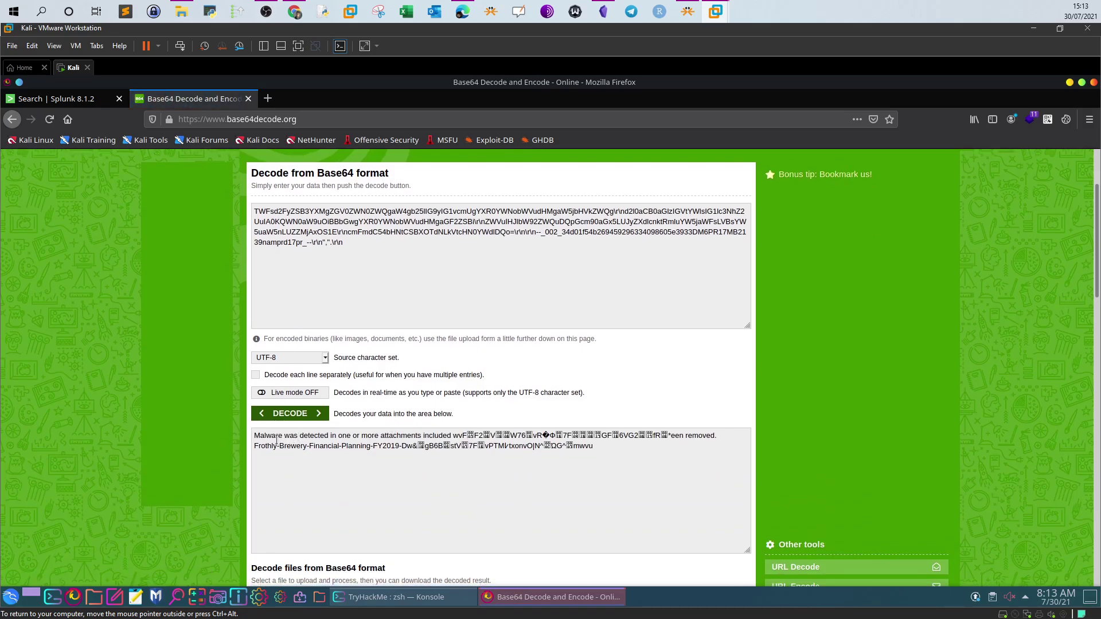
pyautogui.moveTo(264, 436); pyautogui.dragTo(423, 436)
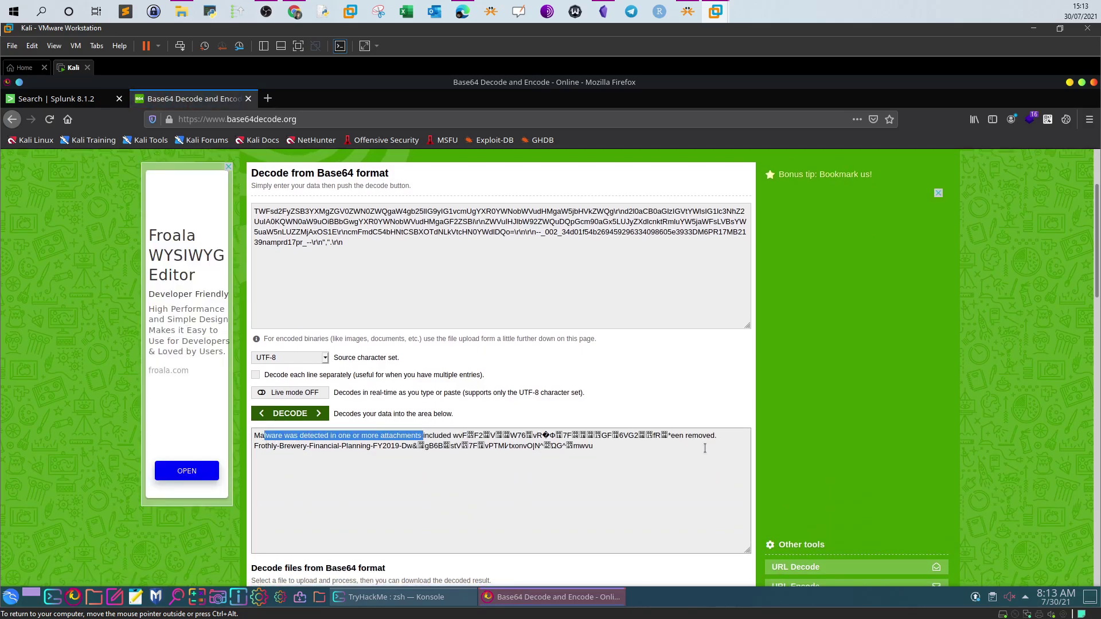
pyautogui.click(260, 447)
pyautogui.moveTo(261, 447); pyautogui.dragTo(378, 448)
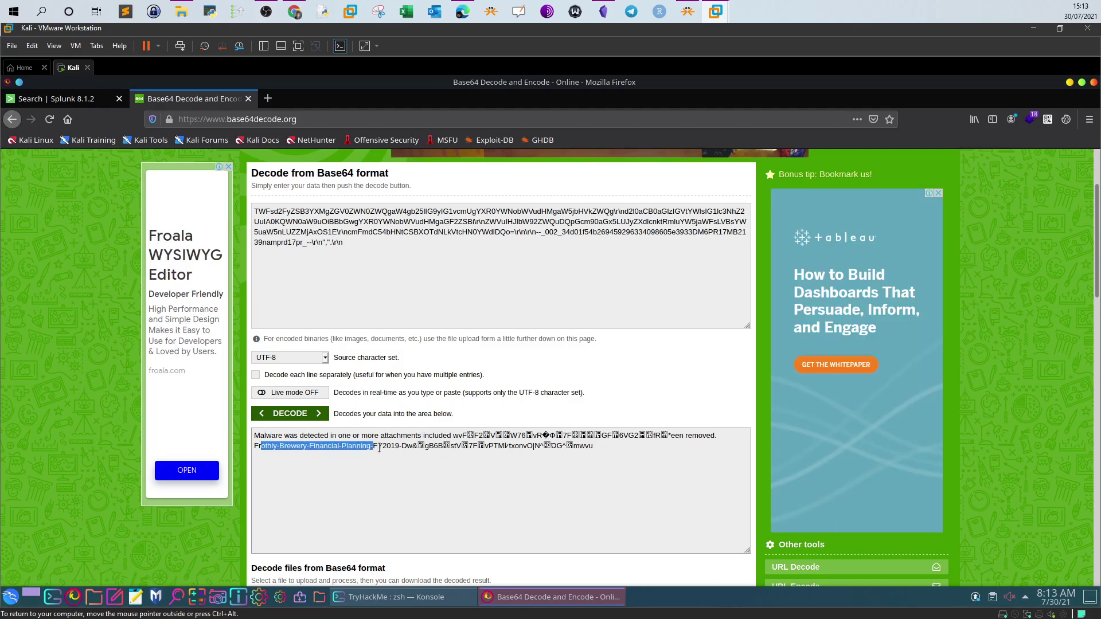
pyautogui.click(407, 447)
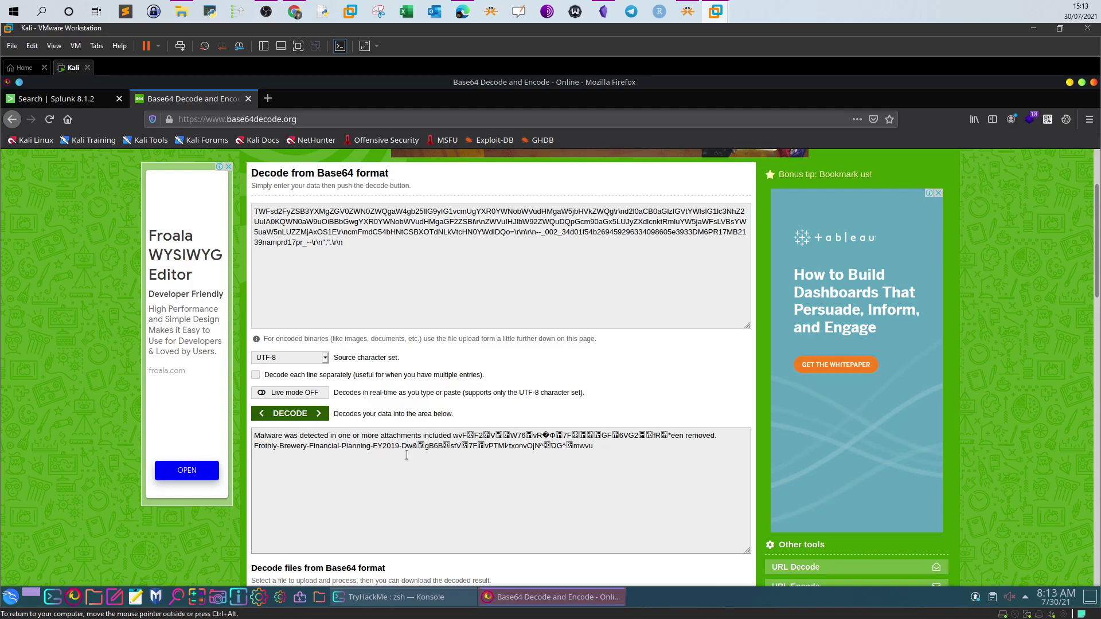
pyautogui.click(287, 11)
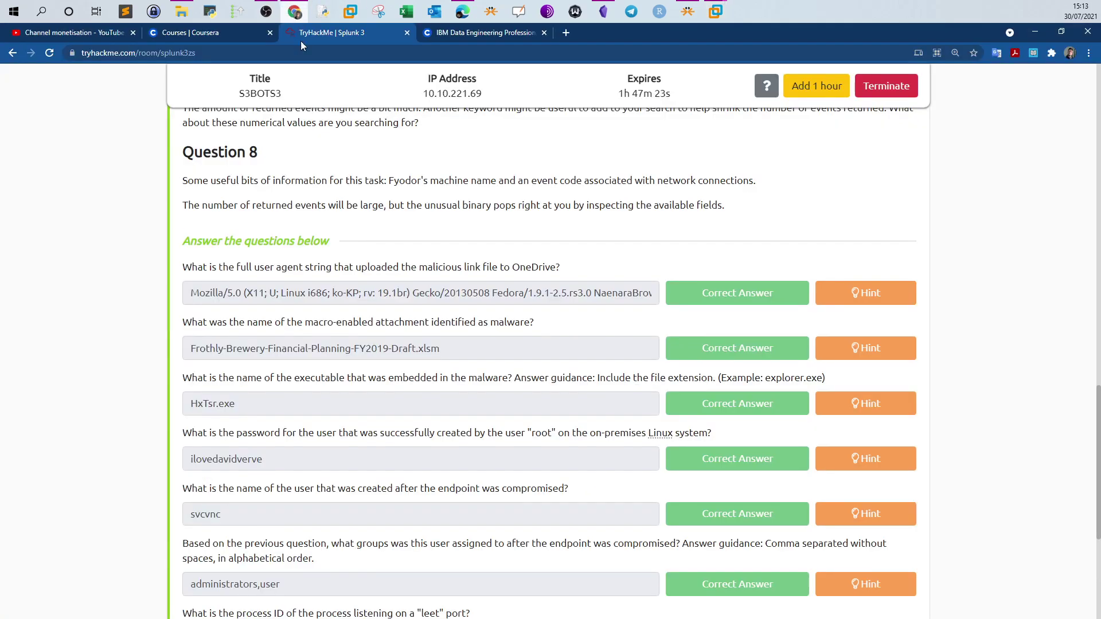
pyautogui.moveTo(408, 349); pyautogui.dragTo(179, 360)
pyautogui.click(438, 354)
pyautogui.moveTo(399, 323); pyautogui.dragTo(381, 322)
pyautogui.moveTo(395, 378); pyautogui.dragTo(182, 378)
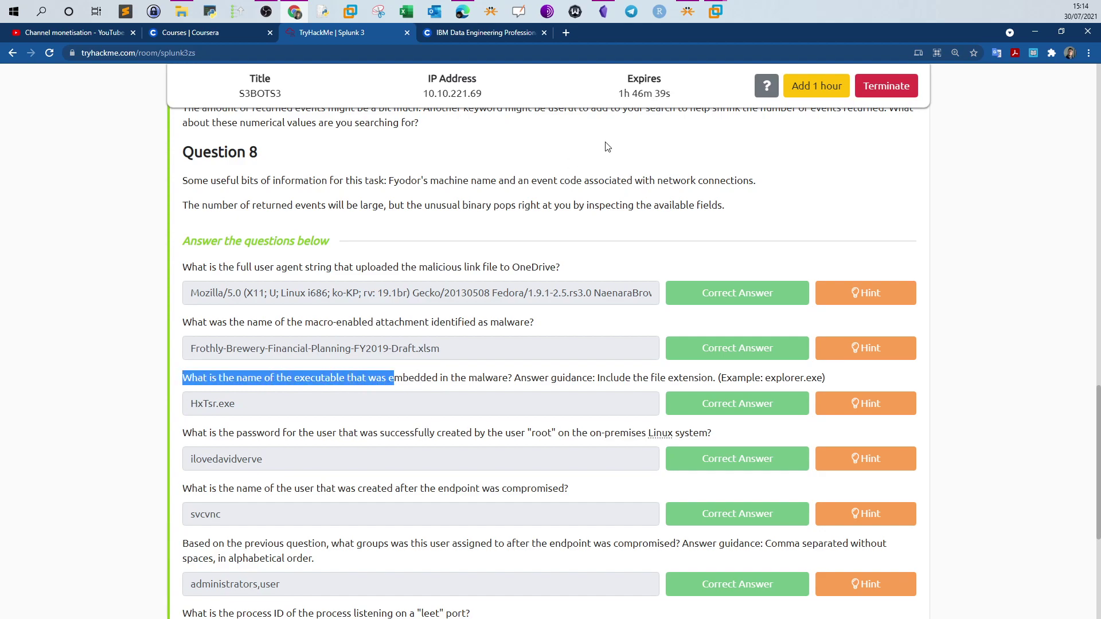
pyautogui.click(712, 20)
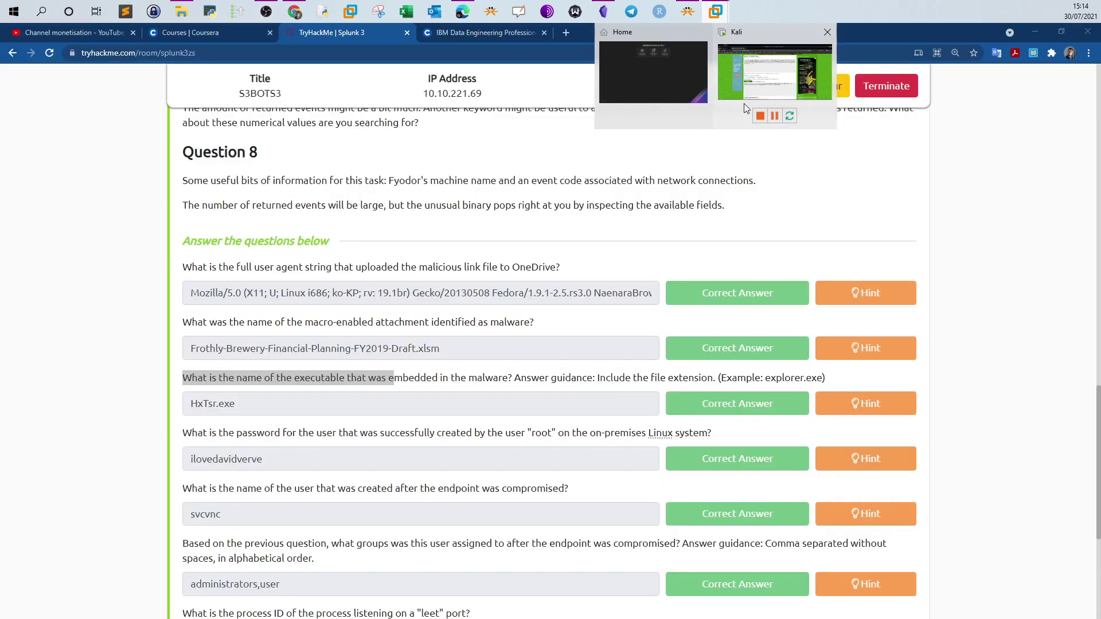
# Bring the Kali VM forward and return to the Splunk search results
pyautogui.click(744, 102)
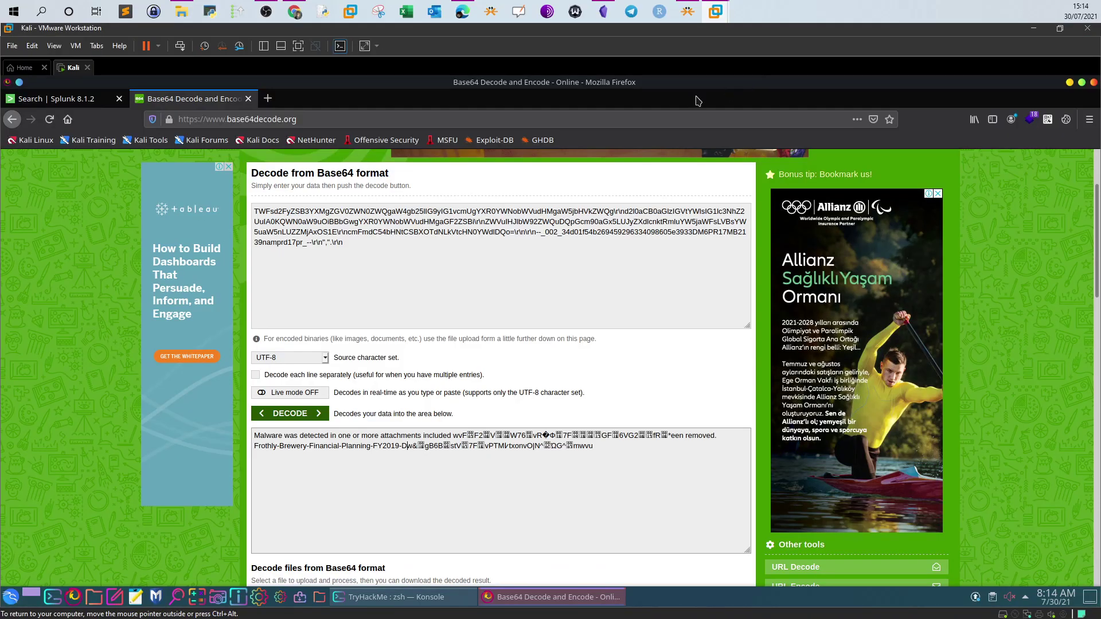
pyautogui.click(75, 102)
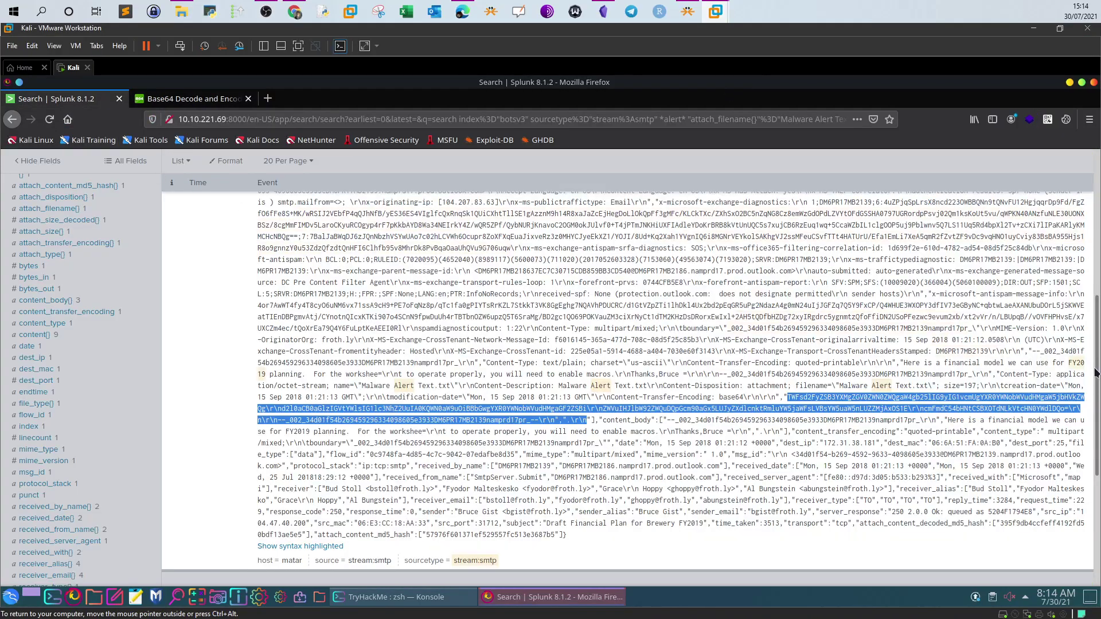
pyautogui.scroll(5, 1085, 256)
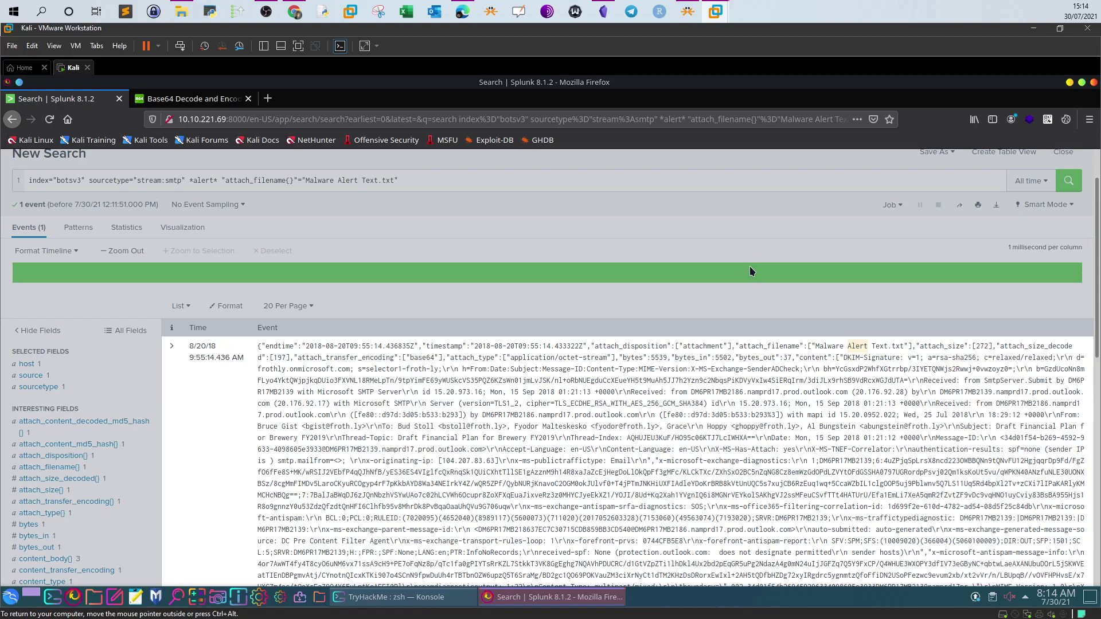
# Select the WinEventLog:Application Symantec AntiVirus query in the Obsidian notes
pyautogui.click(297, 16)
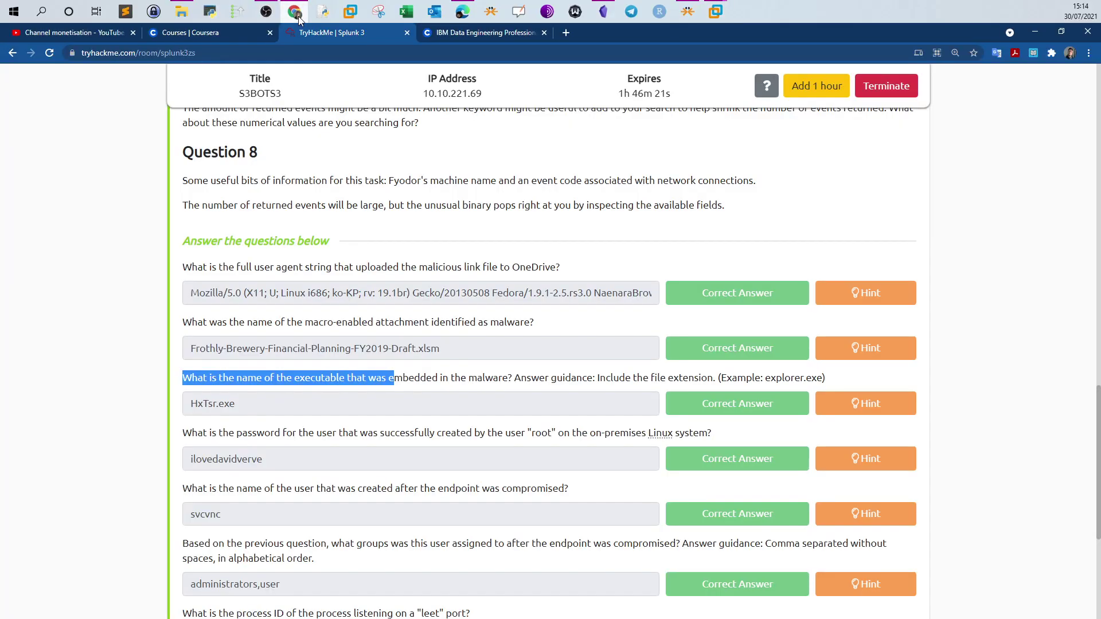
pyautogui.click(300, 20)
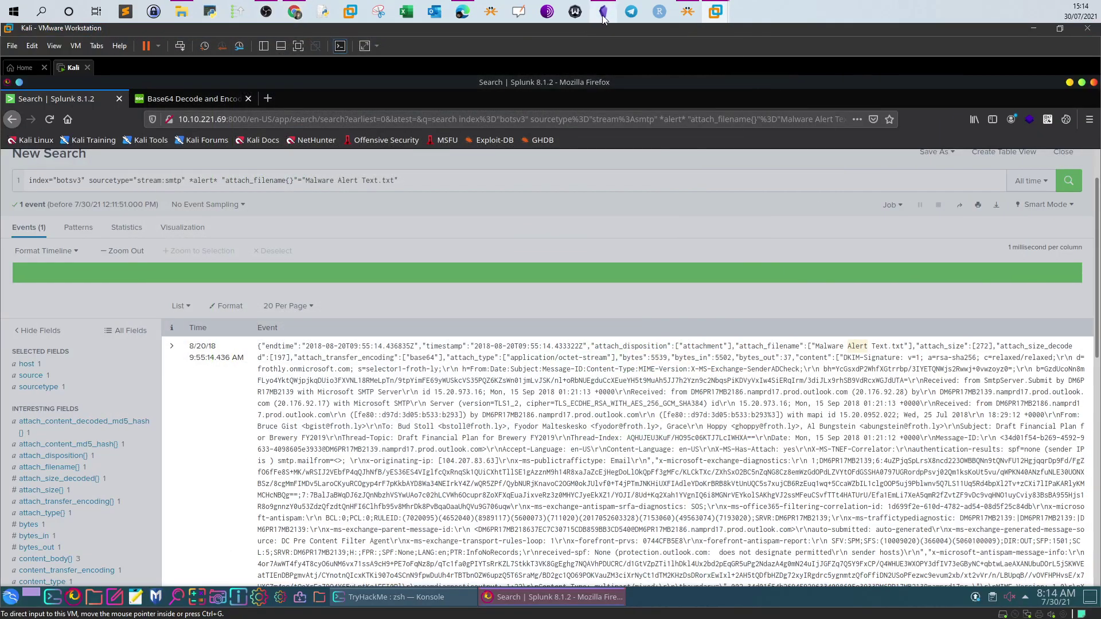
pyautogui.click(605, 13)
pyautogui.scroll(-2, 543, 306)
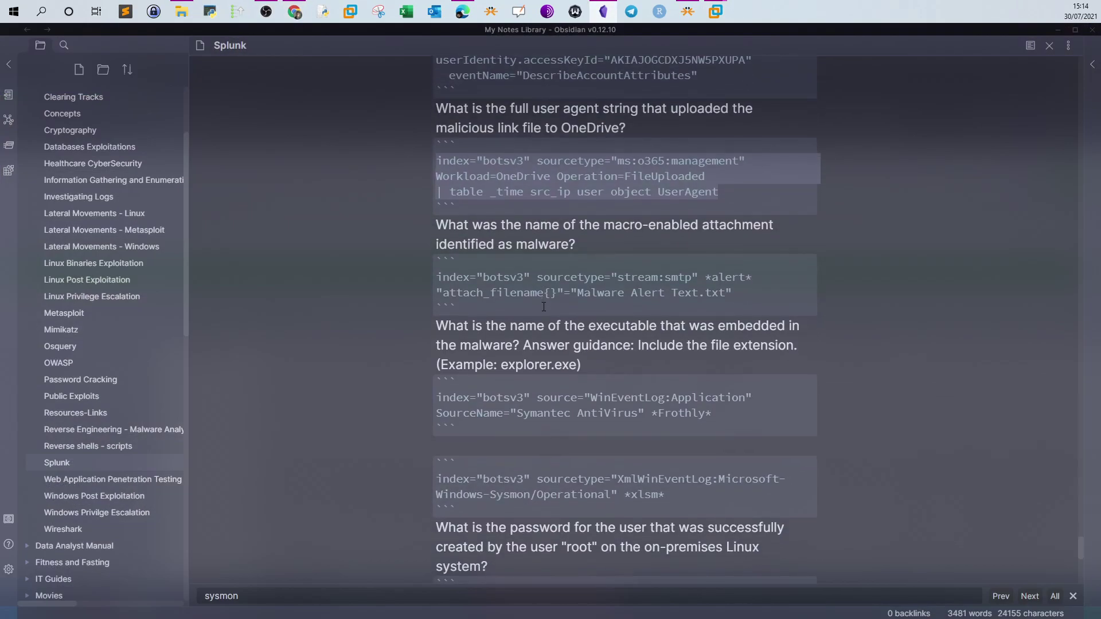
pyautogui.click(547, 345)
pyautogui.click(629, 280)
pyautogui.moveTo(714, 416); pyautogui.dragTo(431, 394)
pyautogui.hotkey('ctrl', 'c')
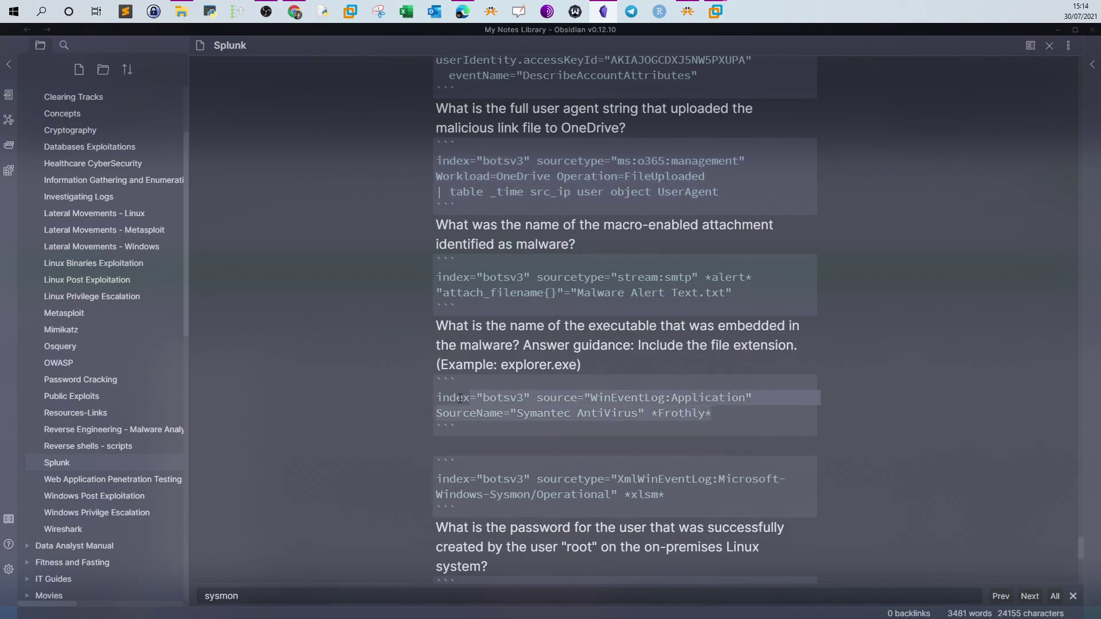
pyautogui.scroll(1, 431, 394)
# Replace the search with the Symantec query, removing its SourceName and *Frothly* terms
pyautogui.click(601, 20)
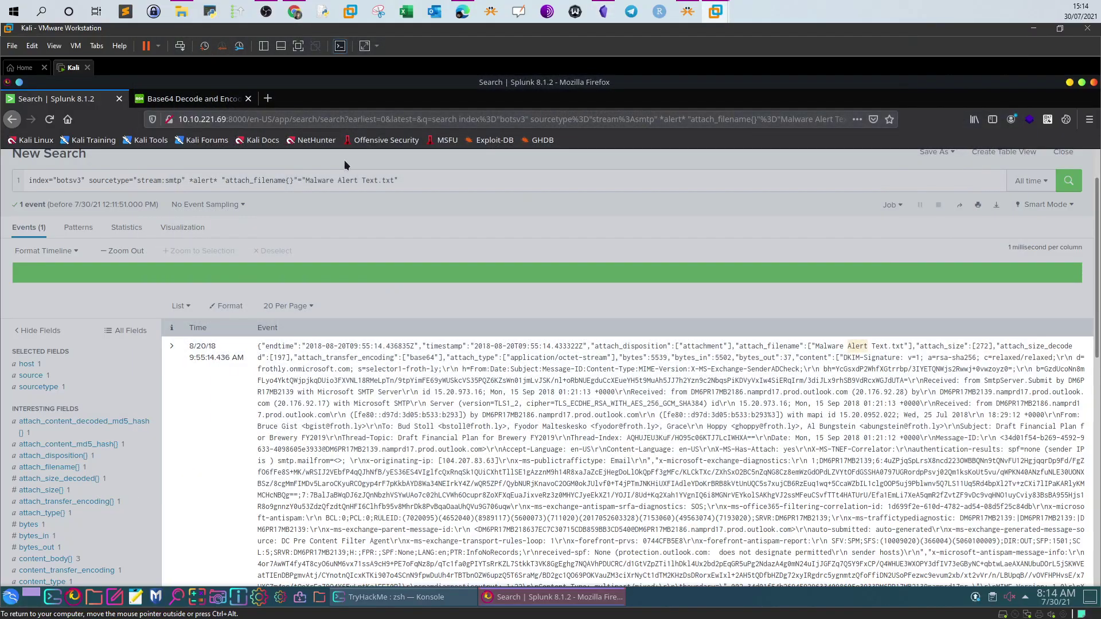
pyautogui.tripleClick(311, 180)
pyautogui.hotkey('ctrl', 'v')
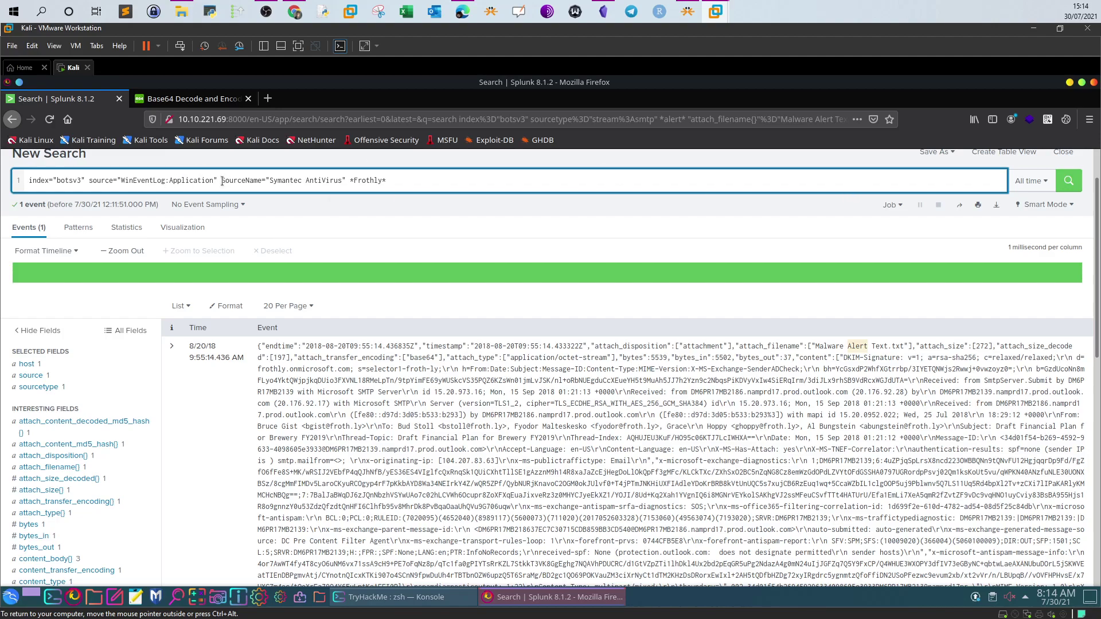
pyautogui.moveTo(221, 181); pyautogui.dragTo(468, 183)
pyautogui.press('BackSpace')
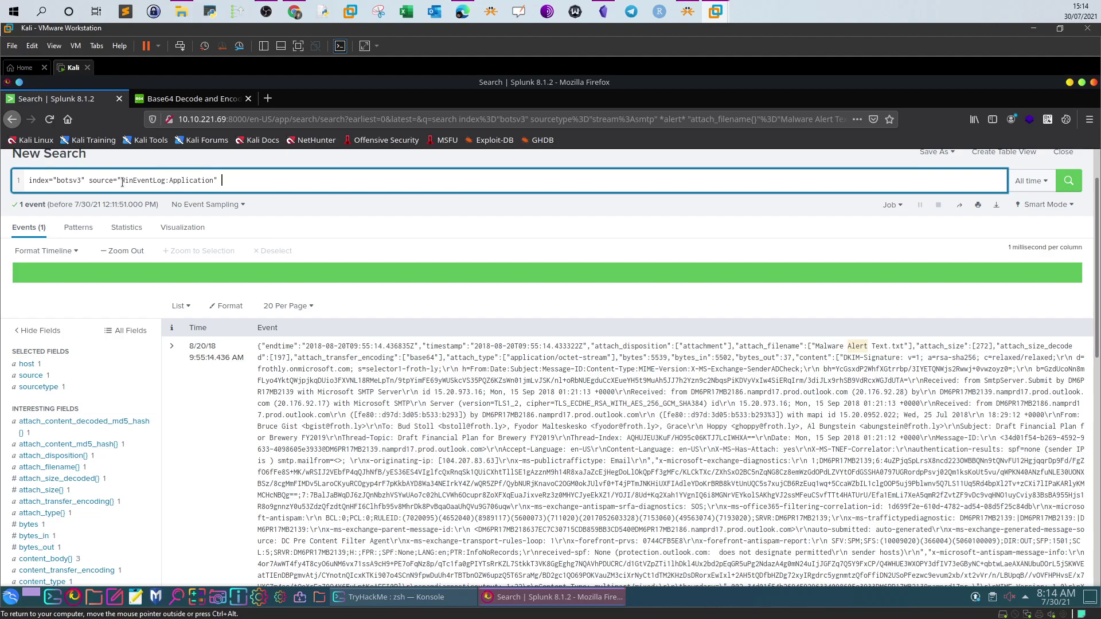
pyautogui.moveTo(121, 181); pyautogui.dragTo(214, 181)
# Run index=botsv3 source="WinEventLog:Application", returning 719 events
pyautogui.click(294, 13)
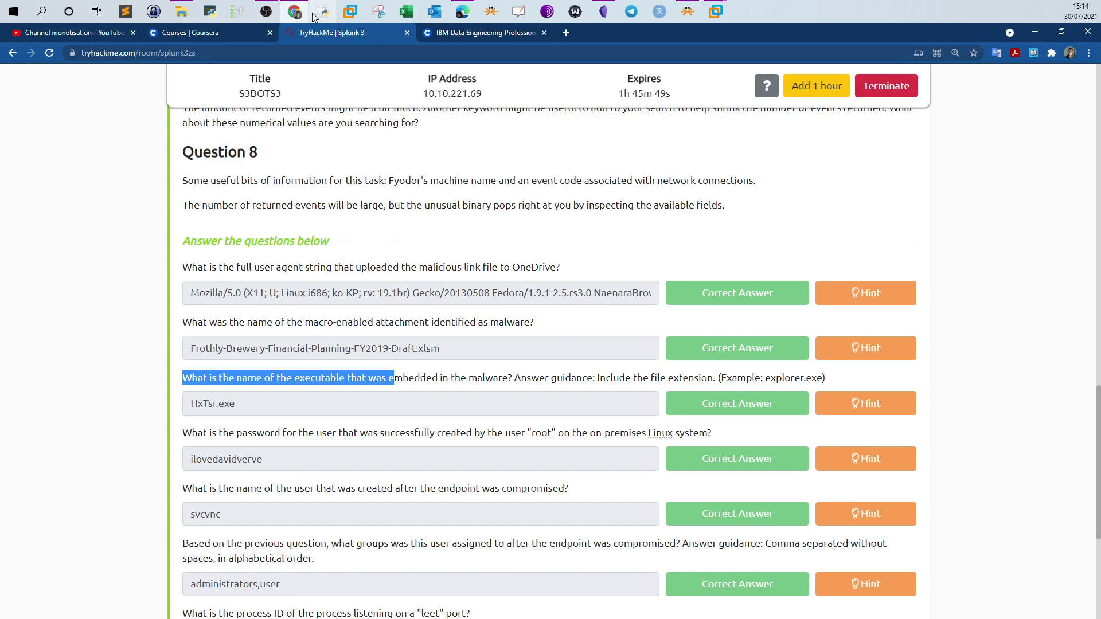
pyautogui.click(716, 12)
pyautogui.click(186, 181)
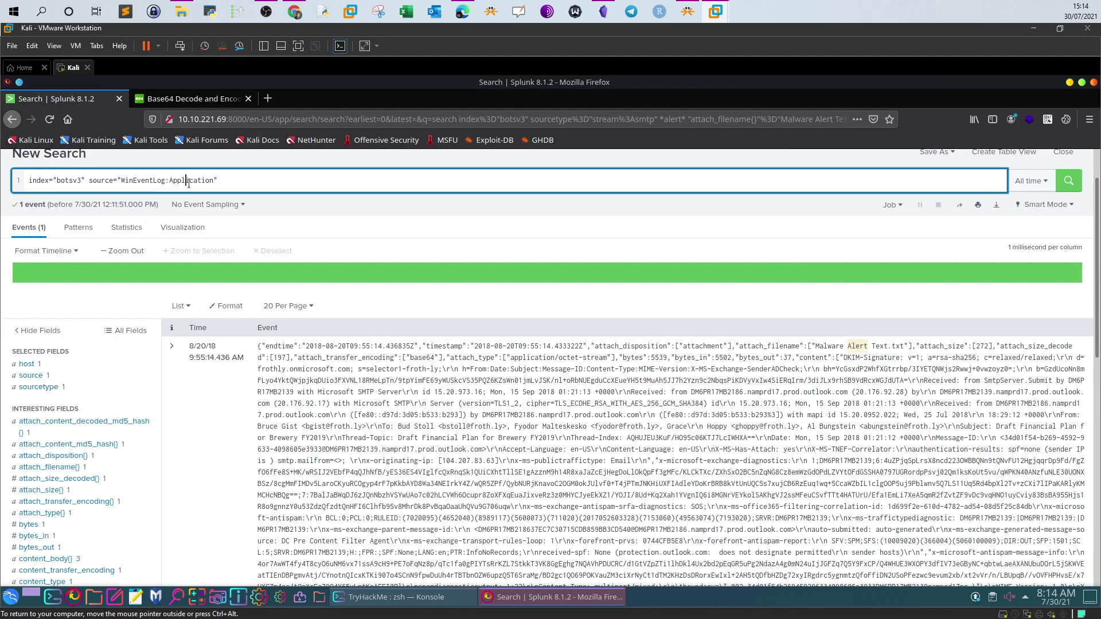
pyautogui.click(1056, 194)
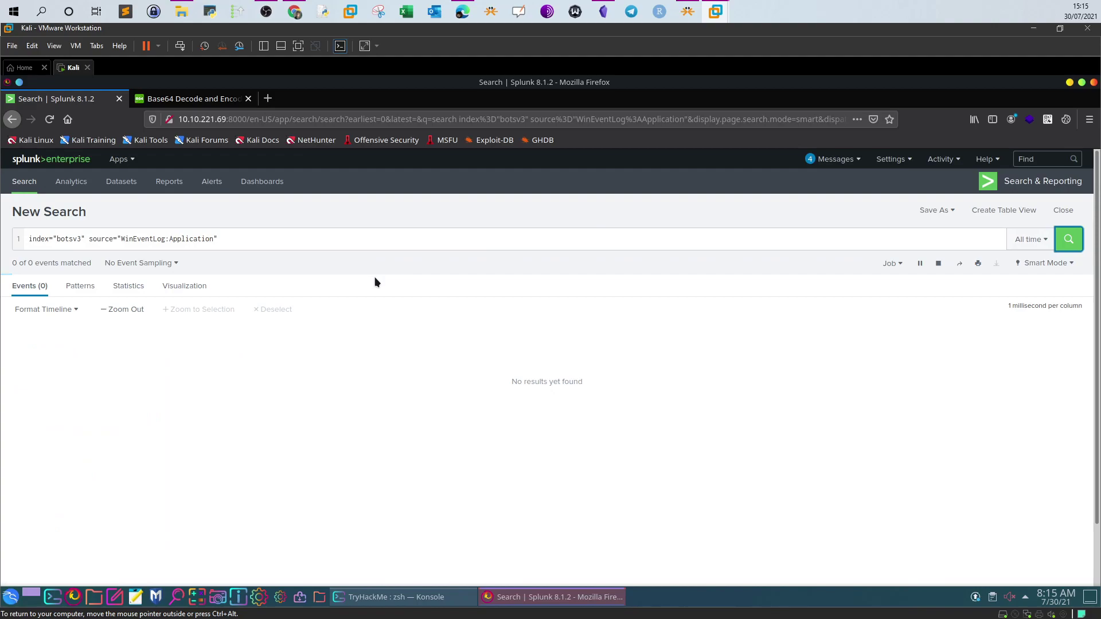
# Show the top values of the SourceName field, which has 28 values
pyautogui.click(294, 12)
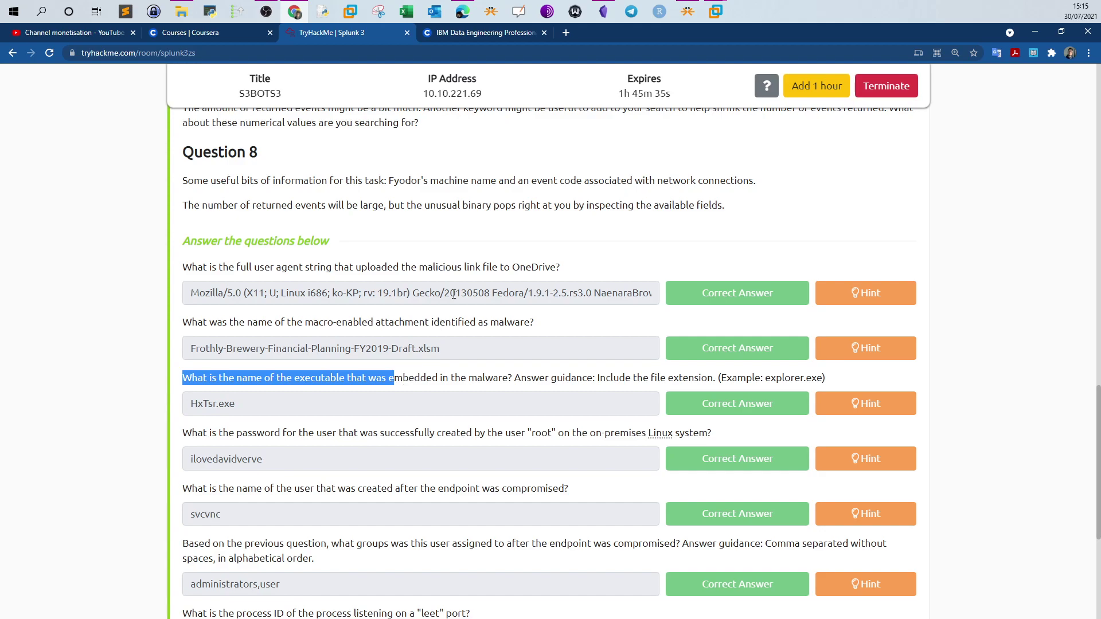
pyautogui.click(745, 69)
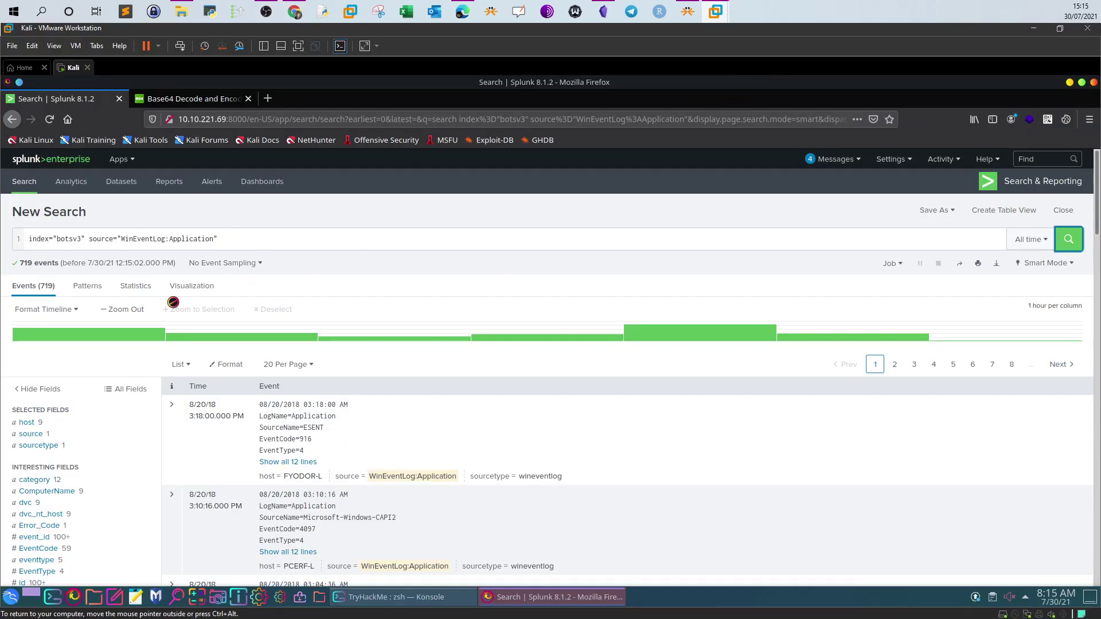
pyautogui.scroll(-3, 128, 358)
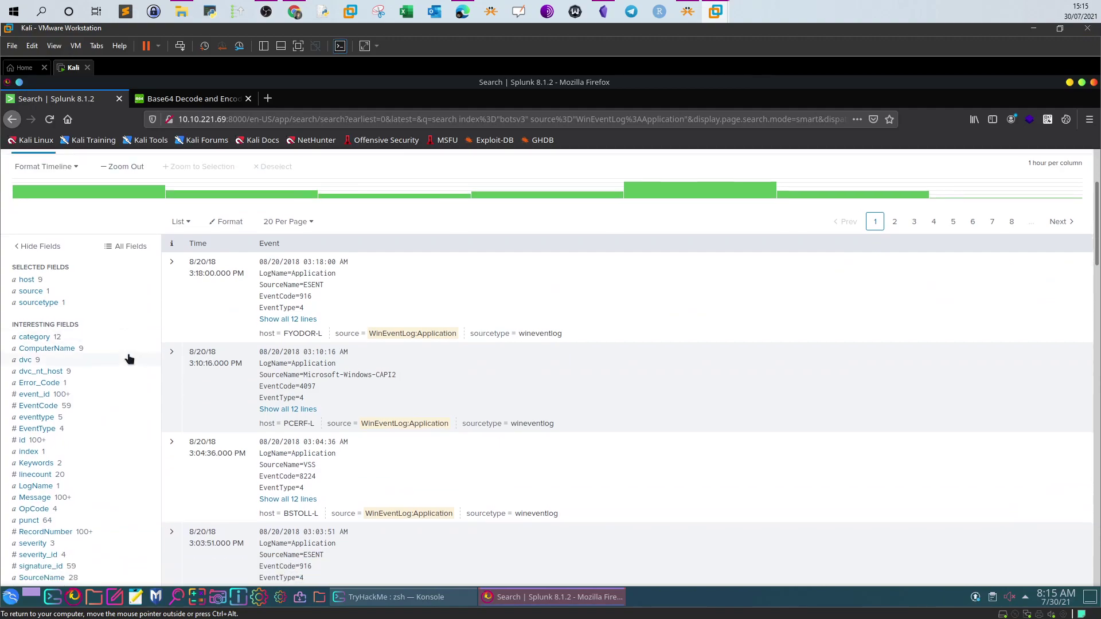
pyautogui.scroll(-5, 128, 359)
pyautogui.scroll(2, 129, 359)
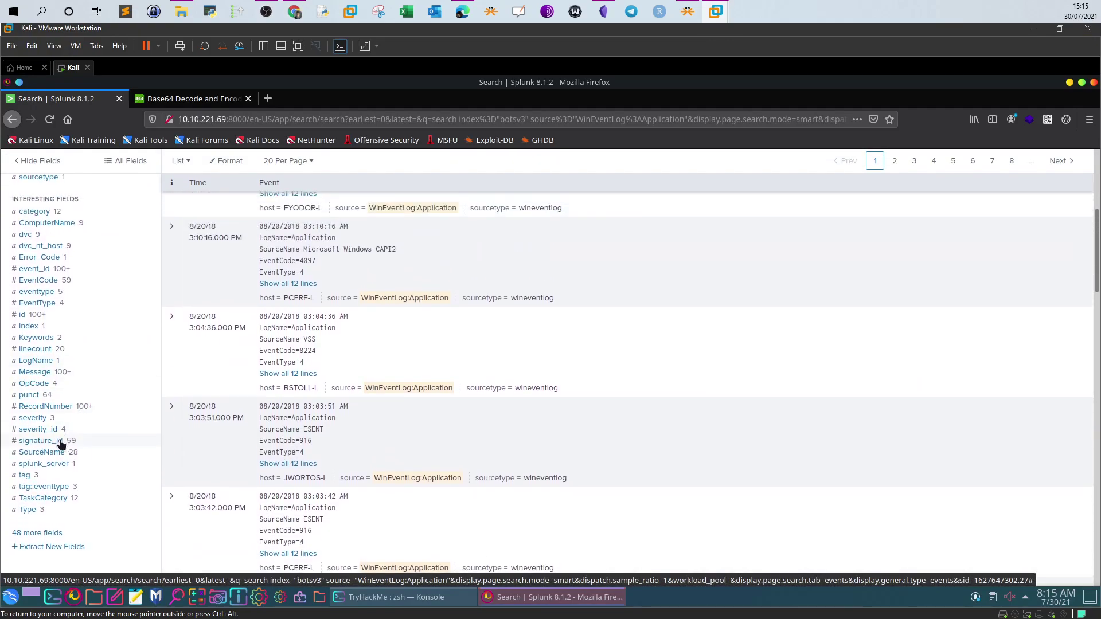
pyautogui.click(60, 441)
pyautogui.click(56, 453)
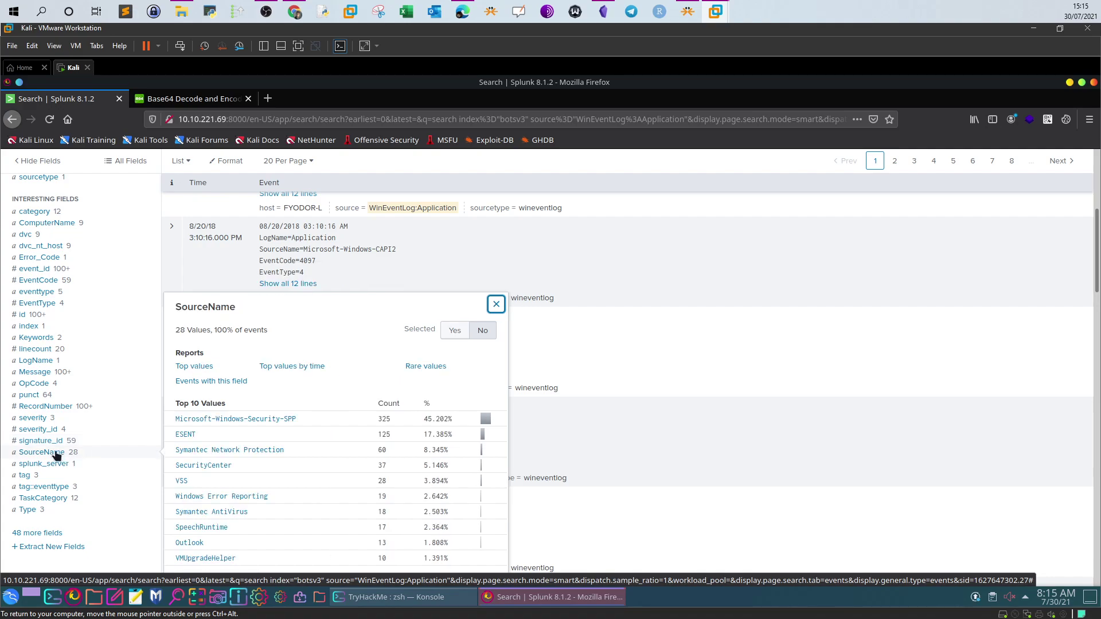
# Filter the search to SourceName="Symantec AntiVirus", returning 18 events
pyautogui.scroll(-1, 313, 437)
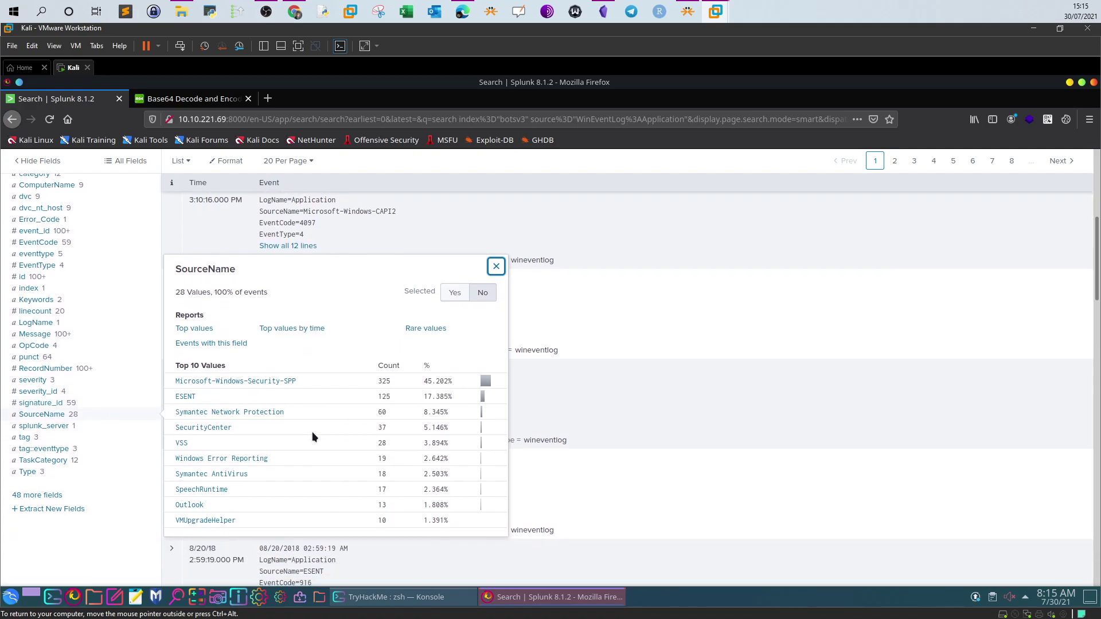
pyautogui.click(227, 474)
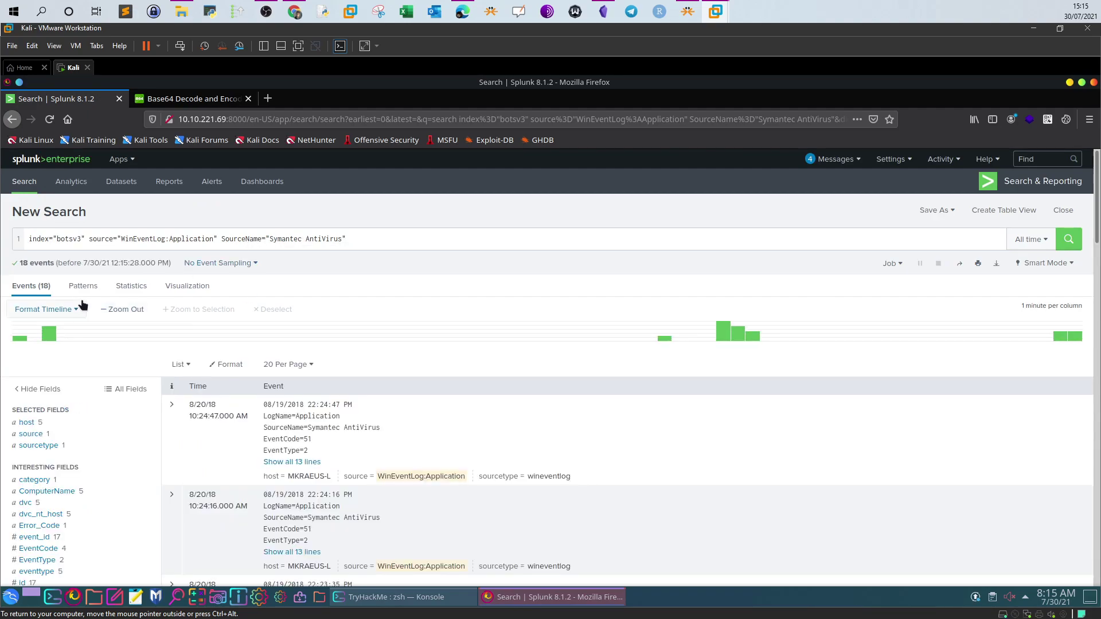
pyautogui.scroll(-3, 81, 336)
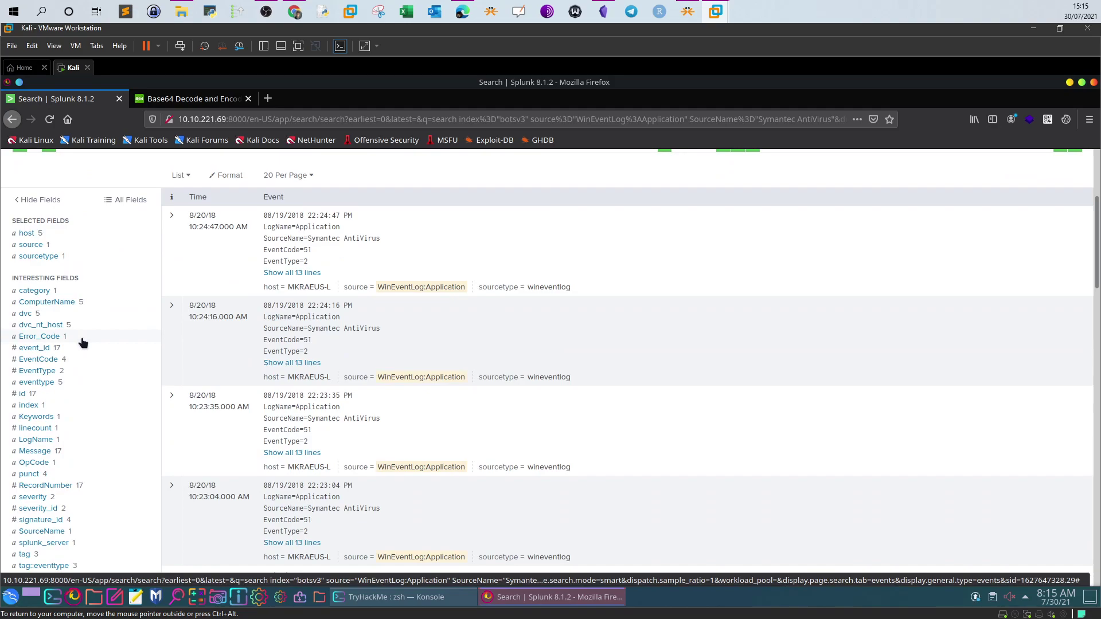
pyautogui.scroll(3, 89, 344)
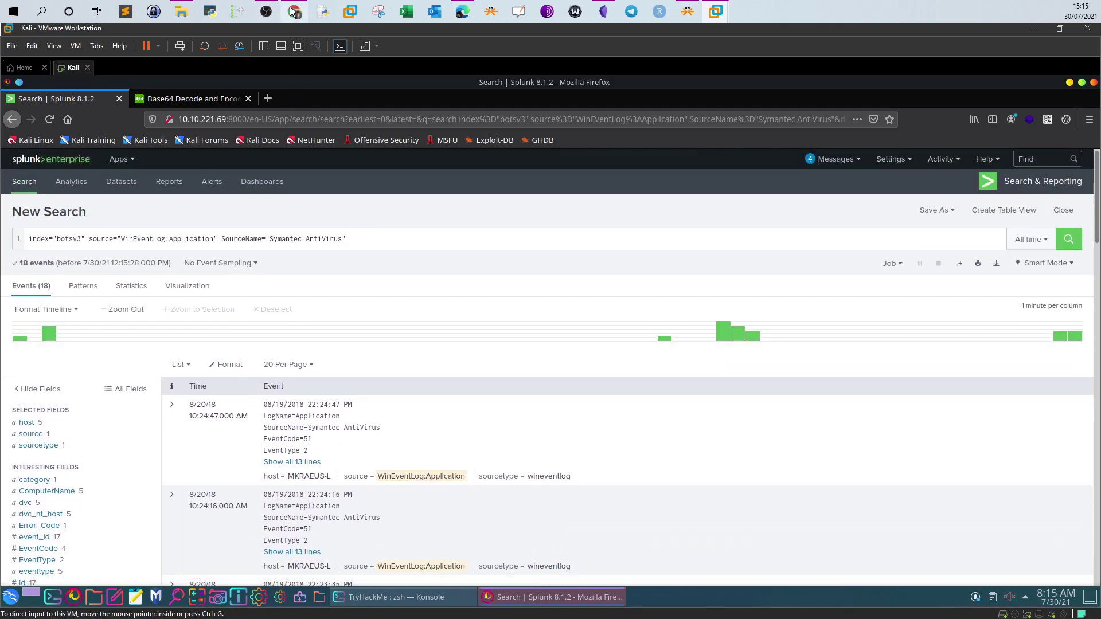
# Review the TryHackMe executable question and highlight the Frothly part of the attachment name
pyautogui.click(295, 12)
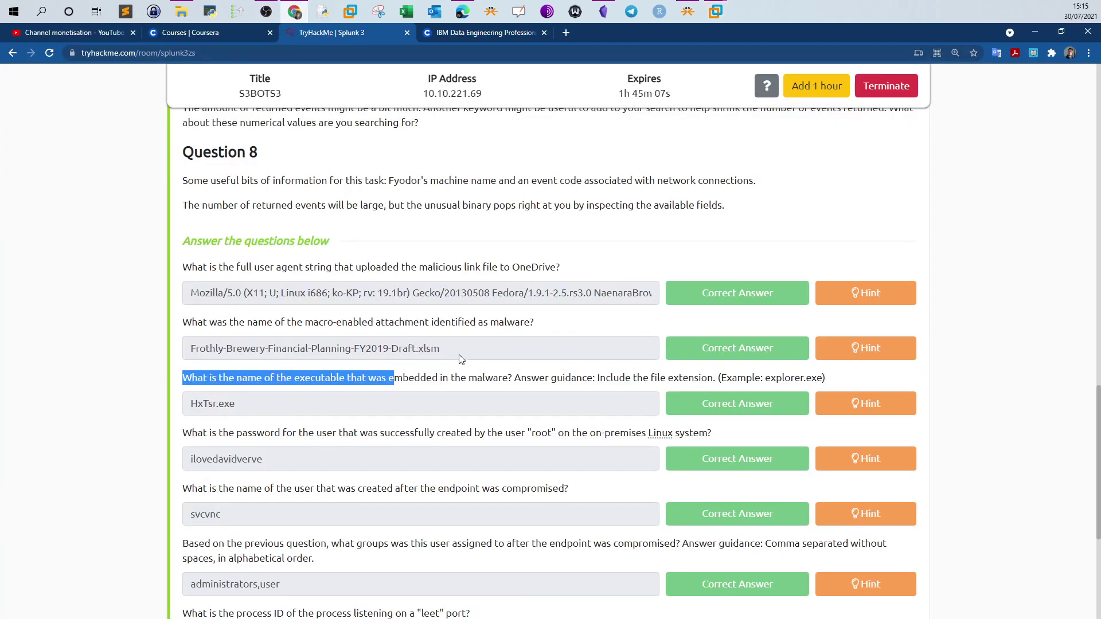
pyautogui.doubleClick(816, 379)
pyautogui.click(815, 379)
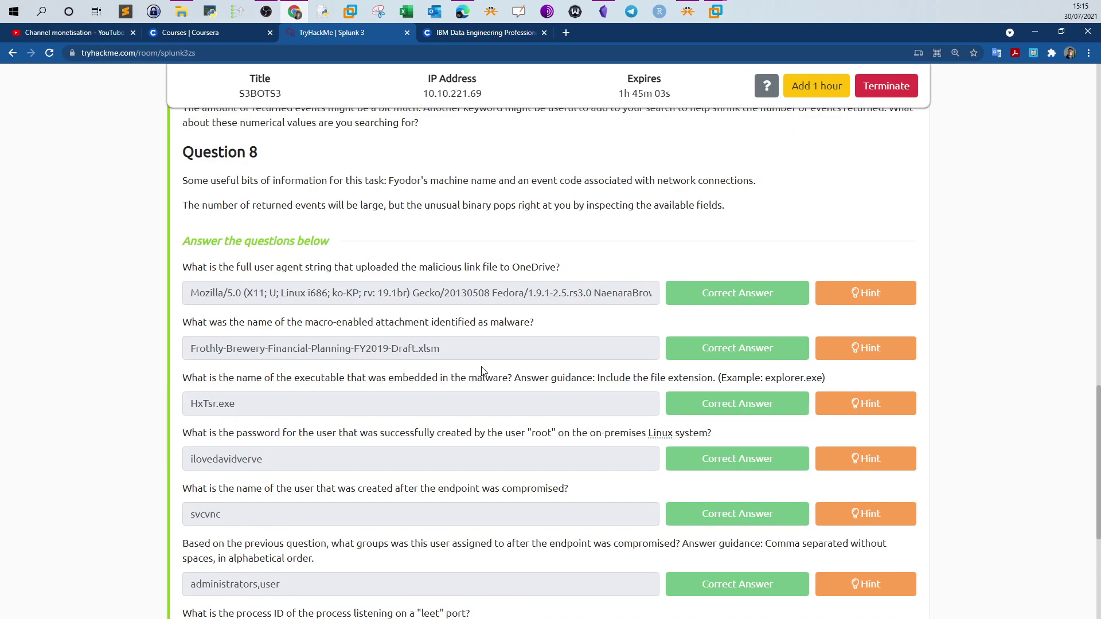
pyautogui.moveTo(192, 351); pyautogui.dragTo(331, 350)
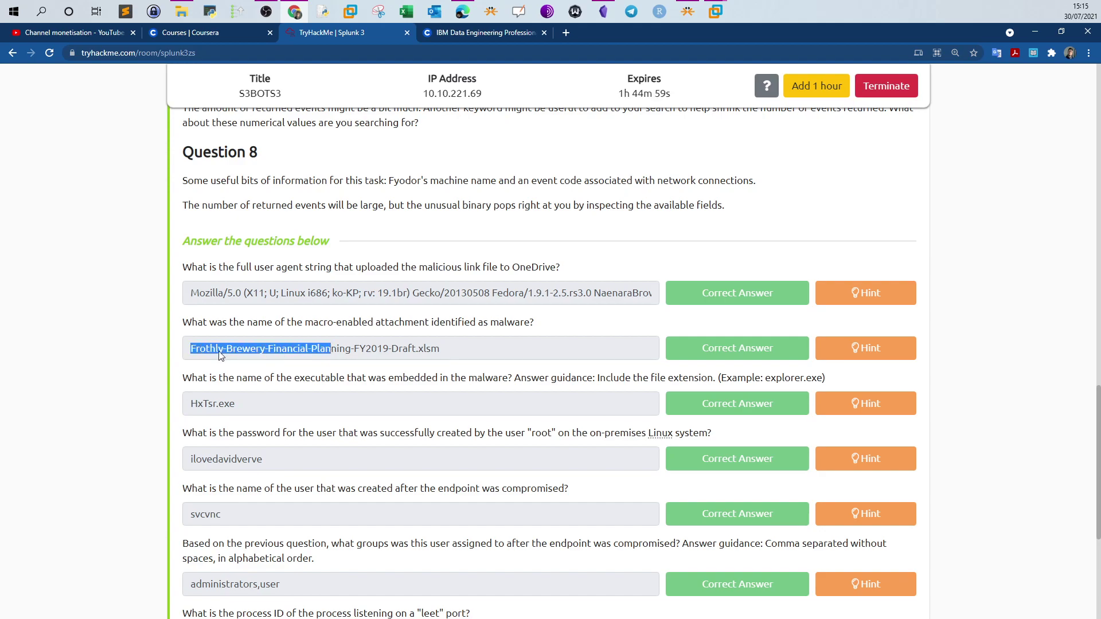
pyautogui.click(718, 11)
# Append *Frothly* to the search and expand the single event's 13 lines
pyautogui.click(758, 61)
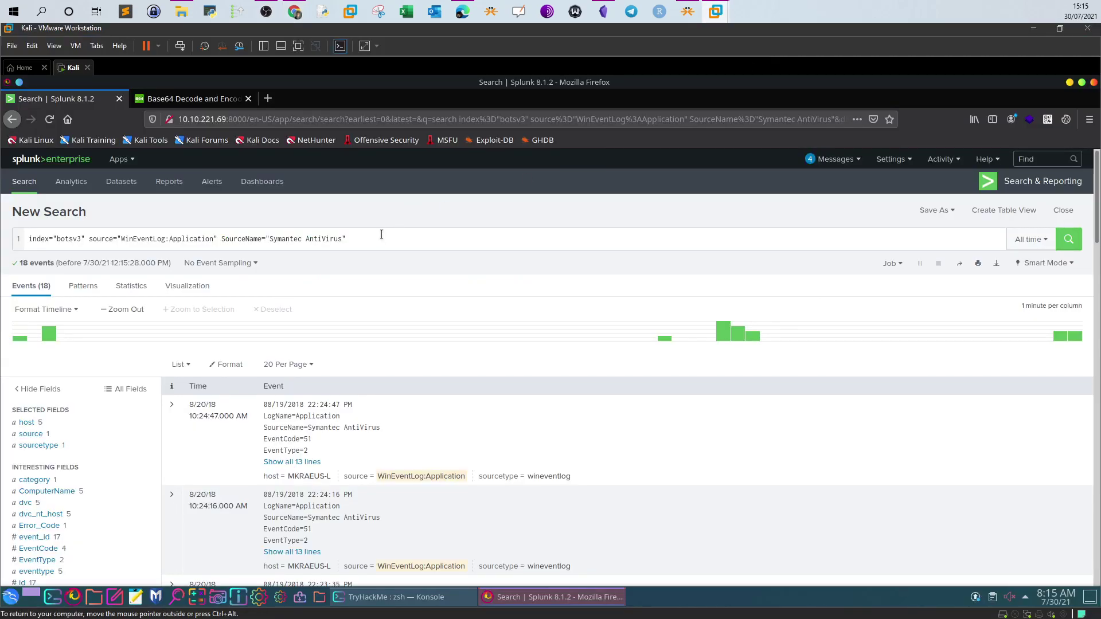
pyautogui.write('*F')
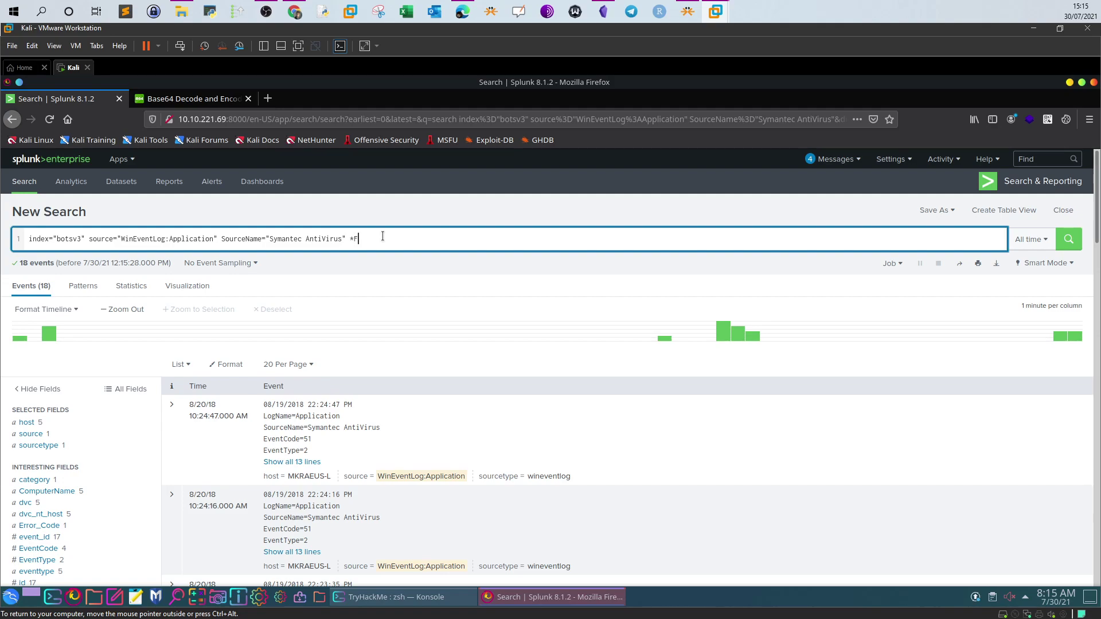
pyautogui.write('rothly*')
pyautogui.press('Return')
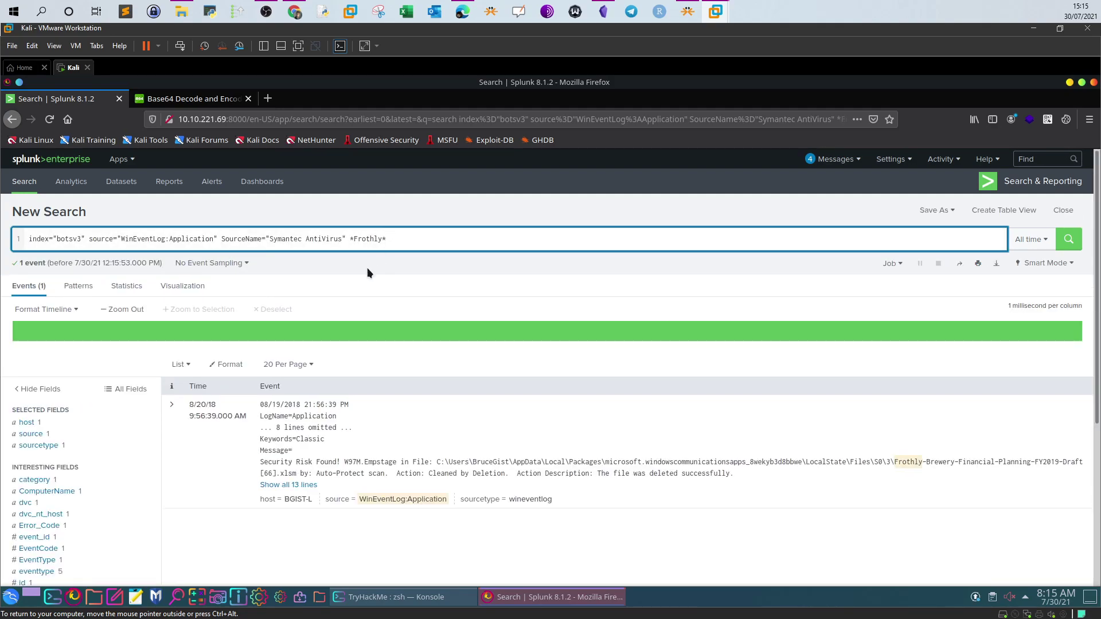
pyautogui.click(293, 485)
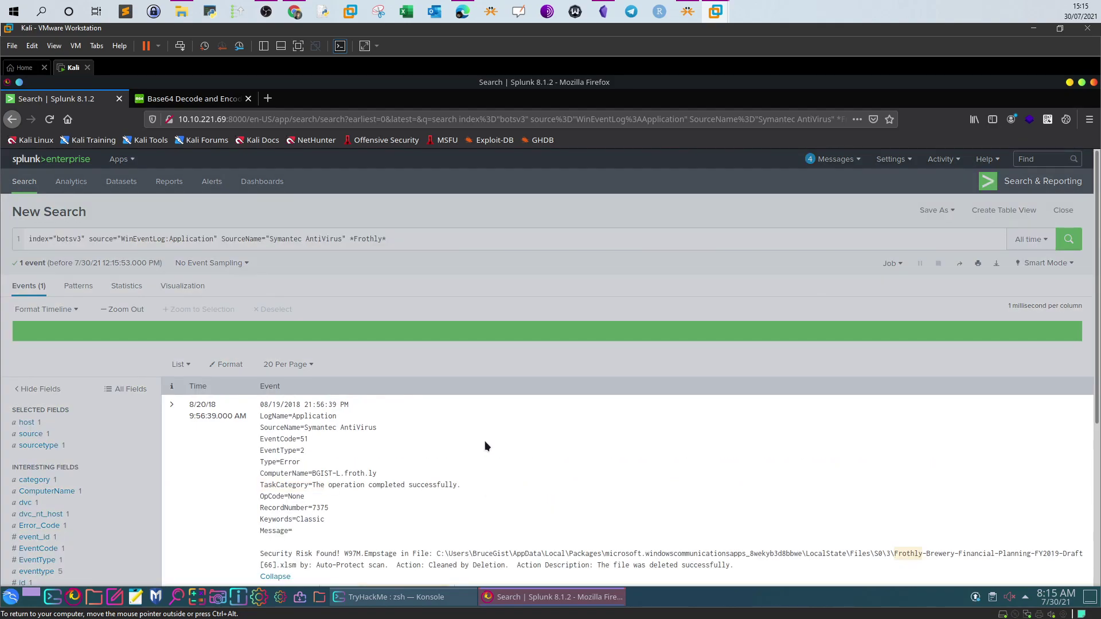
# Highlight the Security Risk Found message for W97M.Empstage in the Frothly .xlsm and check TryHackMe
pyautogui.scroll(-2, 485, 441)
pyautogui.moveTo(263, 440); pyautogui.dragTo(312, 453)
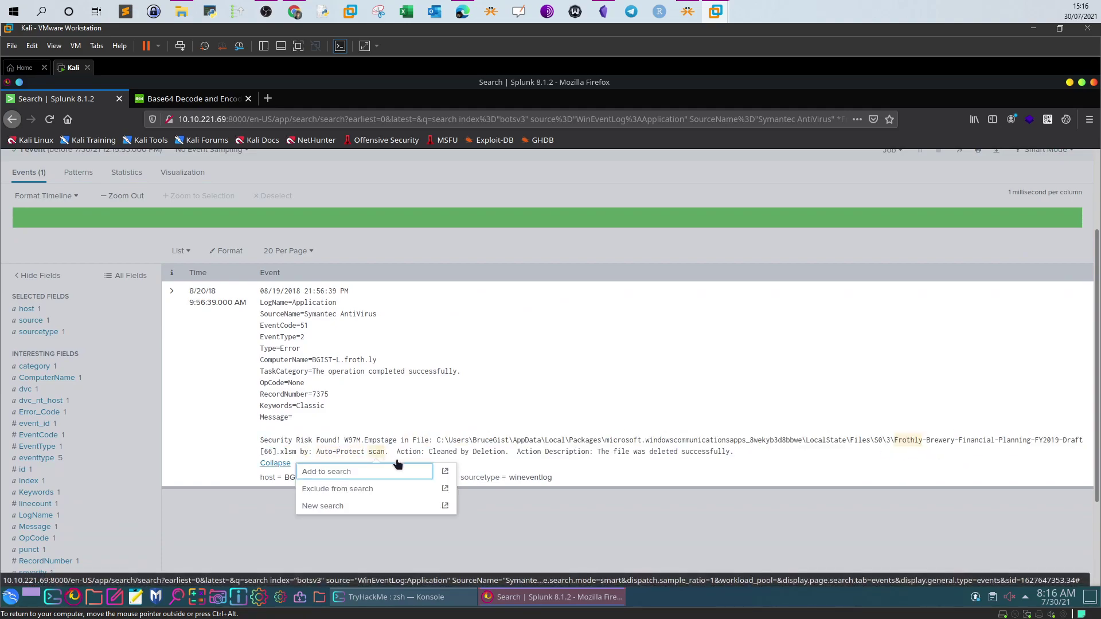
pyautogui.click(488, 412)
pyautogui.hotkey('alt', 'Tab')
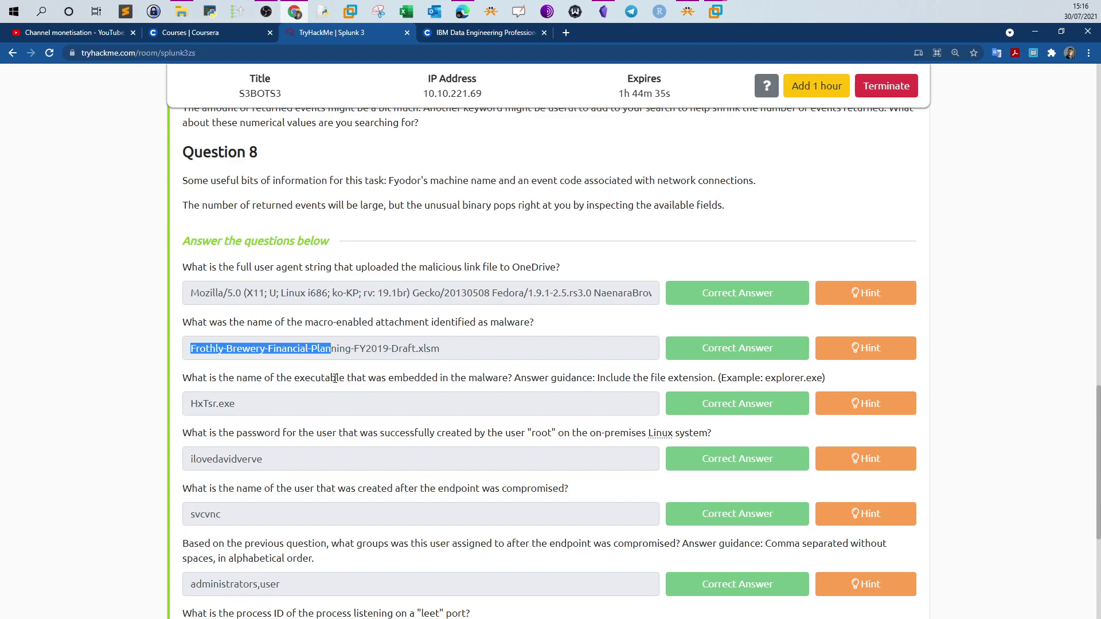
pyautogui.hotkey('alt', 'Tab')
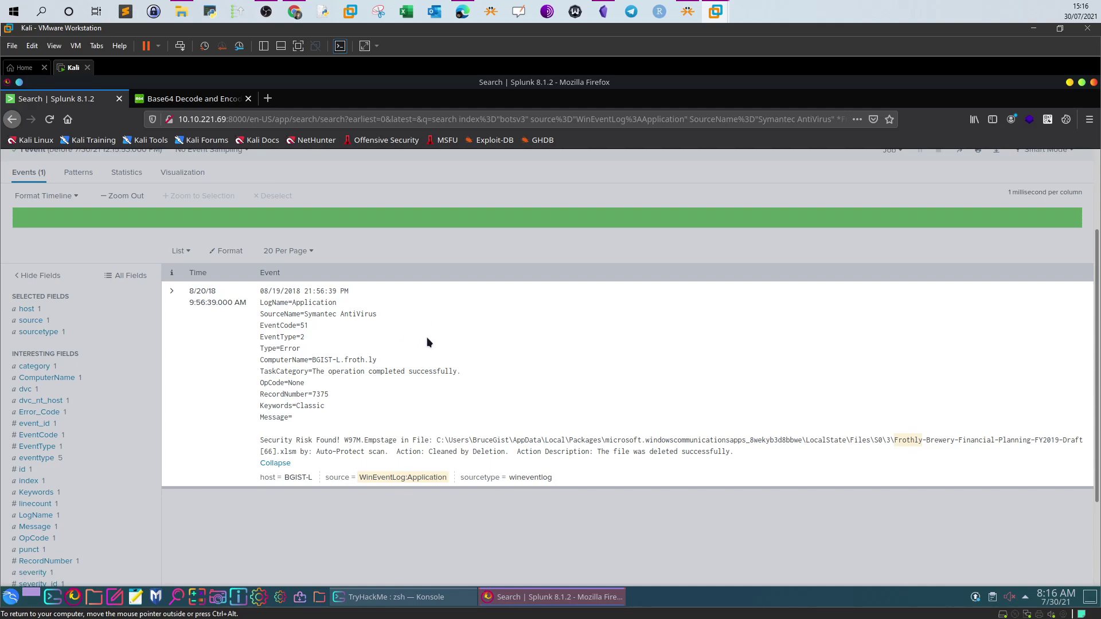
# Copy the Sysmon xlsm query from the Splunk notes
pyautogui.scroll(3, 430, 343)
pyautogui.scroll(1, 432, 344)
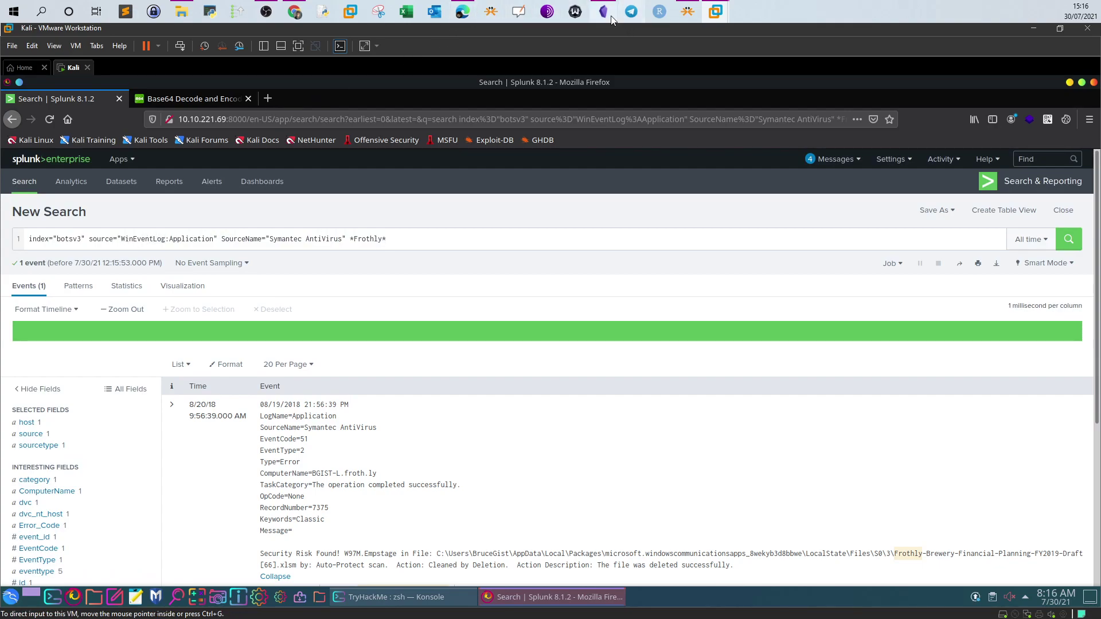
pyautogui.click(603, 12)
pyautogui.scroll(-2, 611, 301)
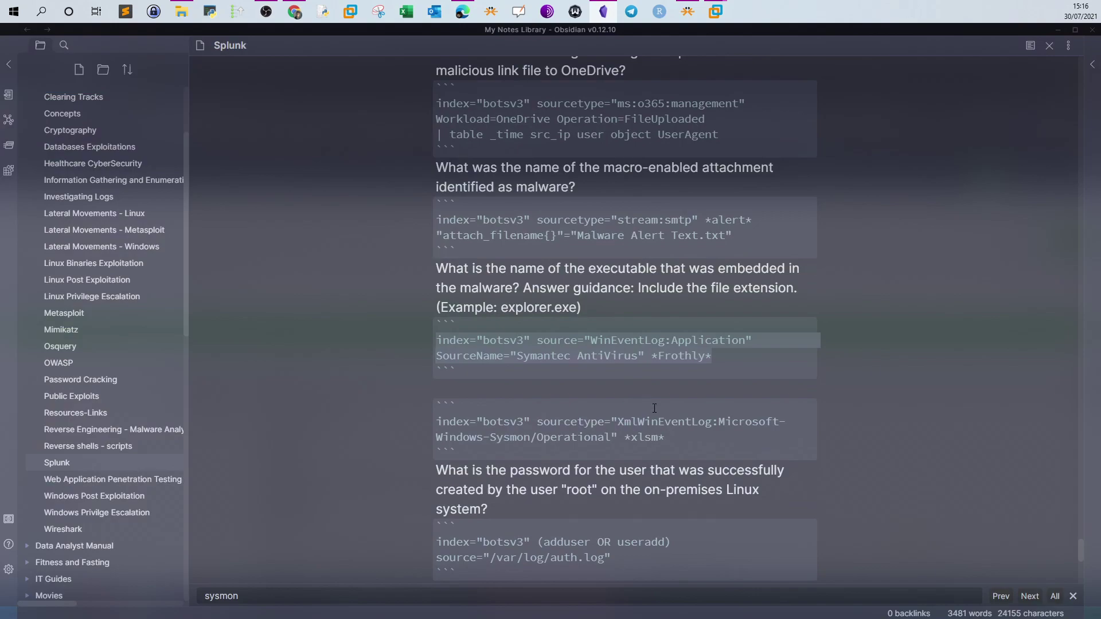
pyautogui.moveTo(664, 437); pyautogui.dragTo(418, 430)
pyautogui.hotkey('ctrl', 'c')
# Replace the search with index="botsv3" sourcetype="XmlWinEventLog:Microsoft-Windows-Sysmon/Operational" *xlsm*
pyautogui.click(605, 16)
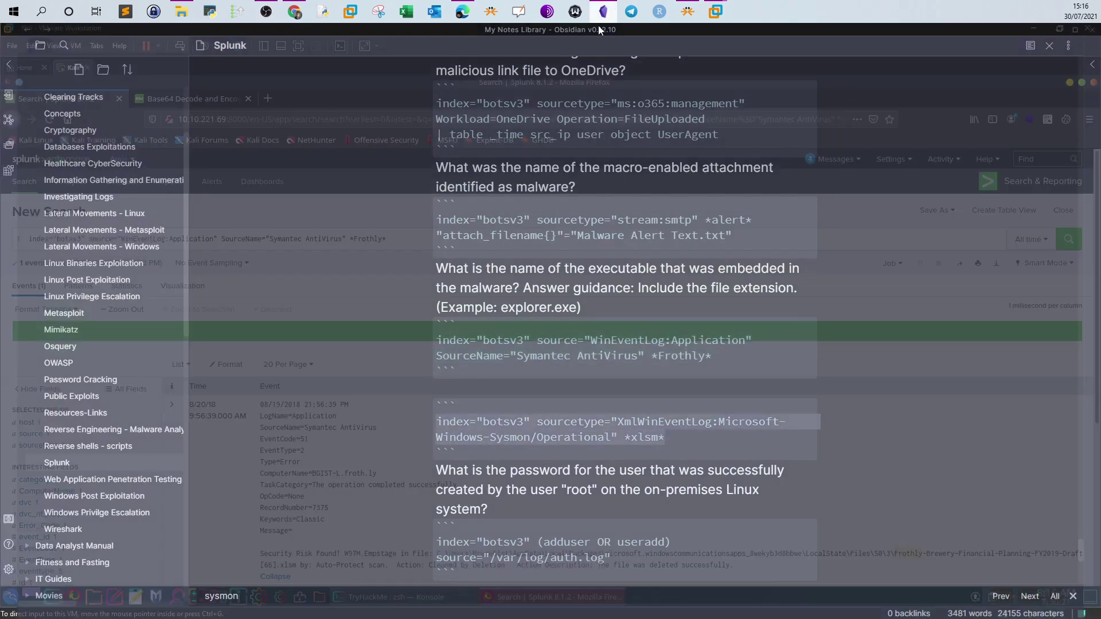
pyautogui.click(410, 233)
pyautogui.hotkey('ctrl', 'a')
pyautogui.hotkey('ctrl', 'v')
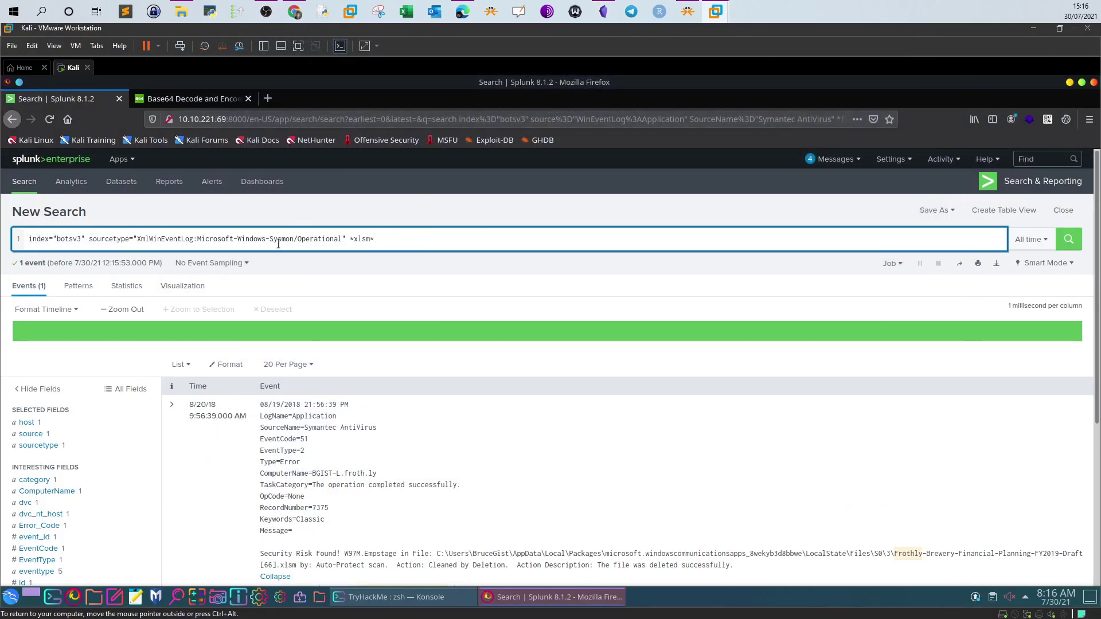
pyautogui.doubleClick(350, 242)
# Highlight the Frothly spreadsheet name in the event and the xlsm term in the query
pyautogui.scroll(-2, 867, 489)
pyautogui.moveTo(897, 477); pyautogui.dragTo(294, 488)
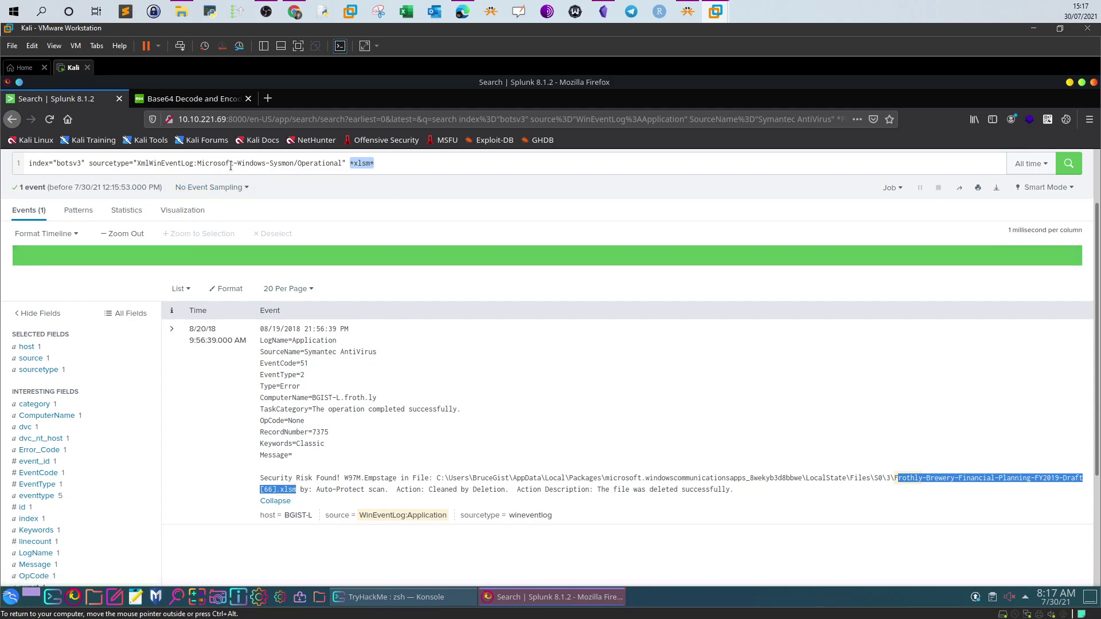
pyautogui.moveTo(294, 164); pyautogui.dragTo(224, 166)
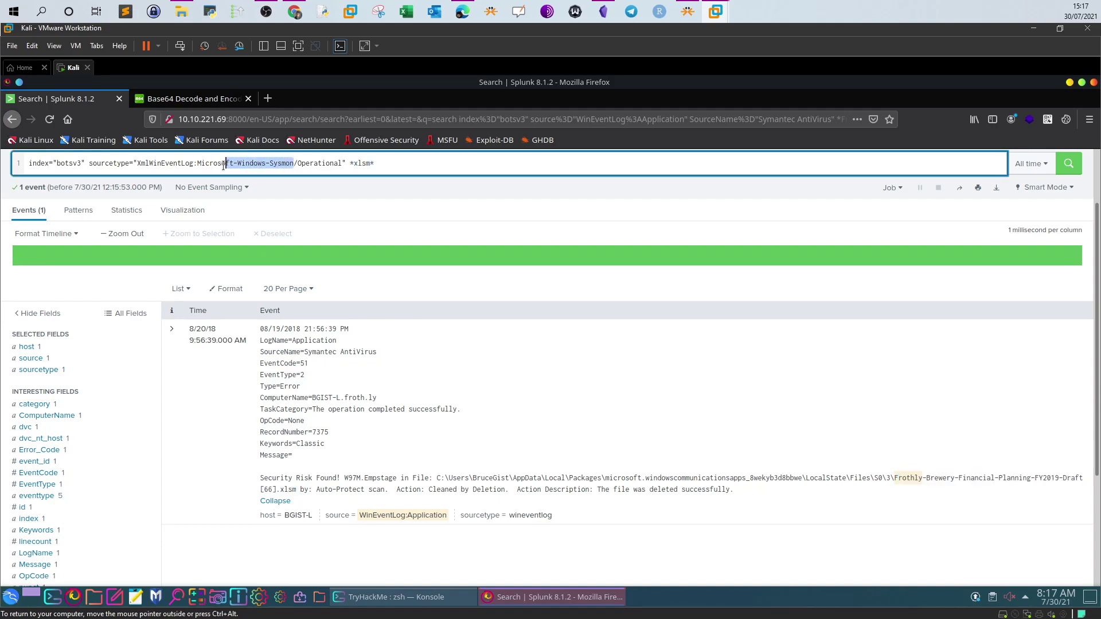
pyautogui.scroll(1, 241, 209)
pyautogui.click(380, 202)
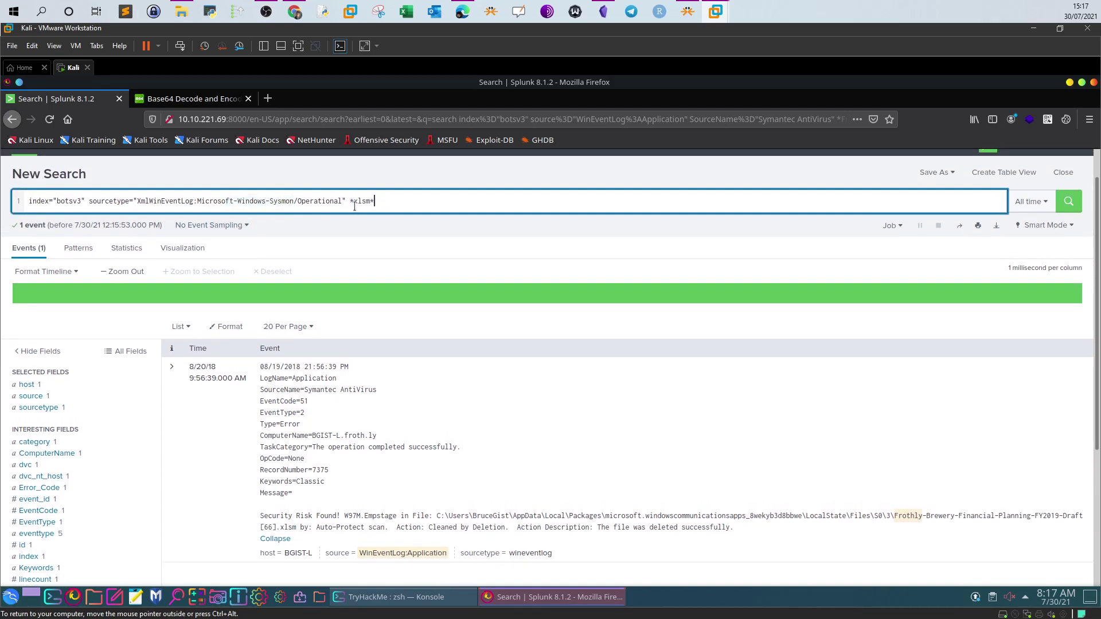
pyautogui.moveTo(354, 202); pyautogui.dragTo(370, 201)
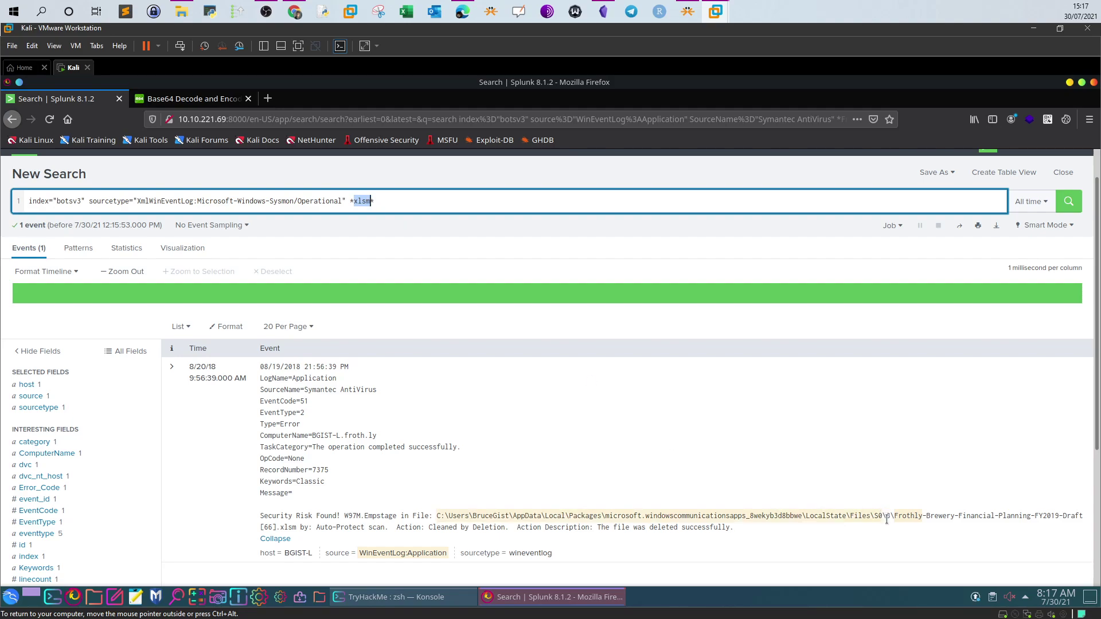
pyautogui.press('End')
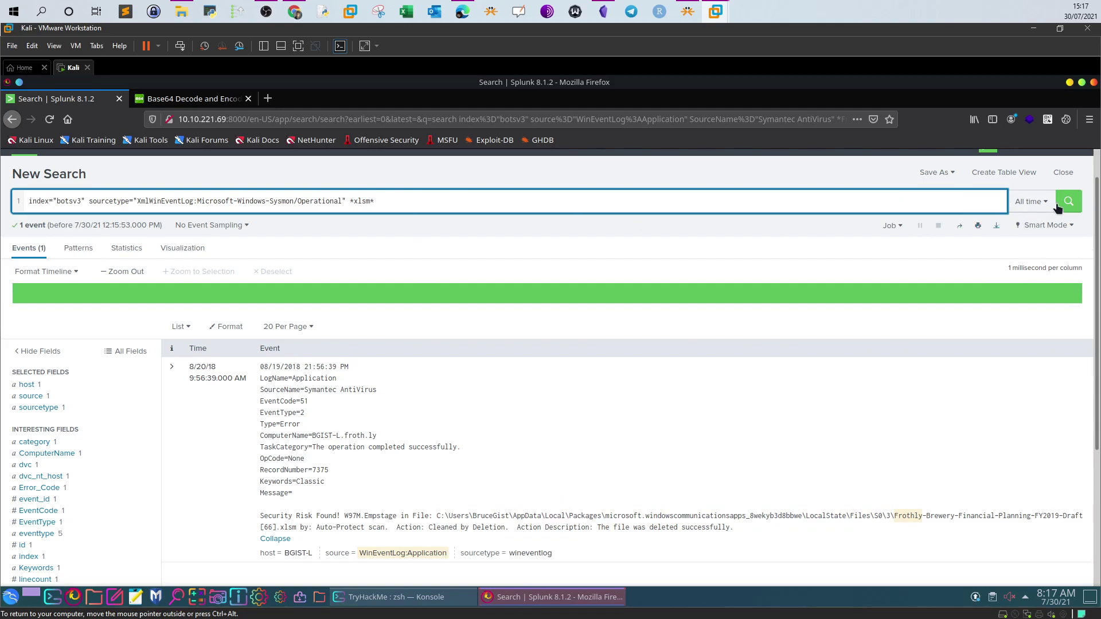
# Run the Sysmon *xlsm* search with | reverse on a second line, returning 2 events
pyautogui.click(1067, 202)
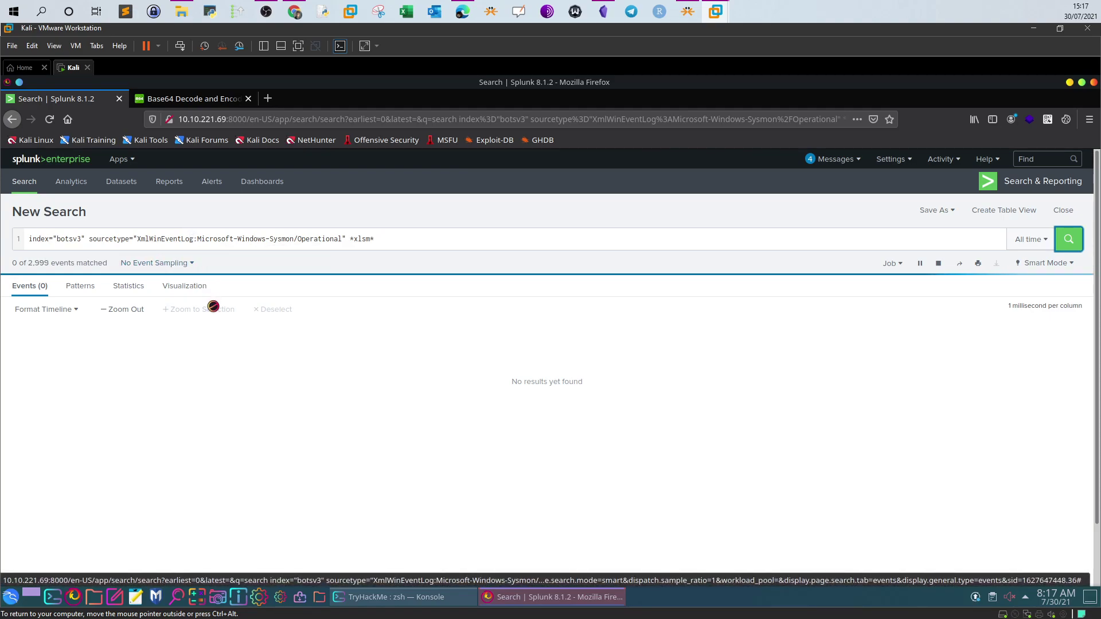
pyautogui.scroll(-1, 229, 310)
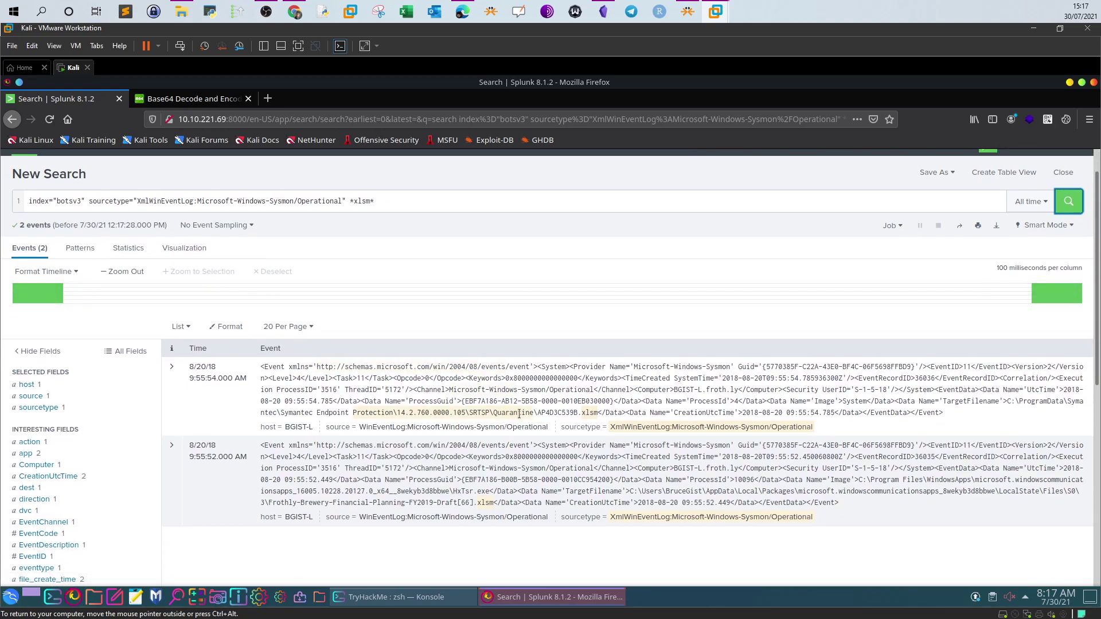
pyautogui.click(390, 197)
pyautogui.hotkey('shift', 'Return')
pyautogui.write('| reverse')
pyautogui.press('Return')
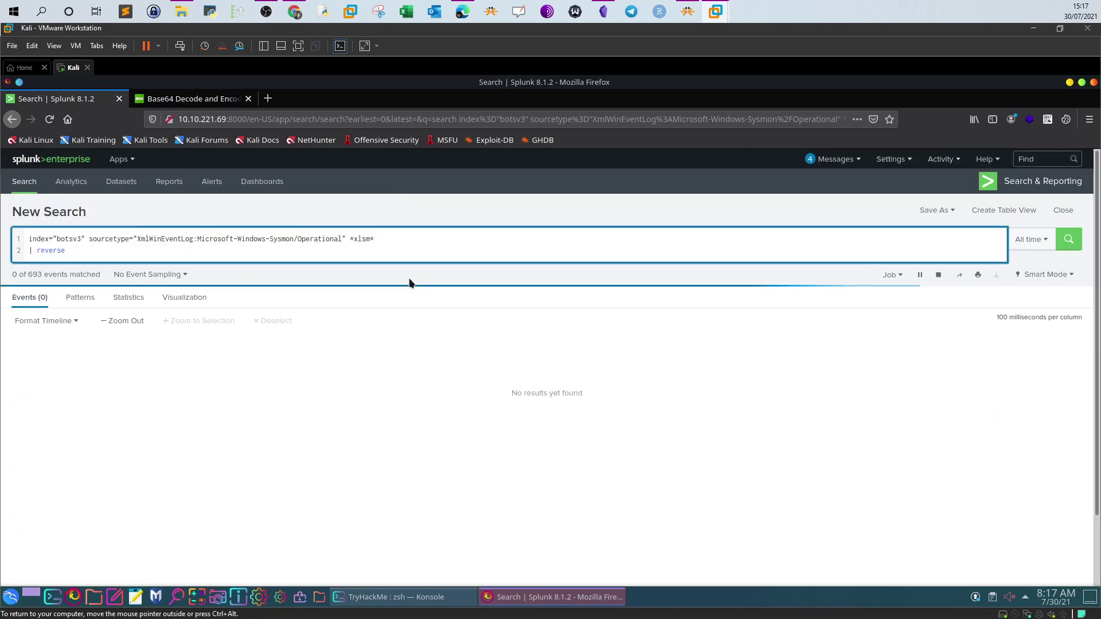
# Expand the 9:55:52 event and highlight its Image value HxTsr.exe
pyautogui.scroll(-2, 415, 312)
pyautogui.scroll(-2, 416, 311)
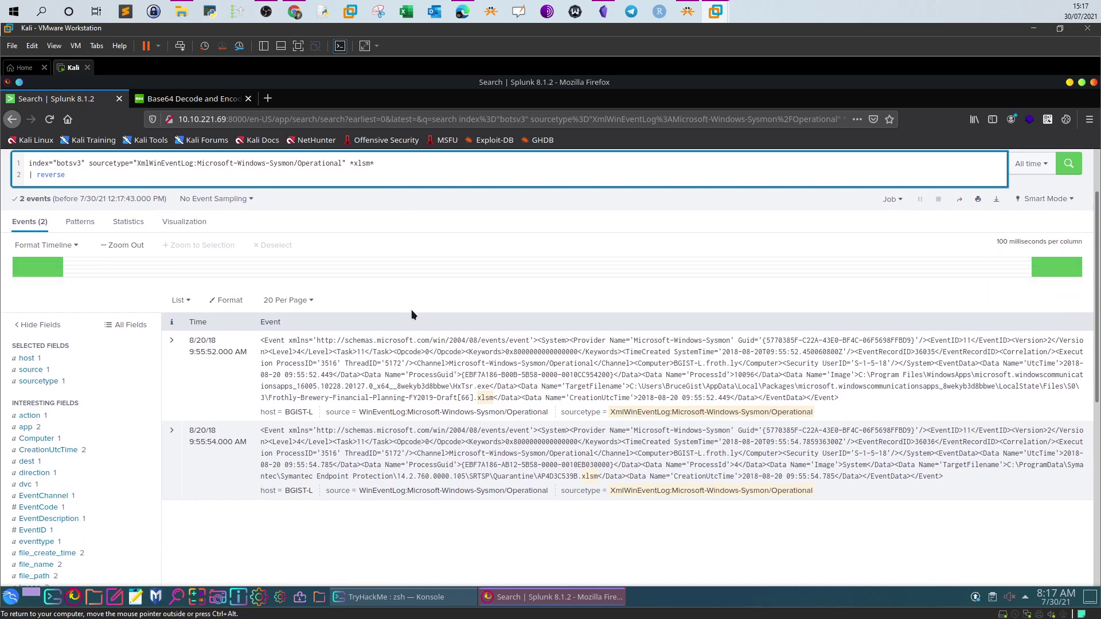
pyautogui.click(172, 432)
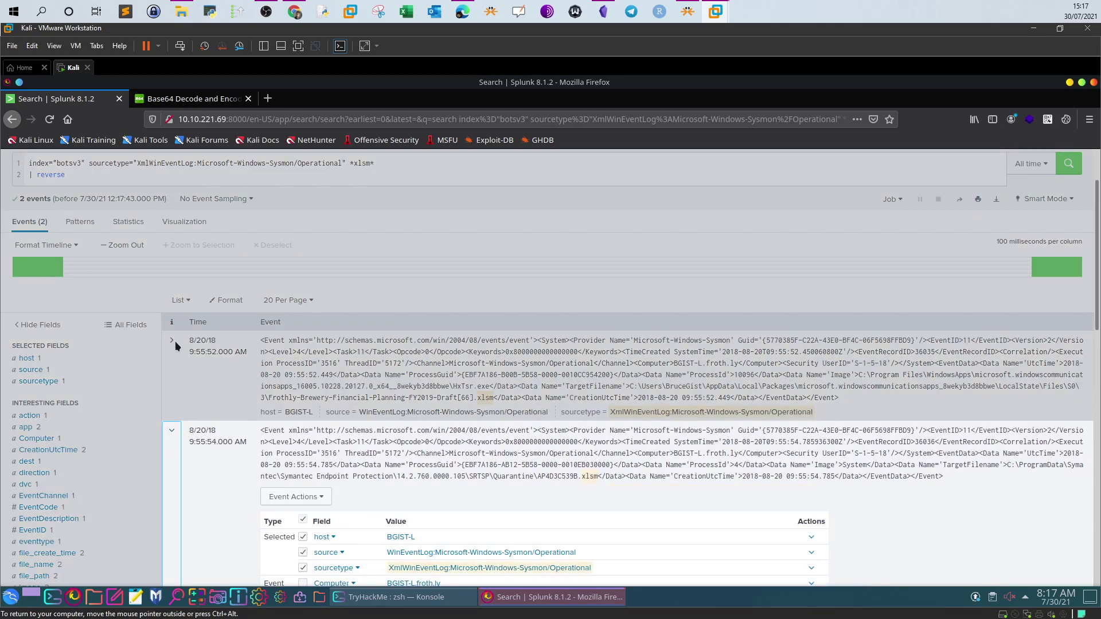
pyautogui.click(171, 341)
pyautogui.scroll(-2, 363, 405)
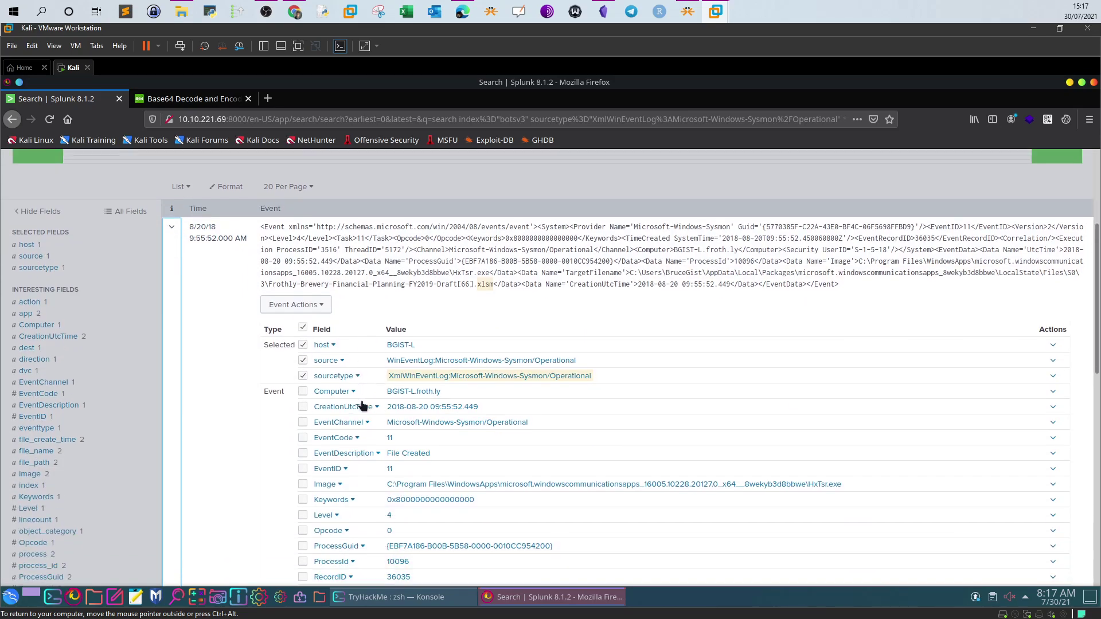
pyautogui.scroll(-3, 362, 405)
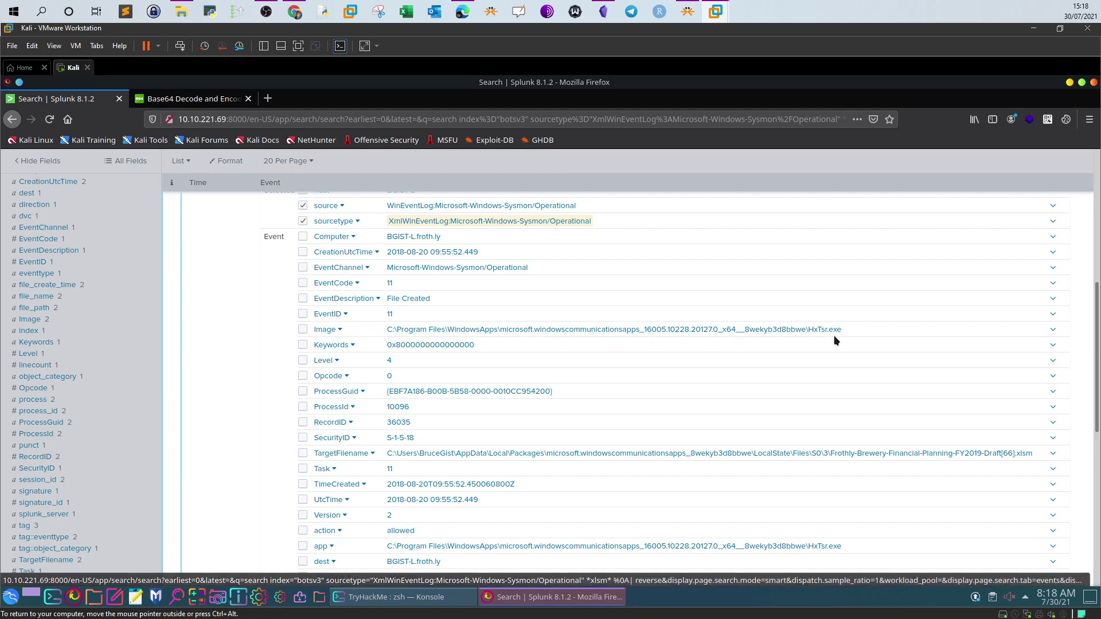
pyautogui.moveTo(845, 332); pyautogui.dragTo(808, 331)
# Check the HxTsr.exe answer and the root password question on TryHackMe, then return to Splunk
pyautogui.click(295, 11)
pyautogui.moveTo(265, 412); pyautogui.dragTo(177, 416)
pyautogui.click(164, 439)
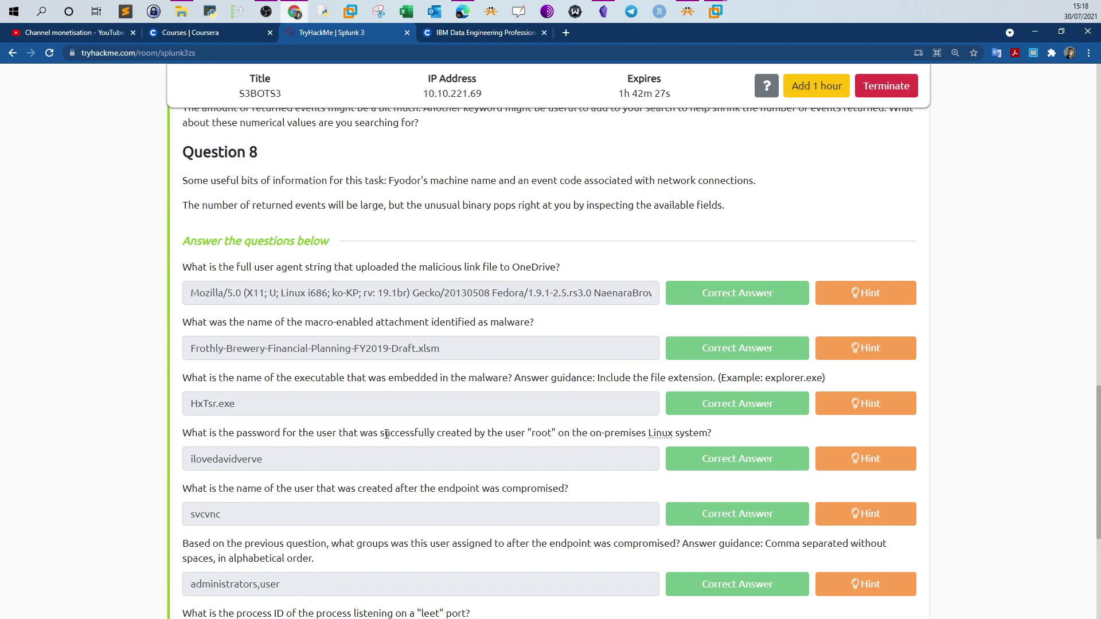
pyautogui.doubleClick(548, 433)
pyautogui.click(717, 13)
pyautogui.click(735, 78)
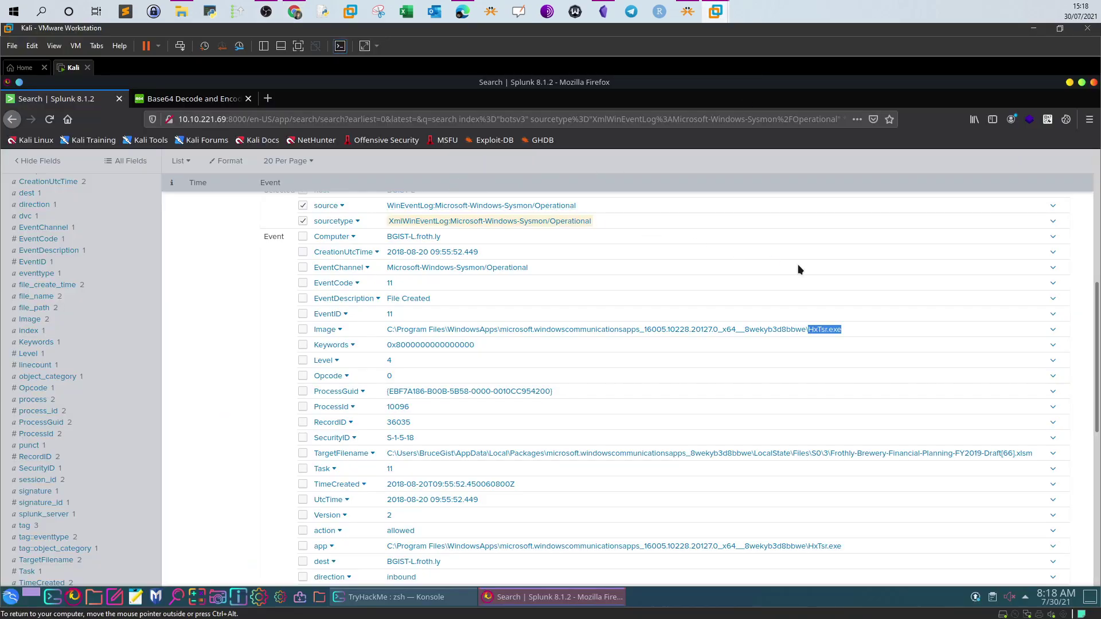
pyautogui.scroll(6, 900, 272)
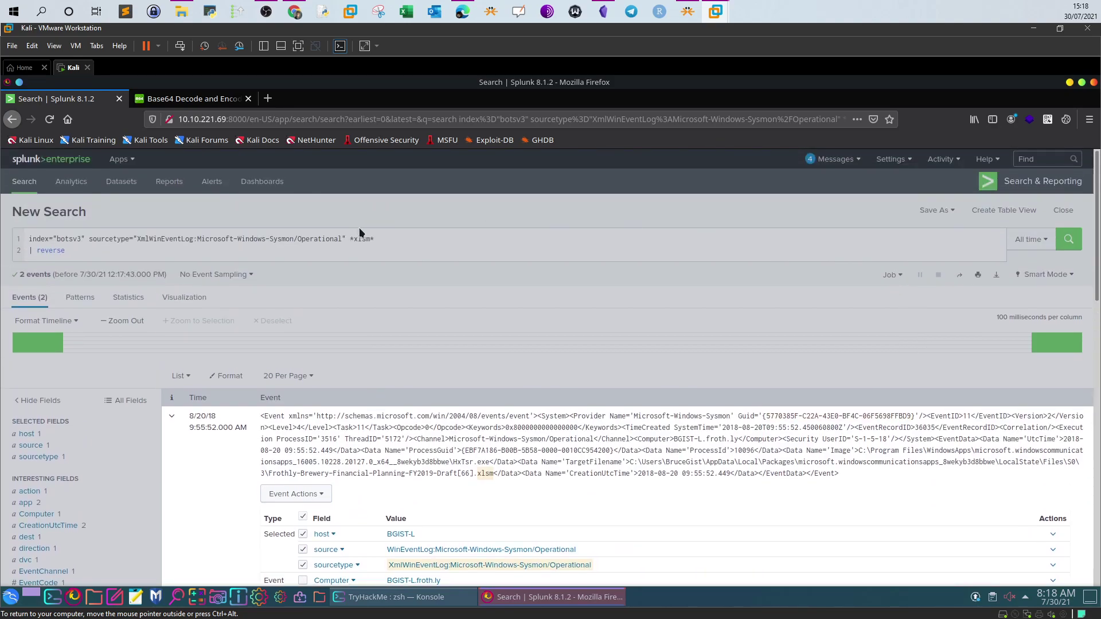
# Replace the query with index="botsv3" (adduser OR useradd ) and run it
pyautogui.click(378, 246)
pyautogui.moveTo(65, 251); pyautogui.dragTo(88, 234)
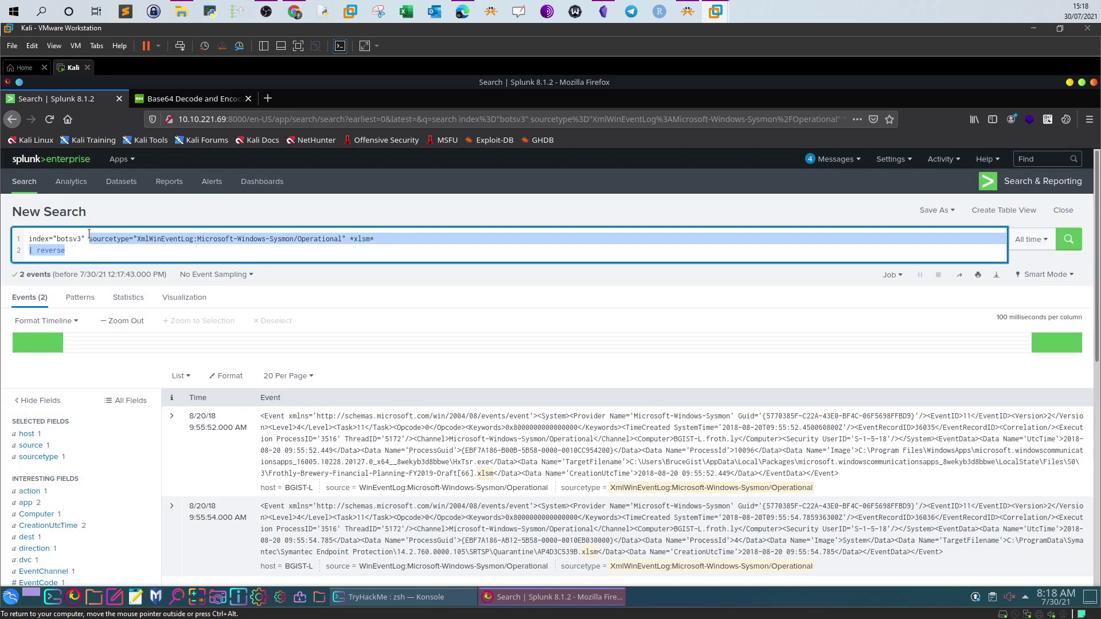
pyautogui.press('BackSpace')
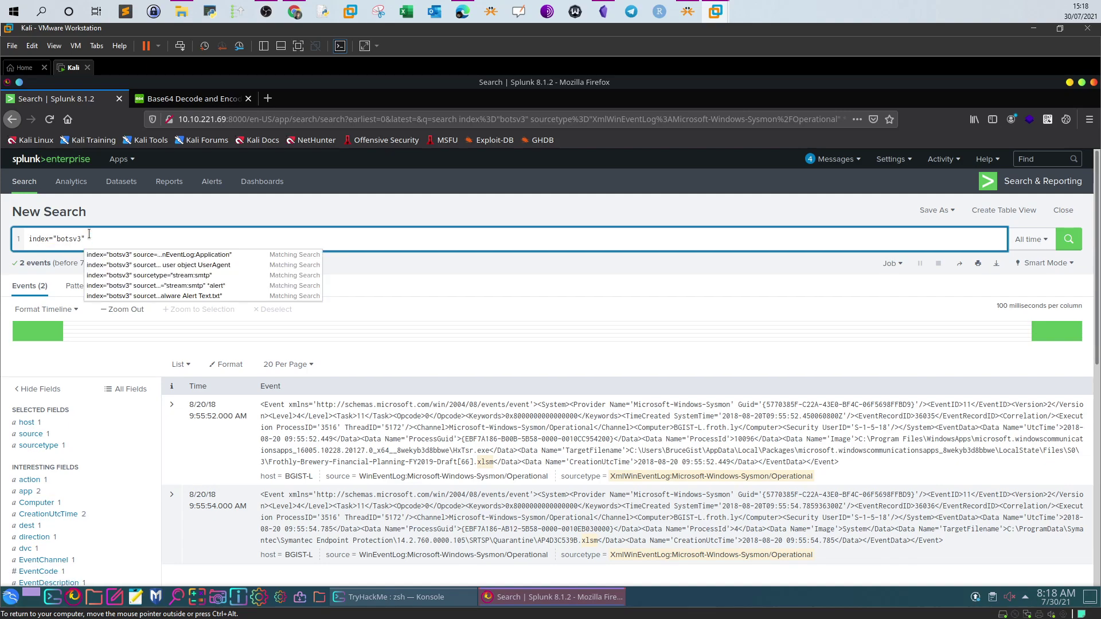
pyautogui.write('(addus')
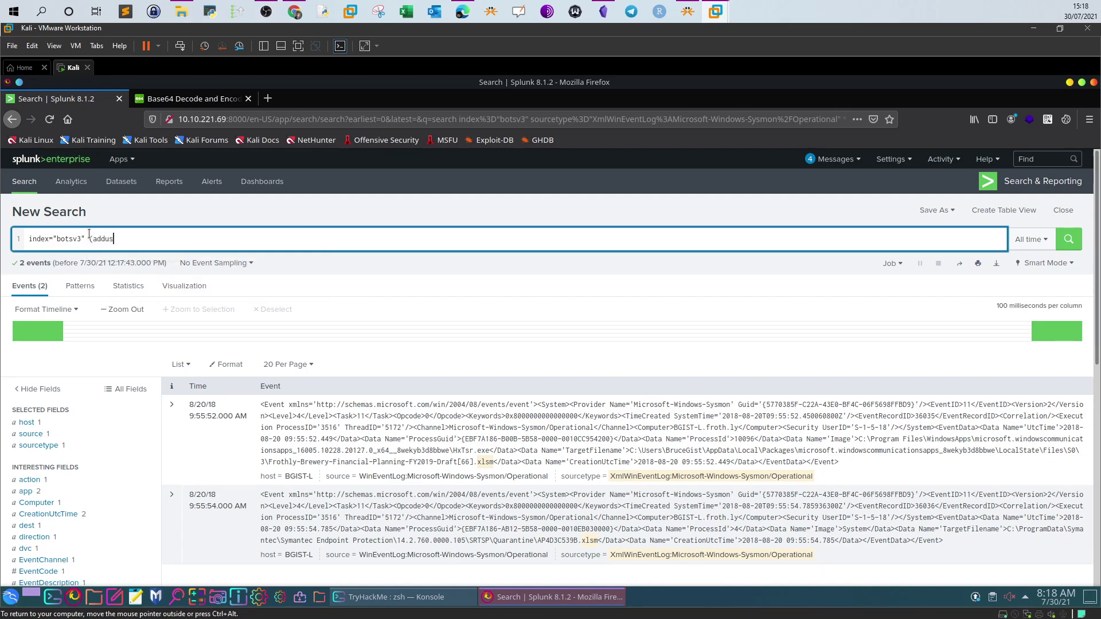
pyautogui.write('er OR usera')
pyautogui.write('dd ')
pyautogui.write('_')
pyautogui.write(')')
pyautogui.click(1068, 239)
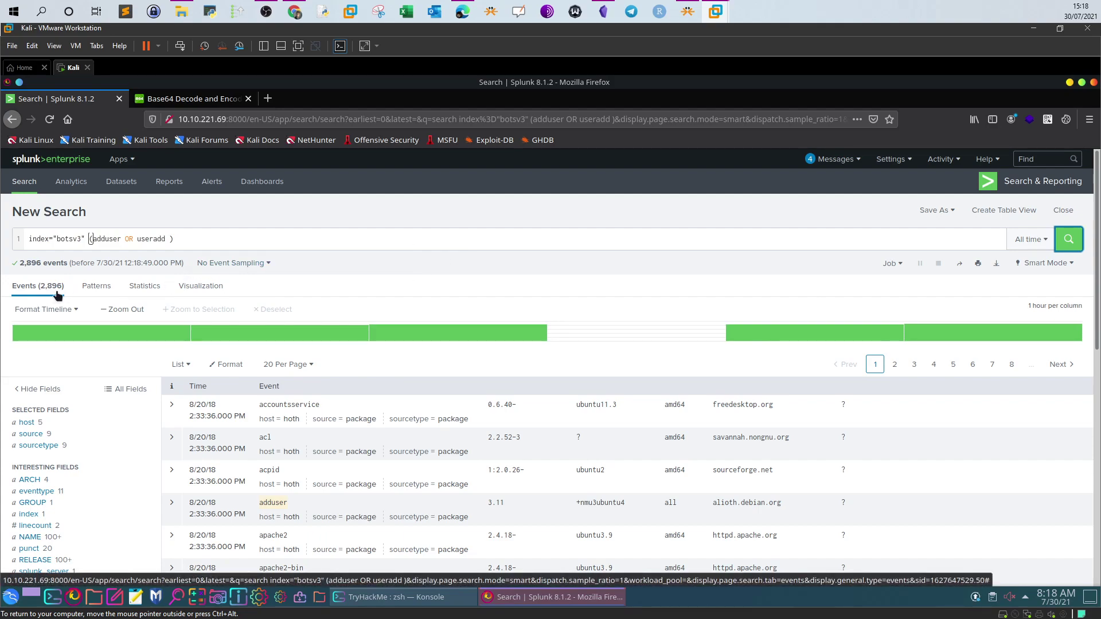
# Try adding root to the adduser/useradd search, then rerun it without root
pyautogui.click(295, 12)
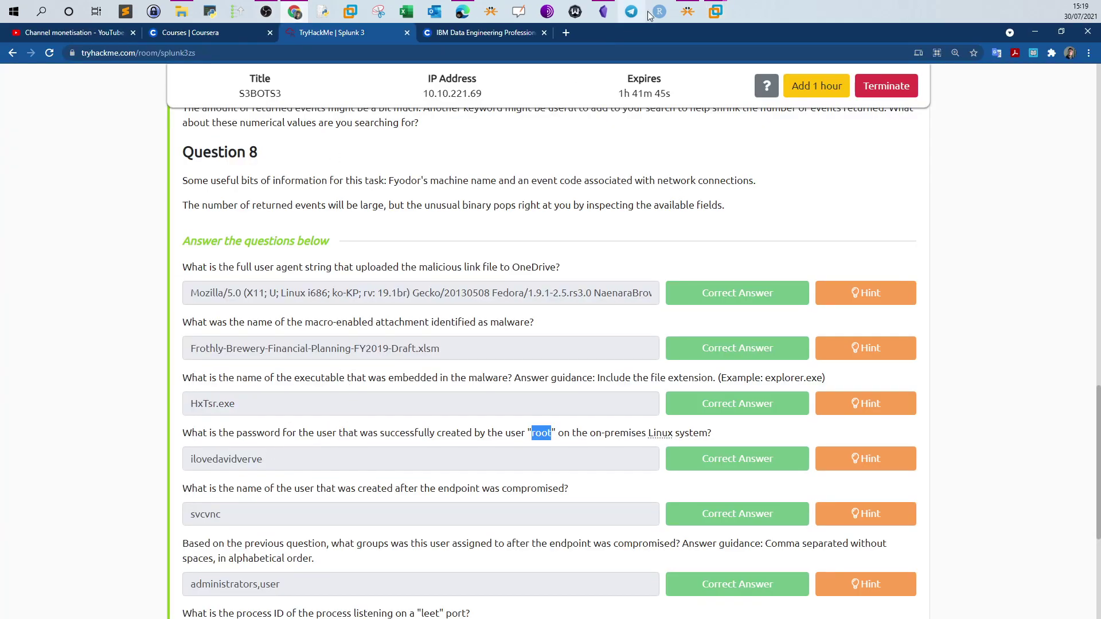
pyautogui.click(728, 29)
pyautogui.write('root')
pyautogui.press('Return')
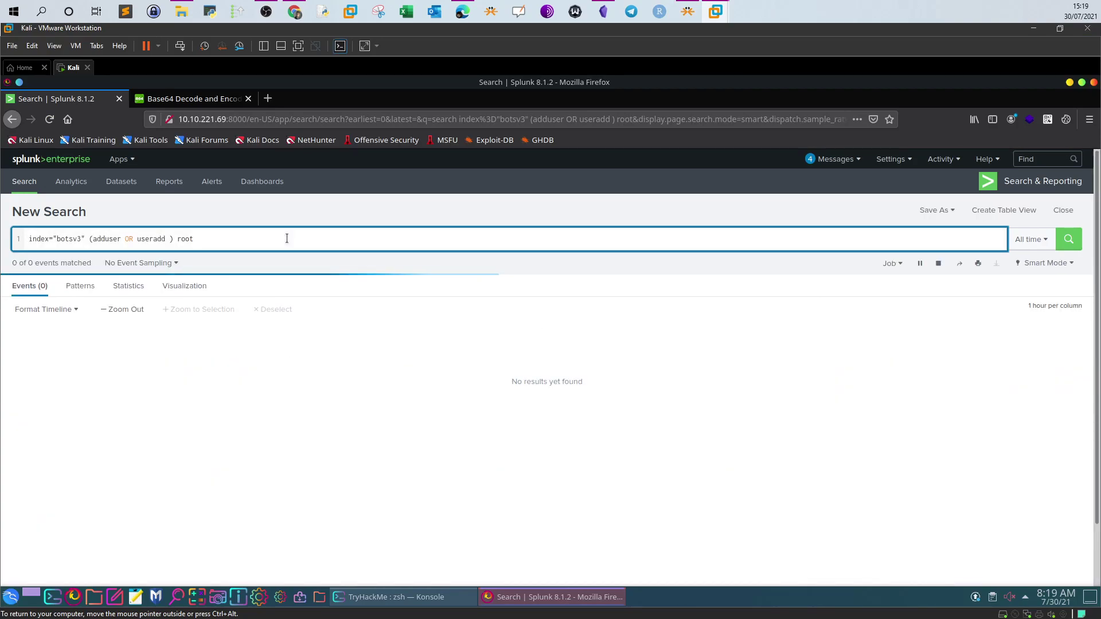
pyautogui.press('BackSpace')
pyautogui.press('BackSpace')
pyautogui.press('BackSpace')
pyautogui.press('BackSpace')
pyautogui.press('Return')
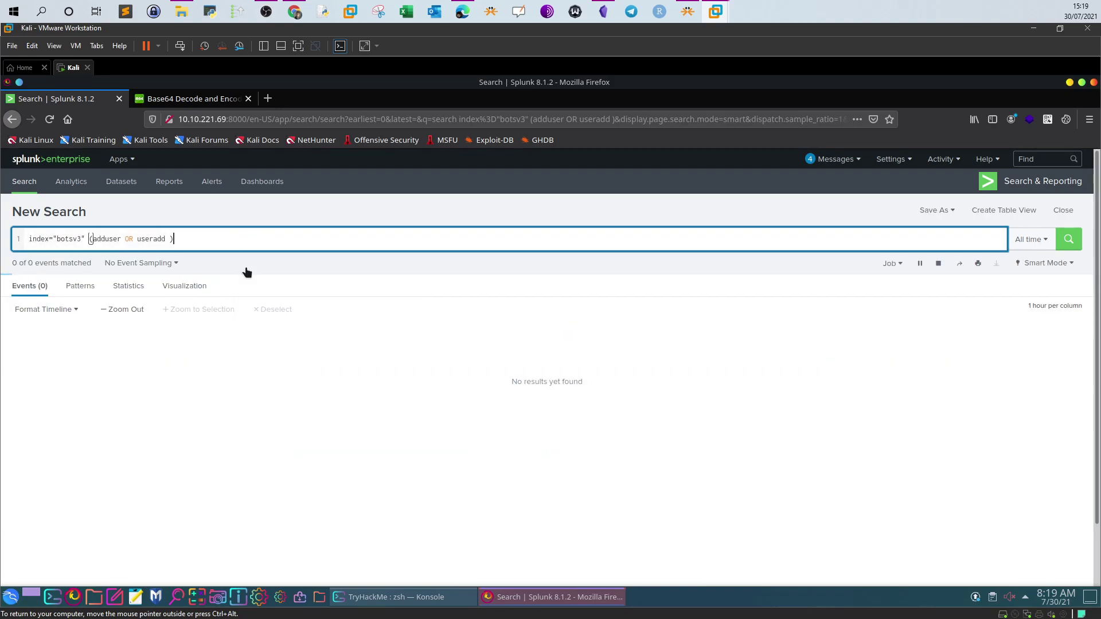
# Filter the results to source /var/log/auth.log, leaving one event
pyautogui.scroll(-2, 136, 249)
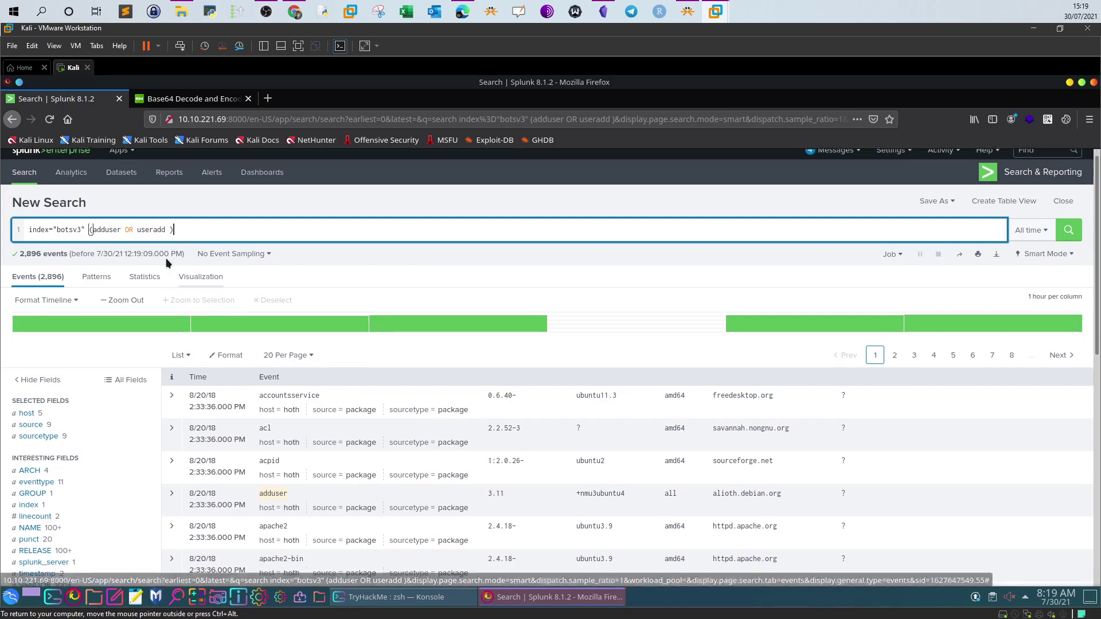
pyautogui.click(51, 370)
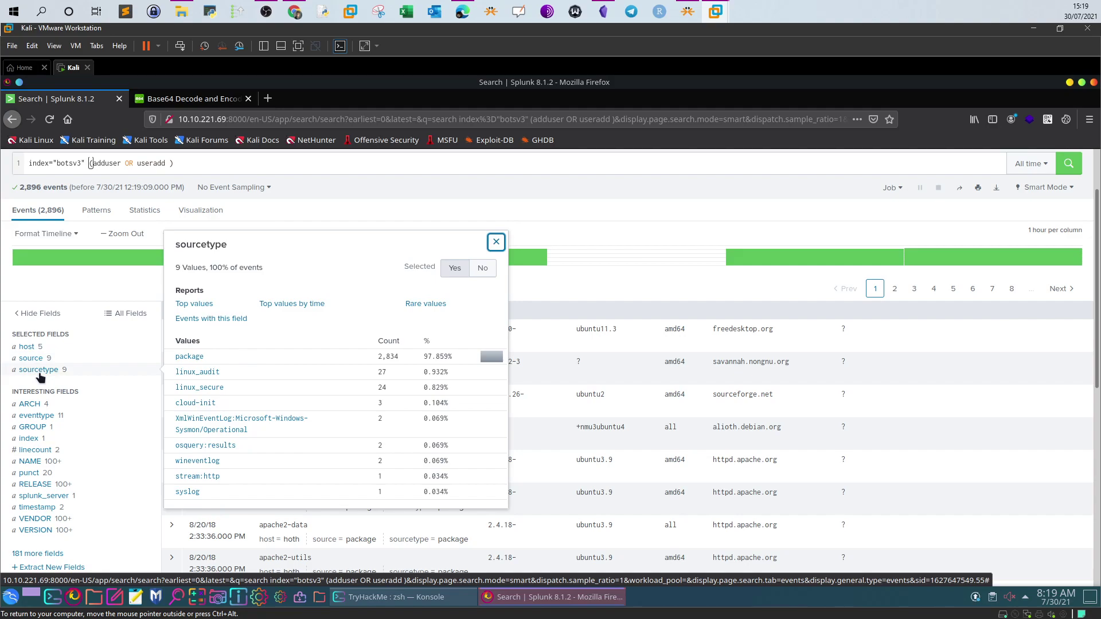
pyautogui.click(31, 359)
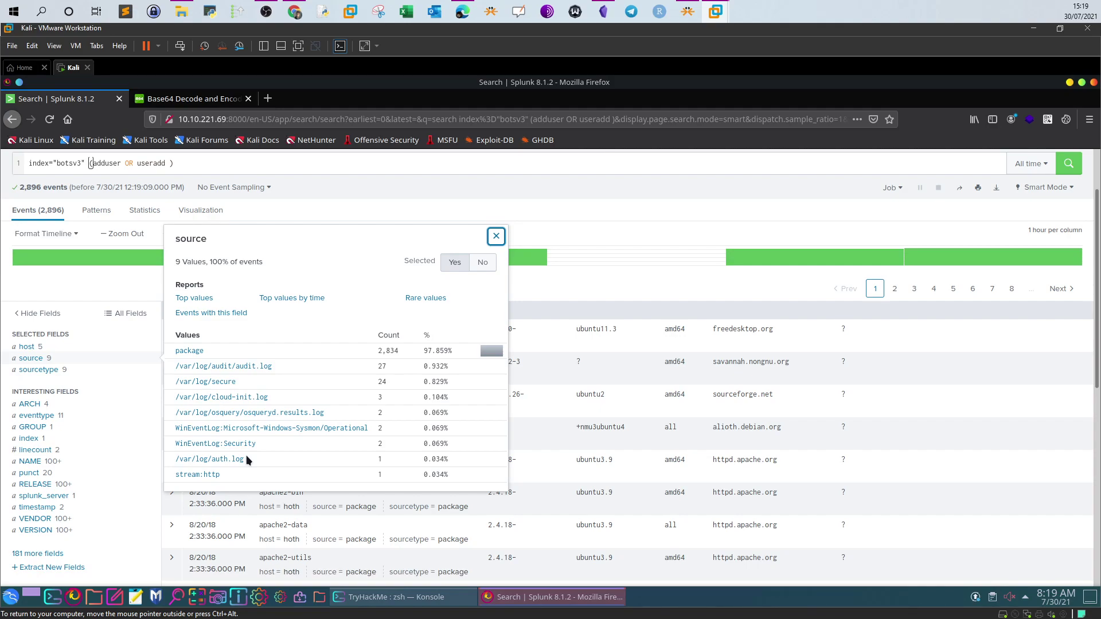
pyautogui.click(232, 460)
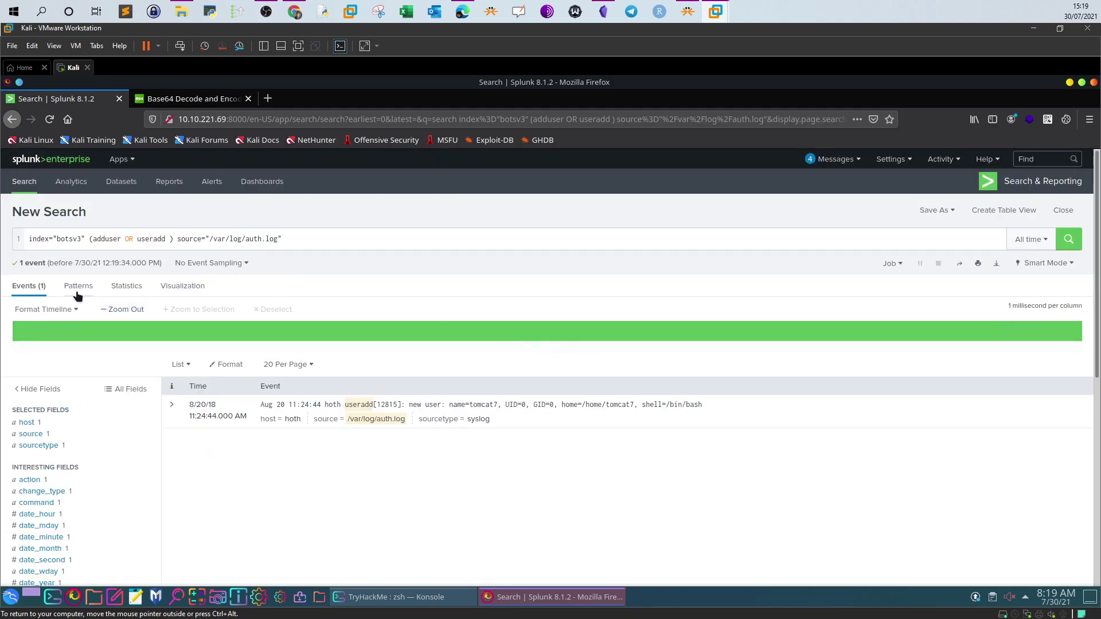
# Highlight the new user tomcat7 in the event and select the query's adduser part
pyautogui.click(427, 407)
pyautogui.click(428, 409)
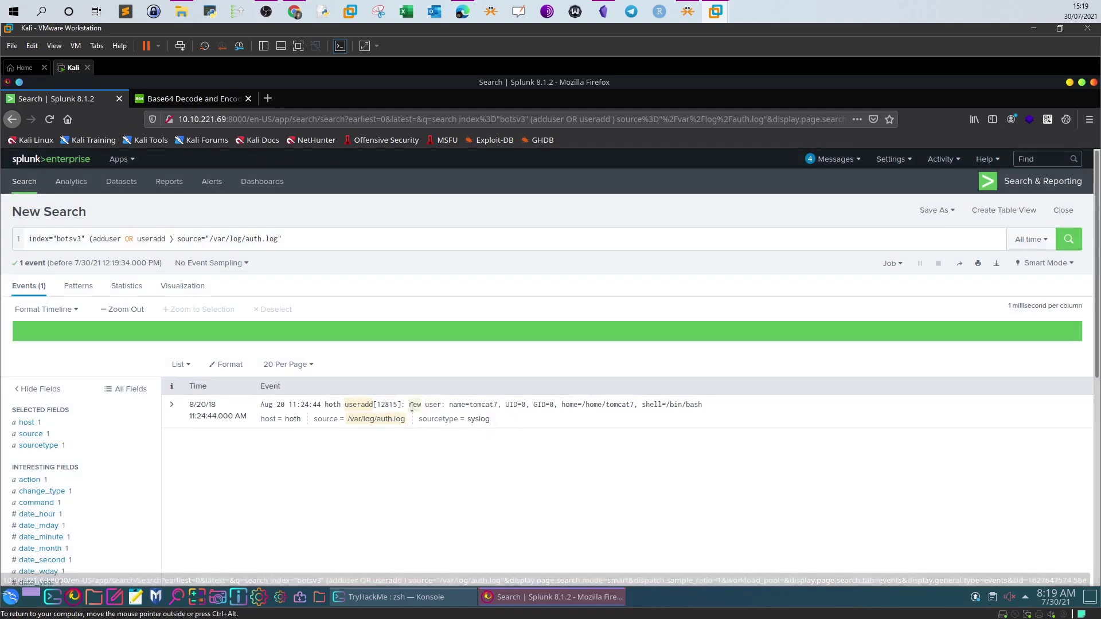
pyautogui.moveTo(498, 406); pyautogui.dragTo(527, 404)
pyautogui.click(550, 405)
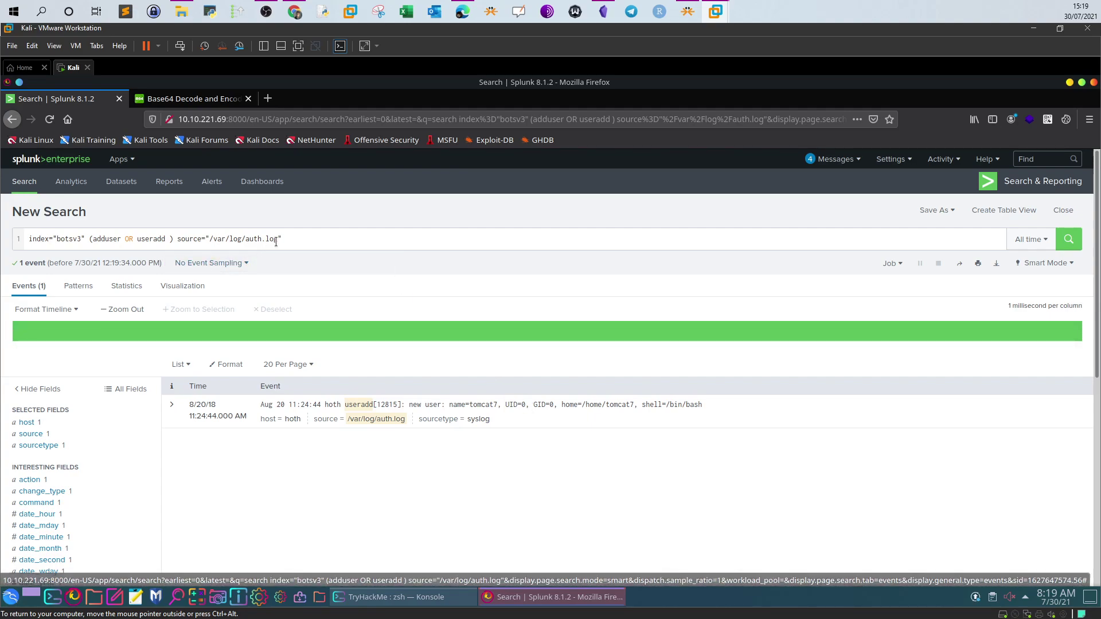
pyautogui.moveTo(297, 239); pyautogui.dragTo(90, 234)
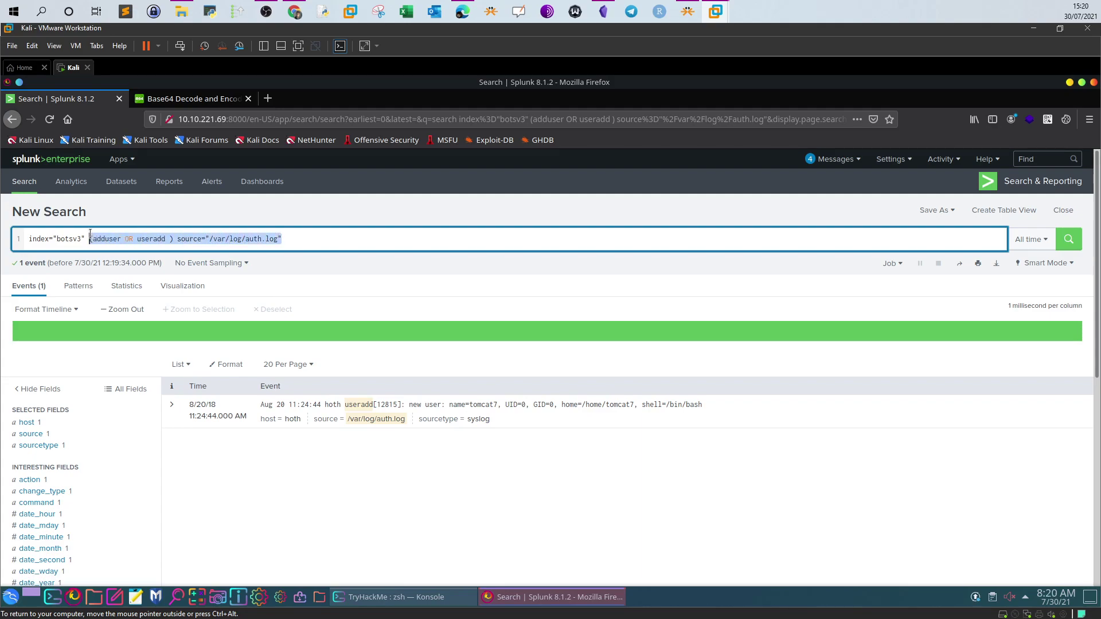
# Search index="botsv3" tomcat7 and filter to sourcetype osquery:results, leaving 2 events
pyautogui.write('tomcat7')
pyautogui.press('Return')
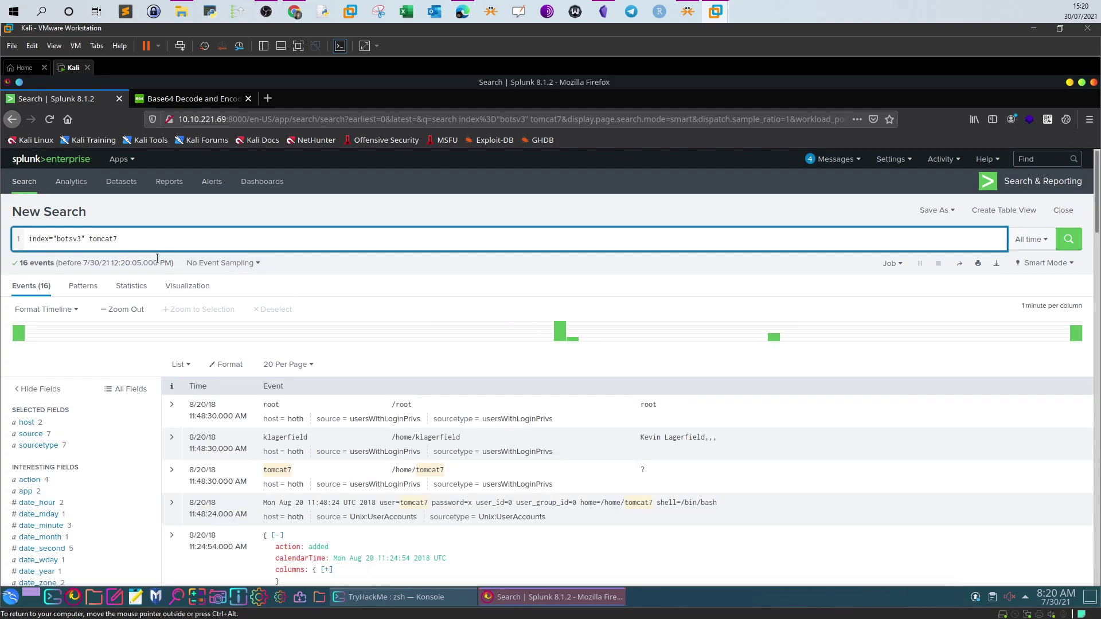
pyautogui.scroll(-1, 157, 258)
pyautogui.click(44, 406)
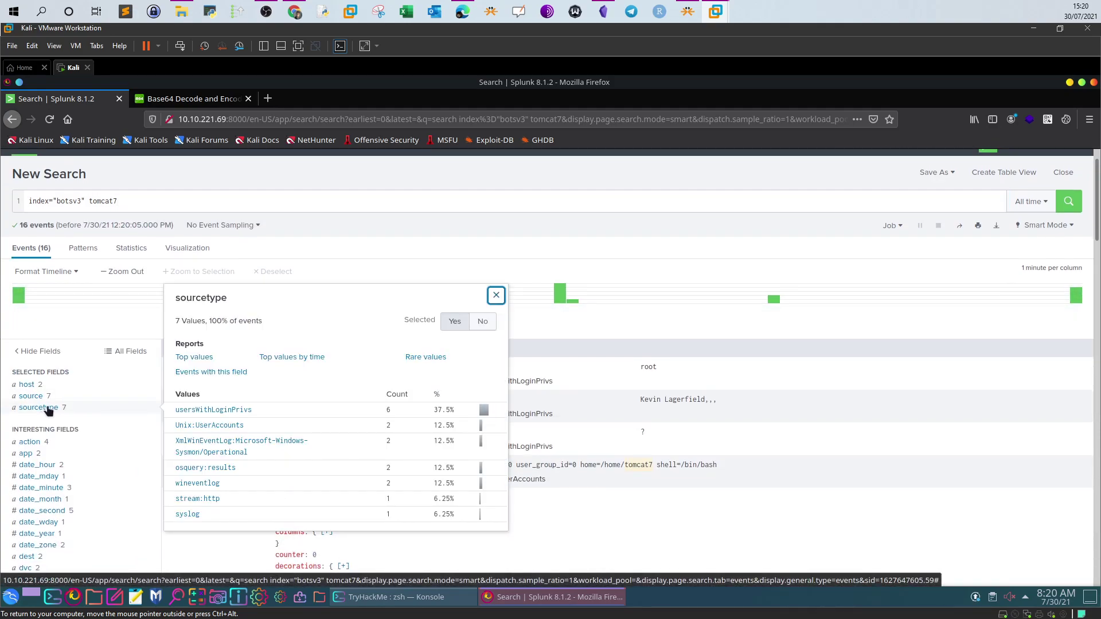
pyautogui.click(41, 396)
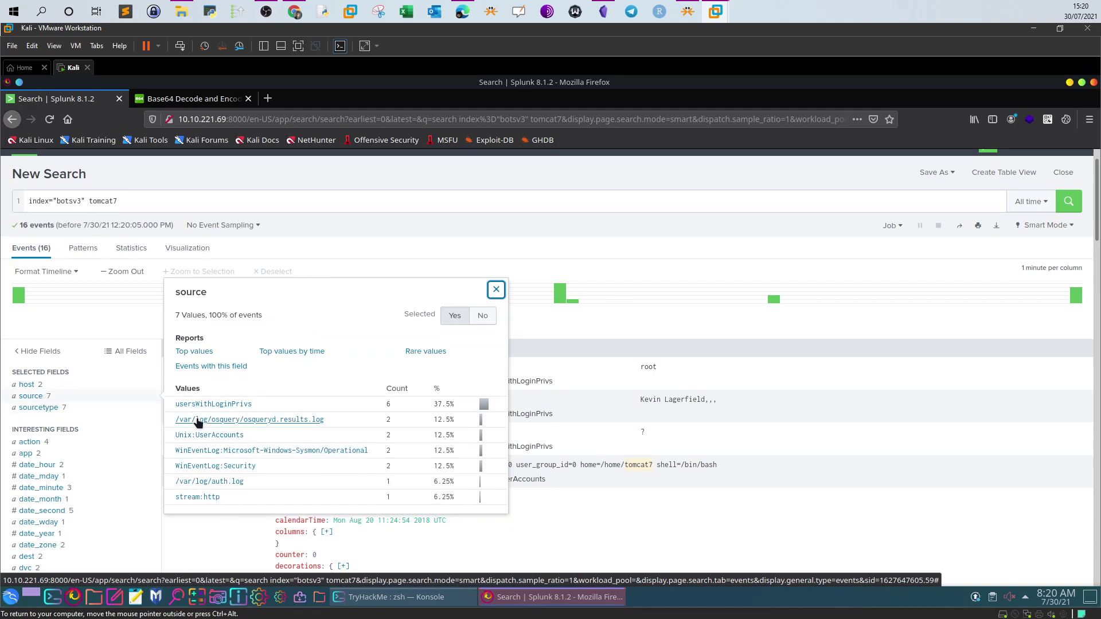
pyautogui.click(43, 408)
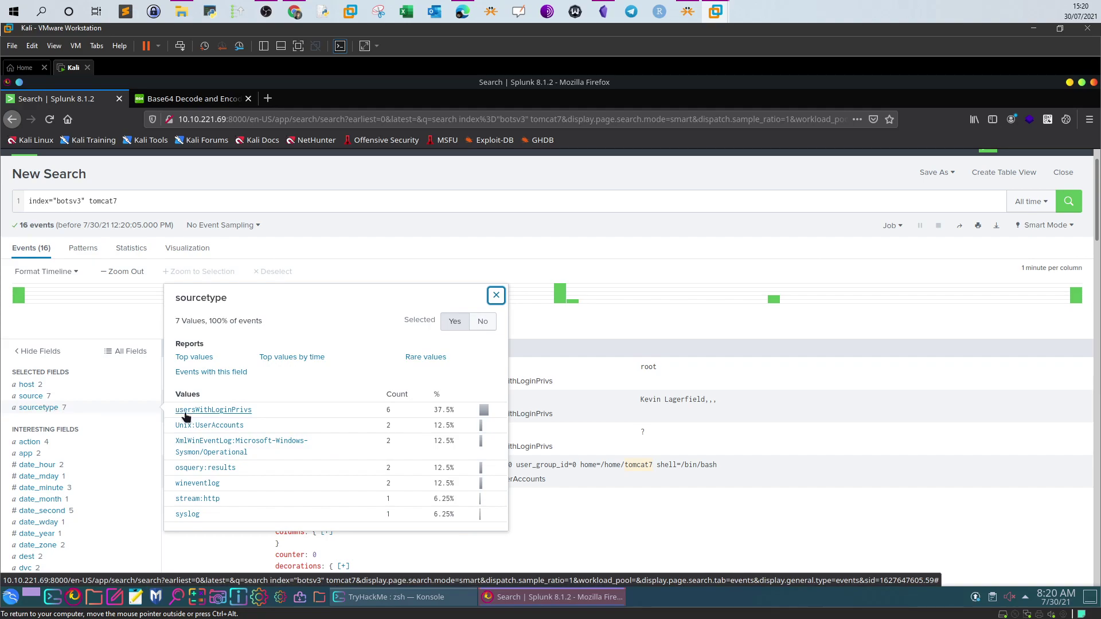
pyautogui.click(200, 469)
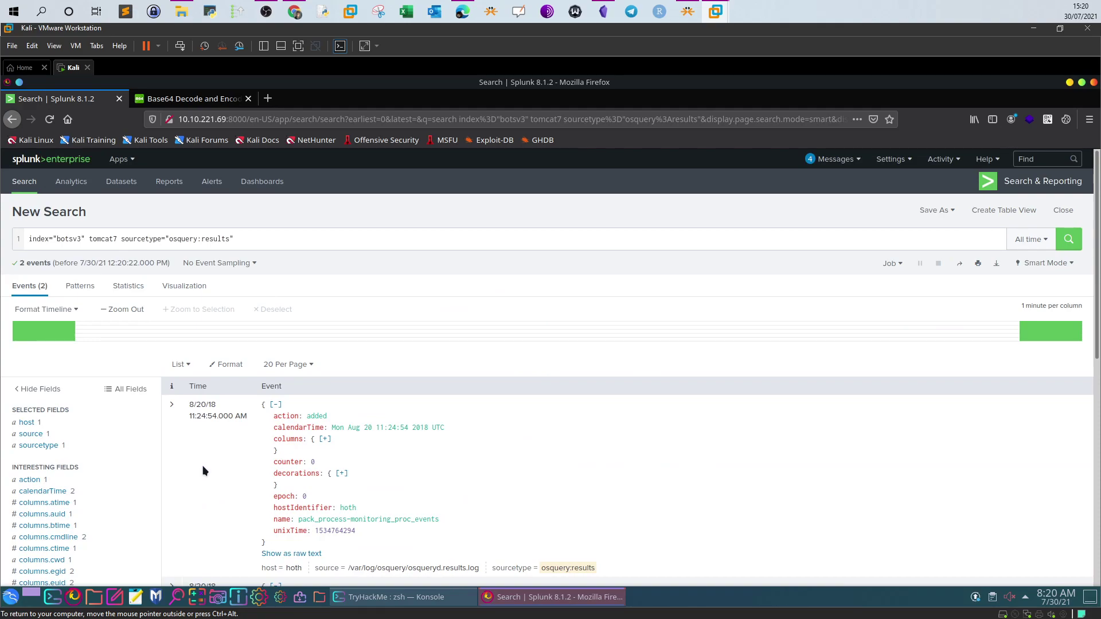
# Show the first osquery event as raw text and highlight the password in its useradd cmdline
pyautogui.scroll(-5, 195, 430)
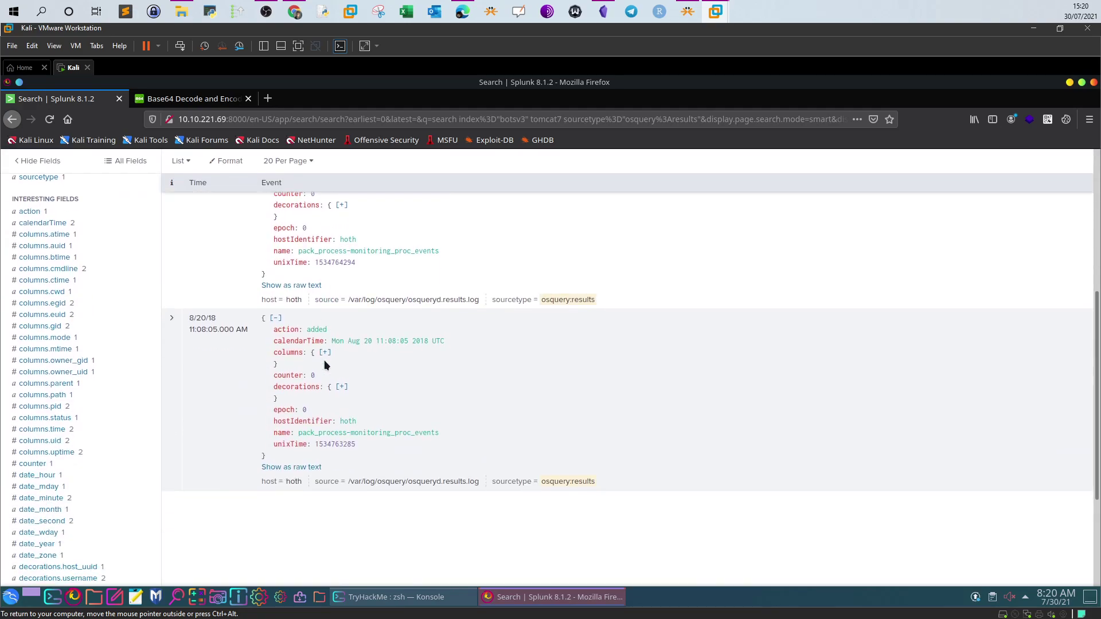
pyautogui.scroll(2, 324, 365)
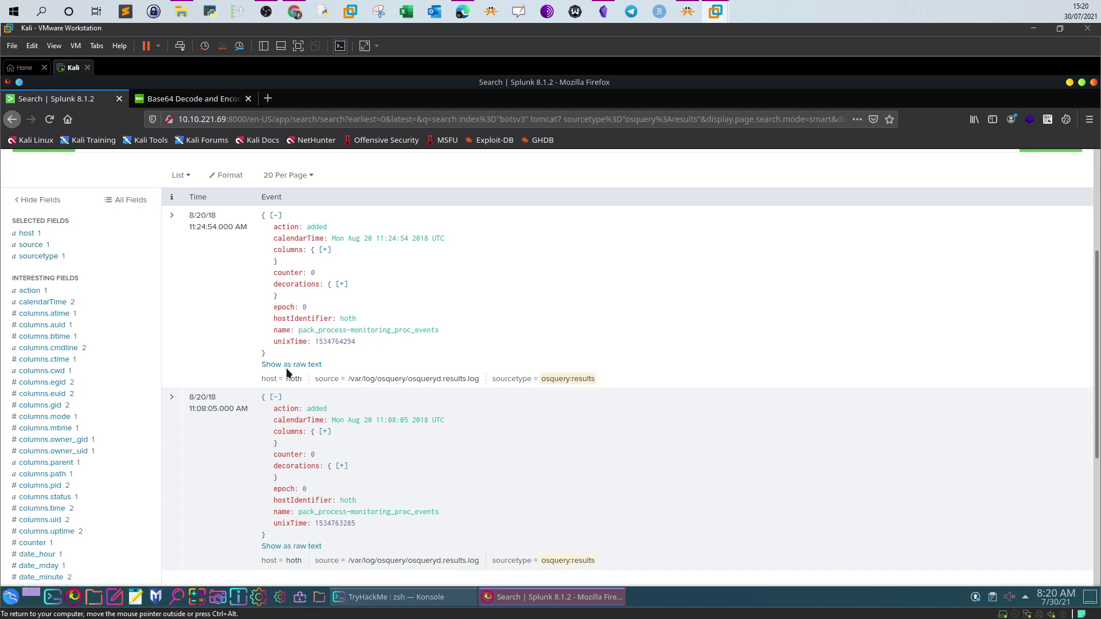
pyautogui.click(291, 366)
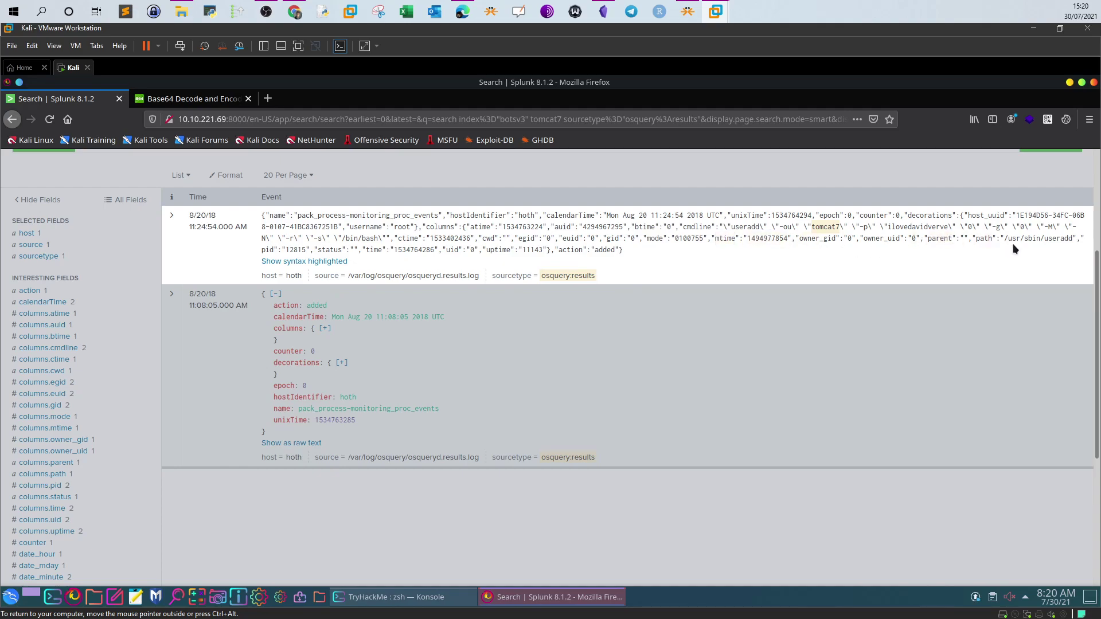
pyautogui.moveTo(1008, 239); pyautogui.dragTo(1072, 238)
pyautogui.moveTo(681, 226); pyautogui.dragTo(711, 226)
pyautogui.click(734, 226)
pyautogui.doubleClick(786, 227)
pyautogui.moveTo(888, 227); pyautogui.dragTo(941, 229)
pyautogui.scroll(4, 633, 251)
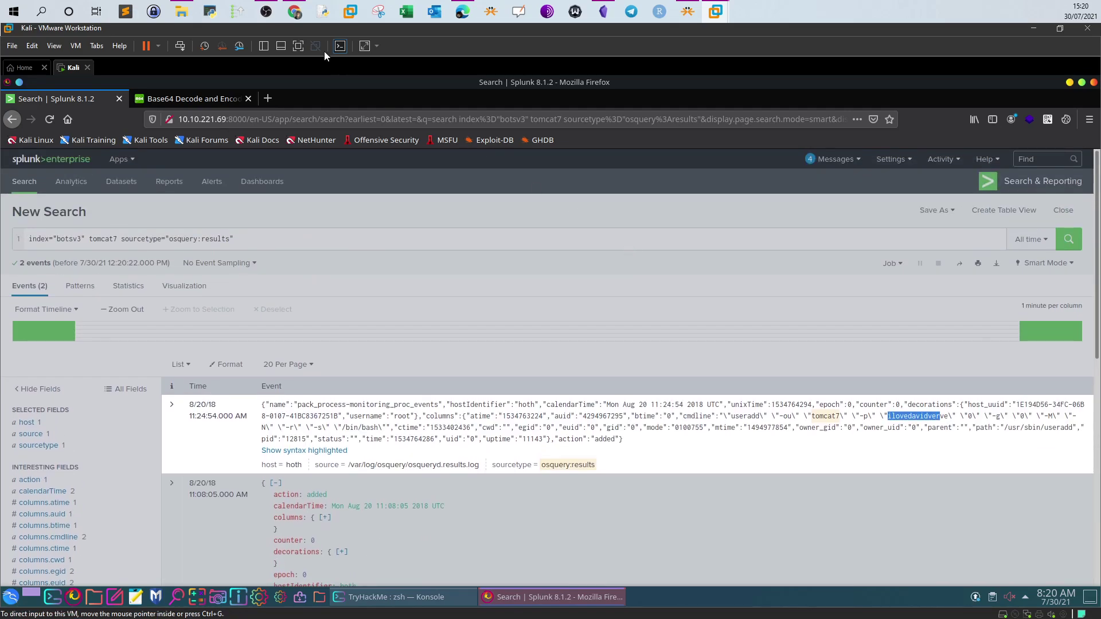
# Compare it with the submitted password answer on TryHackMe, marked correct
pyautogui.click(294, 11)
pyautogui.moveTo(264, 460); pyautogui.dragTo(183, 464)
pyautogui.scroll(-3, 183, 466)
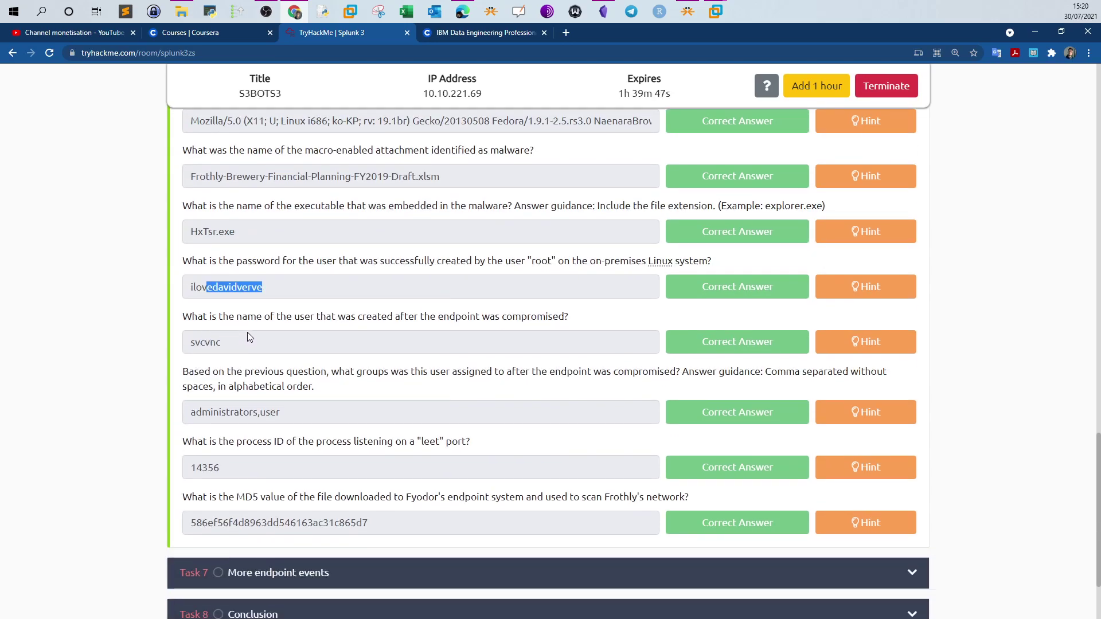
# Read the created-user question's hint, which points to the WinEventLog:Security source
pyautogui.moveTo(182, 317); pyautogui.dragTo(568, 316)
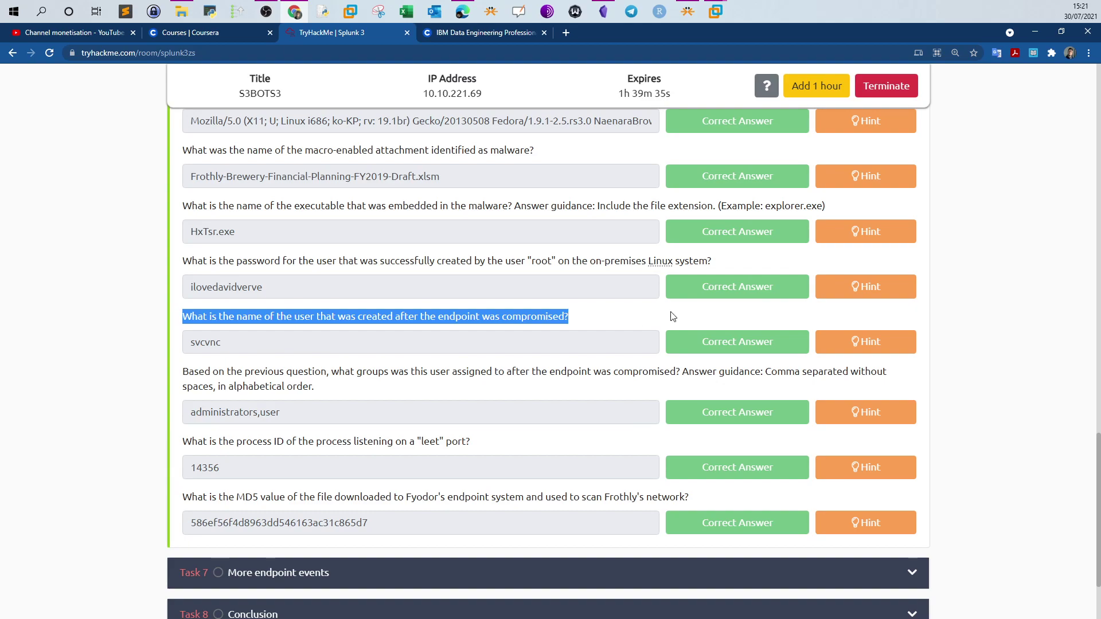
pyautogui.click(848, 343)
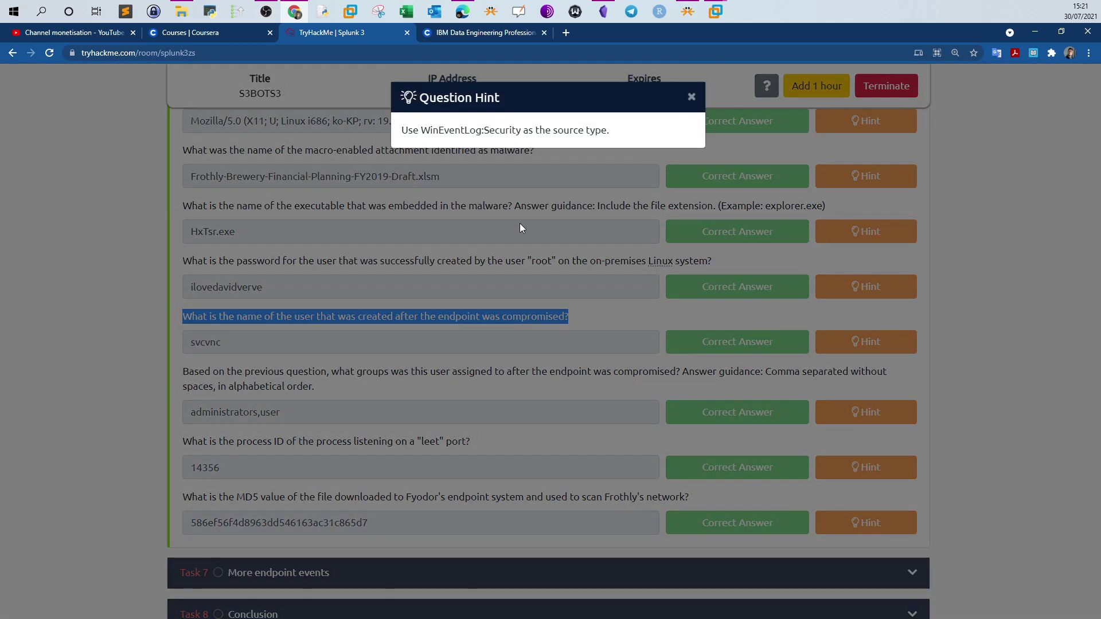
pyautogui.moveTo(430, 131); pyautogui.dragTo(517, 131)
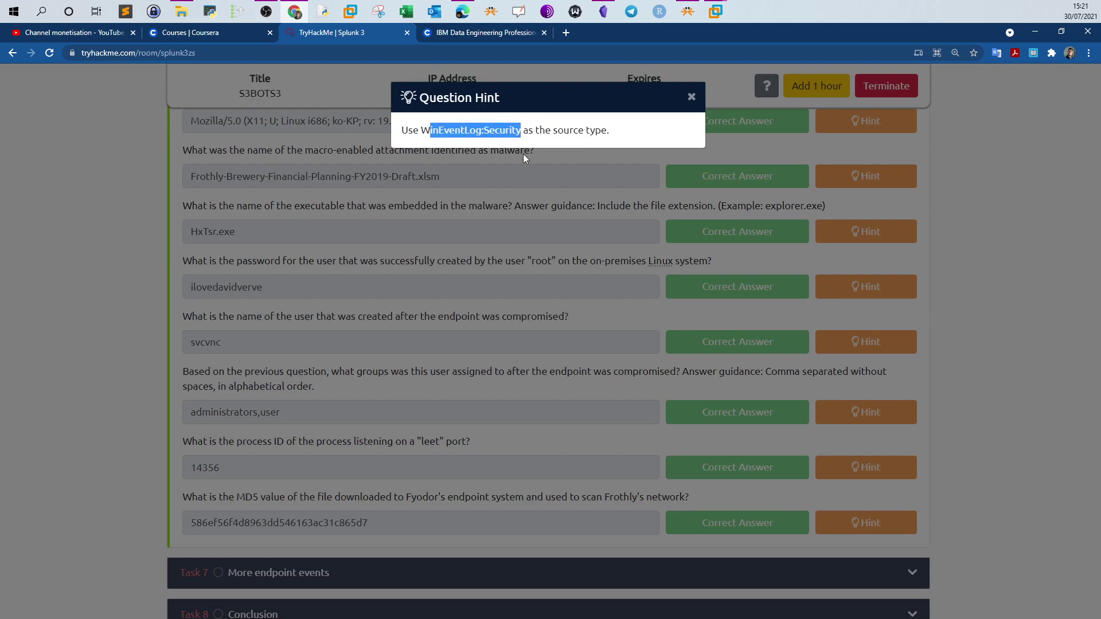
pyautogui.click(539, 280)
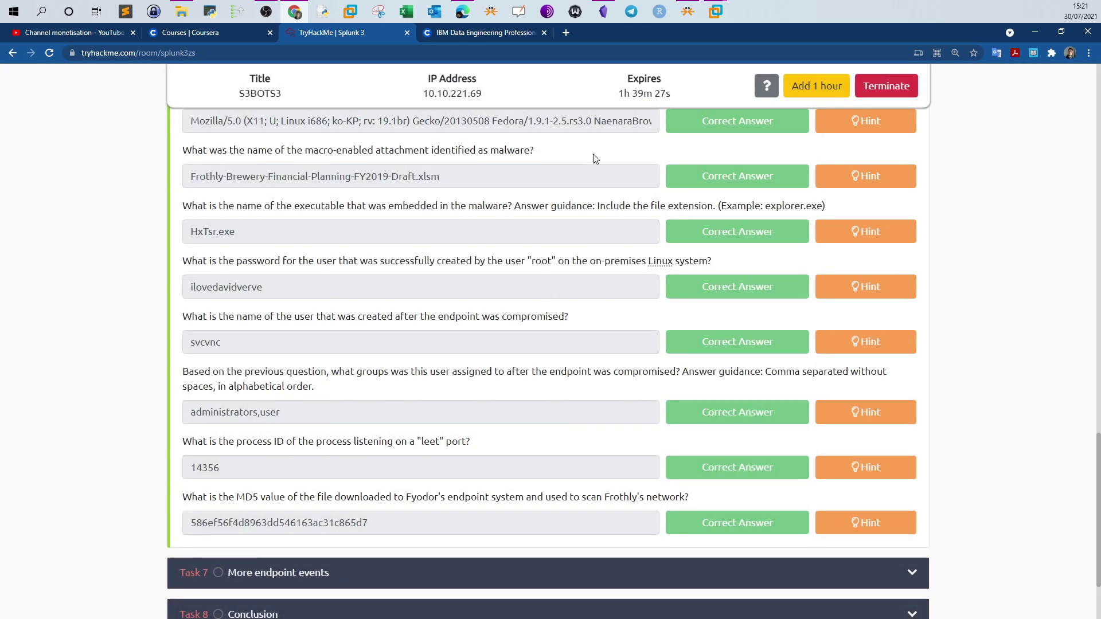
# Go back to the Splunk search and select the tomcat7 terms in the query
pyautogui.moveTo(715, 12)
pyautogui.click(772, 76)
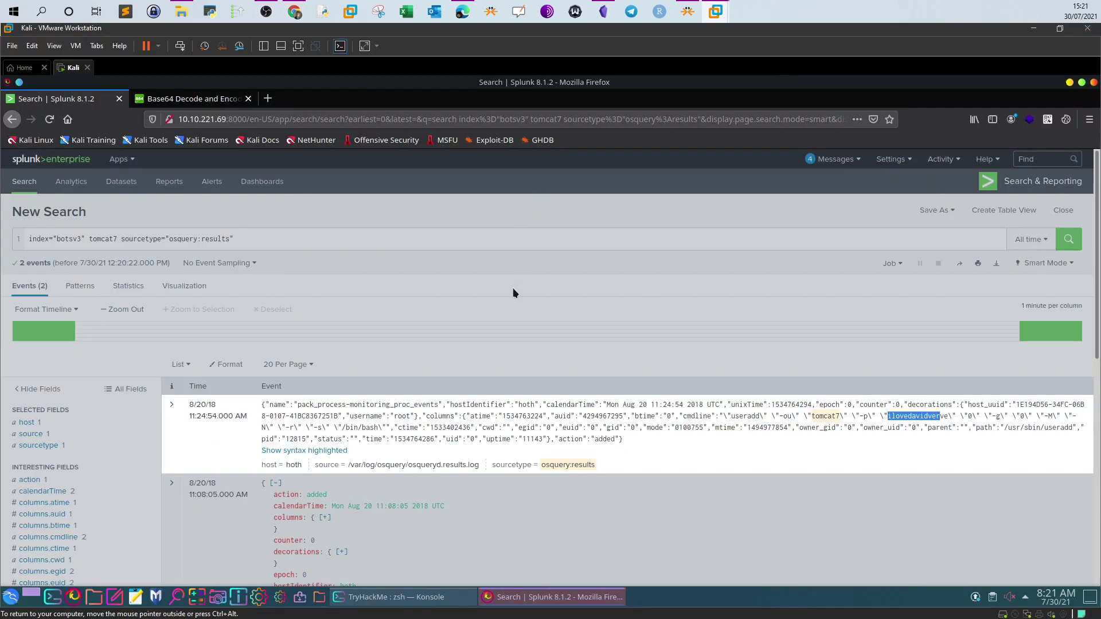
pyautogui.click(514, 291)
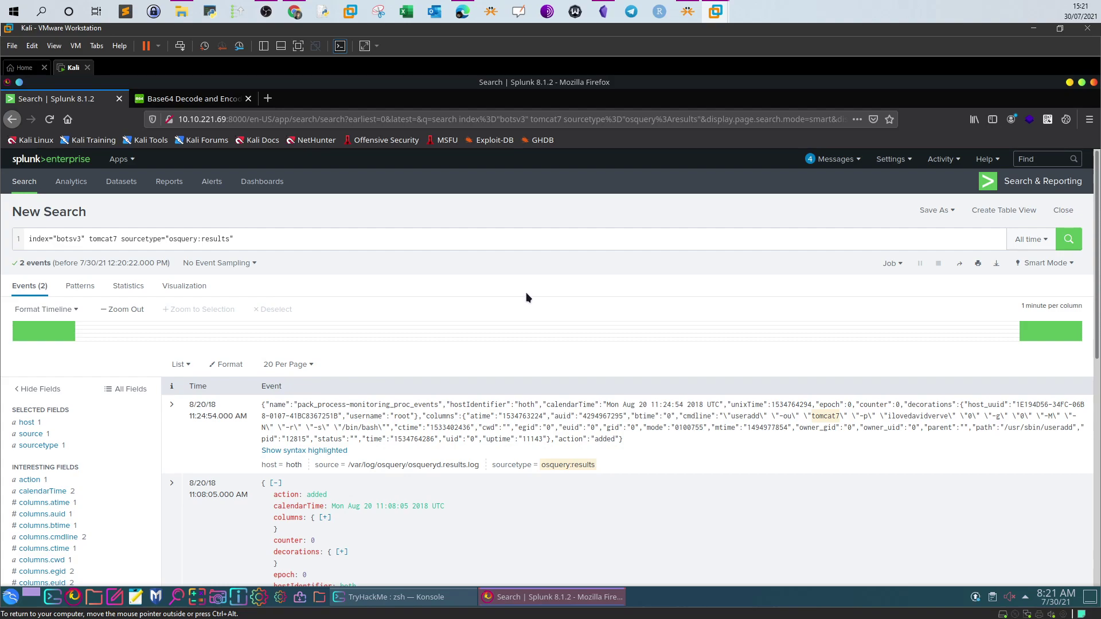
pyautogui.click(294, 11)
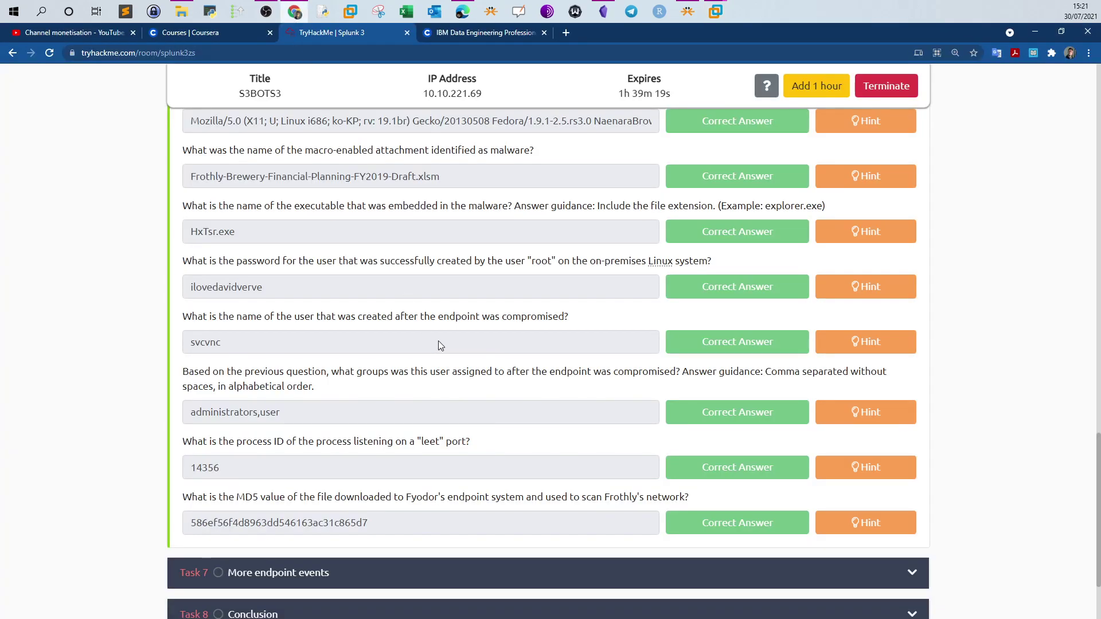
pyautogui.click(714, 12)
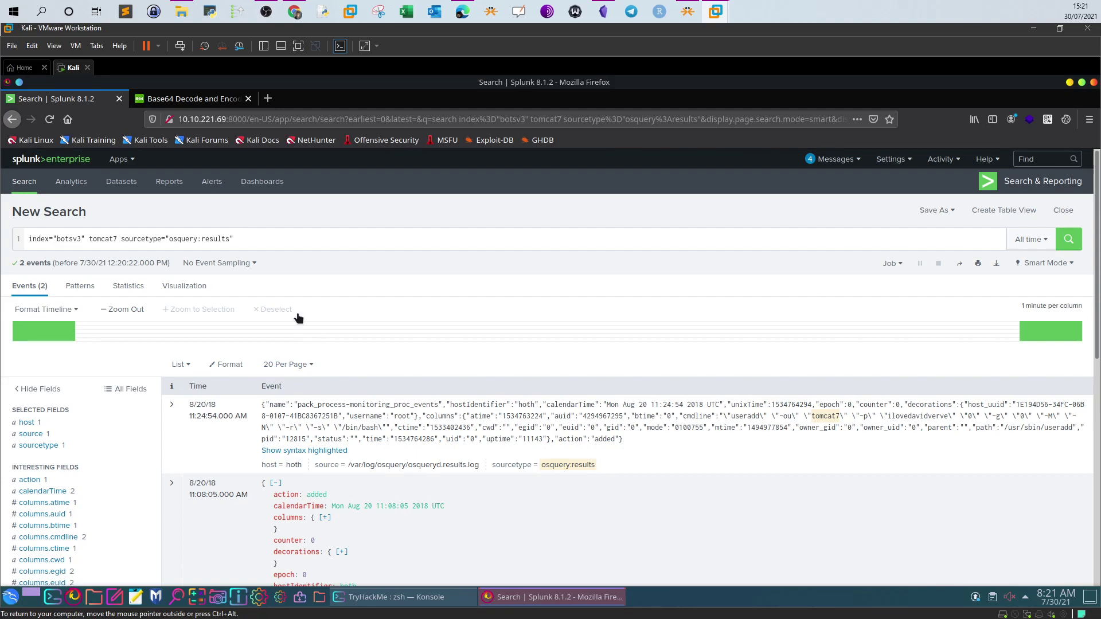
pyautogui.moveTo(99, 238); pyautogui.dragTo(89, 239)
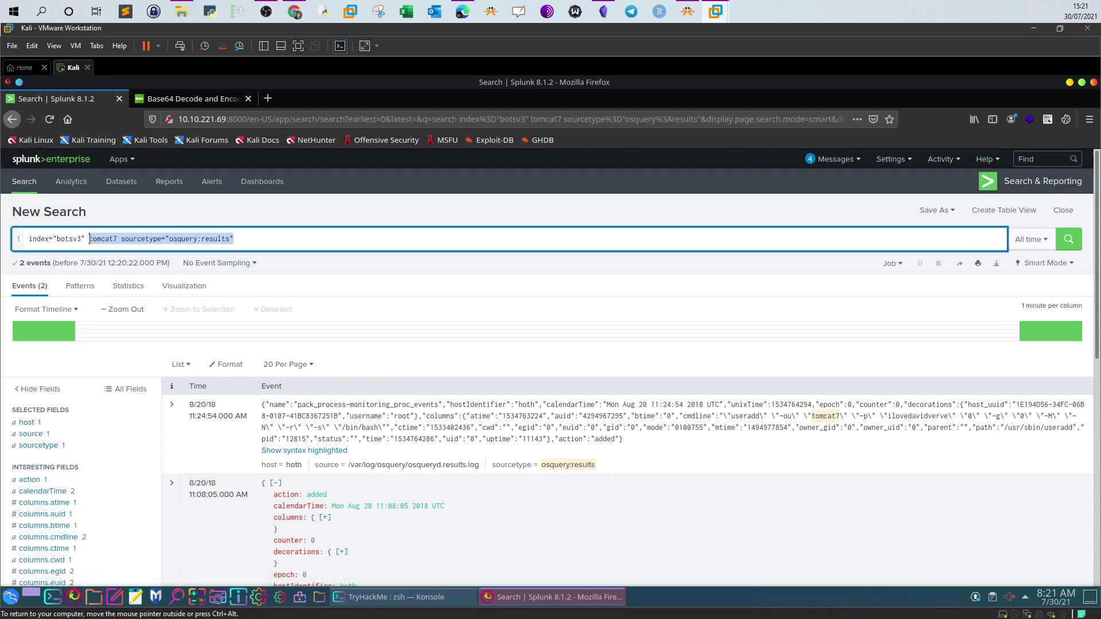
# Find the saved EventCode=4720 query in the notes and select the whole existing Splunk query
pyautogui.click(603, 17)
pyautogui.scroll(-2, 611, 384)
pyautogui.scroll(-4, 611, 384)
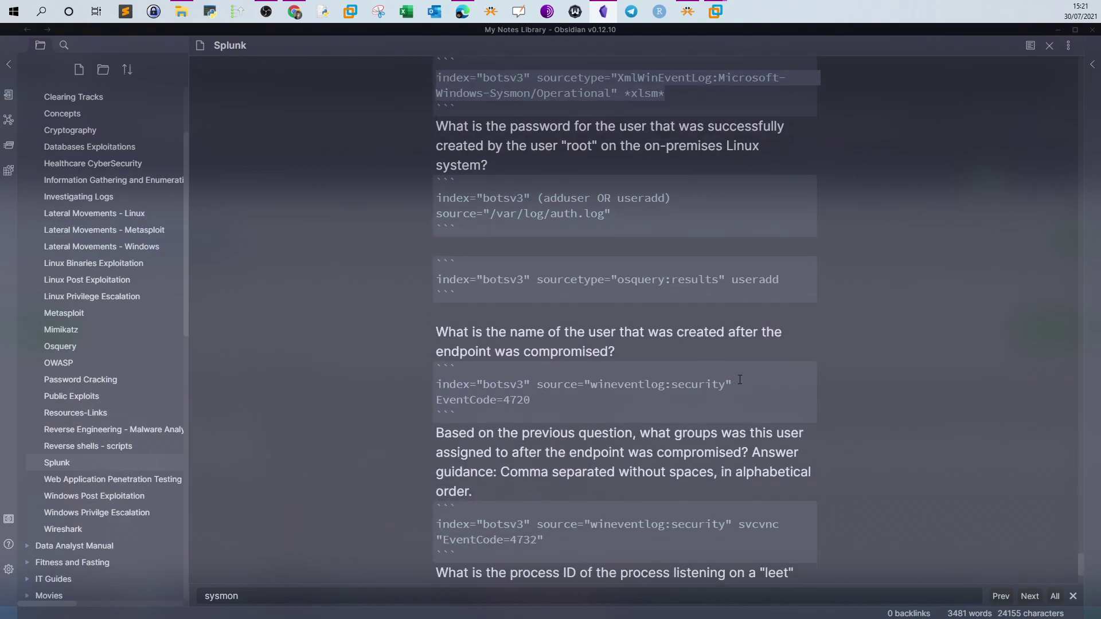
pyautogui.click(724, 383)
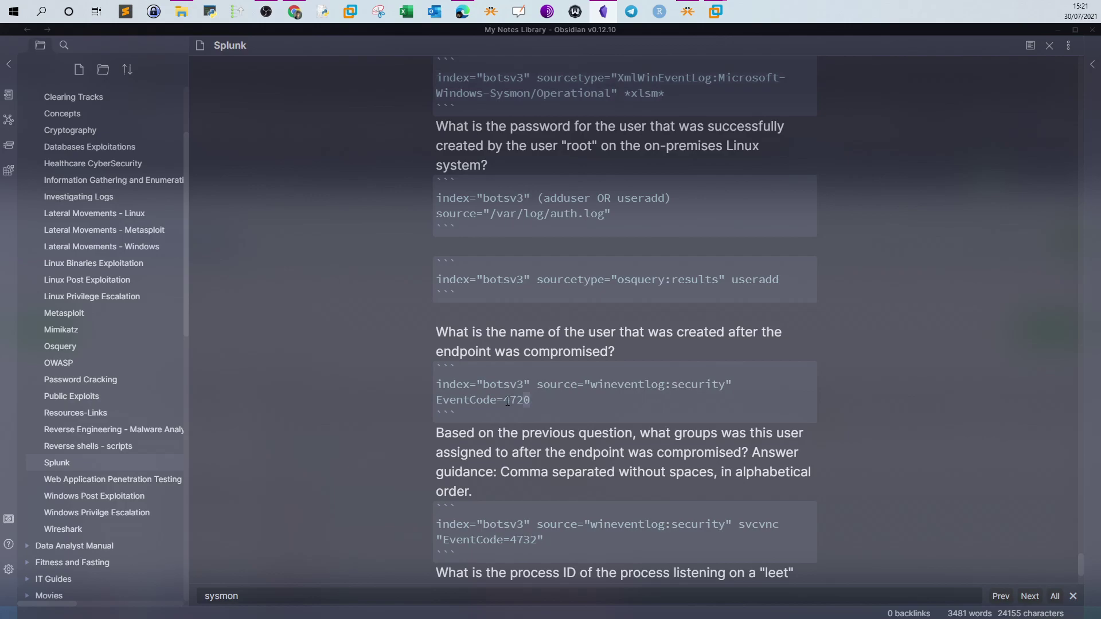
pyautogui.click(604, 11)
pyautogui.tripleClick(261, 238)
# Run the EventCode=4720 security search and show all 45 lines of its single event
pyautogui.write('index="botsv3" source="wineventlog:security" EventCode=4720')
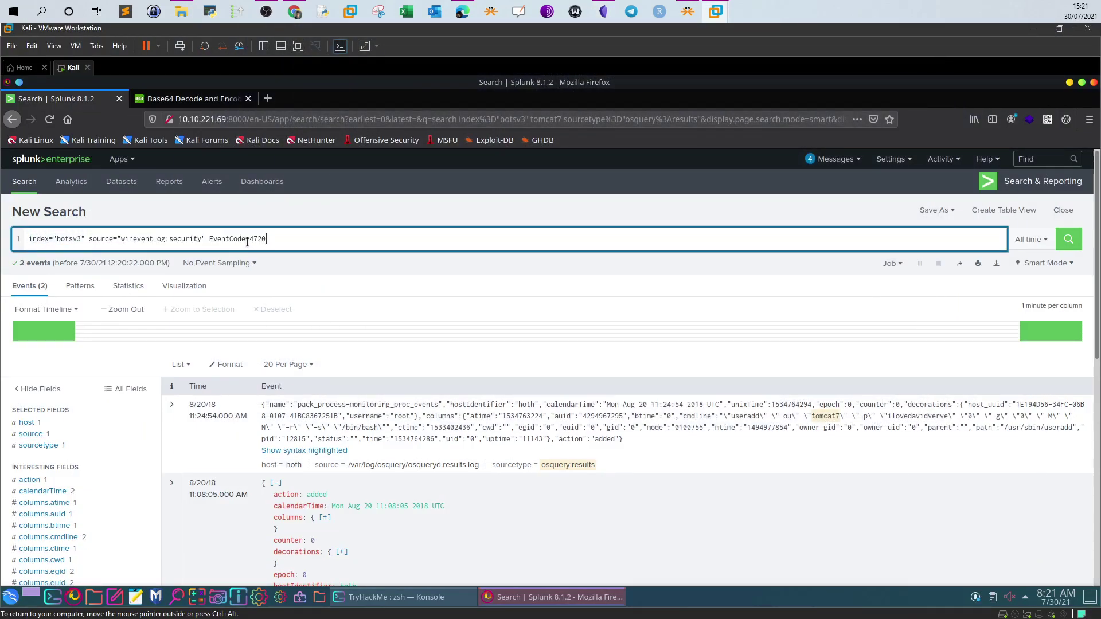
pyautogui.moveTo(251, 240); pyautogui.dragTo(261, 240)
pyautogui.click(1068, 240)
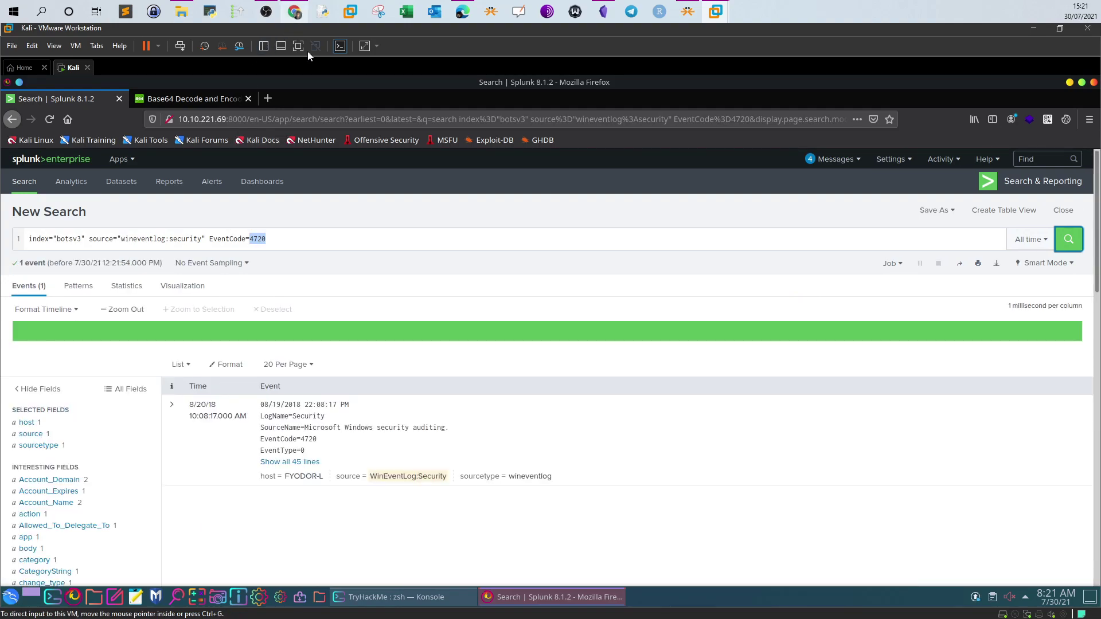
pyautogui.click(303, 462)
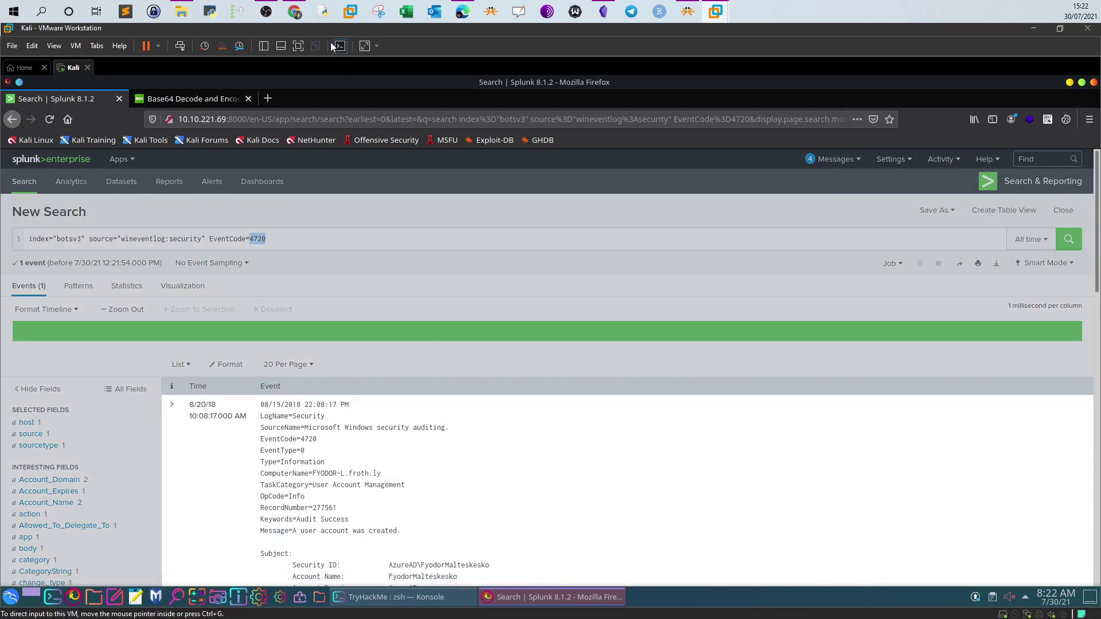
# Check the new account name svcvnc against the TryHackMe question
pyautogui.click(295, 12)
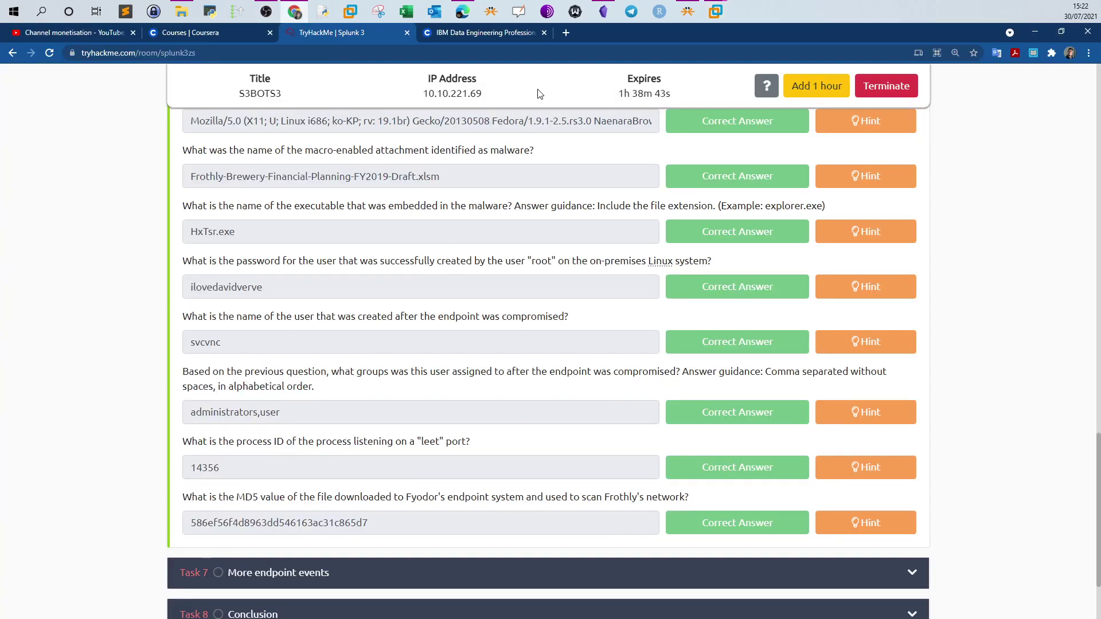
pyautogui.moveTo(715, 11)
pyautogui.click(749, 57)
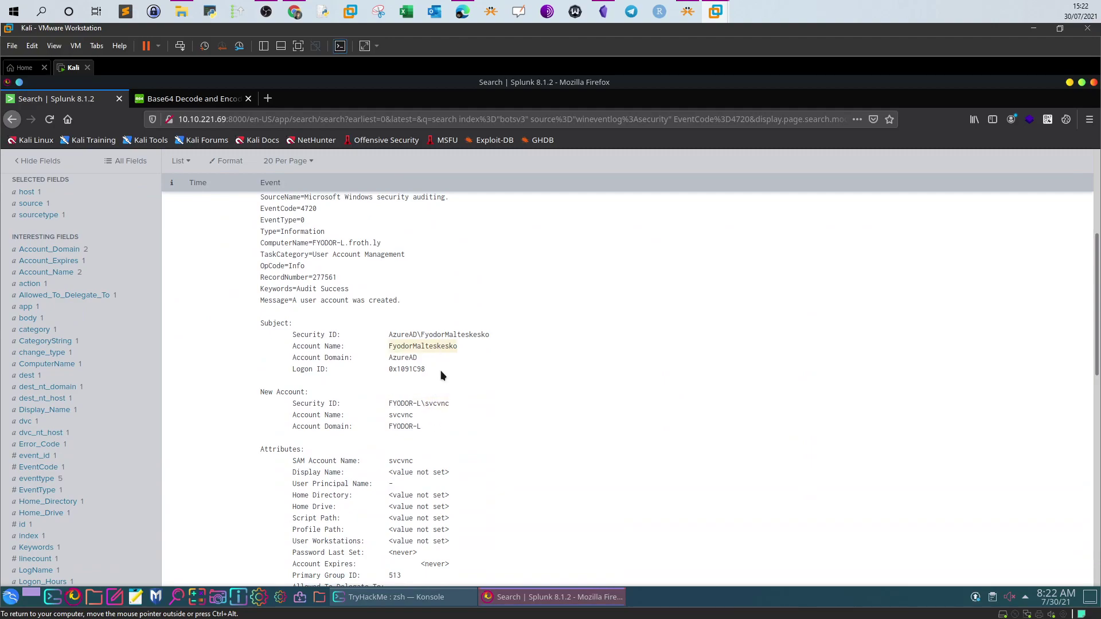
pyautogui.moveTo(417, 465); pyautogui.dragTo(393, 462)
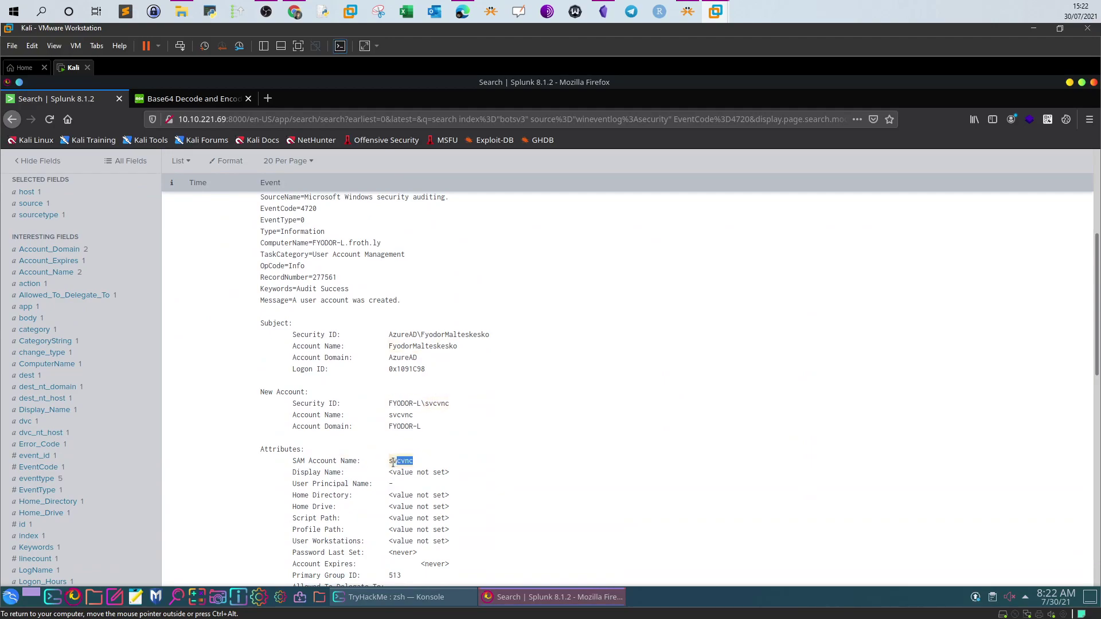
pyautogui.scroll(-3, 376, 471)
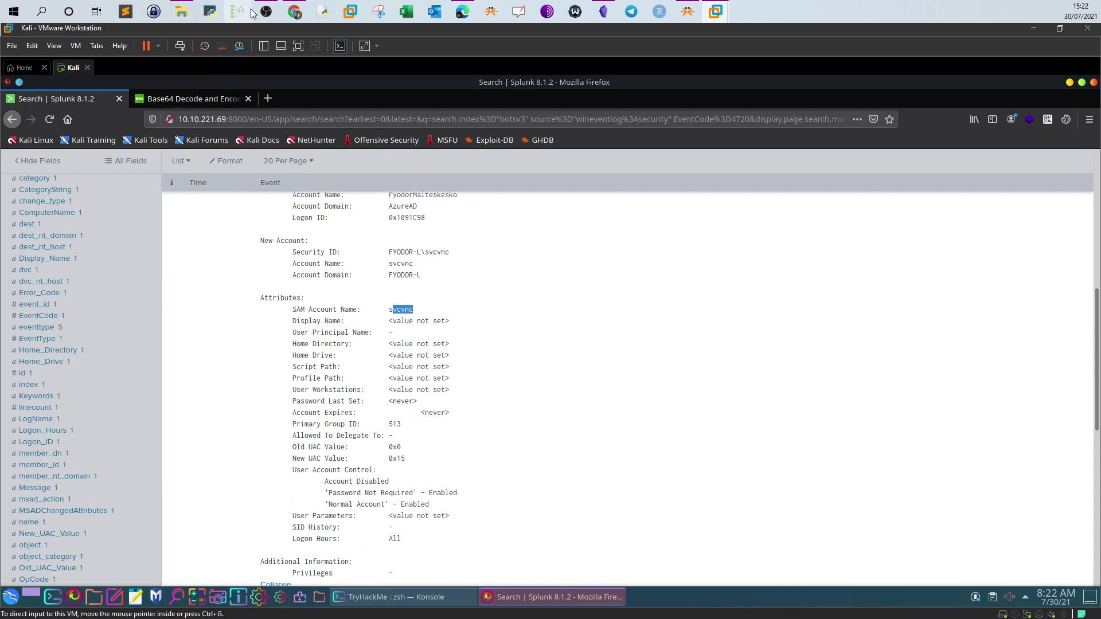
pyautogui.click(291, 13)
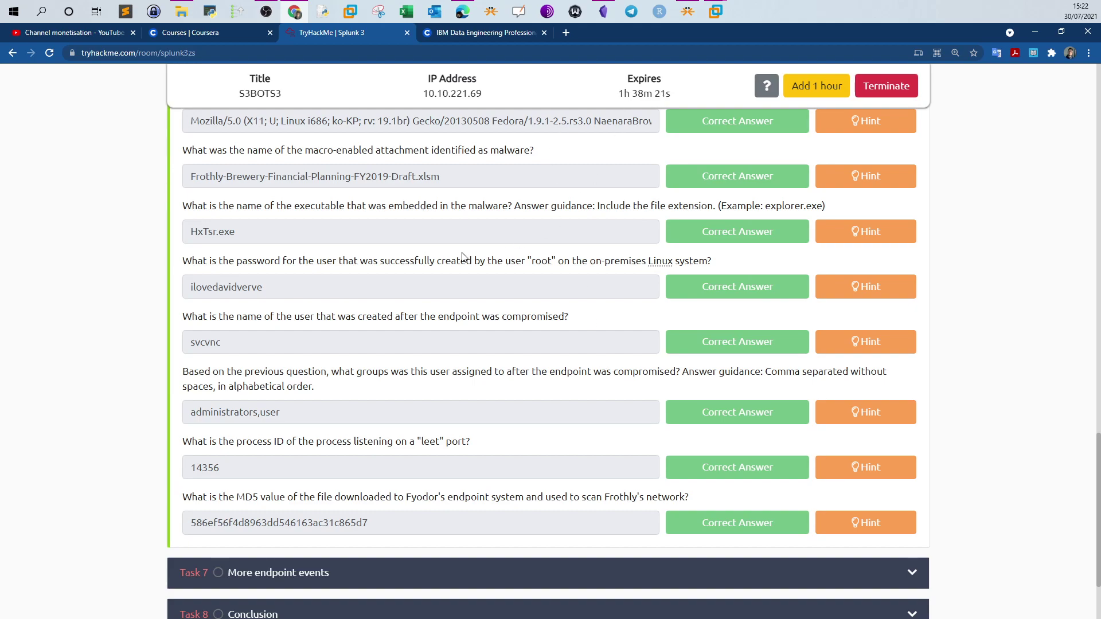
pyautogui.click(716, 11)
pyautogui.scroll(5, 385, 234)
pyautogui.scroll(3, 383, 234)
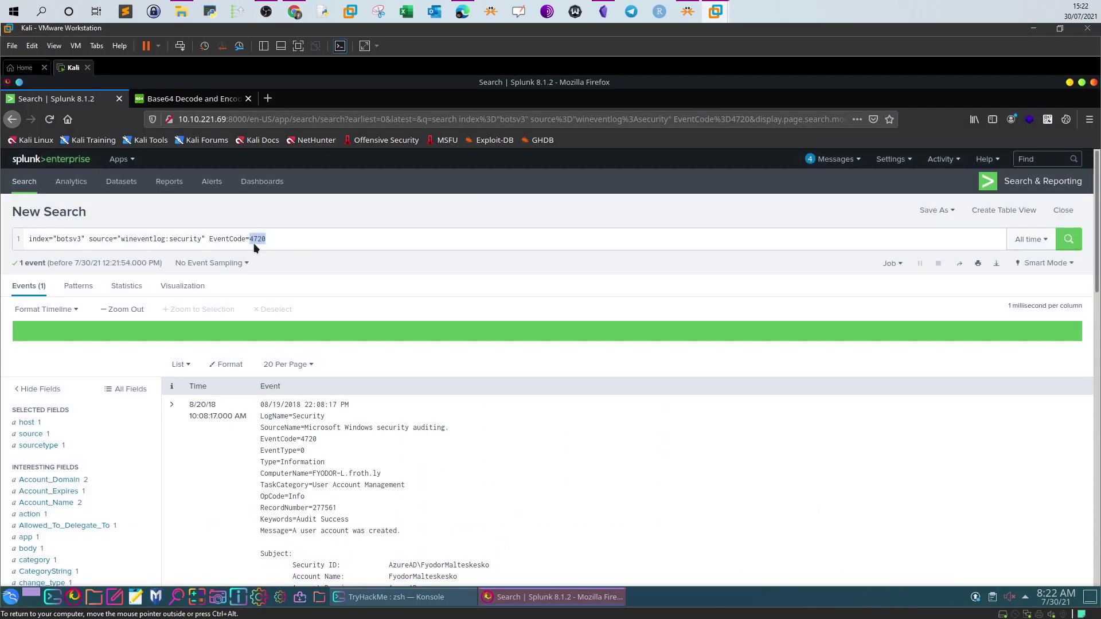
# Replace EventCode=4720 with svcvnc in the security search and run it
pyautogui.moveTo(210, 238); pyautogui.dragTo(305, 237)
pyautogui.press('BackSpace')
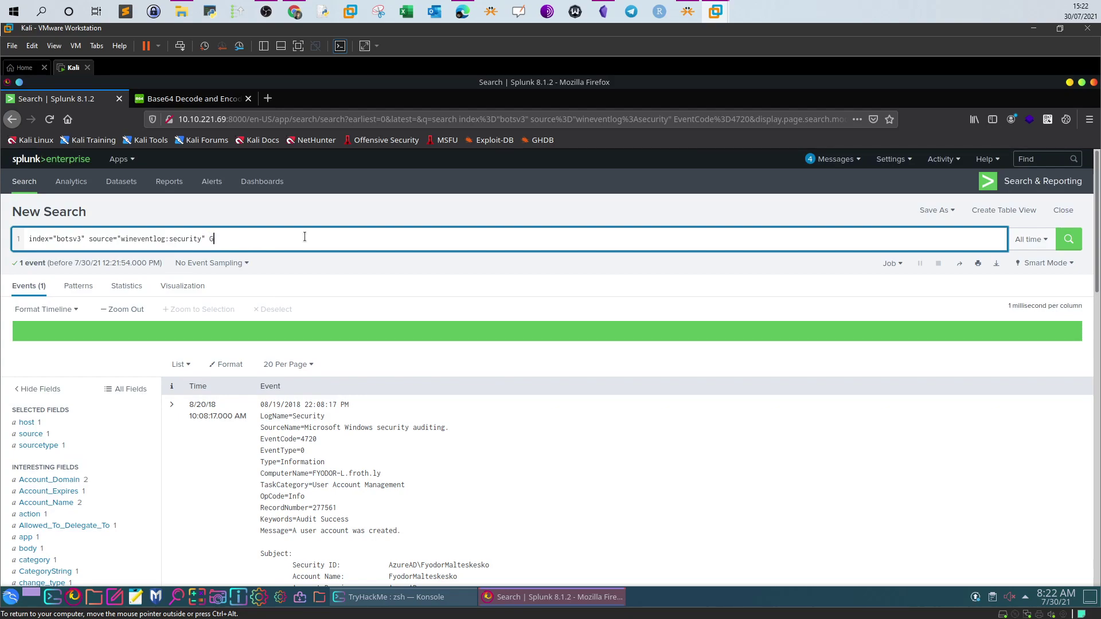
pyautogui.press('Return')
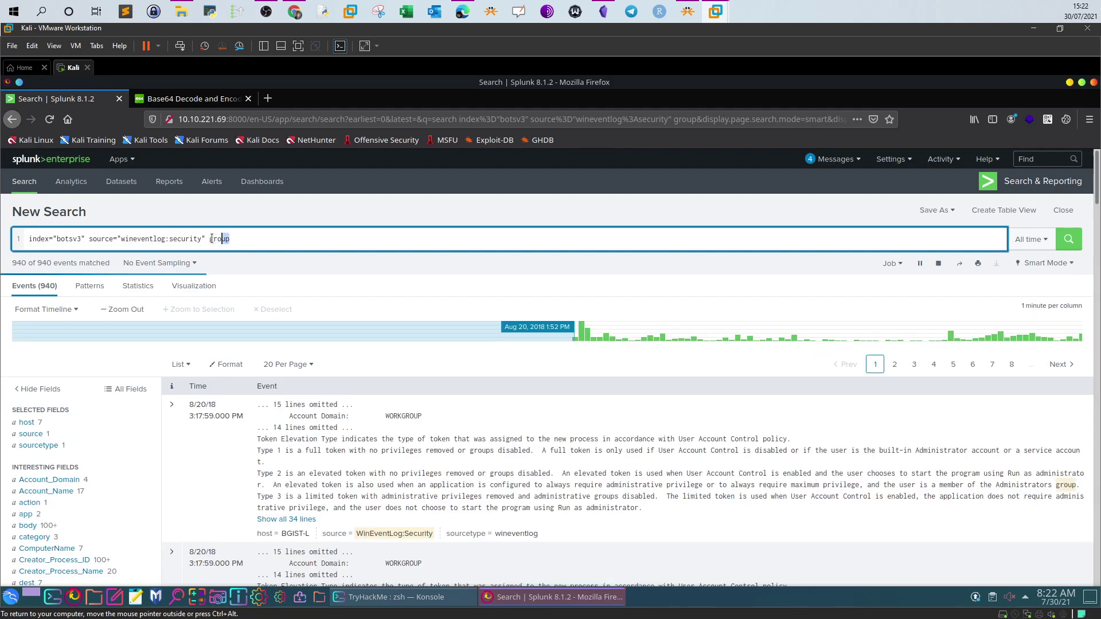
pyautogui.write('sv')
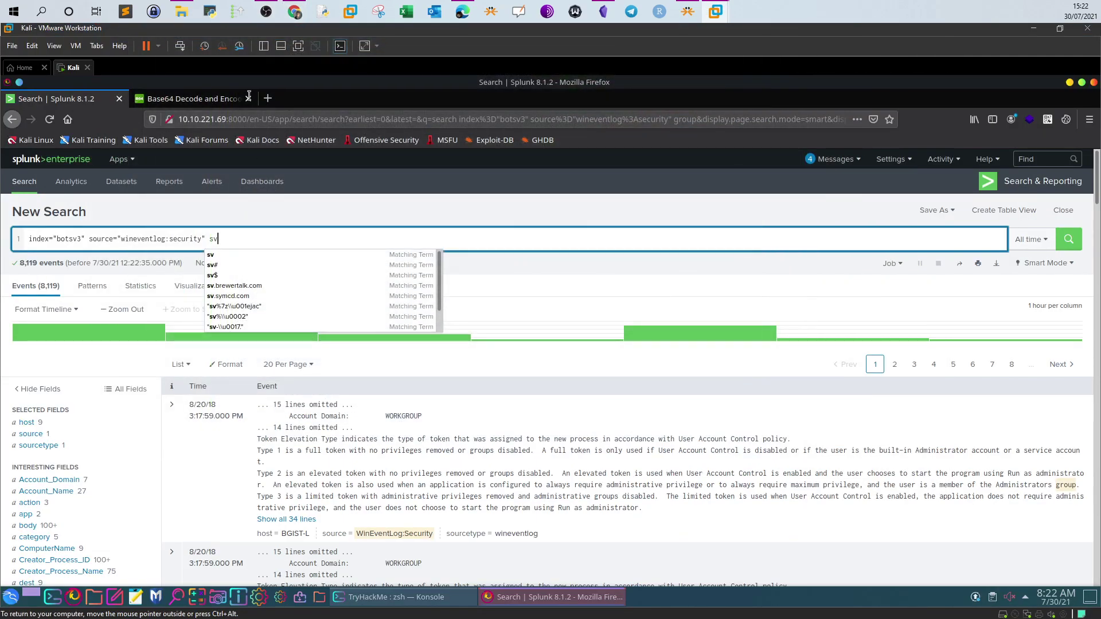
pyautogui.click(292, 15)
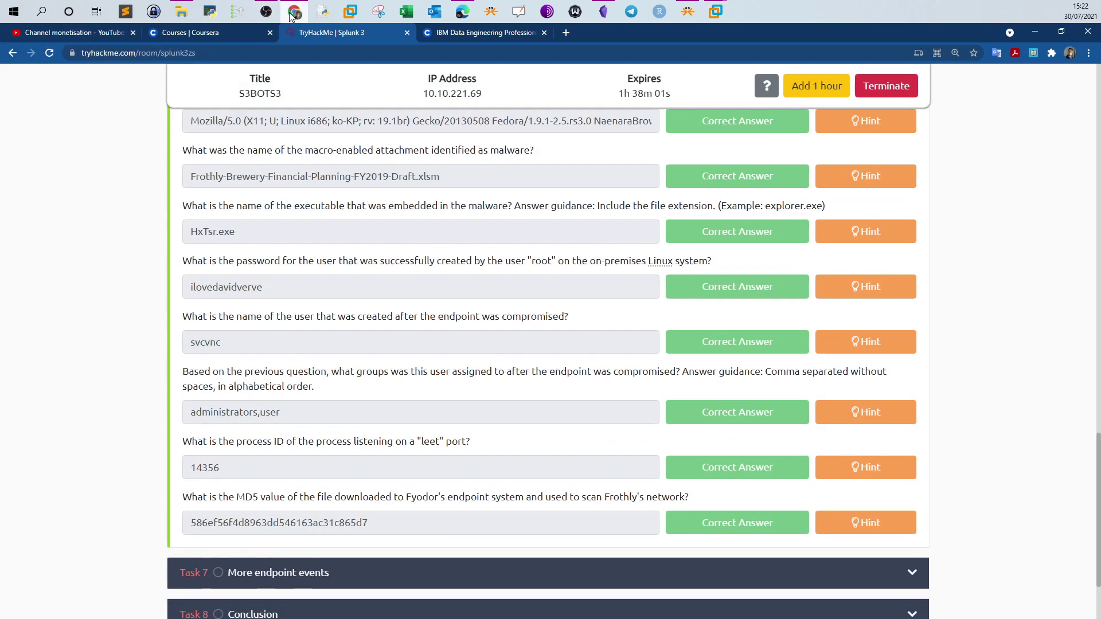
pyautogui.click(291, 16)
pyautogui.write('ce="wineventlog:security" svc')
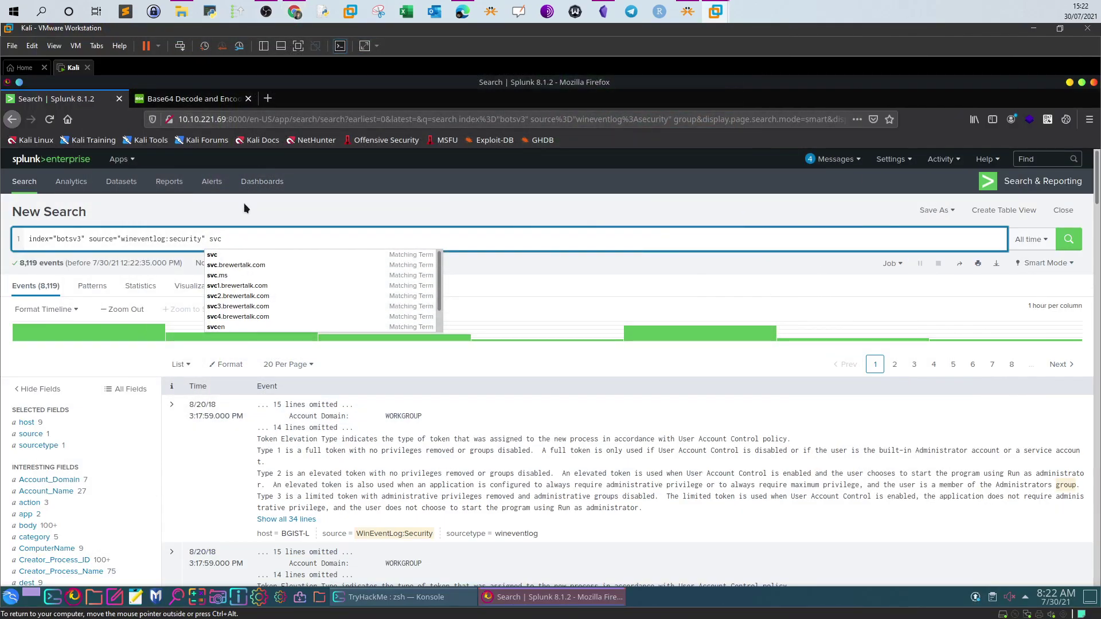
pyautogui.press('Return')
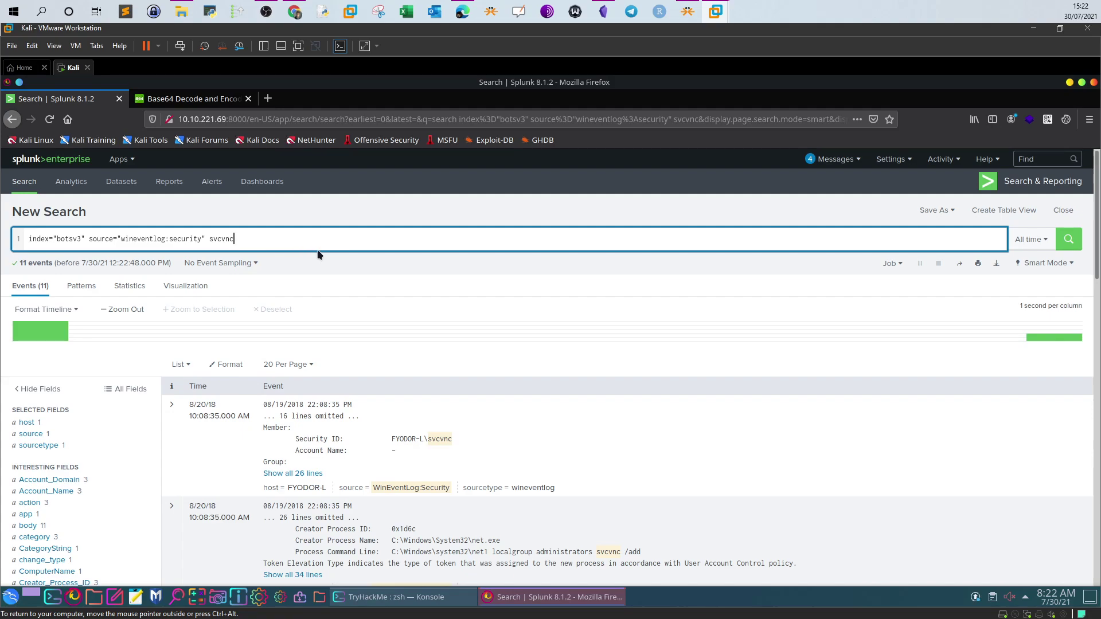
pyautogui.scroll(-3, 315, 253)
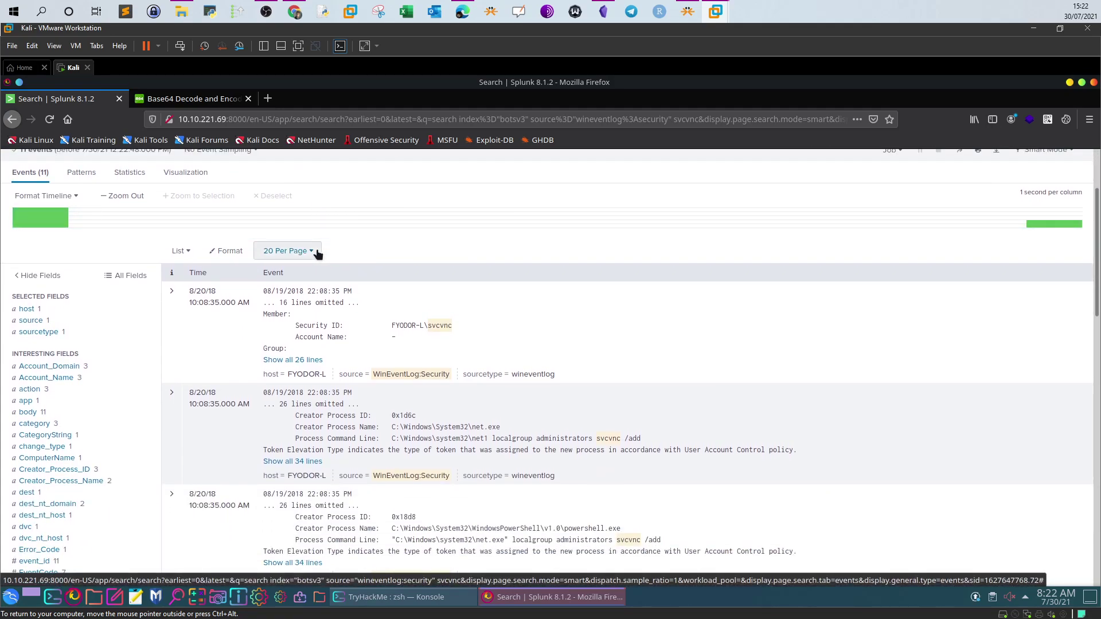
pyautogui.scroll(-3, 317, 254)
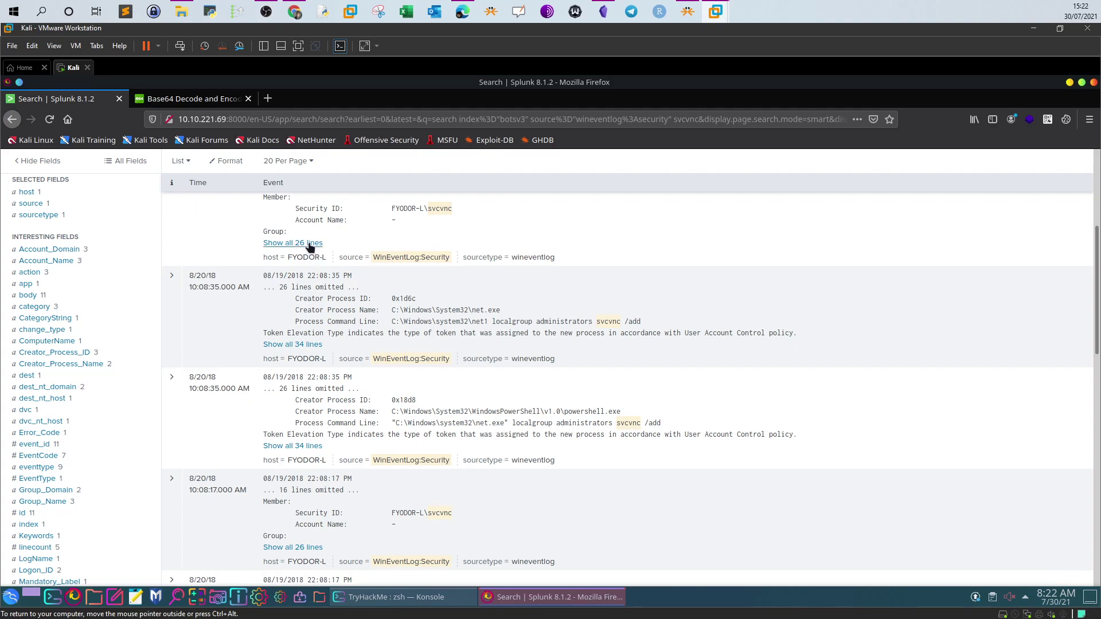
# Copy EventCode=4732 from the member-added event and append it to the svcvnc query
pyautogui.click(310, 243)
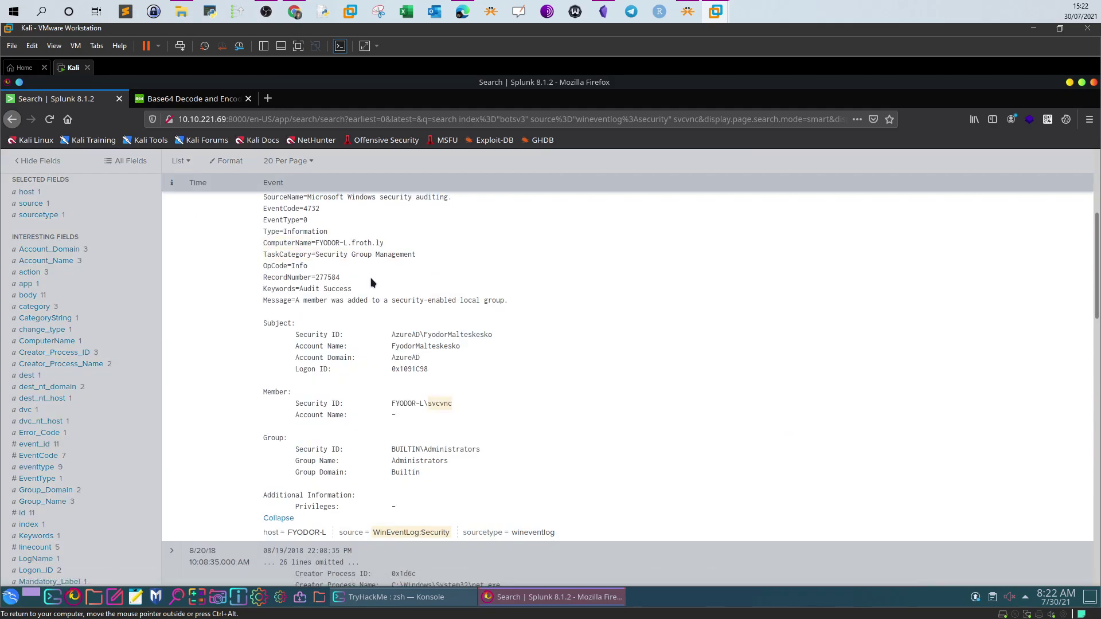
pyautogui.scroll(2, 371, 278)
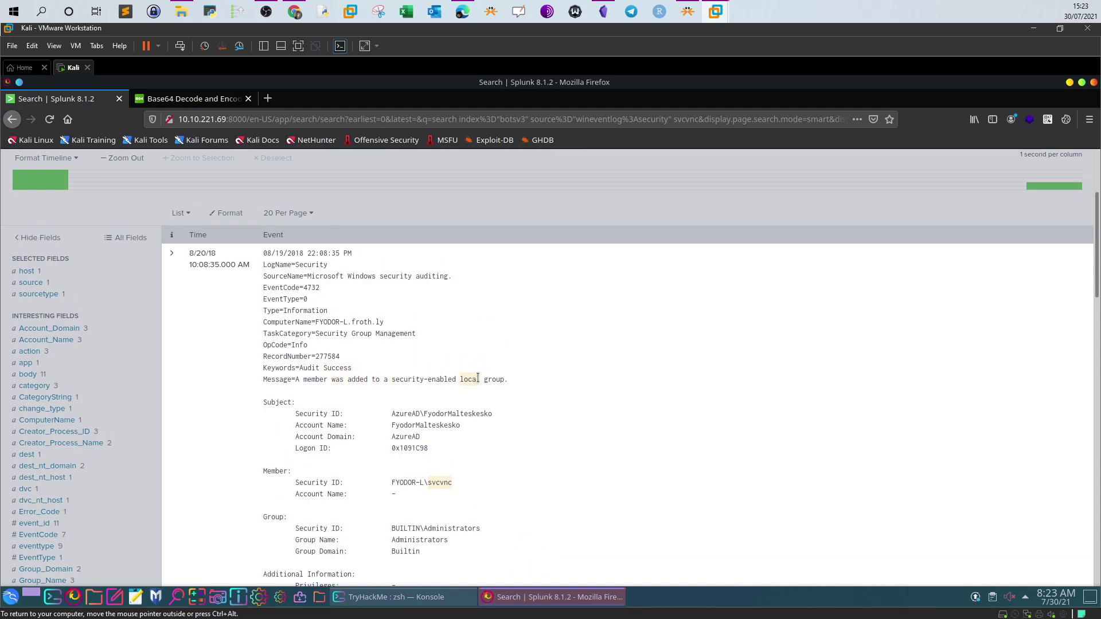
pyautogui.moveTo(505, 379); pyautogui.dragTo(264, 379)
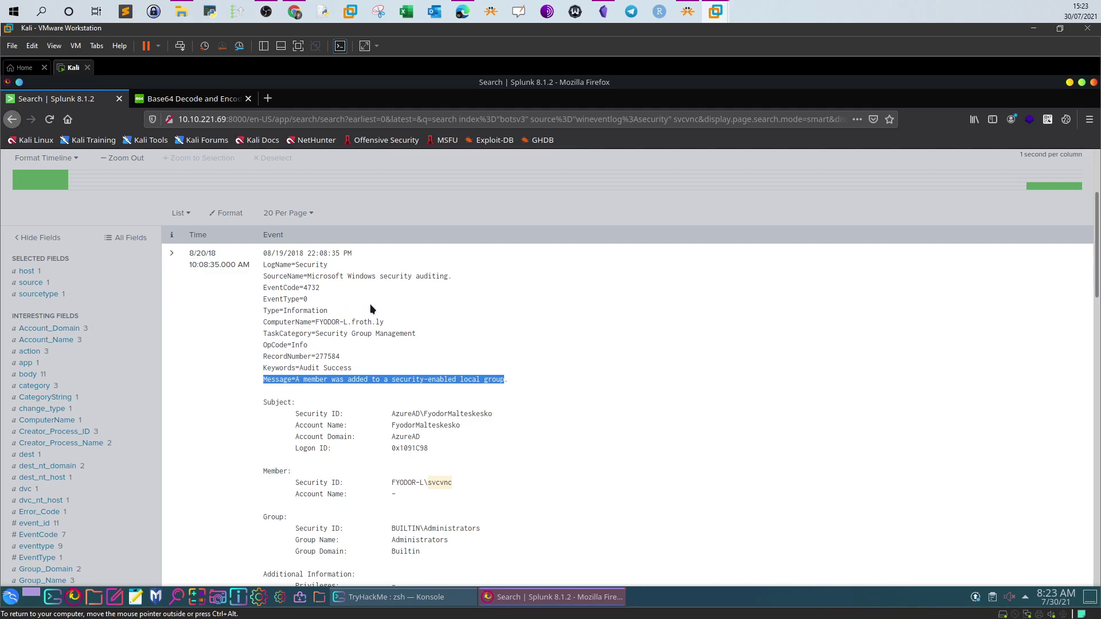
pyautogui.moveTo(283, 299)
pyautogui.mouseDown()
pyautogui.moveTo(268, 298)
pyautogui.moveTo(320, 293)
pyautogui.moveTo(265, 287)
pyautogui.mouseUp()
pyautogui.rightClick(269, 288)
pyautogui.click(285, 298)
pyautogui.scroll(5, 327, 314)
pyautogui.click(280, 244)
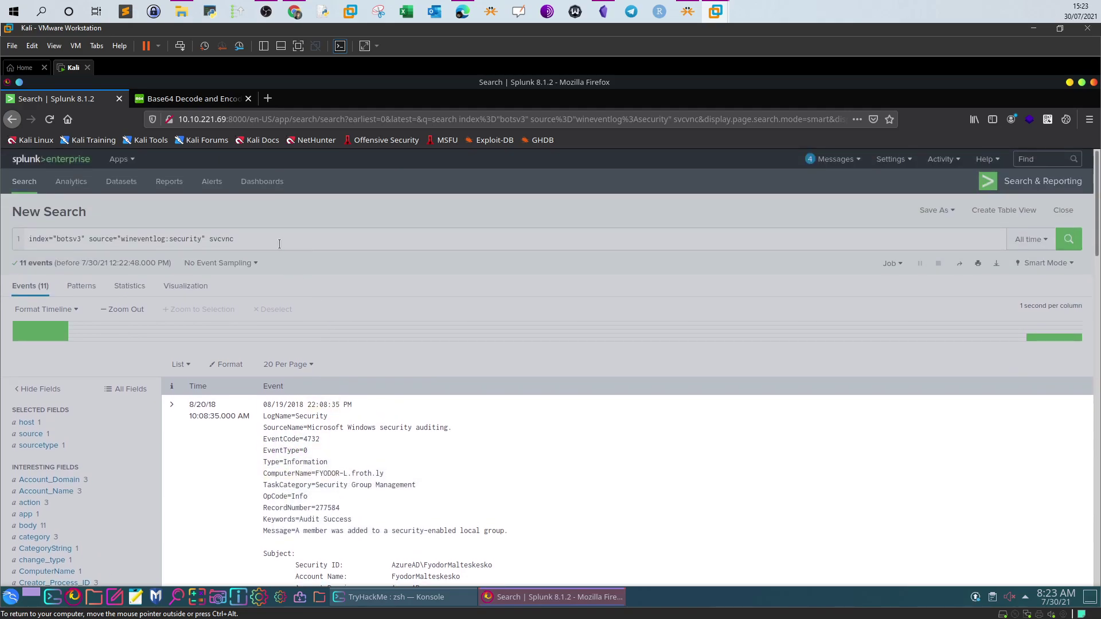
pyautogui.scroll(-5, 280, 244)
pyautogui.scroll(5, 290, 263)
pyautogui.click(275, 241)
pyautogui.hotkey('ctrl', 'v')
# Run the EventCode=4732 search and read the Administrators and Users group names
pyautogui.click(1060, 246)
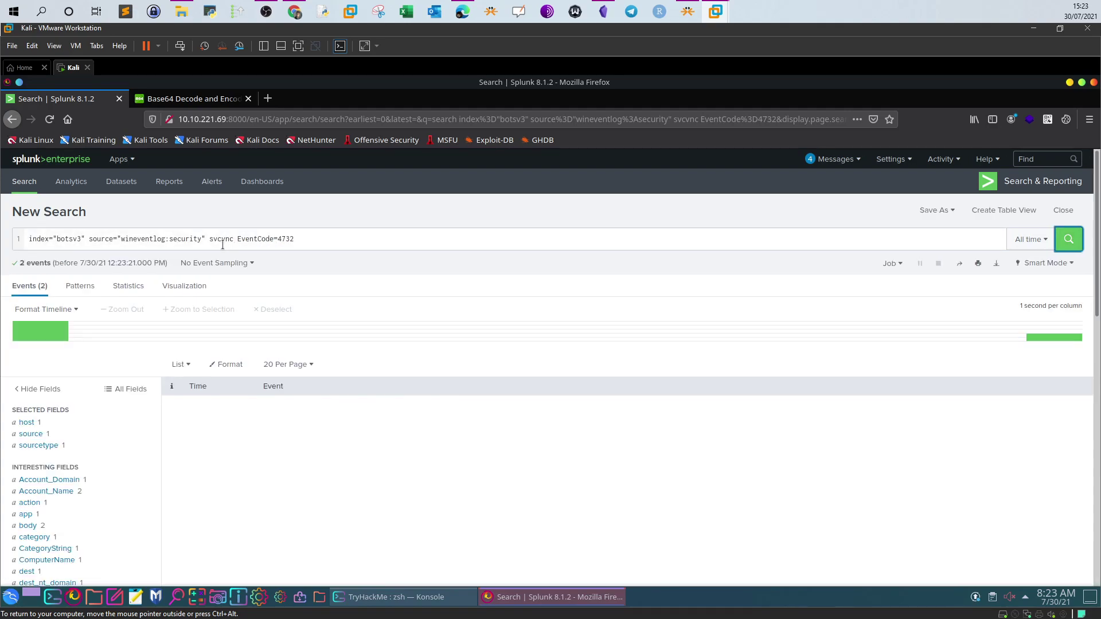
pyautogui.scroll(-3, 289, 367)
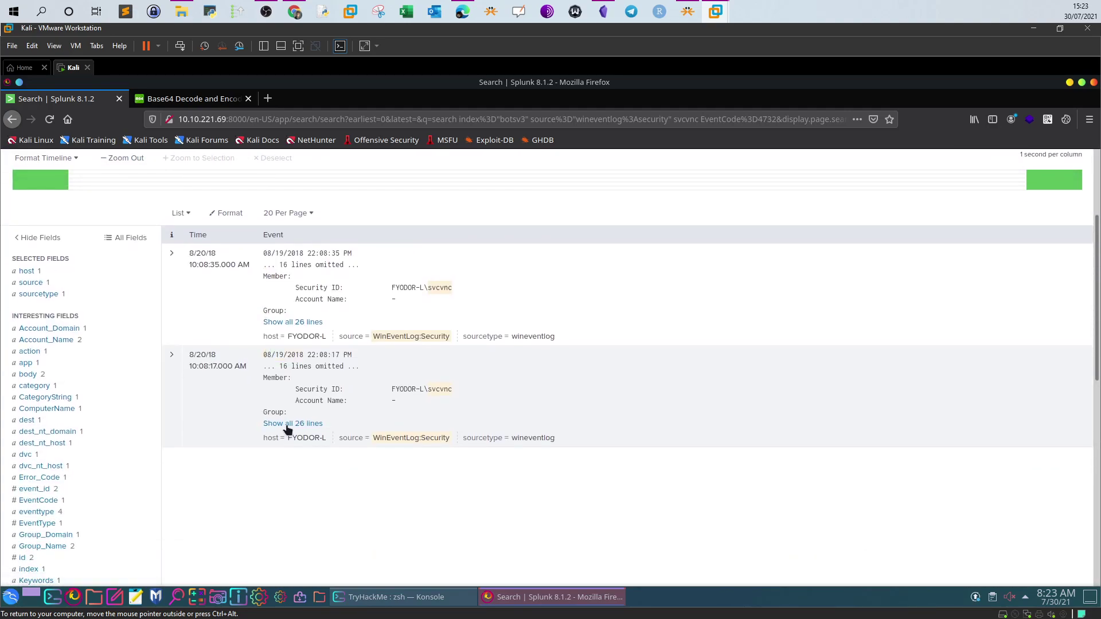
pyautogui.click(288, 425)
pyautogui.scroll(-5, 304, 413)
pyautogui.doubleClick(398, 412)
pyautogui.scroll(4, 398, 412)
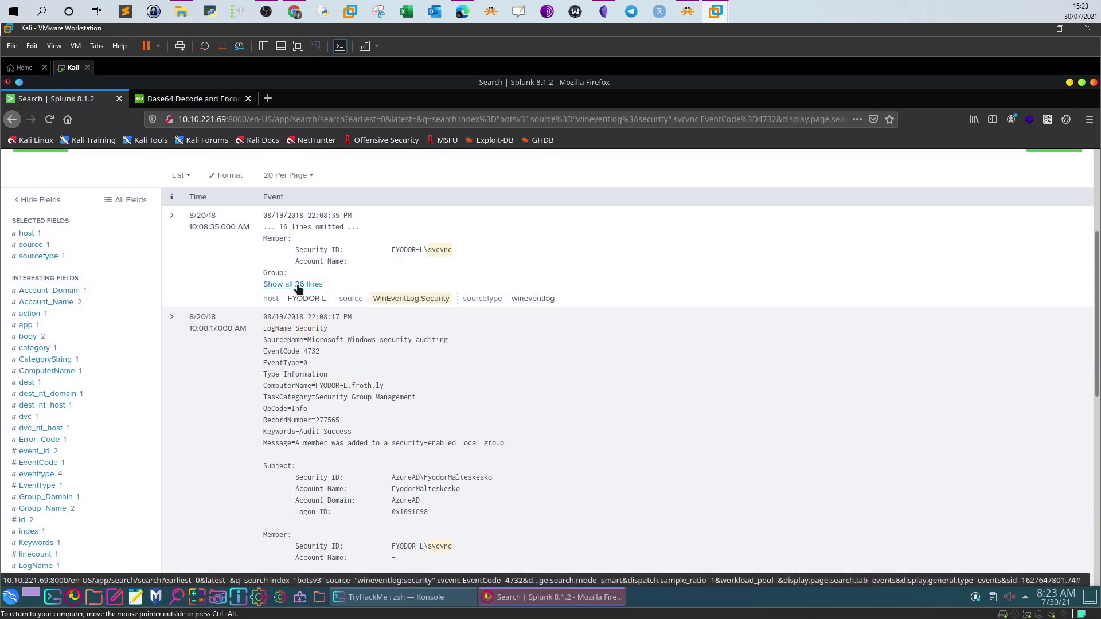
pyautogui.click(298, 285)
pyautogui.scroll(-4, 344, 344)
pyautogui.doubleClick(424, 385)
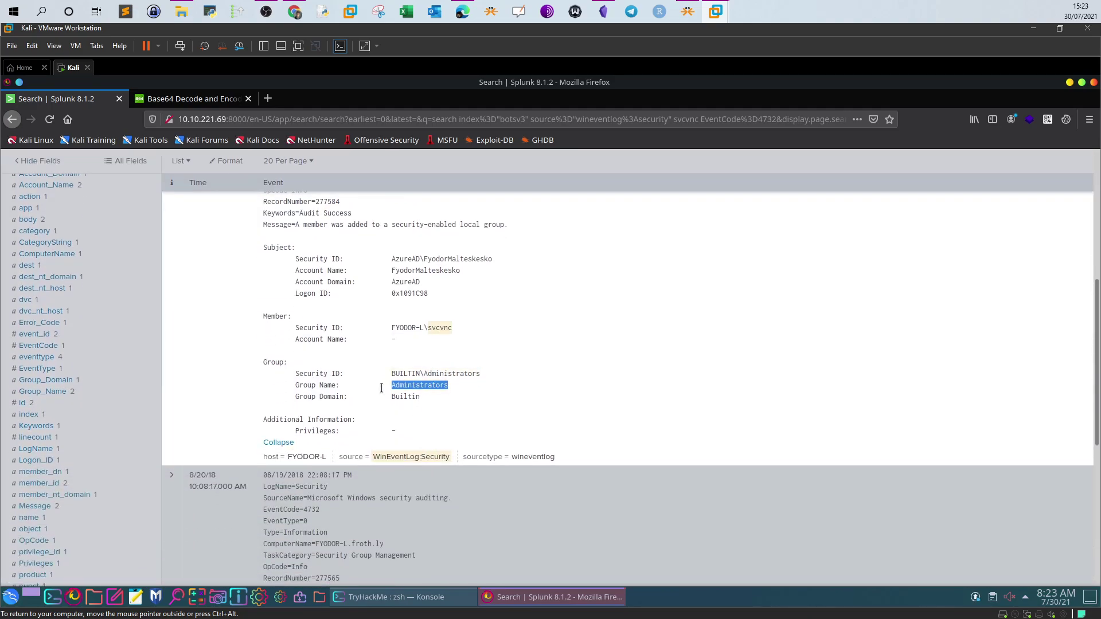
pyautogui.click(294, 12)
pyautogui.scroll(-1, 284, 412)
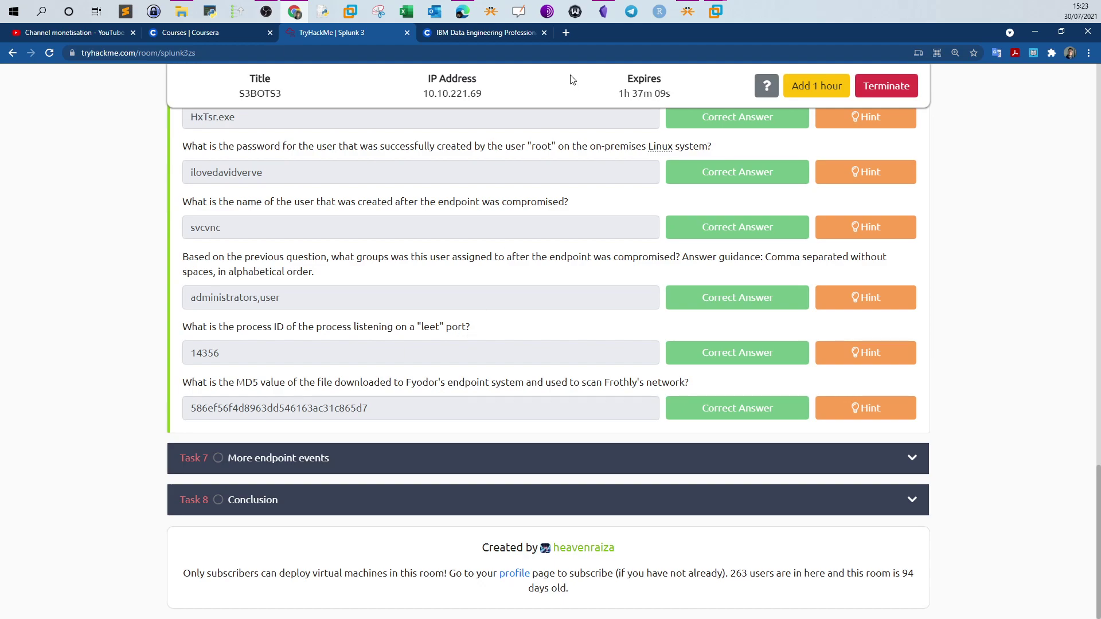
# Google 'leet port' in a new browser tab to learn it means port 1337
pyautogui.click(566, 39)
pyautogui.write('leet por')
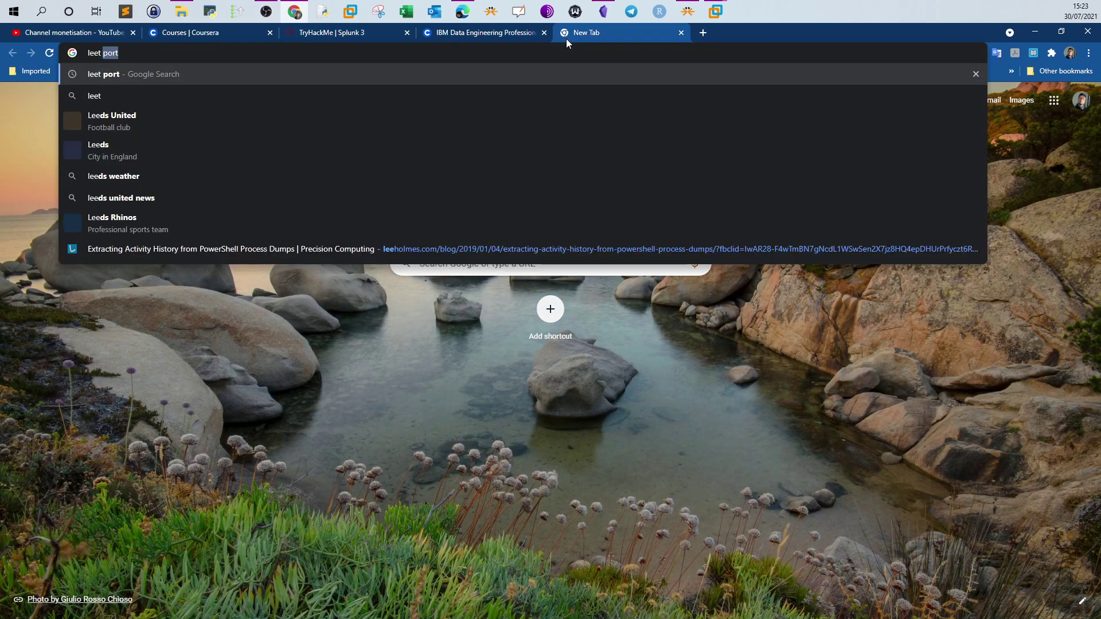
pyautogui.write('t')
pyautogui.press('Return')
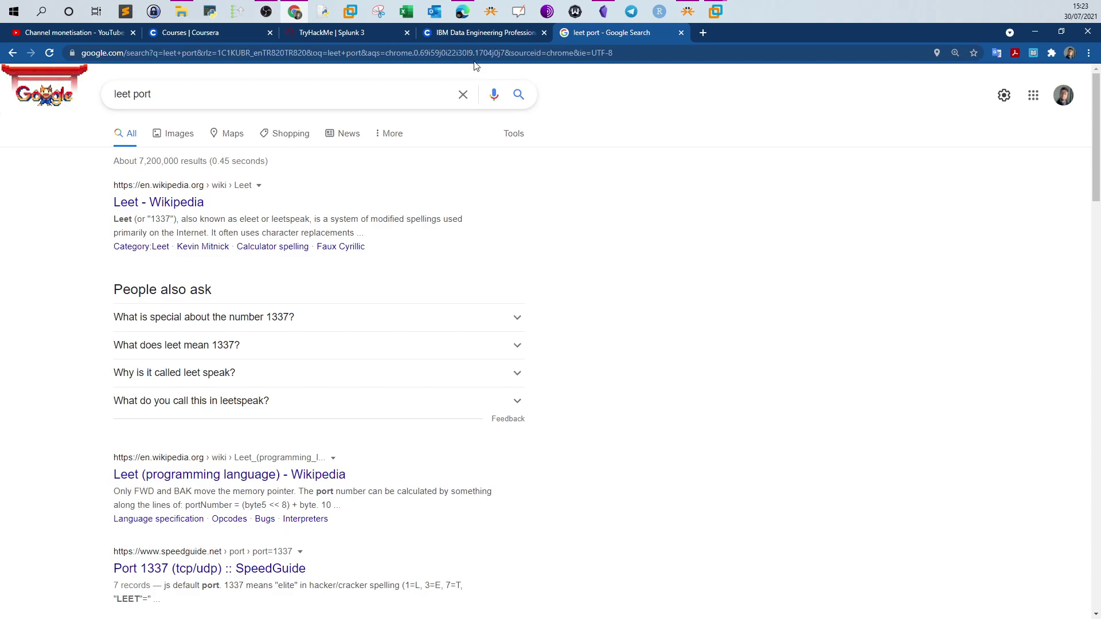
pyautogui.click(353, 35)
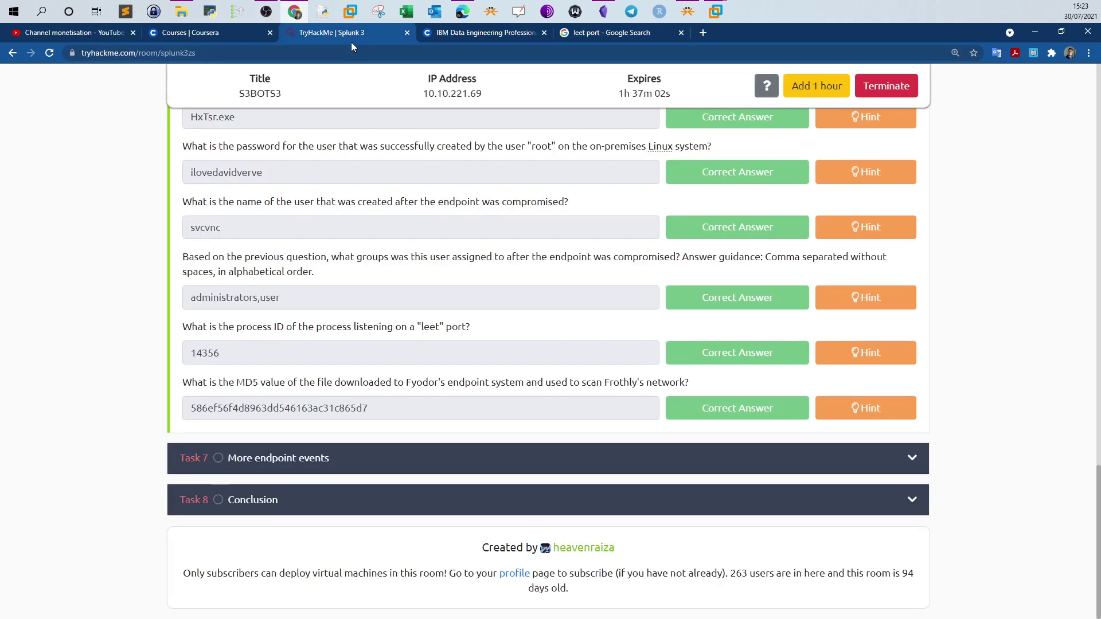
# Cut the botsv3 search down to just the term 1337 and run it
pyautogui.click(715, 12)
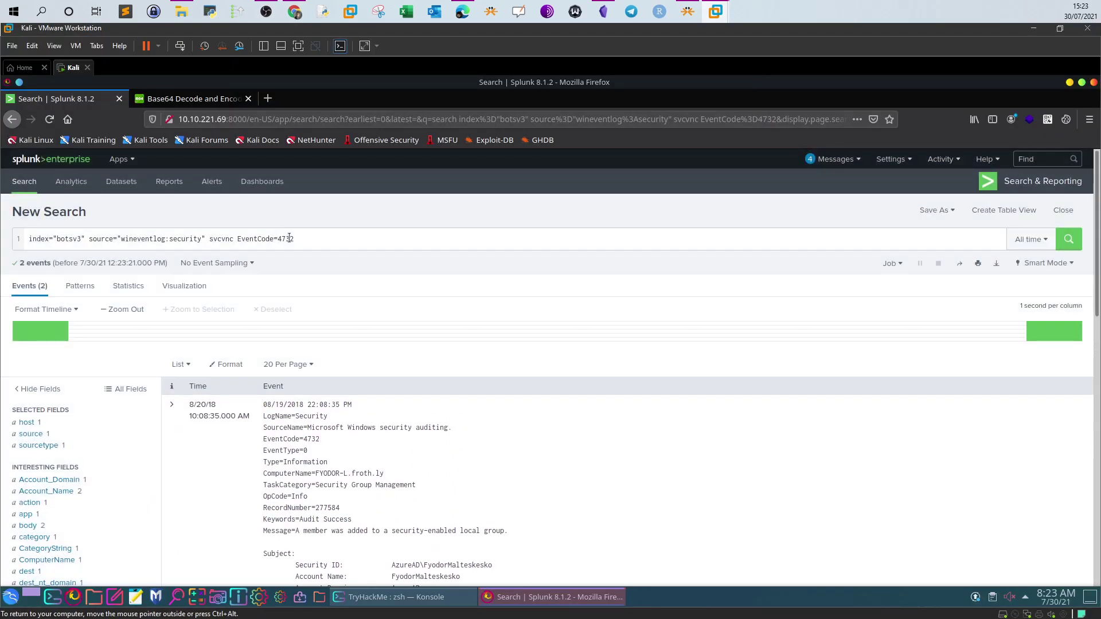
pyautogui.moveTo(314, 240); pyautogui.dragTo(89, 240)
pyautogui.press('BackSpace')
pyautogui.write('337')
pyautogui.press('Return')
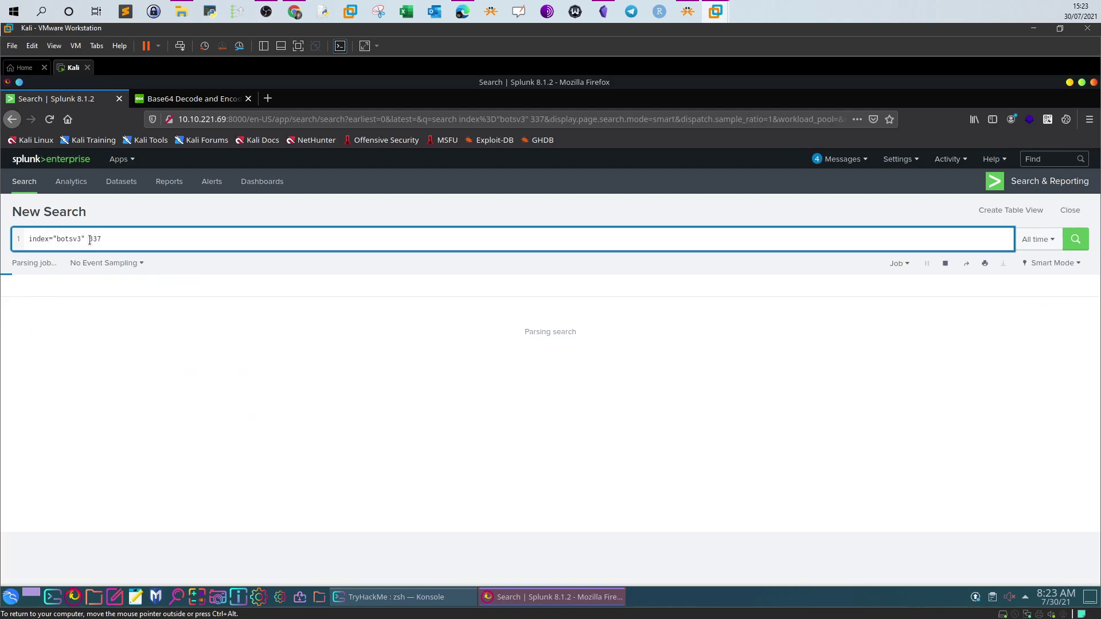
pyautogui.click(91, 240)
pyautogui.write('1')
pyautogui.press('Return')
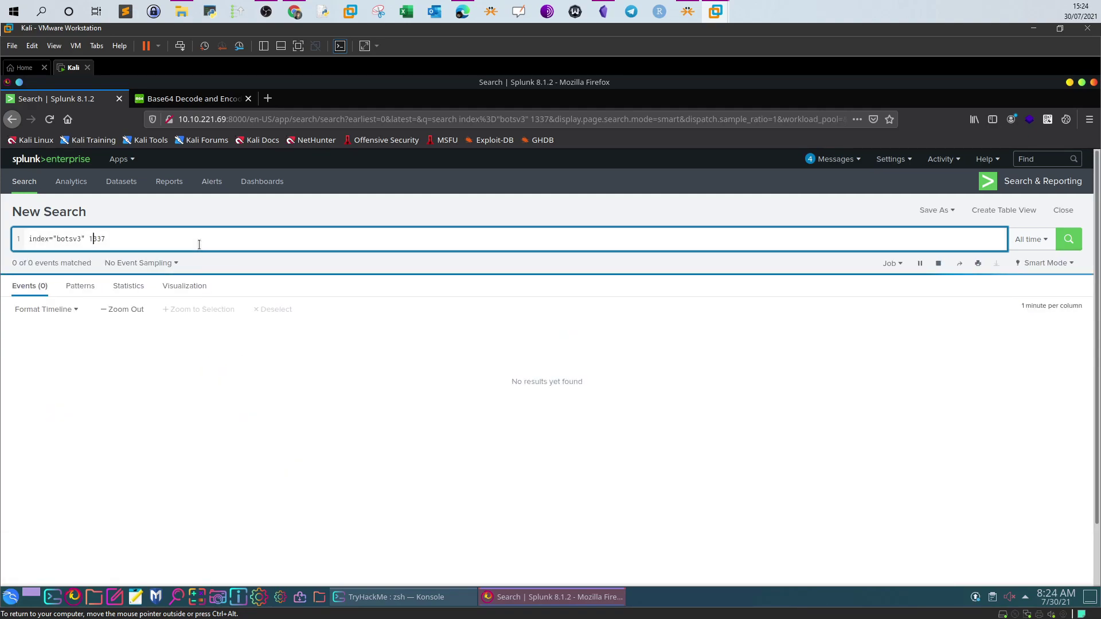
# Review the top source and sourcetype values for the 1337 results
pyautogui.click(295, 11)
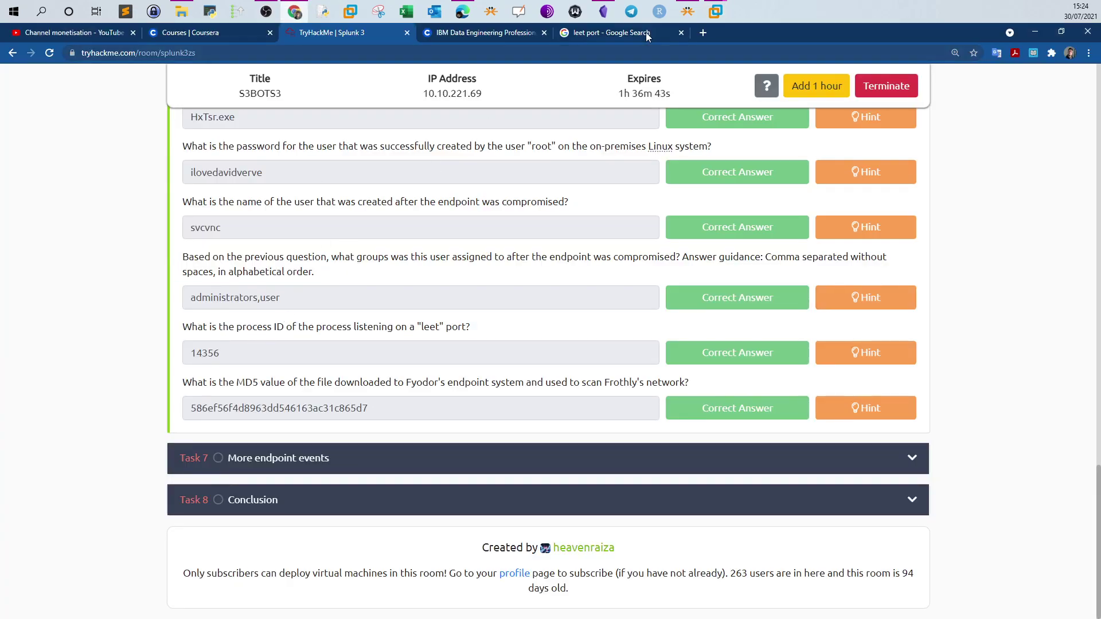
pyautogui.click(715, 12)
pyautogui.scroll(-3, 220, 352)
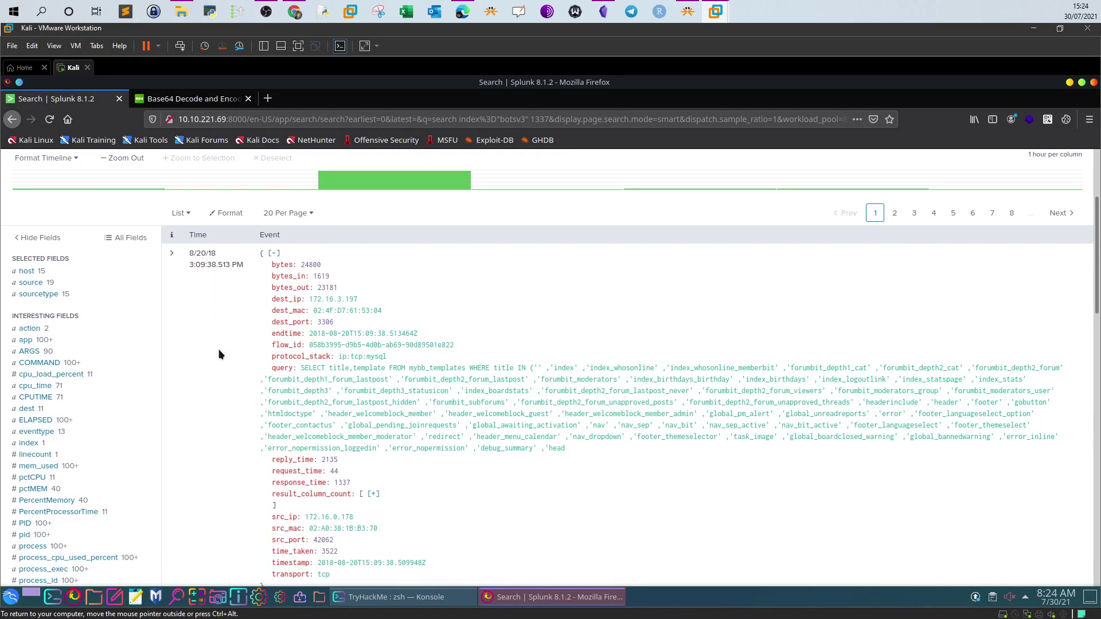
pyautogui.click(39, 293)
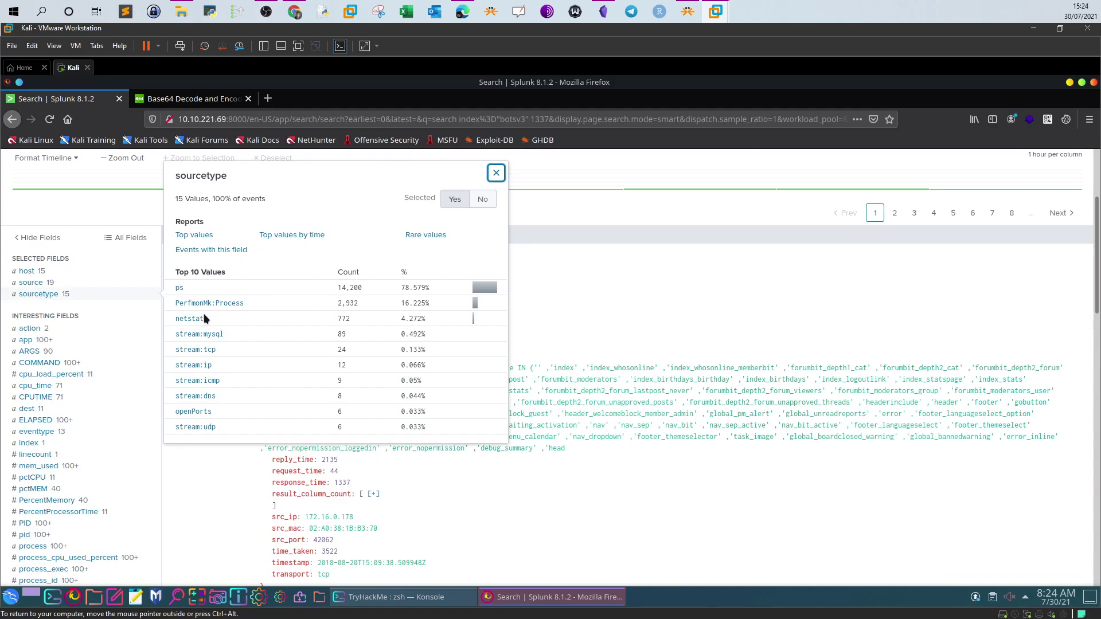
pyautogui.click(33, 282)
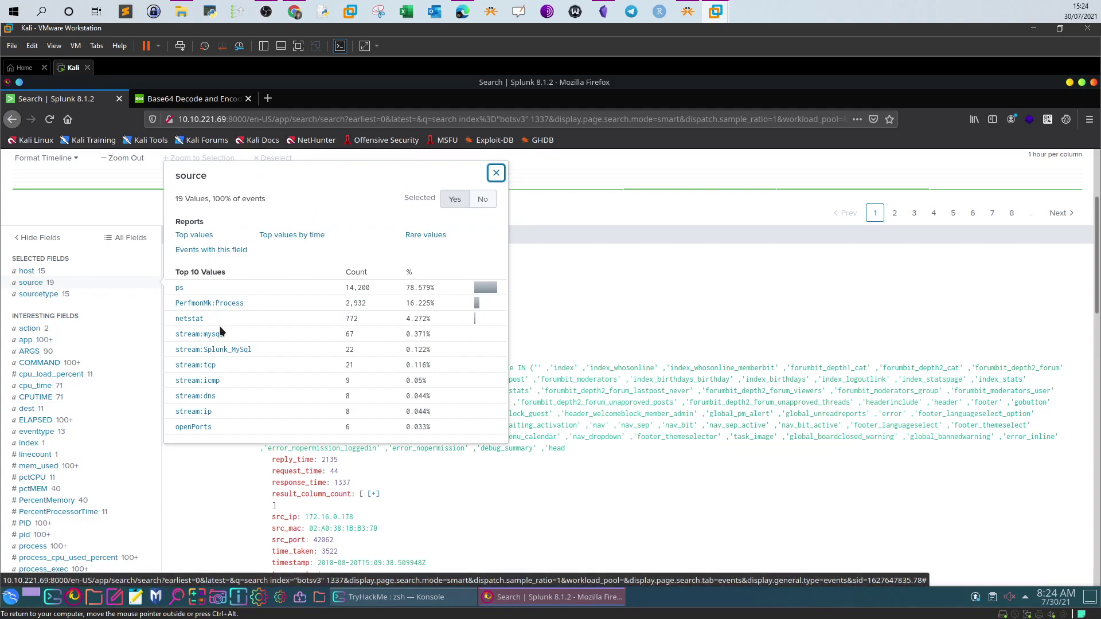
pyautogui.click(52, 295)
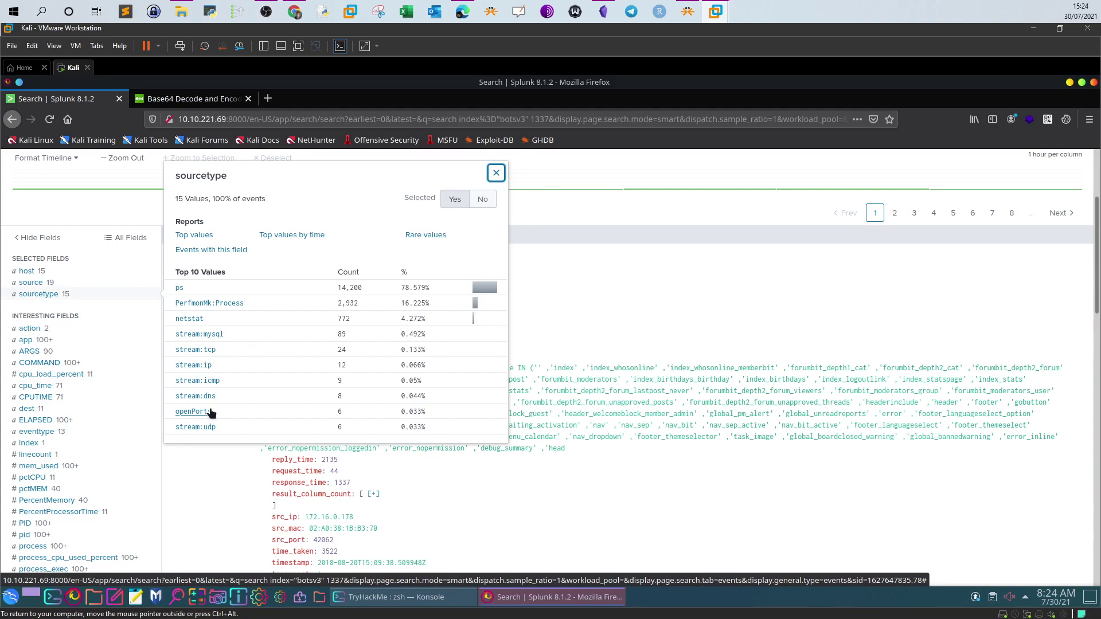
pyautogui.click(212, 465)
pyautogui.scroll(-2, 93, 433)
pyautogui.click(322, 210)
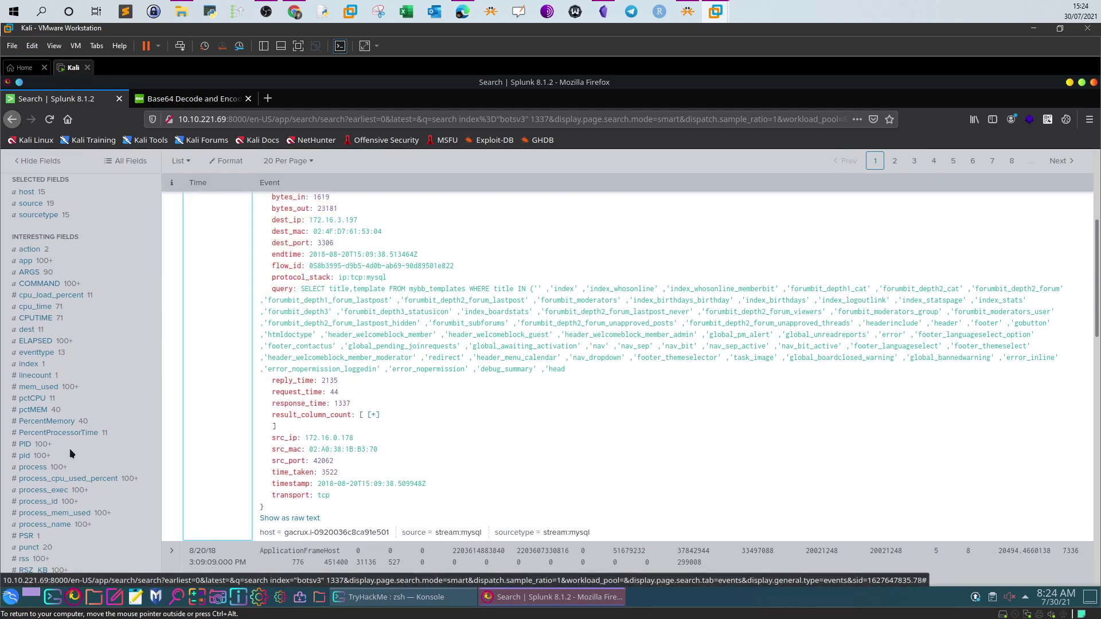
# Inspect the PID and pid field value summaries
pyautogui.click(25, 443)
pyautogui.click(24, 455)
pyautogui.scroll(-3, 101, 435)
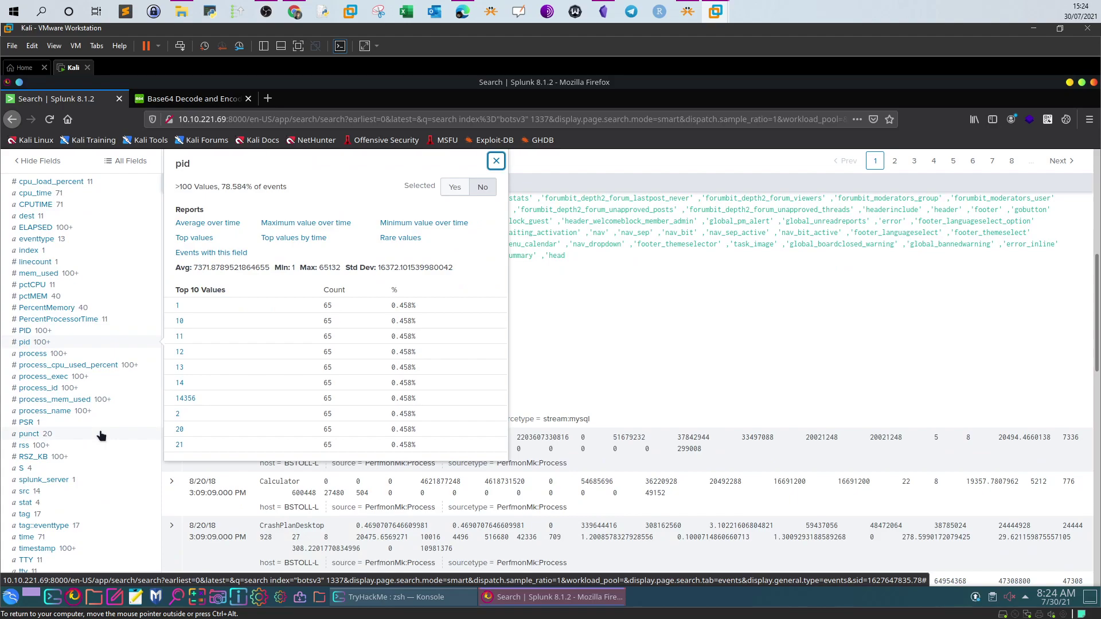
pyautogui.scroll(-4, 101, 436)
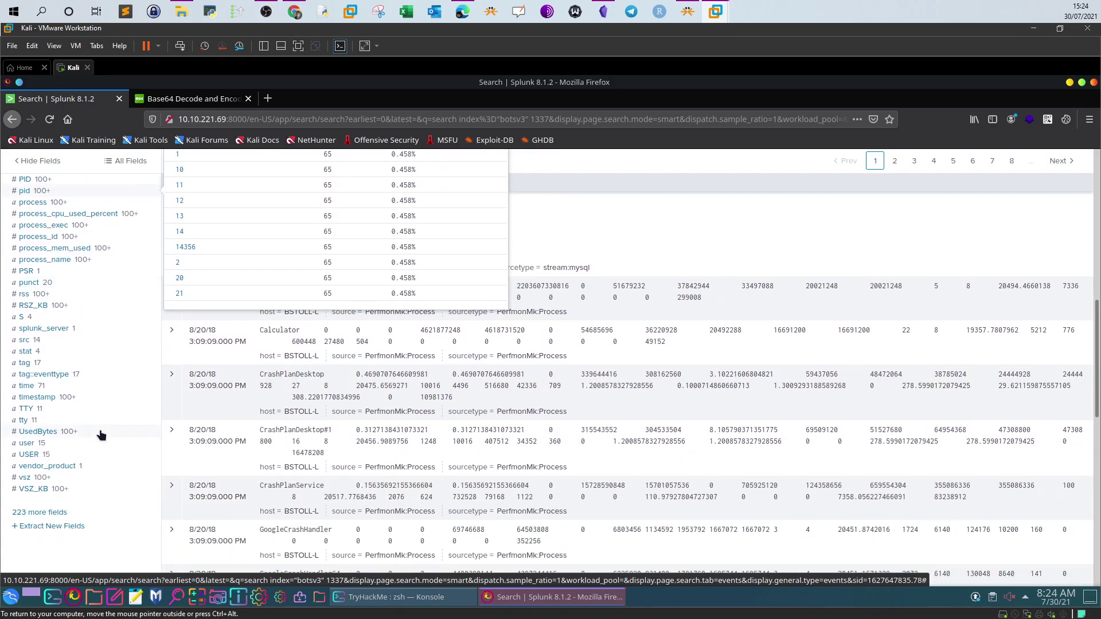
pyautogui.scroll(4, 101, 435)
pyautogui.click(496, 162)
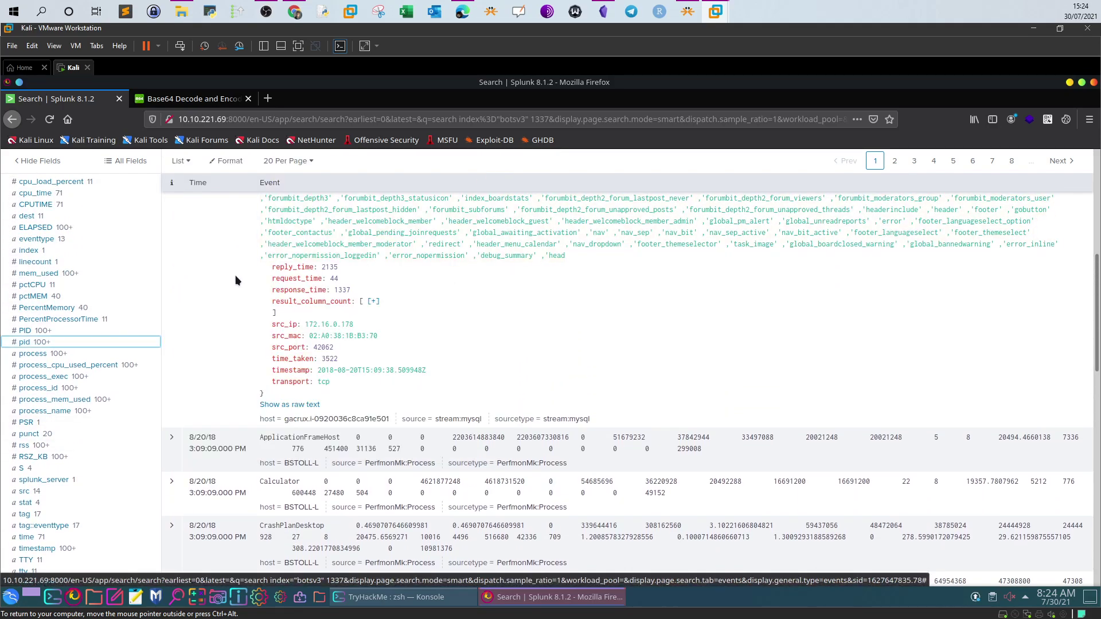
pyautogui.scroll(5, 232, 307)
# Check the top source, sourcetype and dest values once more
pyautogui.click(35, 282)
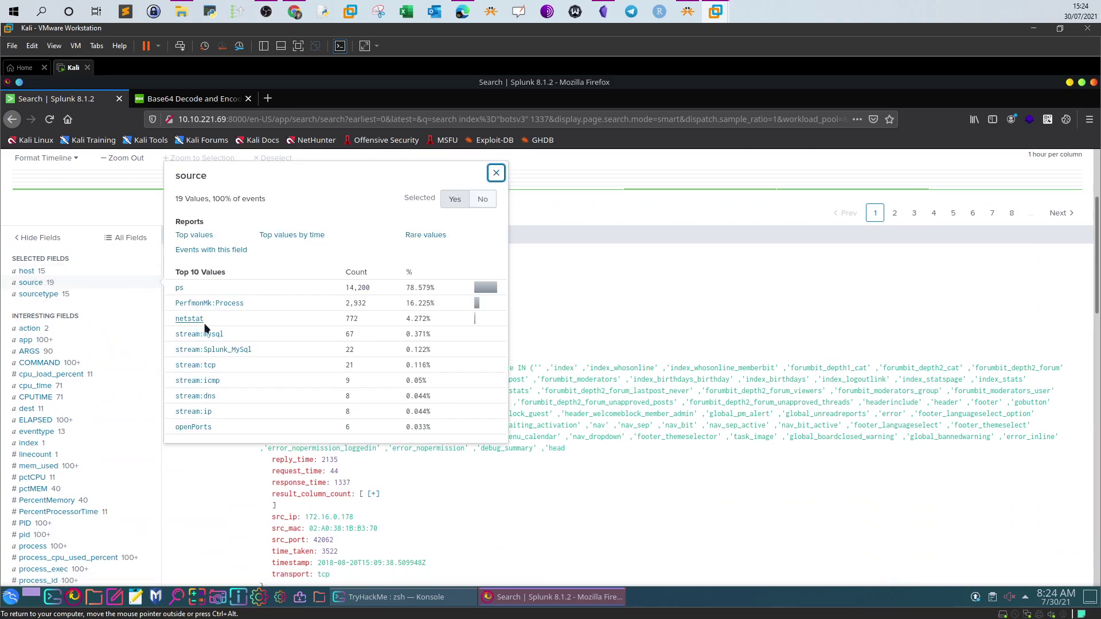
pyautogui.click(50, 294)
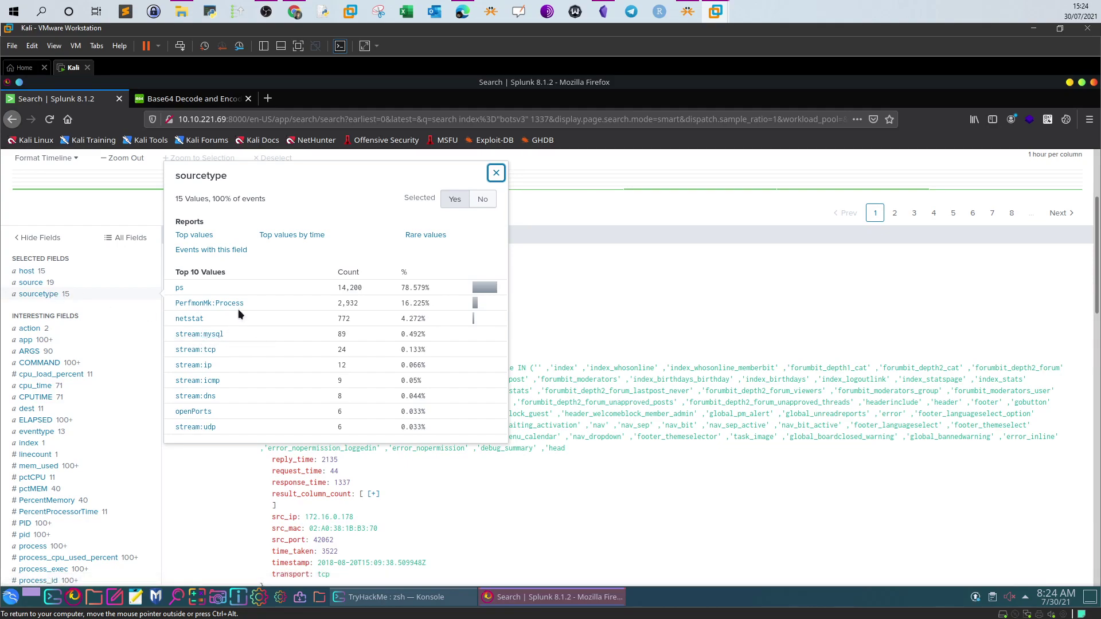
pyautogui.click(495, 173)
pyautogui.click(27, 409)
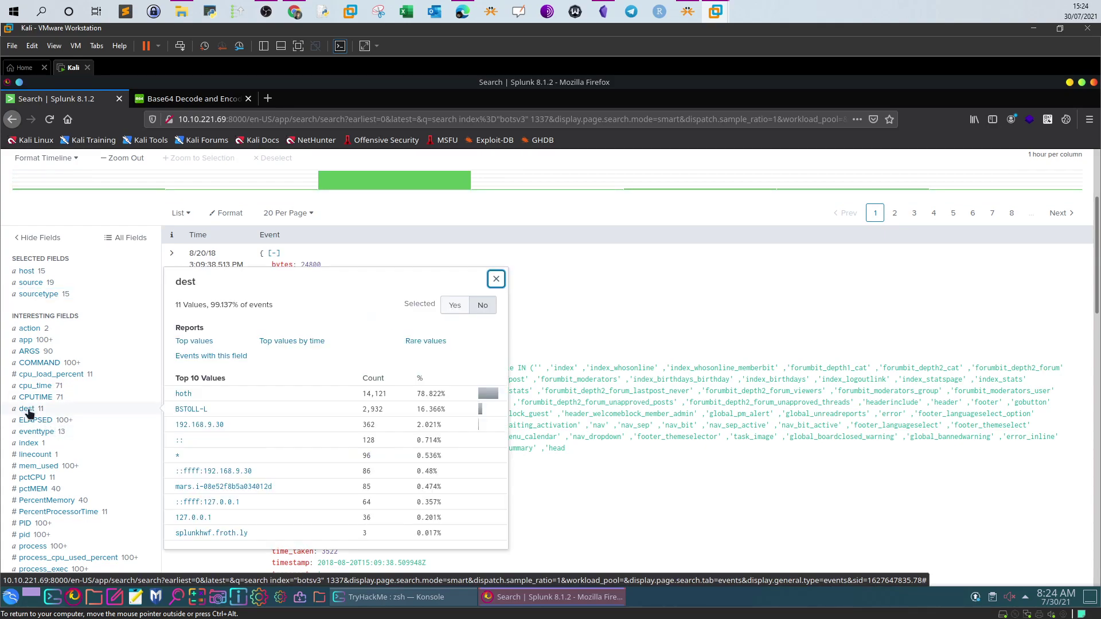
pyautogui.click(496, 280)
pyautogui.scroll(-5, 100, 398)
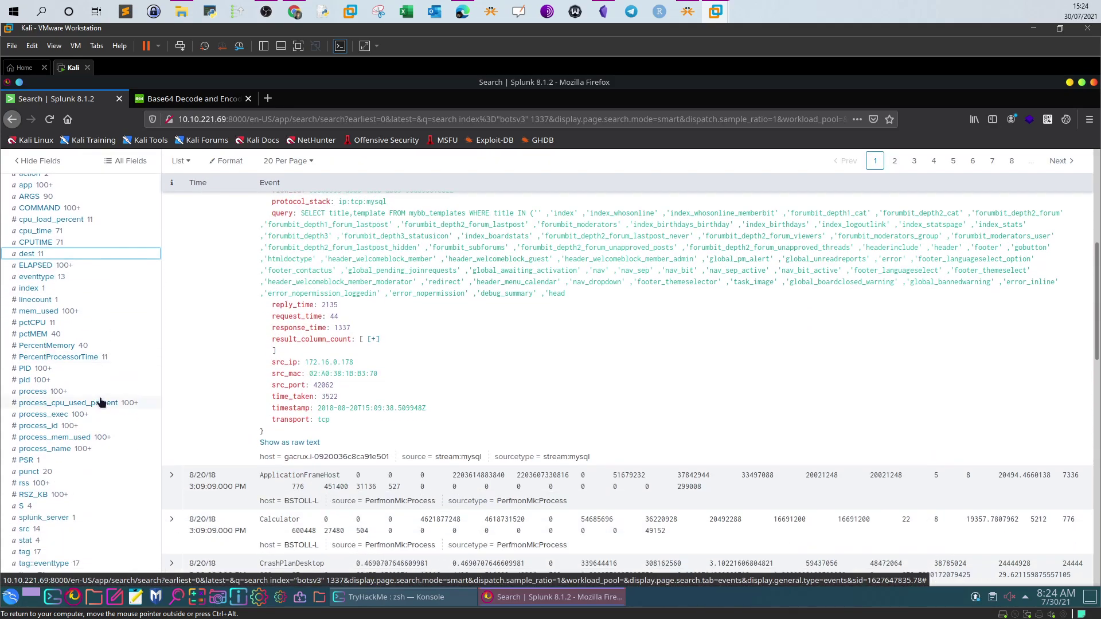
pyautogui.scroll(-3, 48, 395)
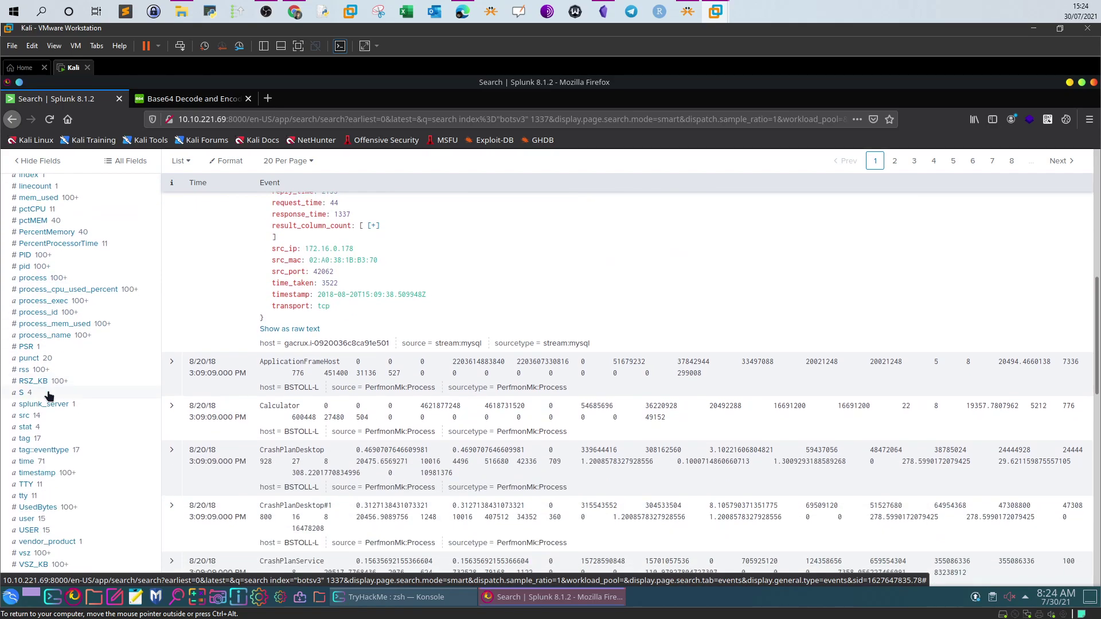
pyautogui.scroll(-2, 49, 394)
pyautogui.scroll(7, 49, 395)
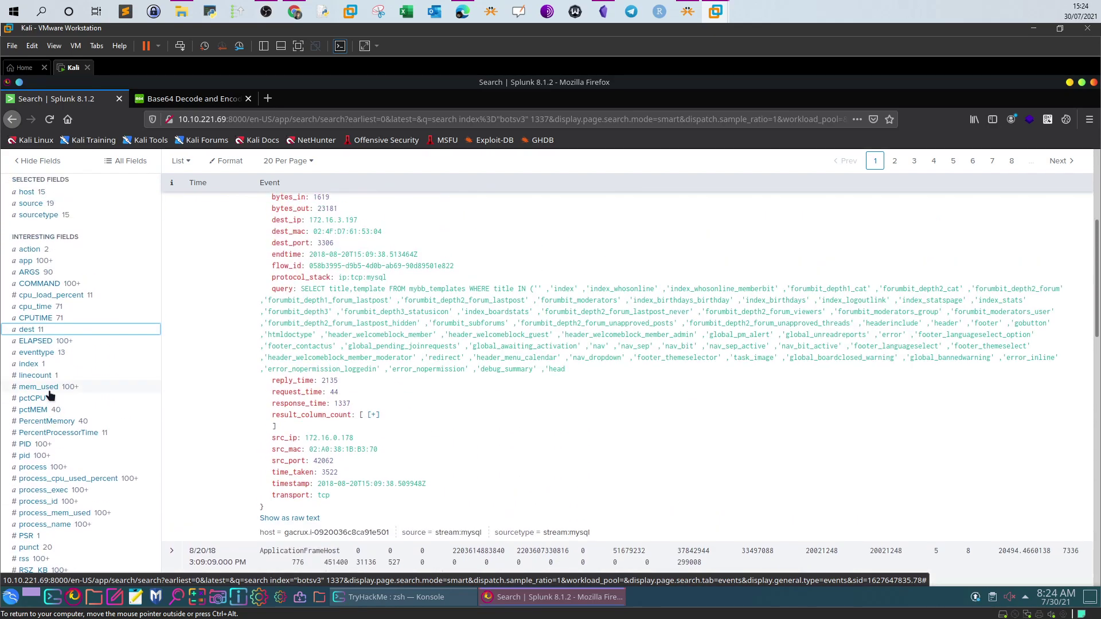
pyautogui.scroll(5, 49, 395)
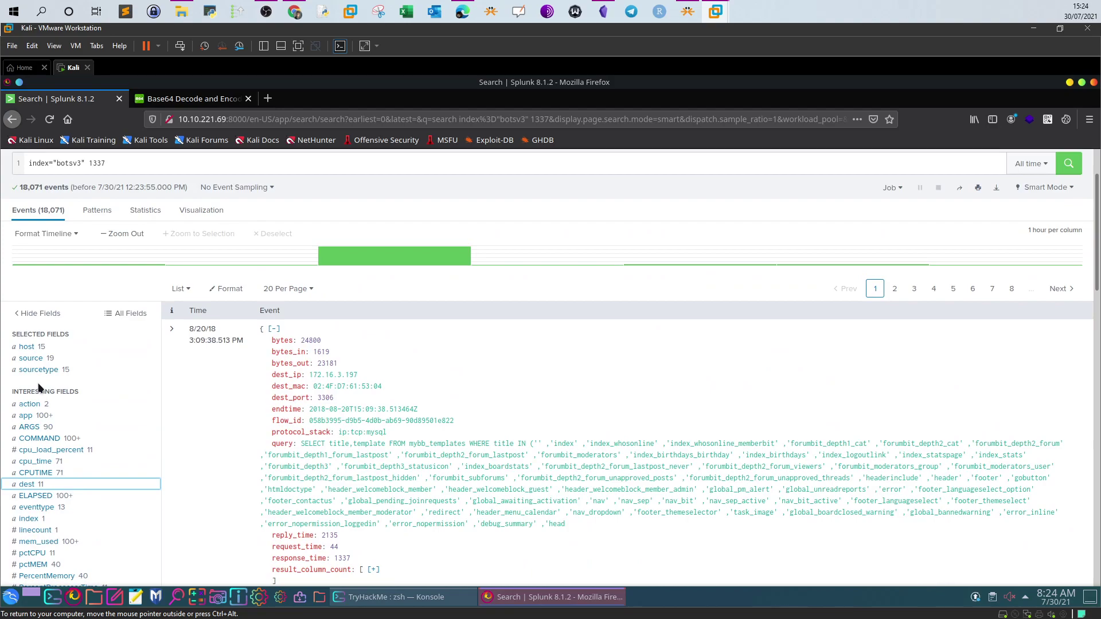
pyautogui.click(292, 14)
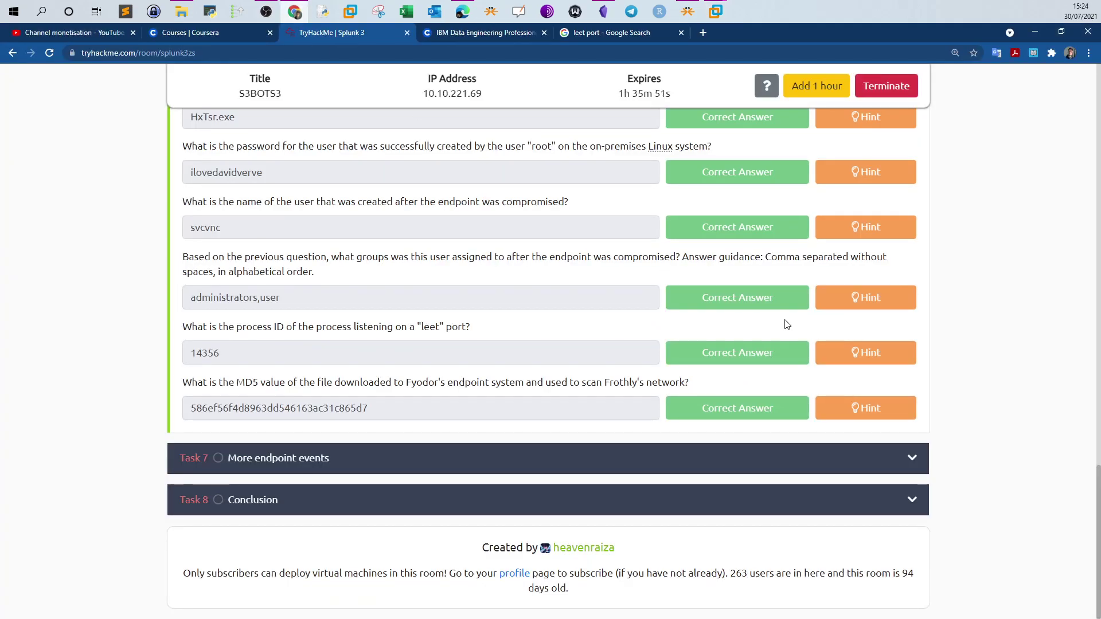
# Read the leet-port hint about osquery open-port logs on host hoth, then recheck sourcetype
pyautogui.click(845, 352)
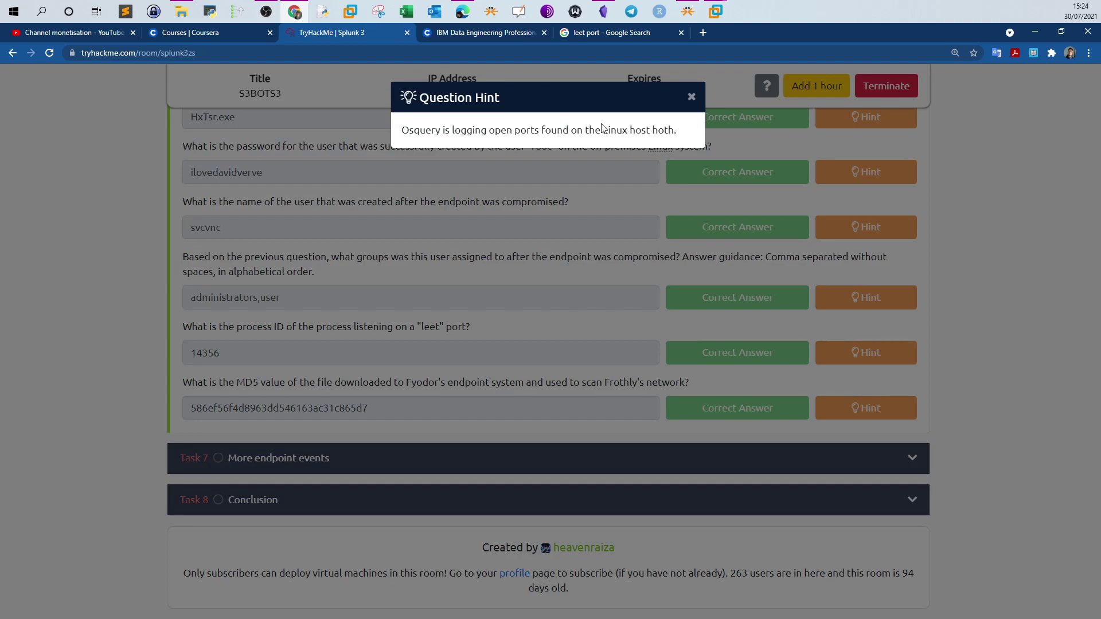
pyautogui.click(691, 97)
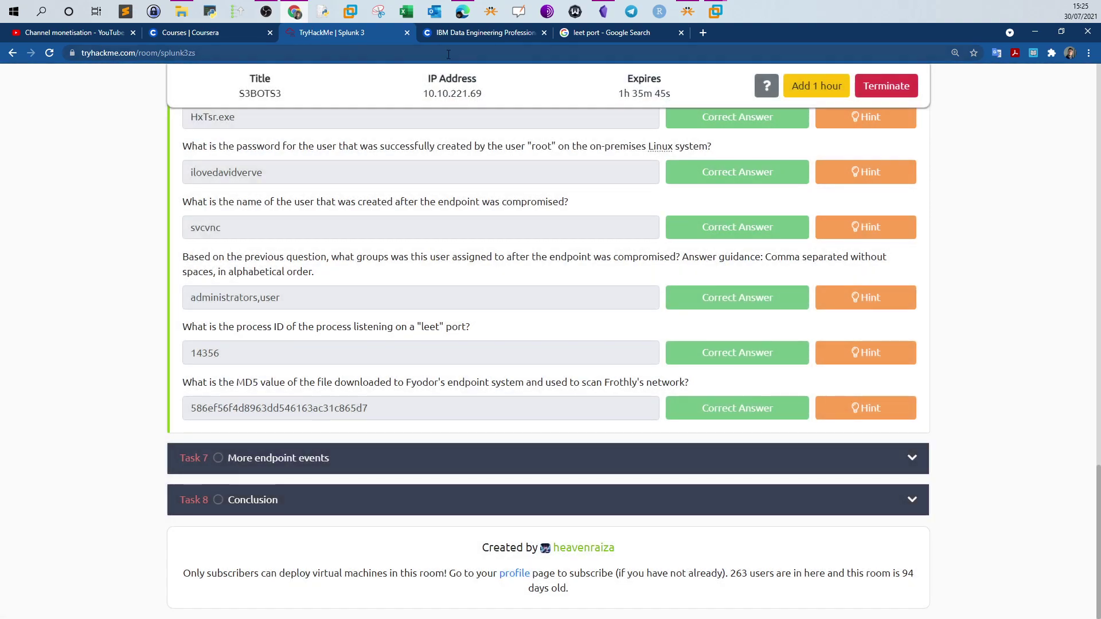
pyautogui.click(715, 11)
pyautogui.scroll(2, 156, 240)
pyautogui.click(156, 240)
pyautogui.click(48, 445)
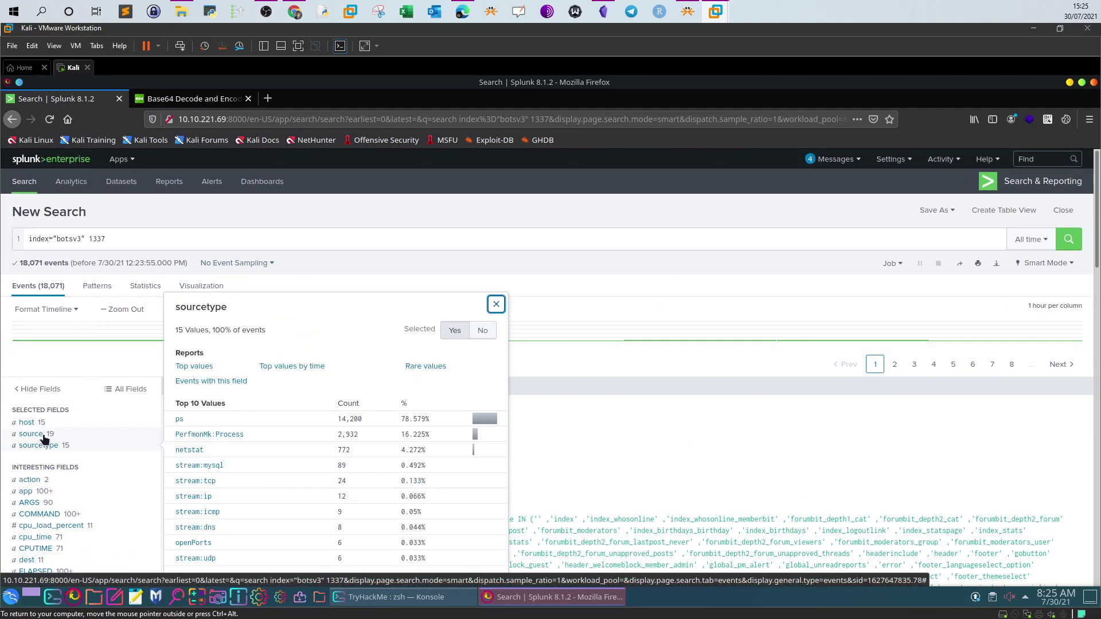
pyautogui.click(43, 445)
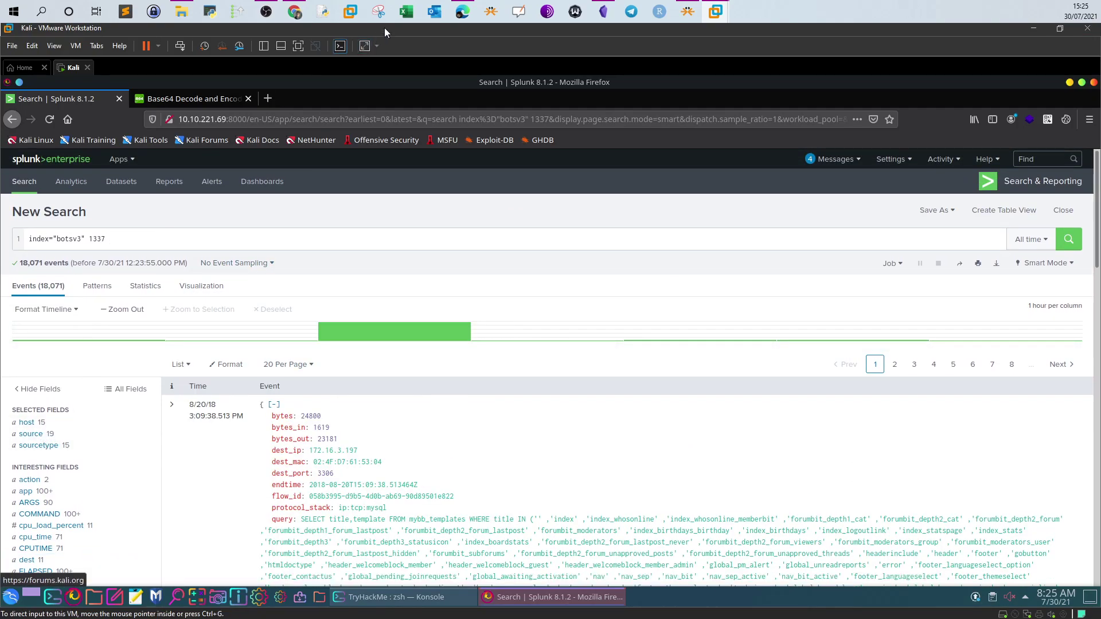
# Replace the Splunk query with the saved osquery:results query copied from the notes
pyautogui.click(601, 14)
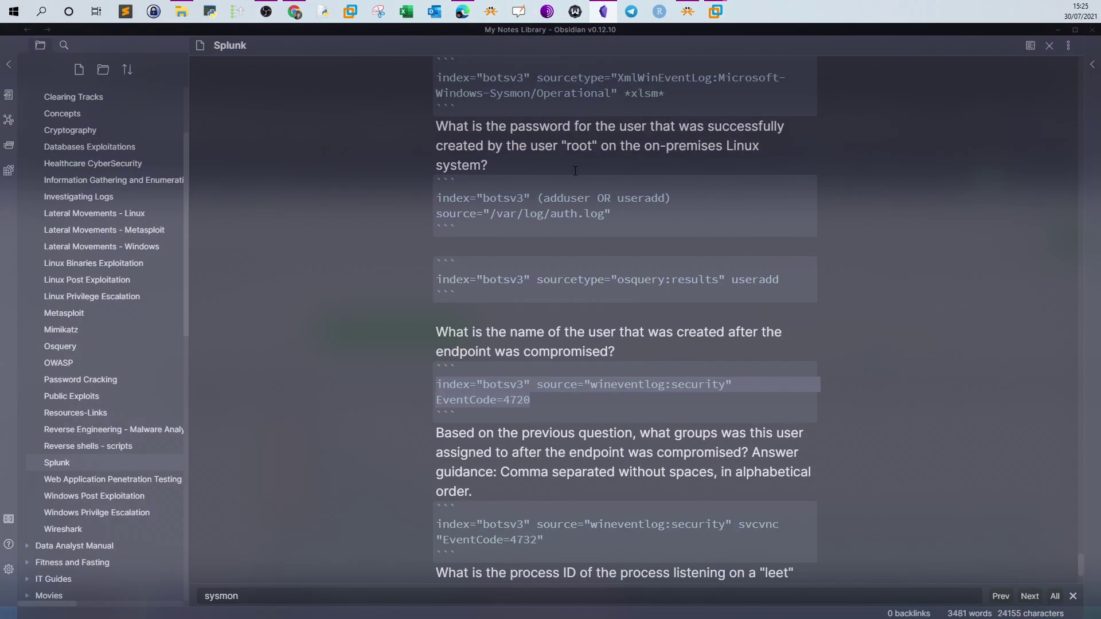
pyautogui.scroll(-4, 577, 180)
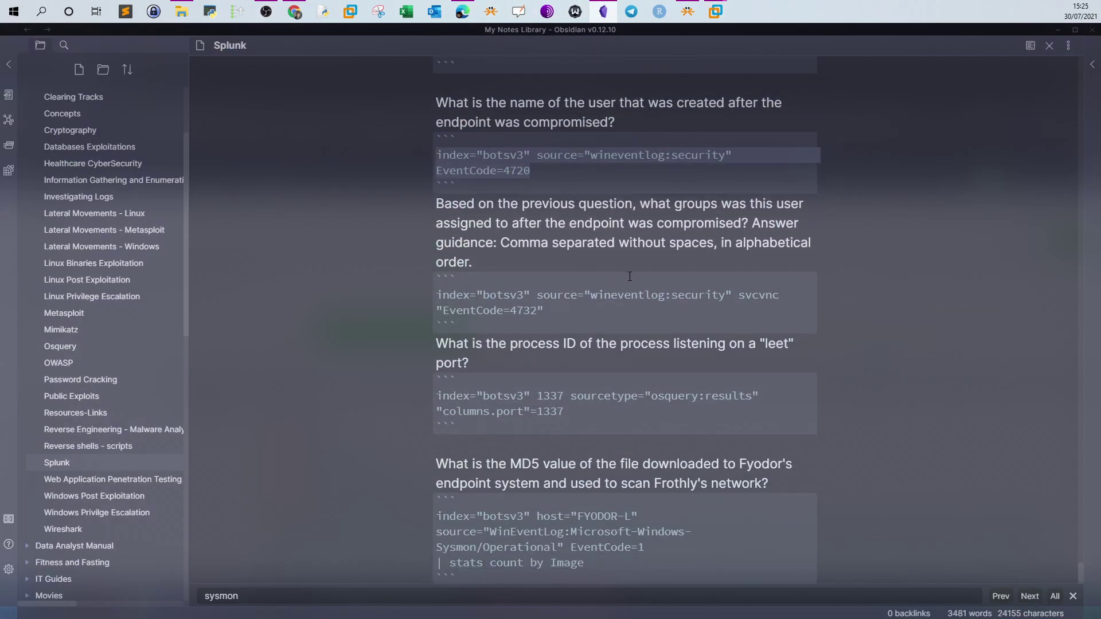
pyautogui.scroll(-2, 701, 289)
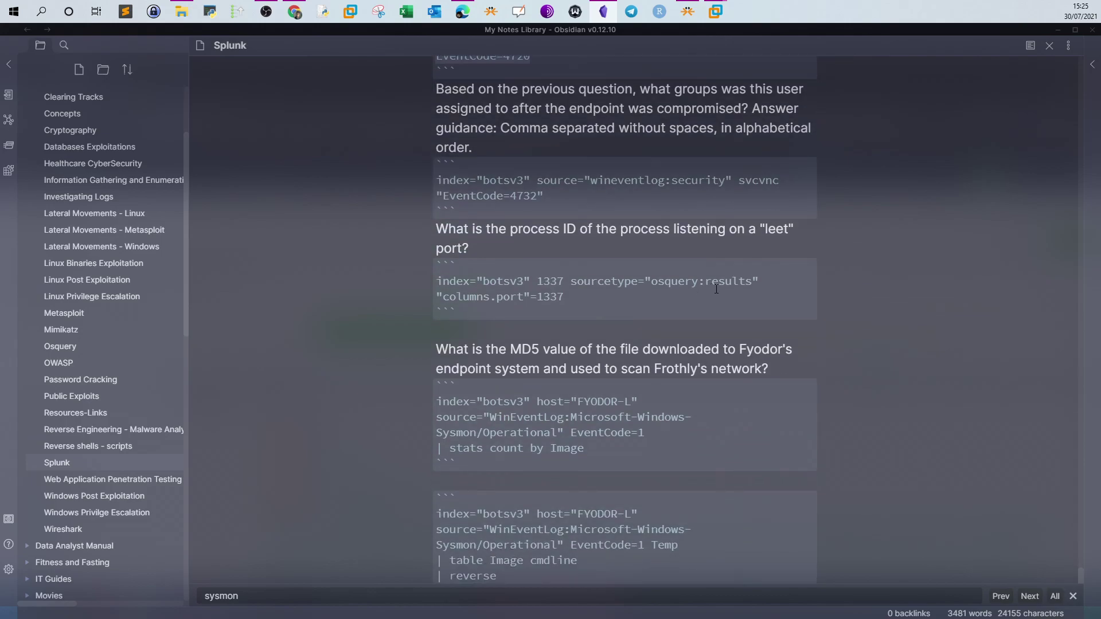
pyautogui.moveTo(758, 281); pyautogui.dragTo(437, 283)
pyautogui.hotkey('ctrl', 'c')
pyautogui.click(715, 11)
pyautogui.click(370, 236)
pyautogui.hotkey('ctrl', 'a')
pyautogui.hotkey('ctrl', 'v')
# Filter osquery results to columns.port 1337 and read the listening pid 14356 in raw text
pyautogui.click(1068, 239)
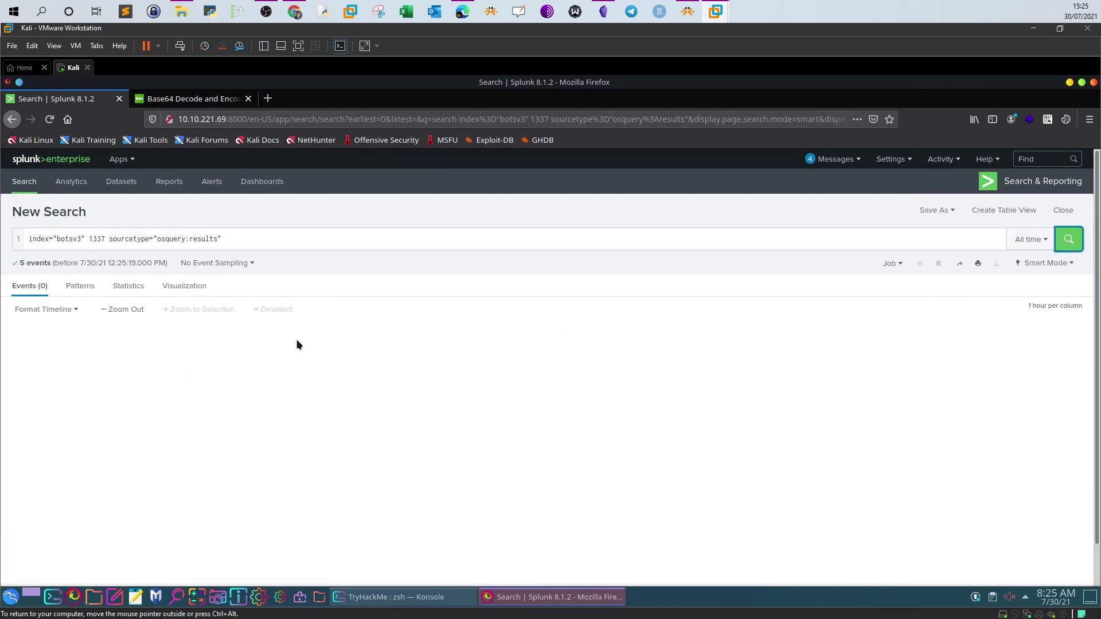
pyautogui.scroll(-2, 72, 430)
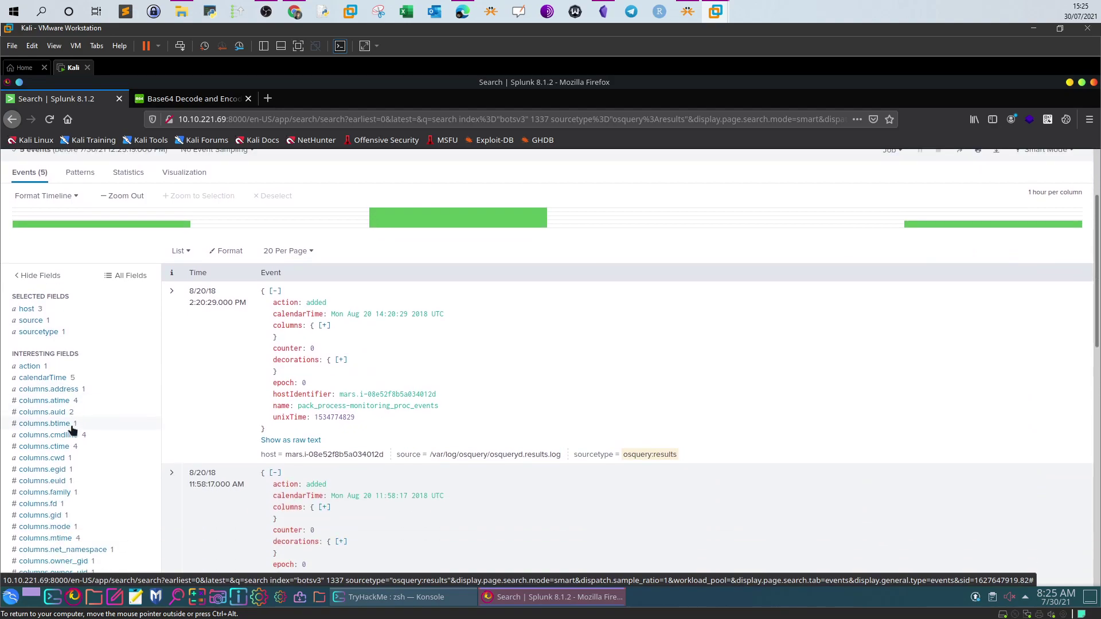
pyautogui.scroll(-1, 82, 407)
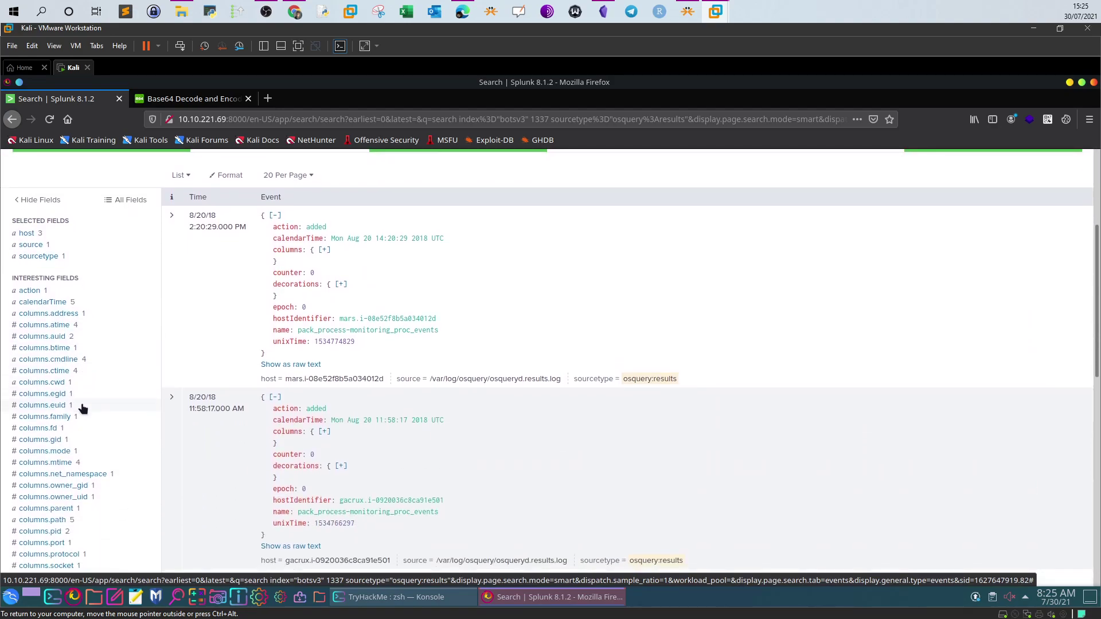
pyautogui.scroll(-1, 91, 436)
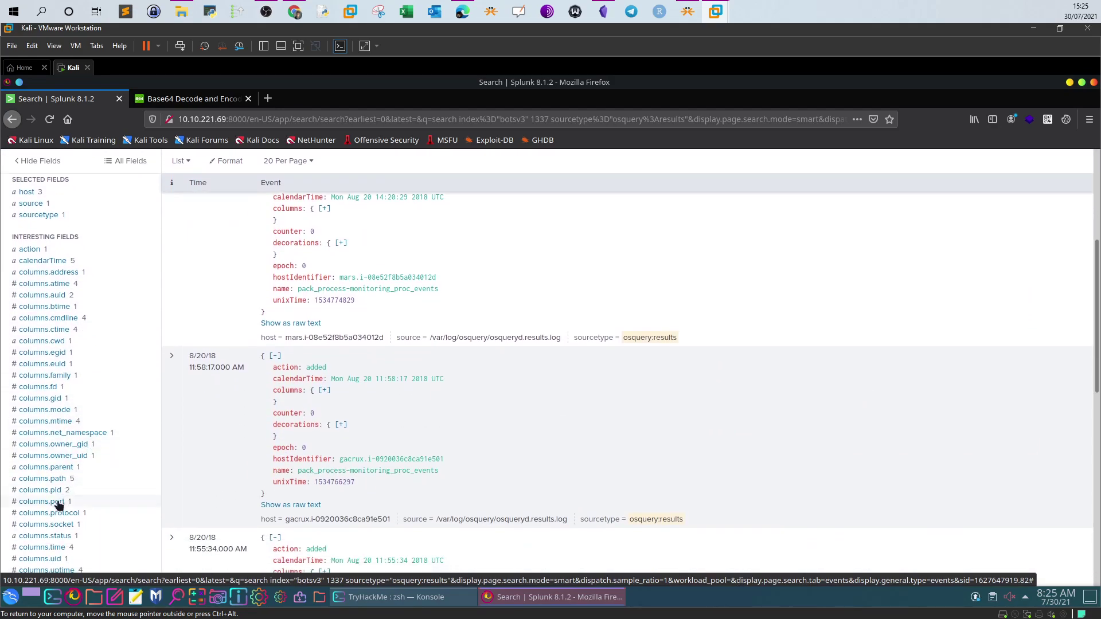
pyautogui.click(57, 501)
pyautogui.click(195, 560)
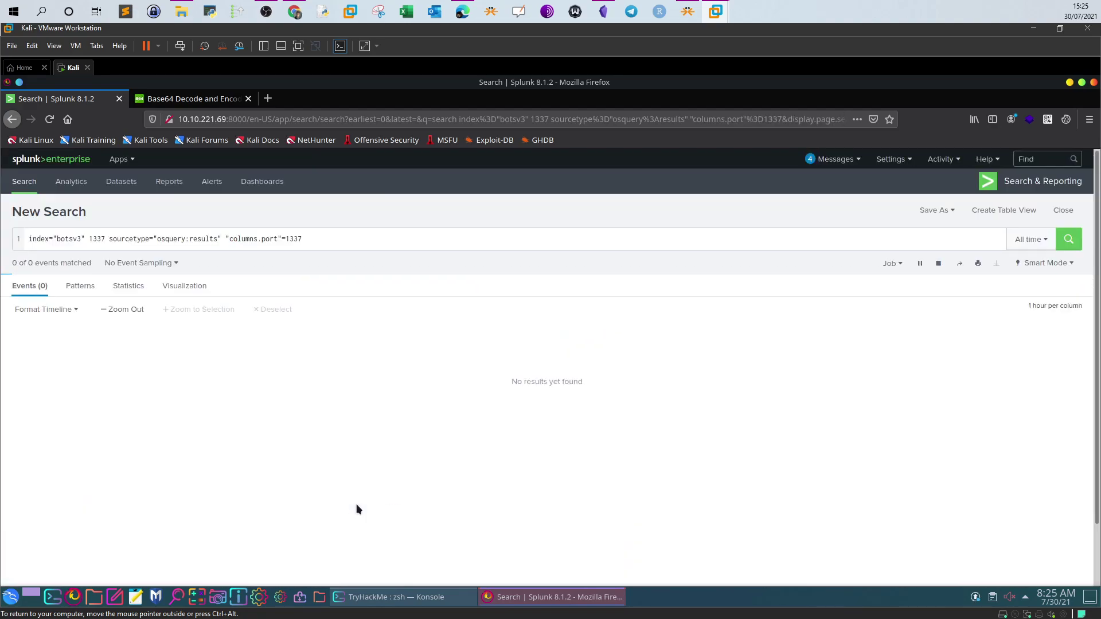
pyautogui.scroll(-2, 356, 508)
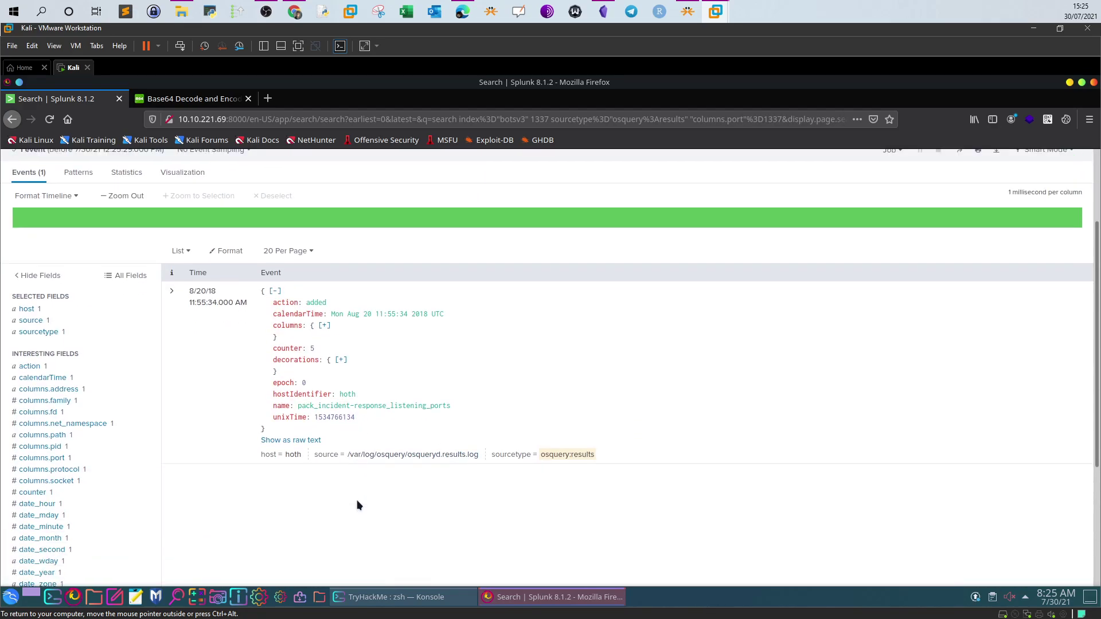
pyautogui.click(300, 439)
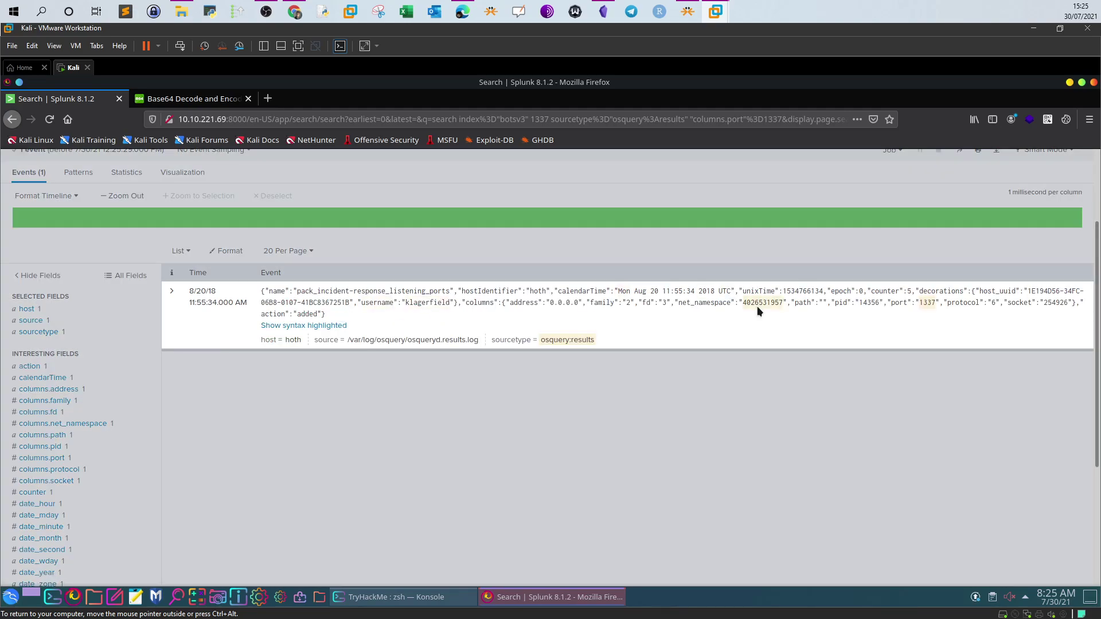
pyautogui.moveTo(861, 306); pyautogui.dragTo(883, 305)
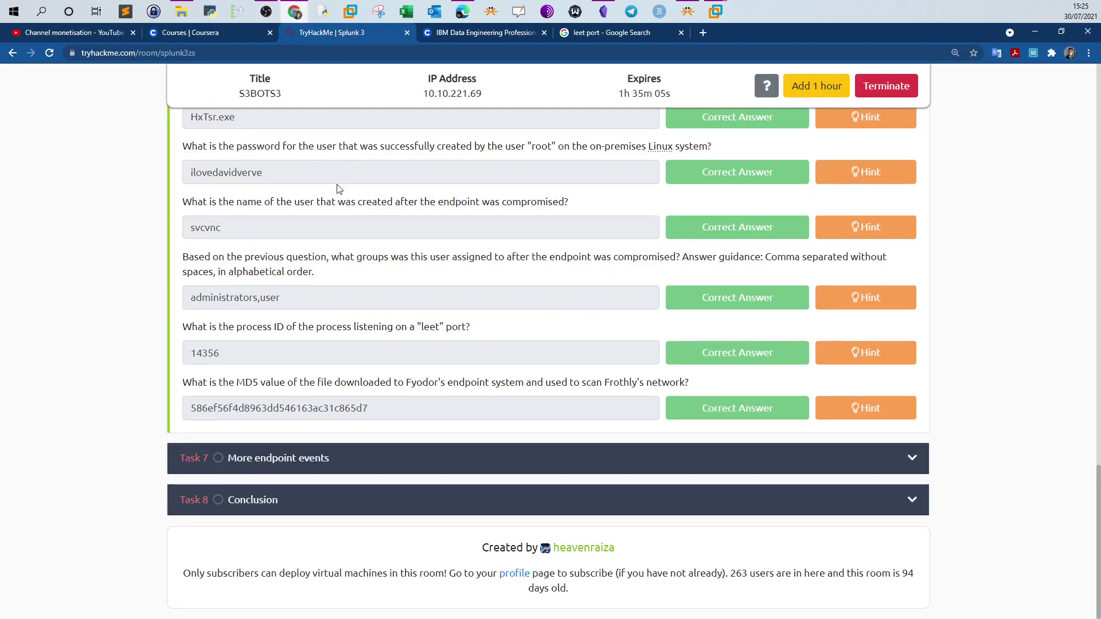
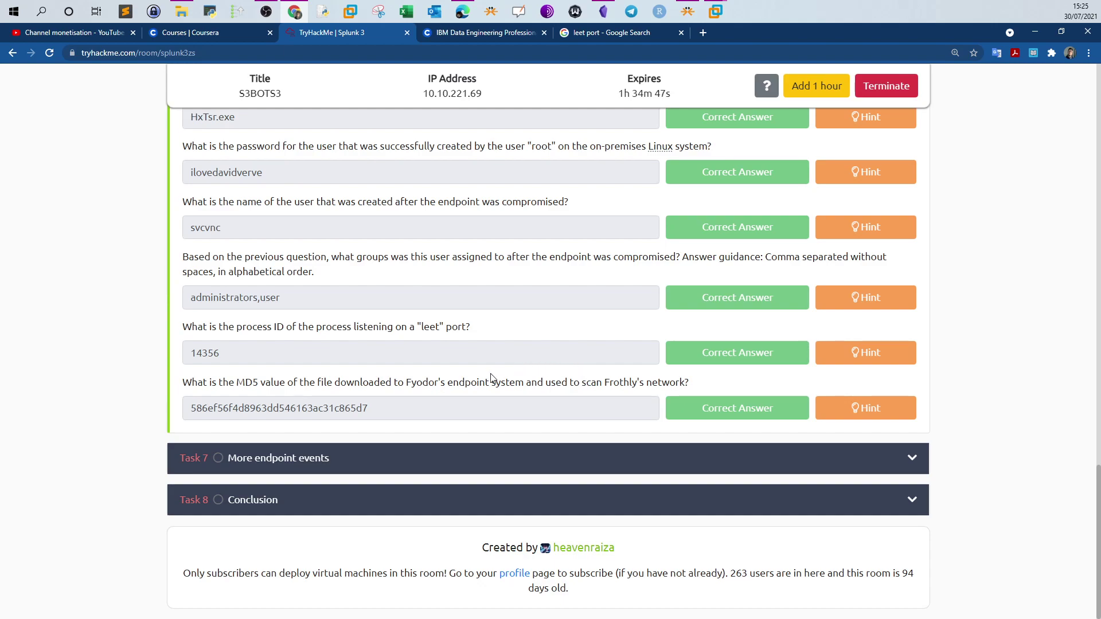
# Read the MD5 question and its hint about finding file hashes in Sysmon logs
pyautogui.moveTo(417, 382); pyautogui.dragTo(436, 382)
pyautogui.click(850, 401)
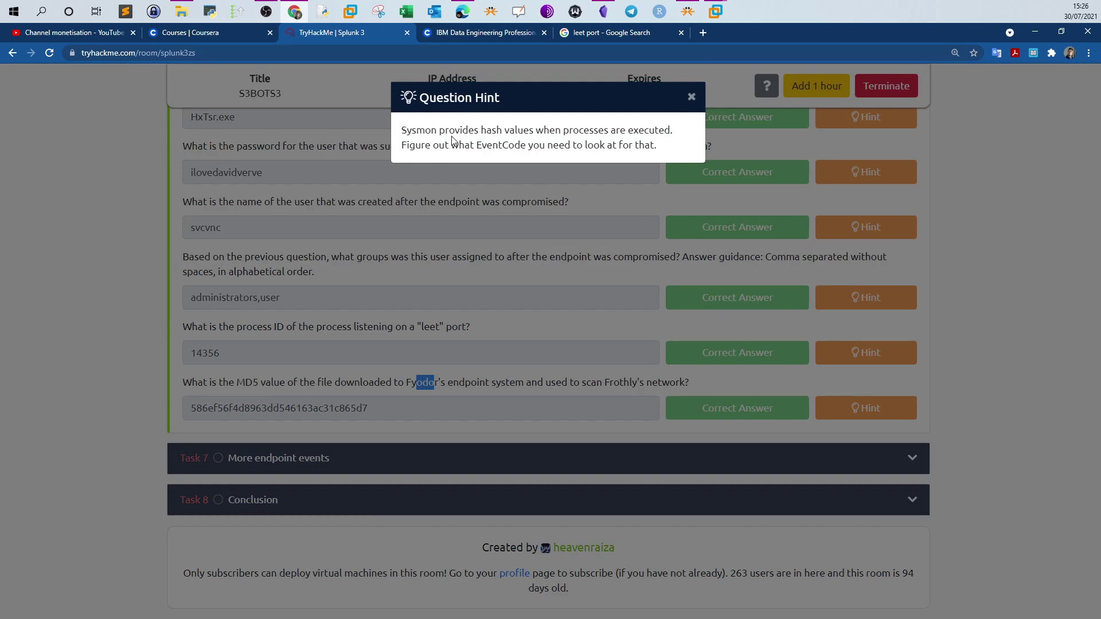
pyautogui.moveTo(406, 131); pyautogui.dragTo(652, 131)
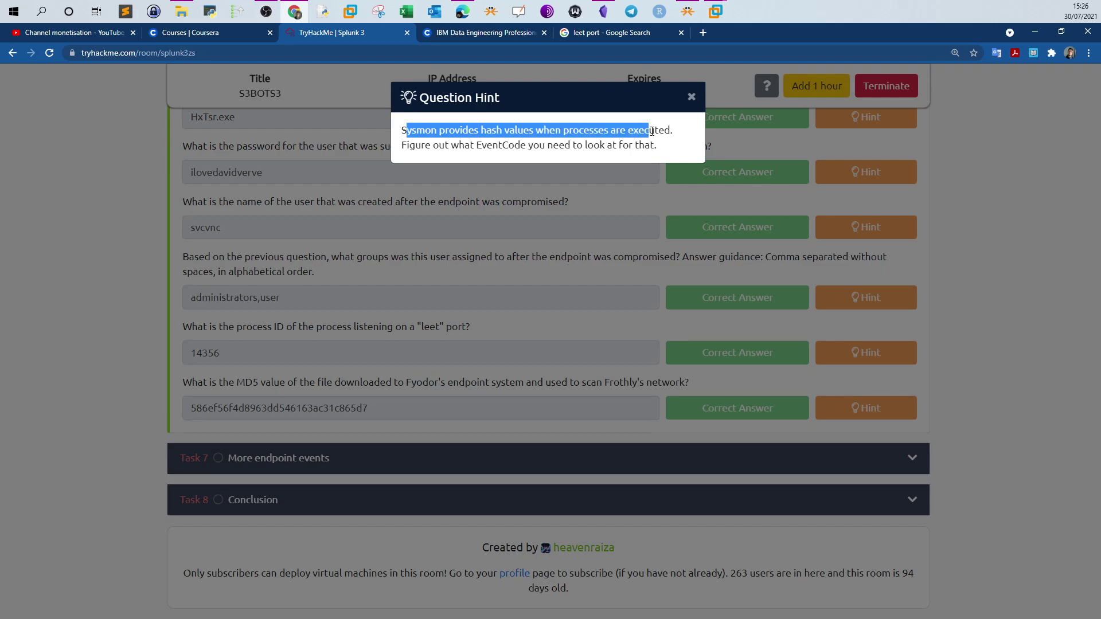
pyautogui.moveTo(416, 146); pyautogui.dragTo(633, 130)
pyautogui.click(691, 98)
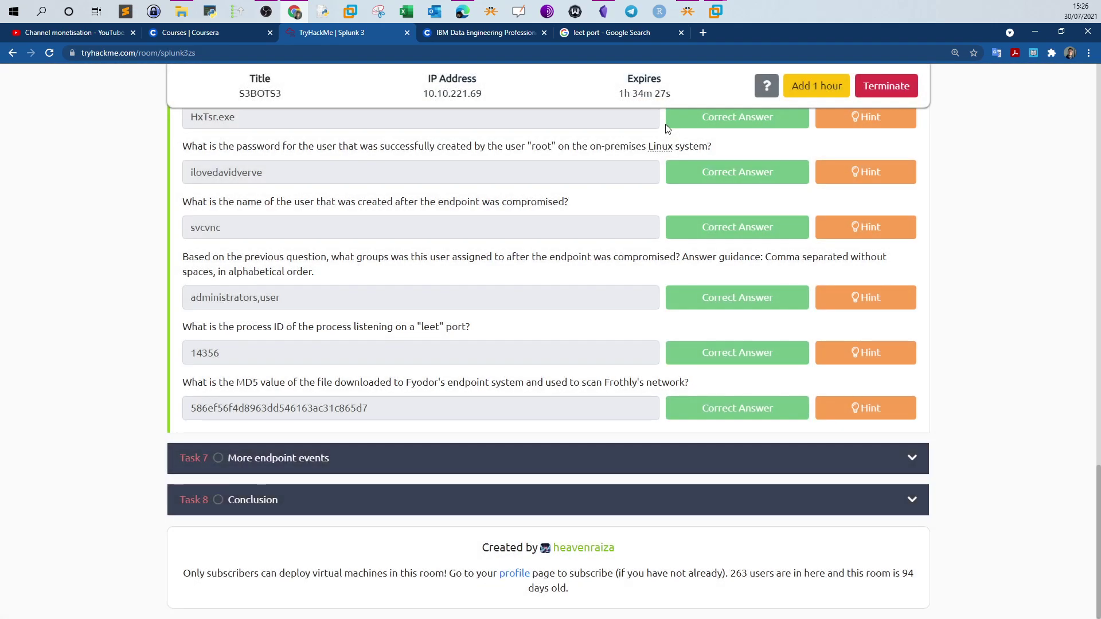
pyautogui.moveTo(405, 383); pyautogui.dragTo(435, 384)
# In Splunk, cut the query back to index="botsv3" and run it
pyautogui.moveTo(715, 16)
pyautogui.click(755, 54)
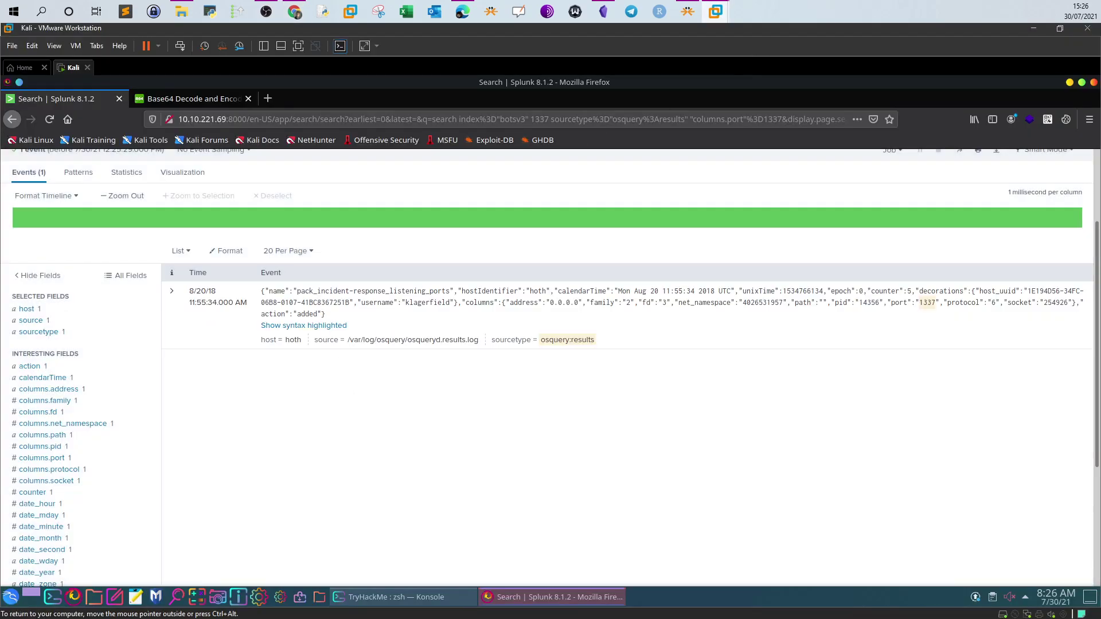
pyautogui.scroll(3, 254, 226)
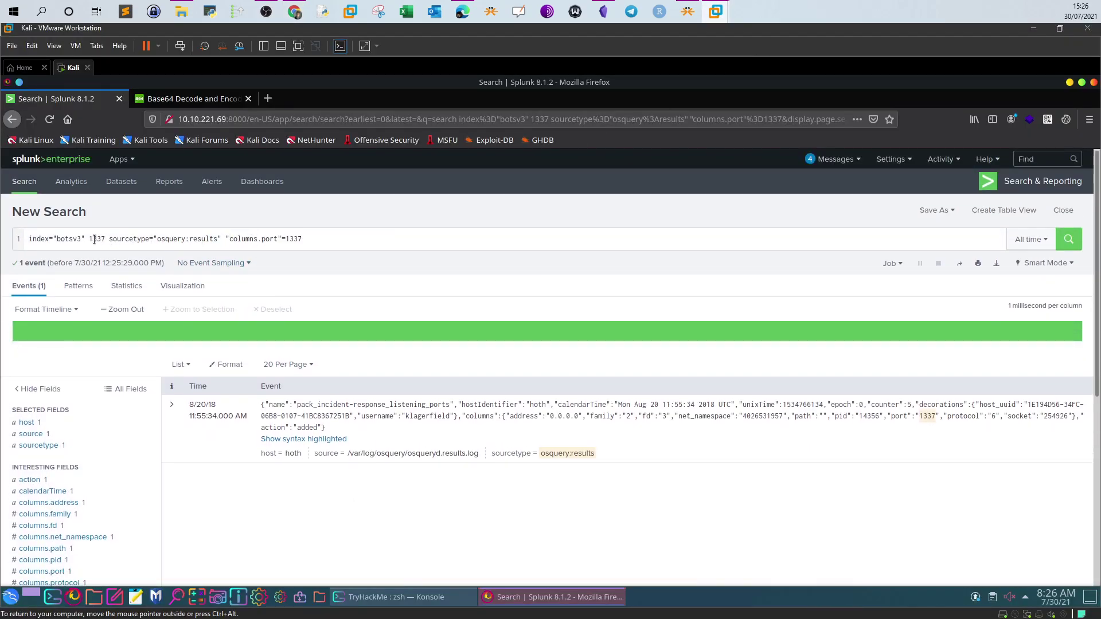
pyautogui.moveTo(95, 240); pyautogui.dragTo(301, 238)
pyautogui.press('BackSpace')
pyautogui.press('BackSpace')
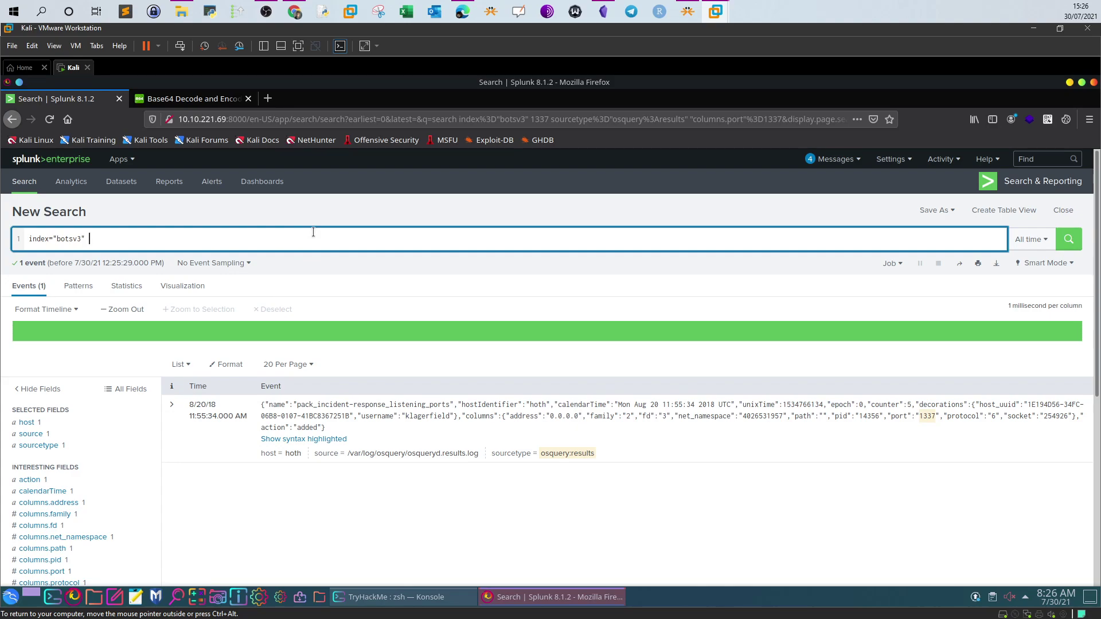
pyautogui.press('Return')
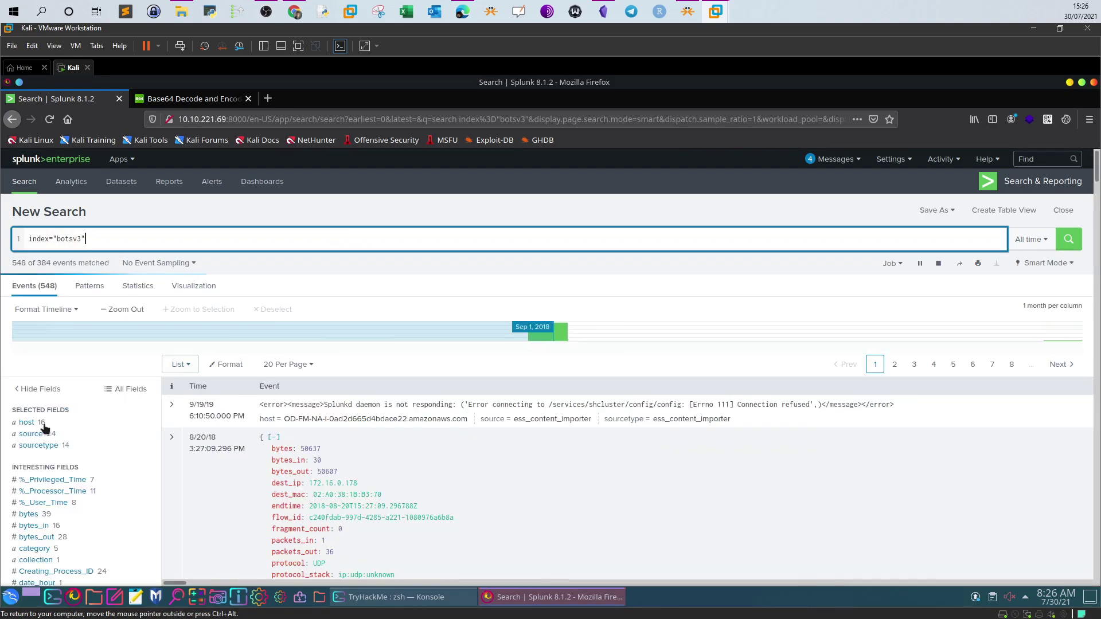
# Filter to host FYODOR-L and copy the Sysmon Operational sourcetype name
pyautogui.click(36, 423)
pyautogui.click(193, 469)
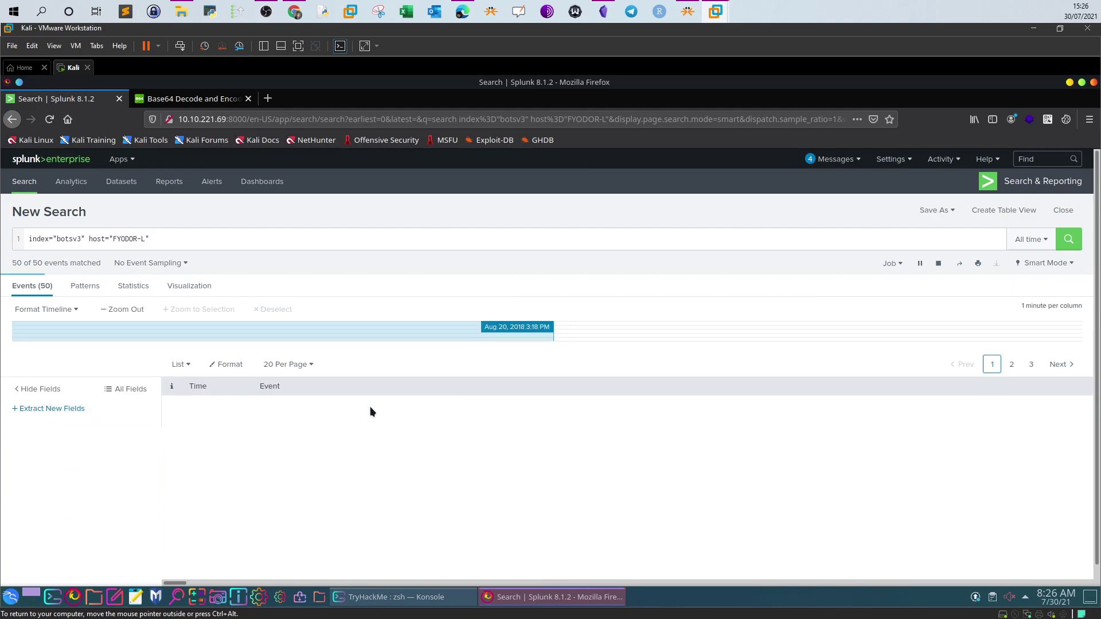
pyautogui.click(52, 446)
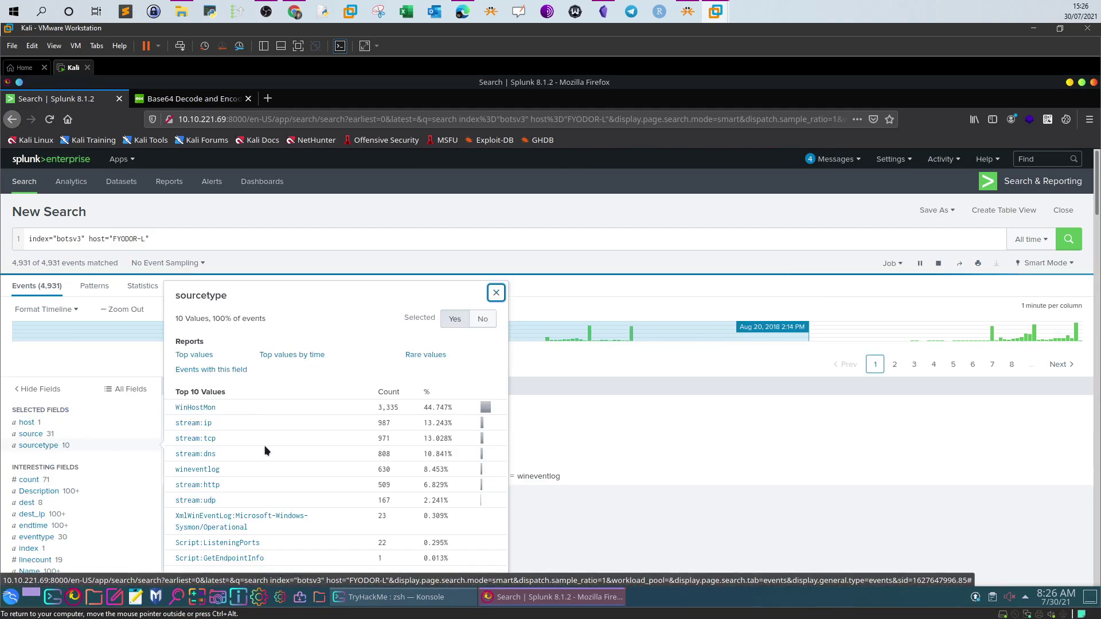
pyautogui.scroll(-1, 268, 447)
pyautogui.click(233, 506)
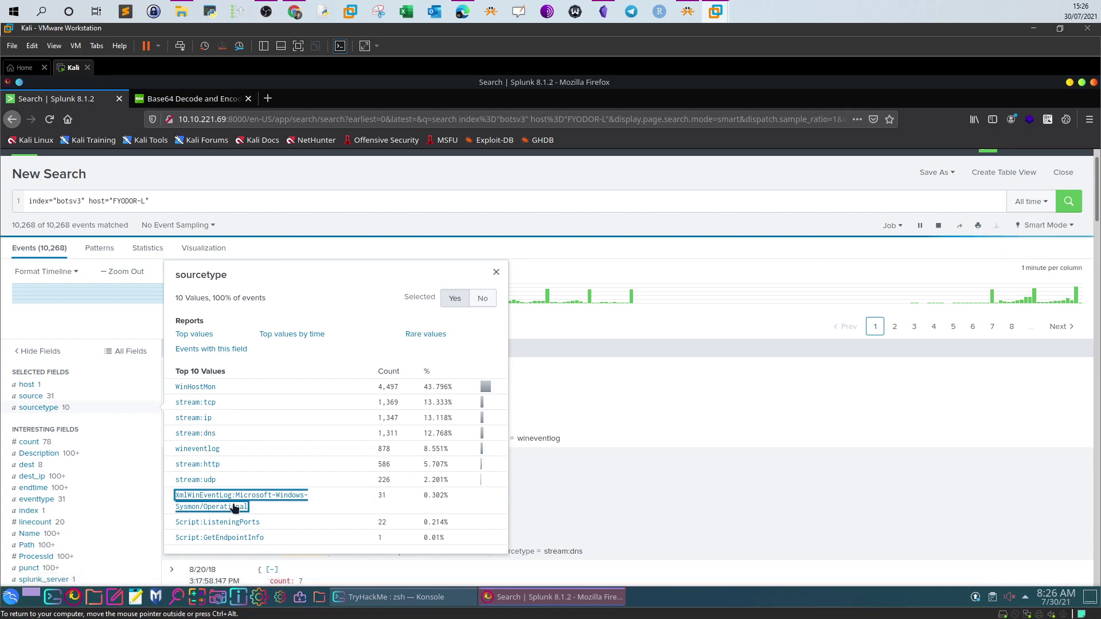
pyautogui.moveTo(260, 510); pyautogui.dragTo(175, 494)
pyautogui.hotkey('ctrl', 'c')
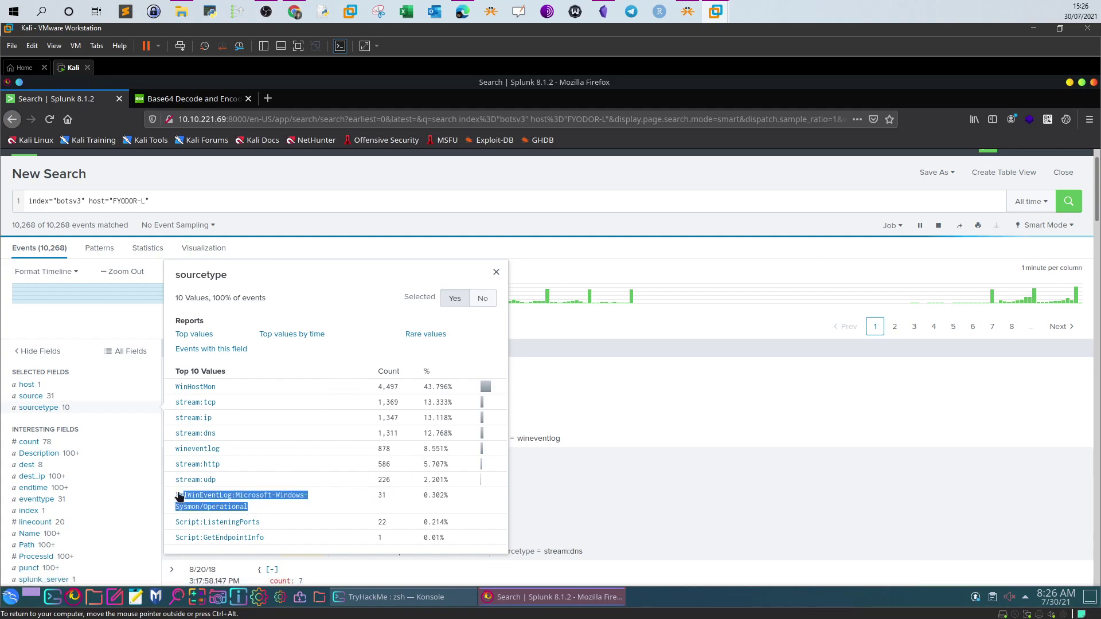
# Add sourcetype="XmlWinEventLog:Microsoft-Windows-Sysmon/Operational" to the query and run it, getting 4,126 events
pyautogui.click(252, 202)
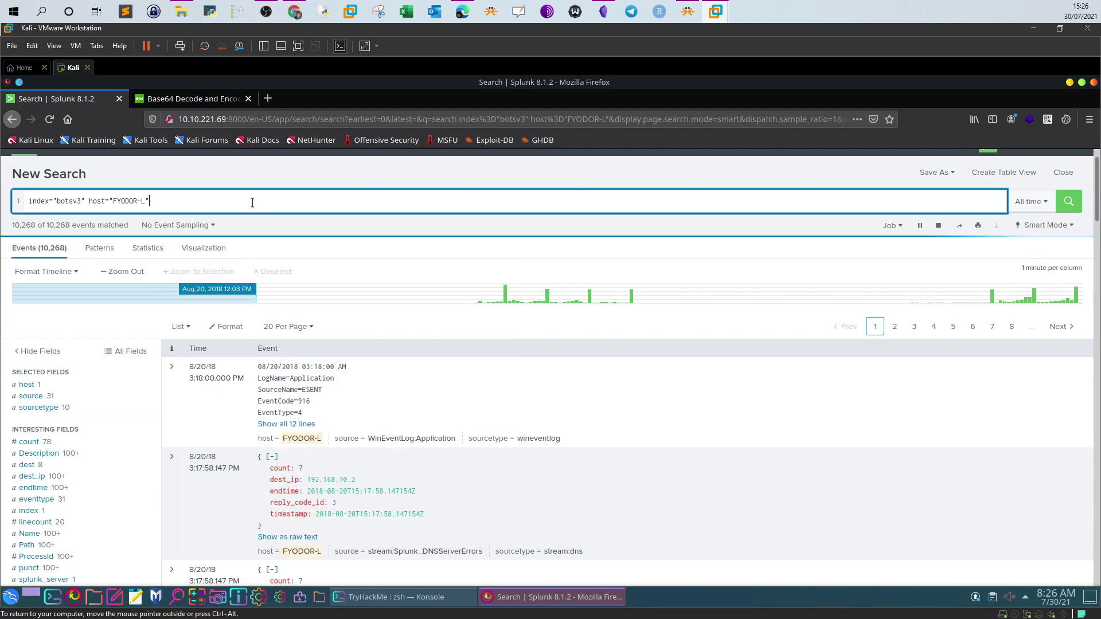
pyautogui.write('sourcetype=')
pyautogui.hotkey('shift', 'Return')
pyautogui.press('BackSpace')
pyautogui.hotkey('shift', 'Return')
pyautogui.write('"')
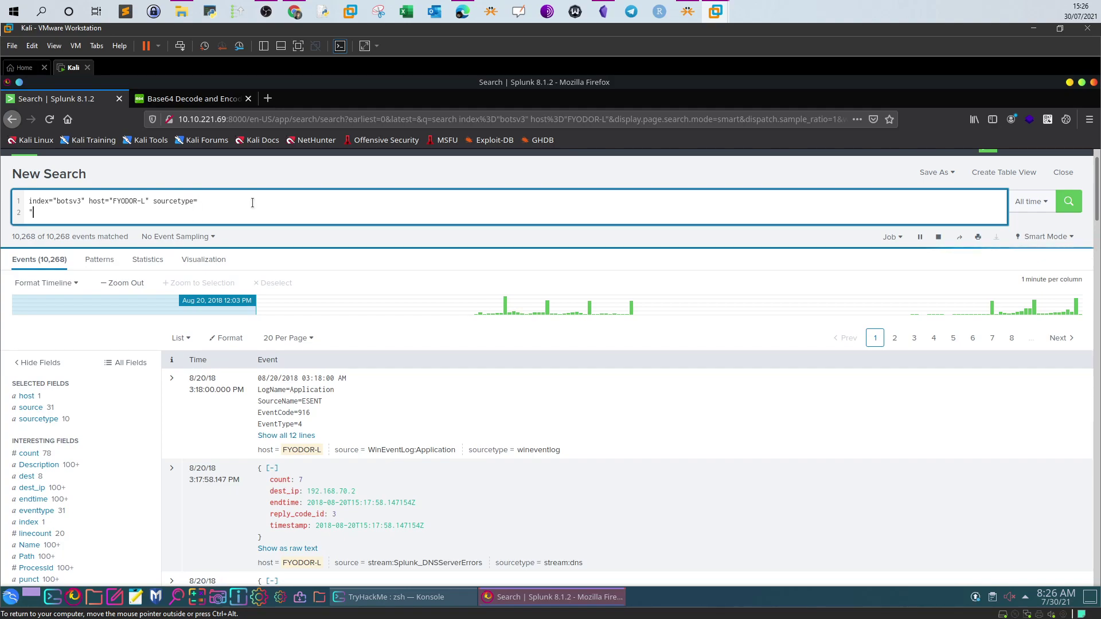
pyautogui.press('BackSpace')
pyautogui.press('BackSpace')
pyautogui.write('"')
pyautogui.hotkey('ctrl', 'v')
pyautogui.write('"')
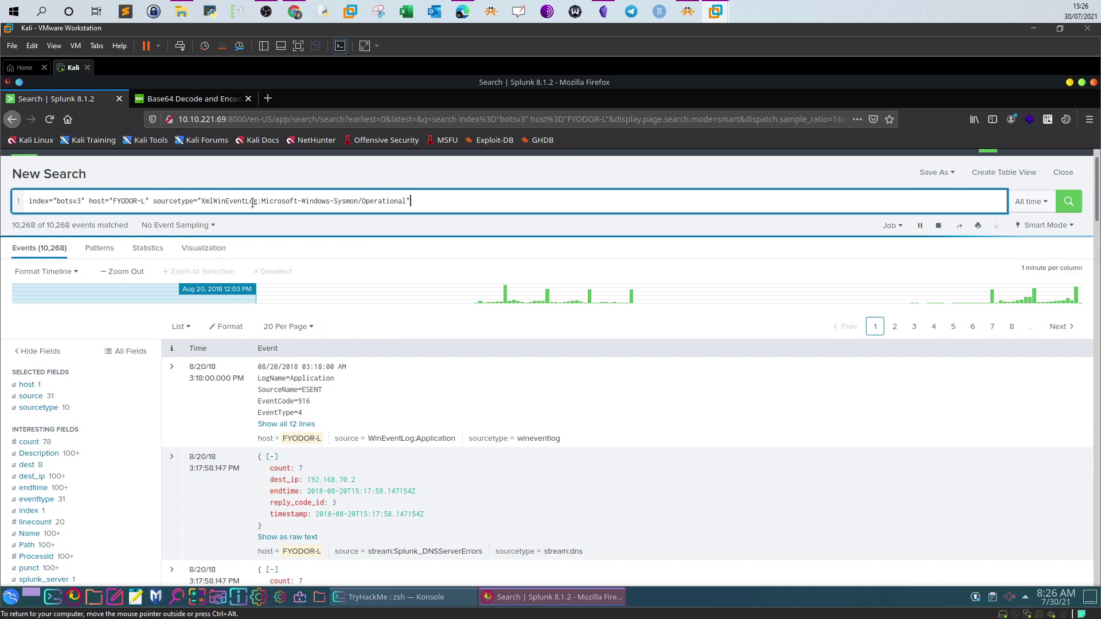
pyautogui.press('Return')
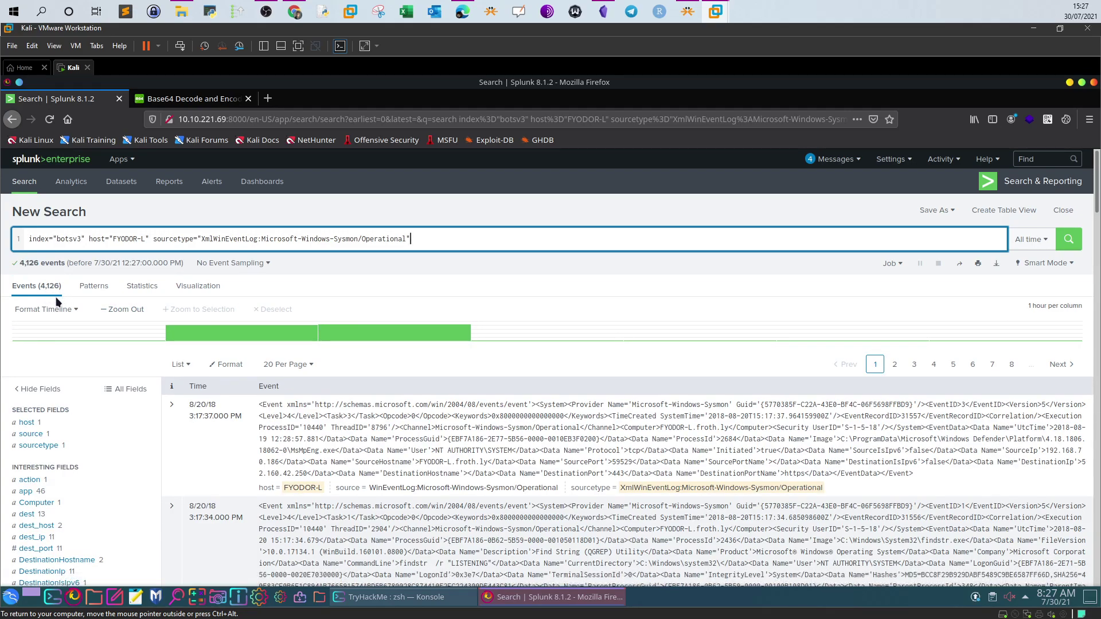
# Reread the TryHackMe question about the downloaded scanning file's MD5, then return to Splunk
pyautogui.click(295, 11)
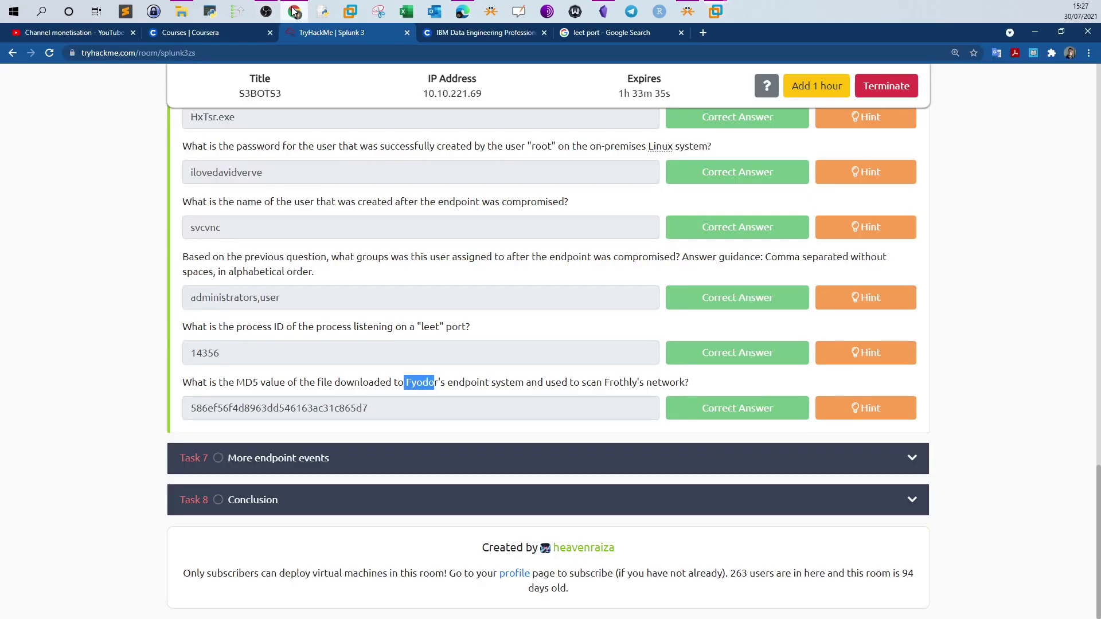
pyautogui.moveTo(237, 382); pyautogui.dragTo(407, 382)
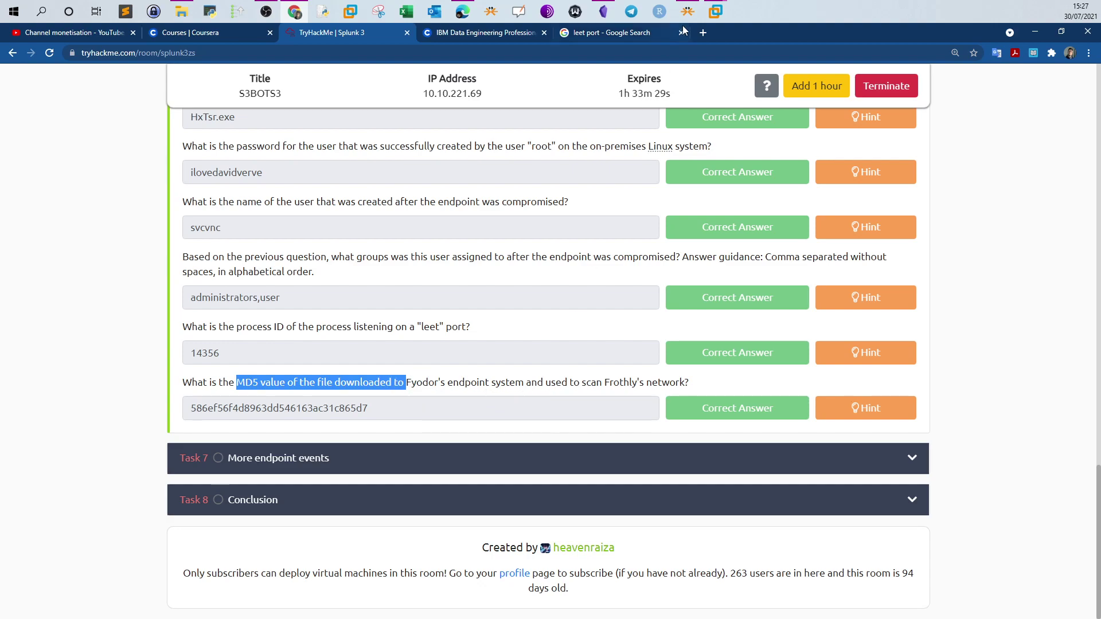
pyautogui.click(716, 11)
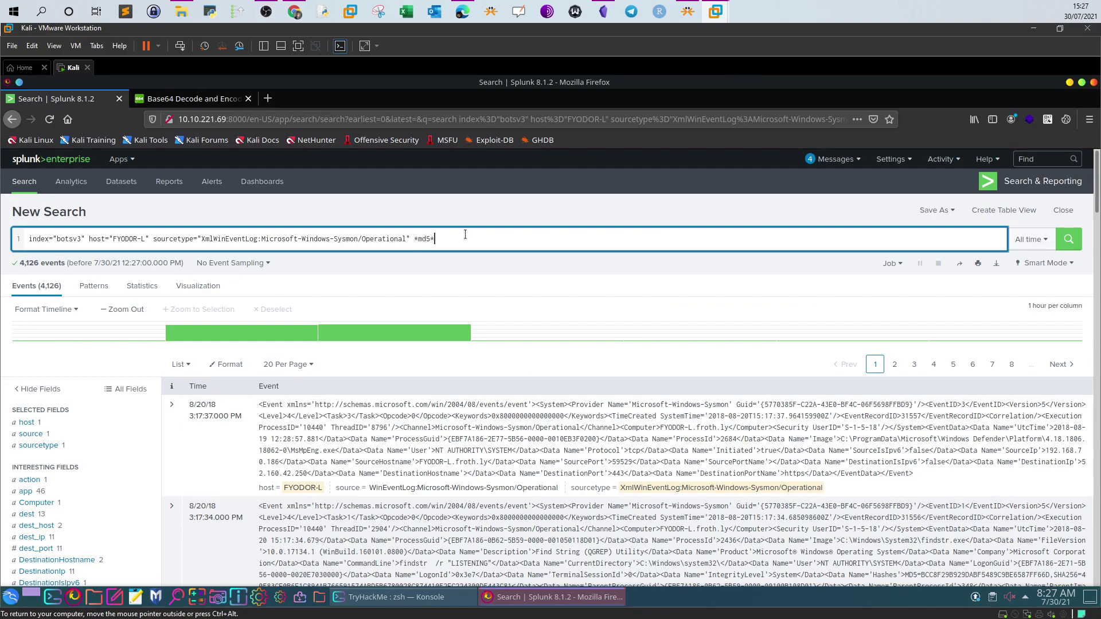
# Run the search with the *md5* keyword, then remove that term again
pyautogui.press('Return')
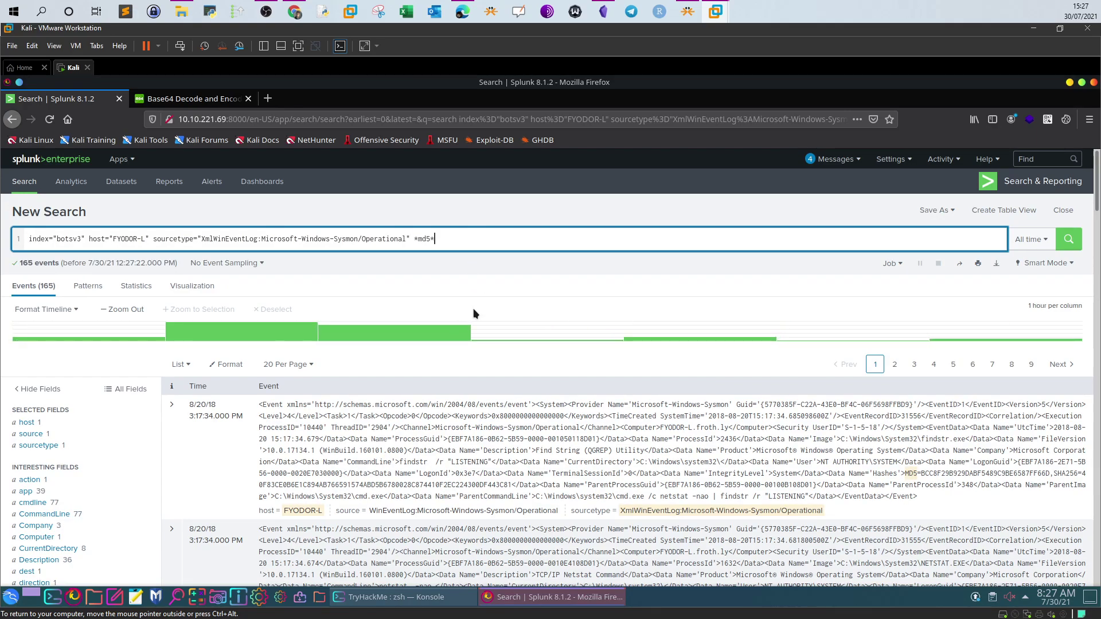
pyautogui.moveTo(410, 237); pyautogui.dragTo(462, 238)
pyautogui.press('BackSpace')
pyautogui.scroll(-3, 247, 331)
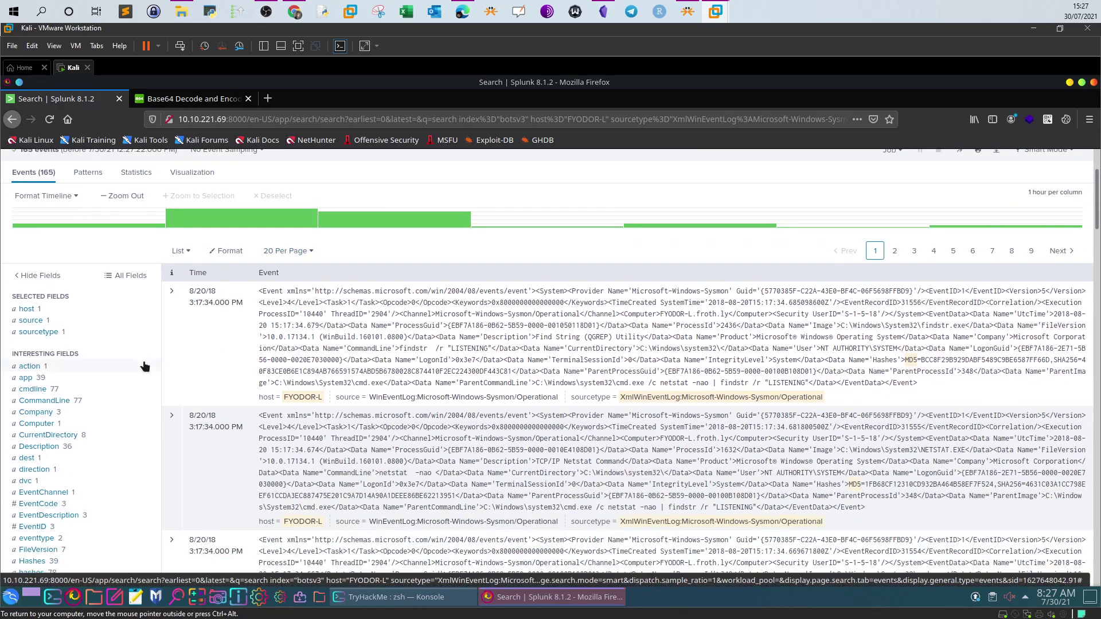
pyautogui.scroll(-2, 144, 365)
# Inspect the EventCode and EventID value summaries of the FYODOR-L Sysmon events
pyautogui.click(54, 428)
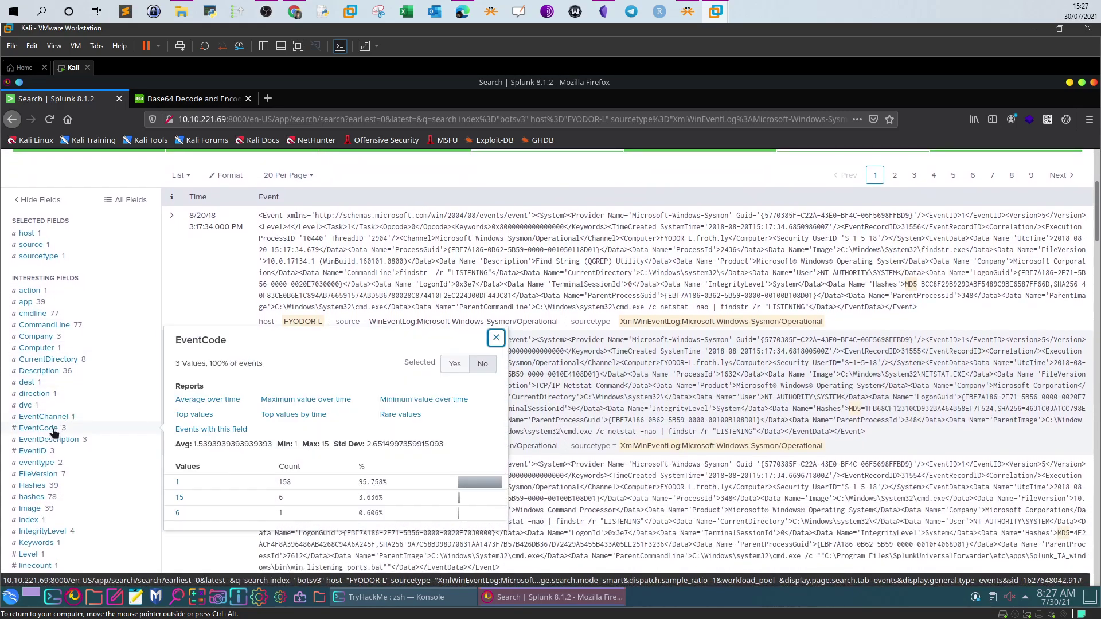
pyautogui.scroll(5, 398, 315)
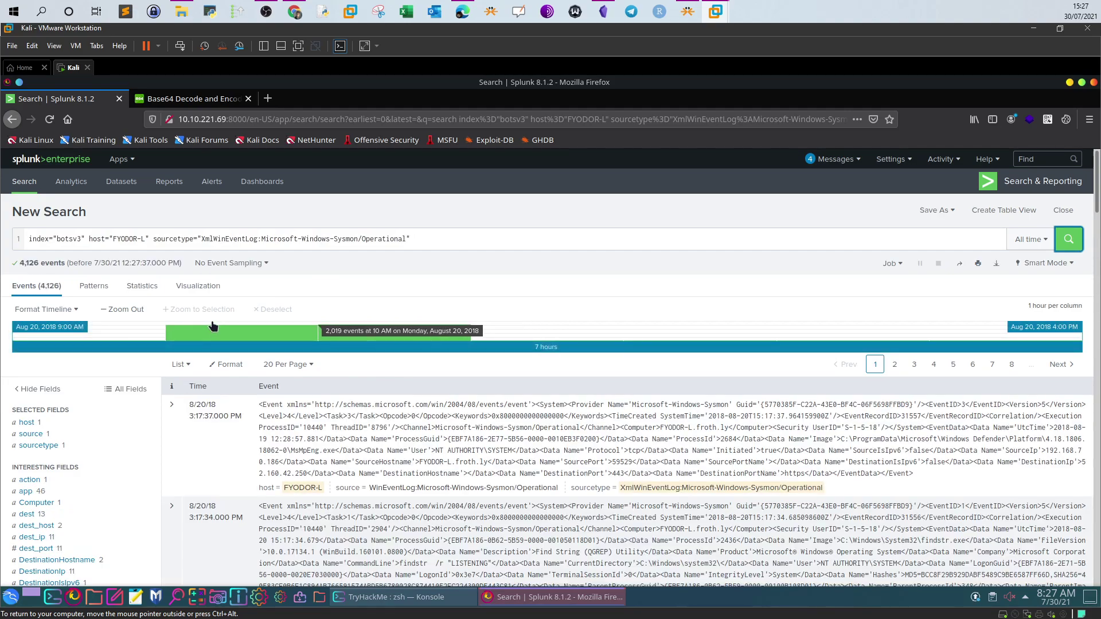
pyautogui.scroll(-3, 218, 319)
pyautogui.scroll(-2, 72, 454)
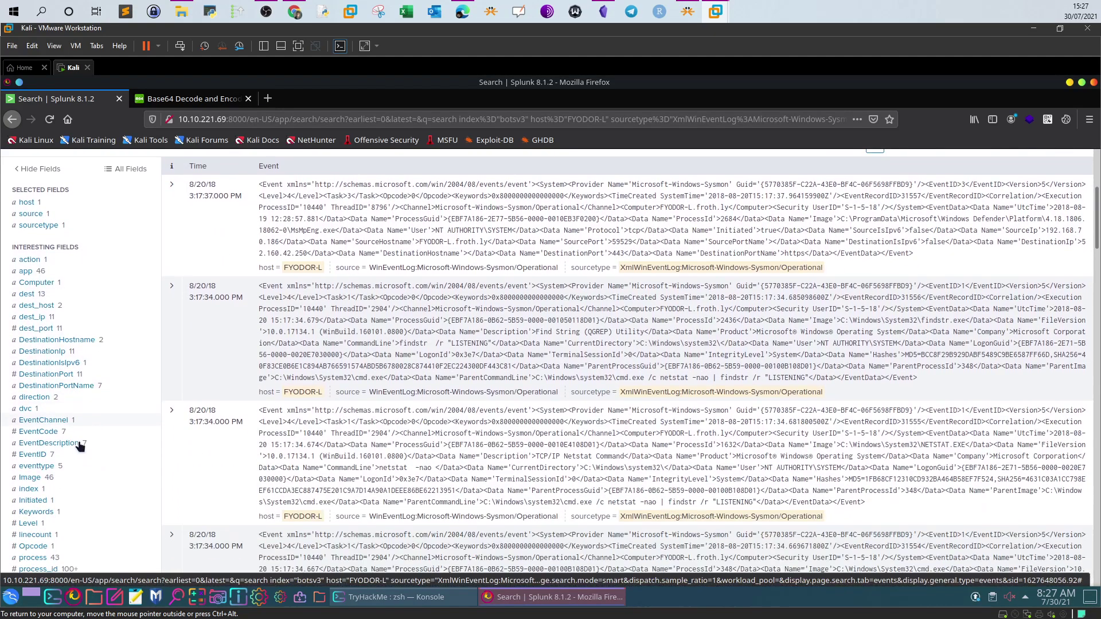
pyautogui.click(34, 444)
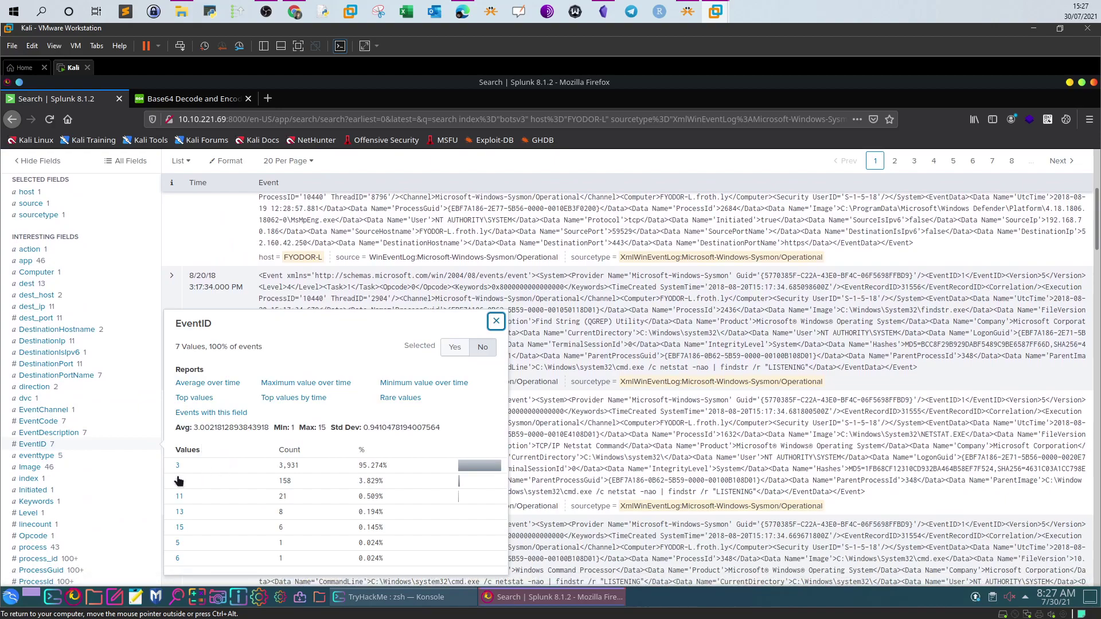
pyautogui.press('Escape')
pyautogui.scroll(4, 332, 356)
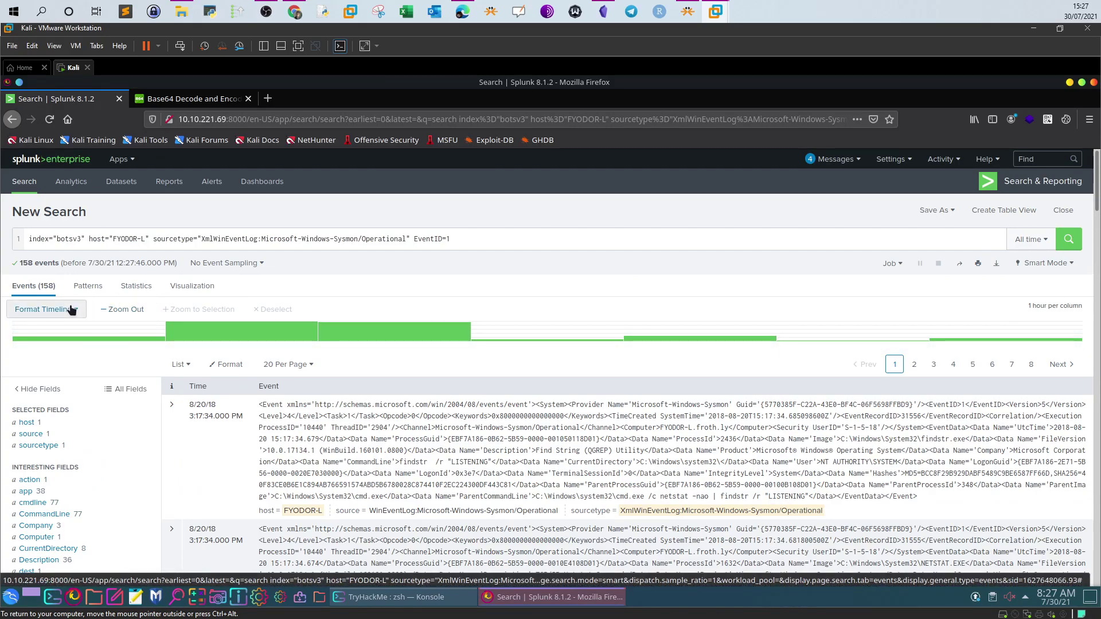
# Compare the top app and cmdline values of the 158 EventID=1 events, then close the summary
pyautogui.scroll(-2, 72, 313)
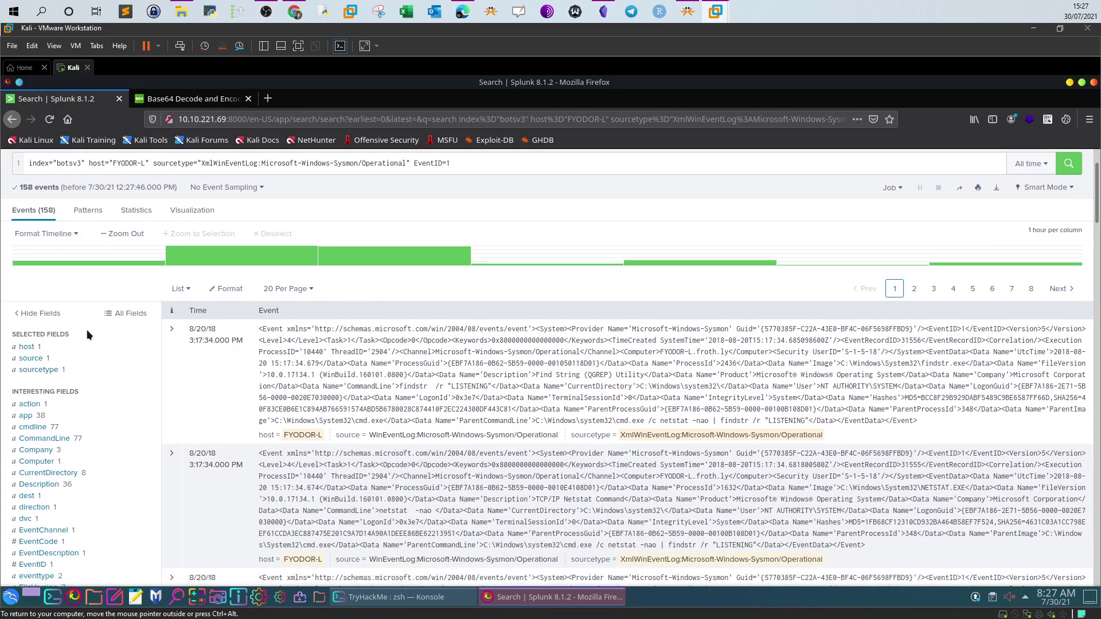
pyautogui.scroll(-2, 88, 334)
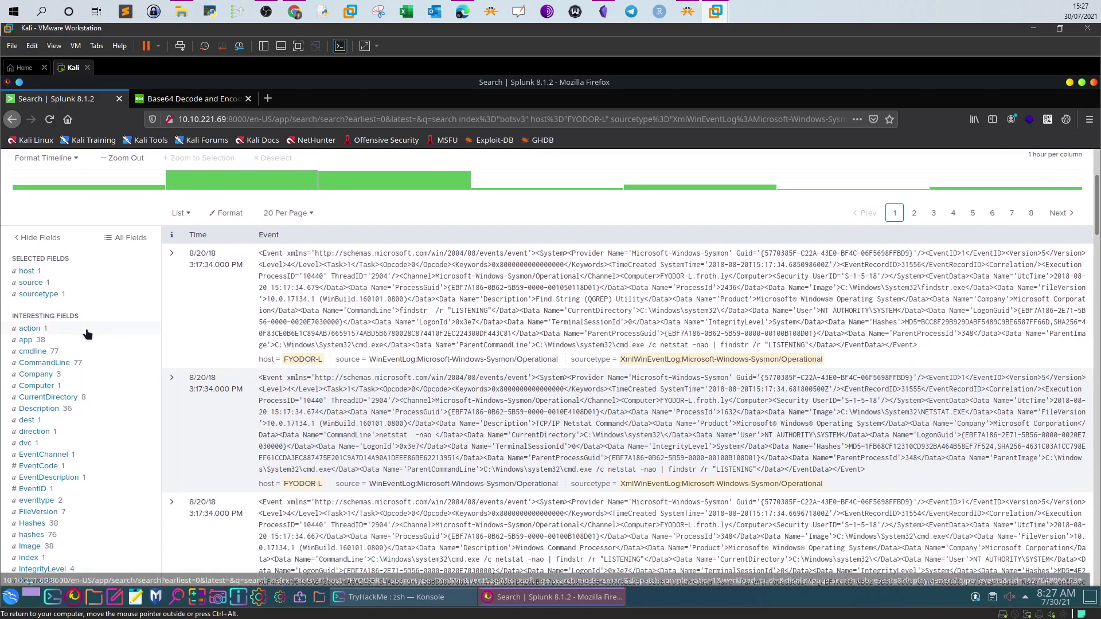
pyautogui.click(25, 338)
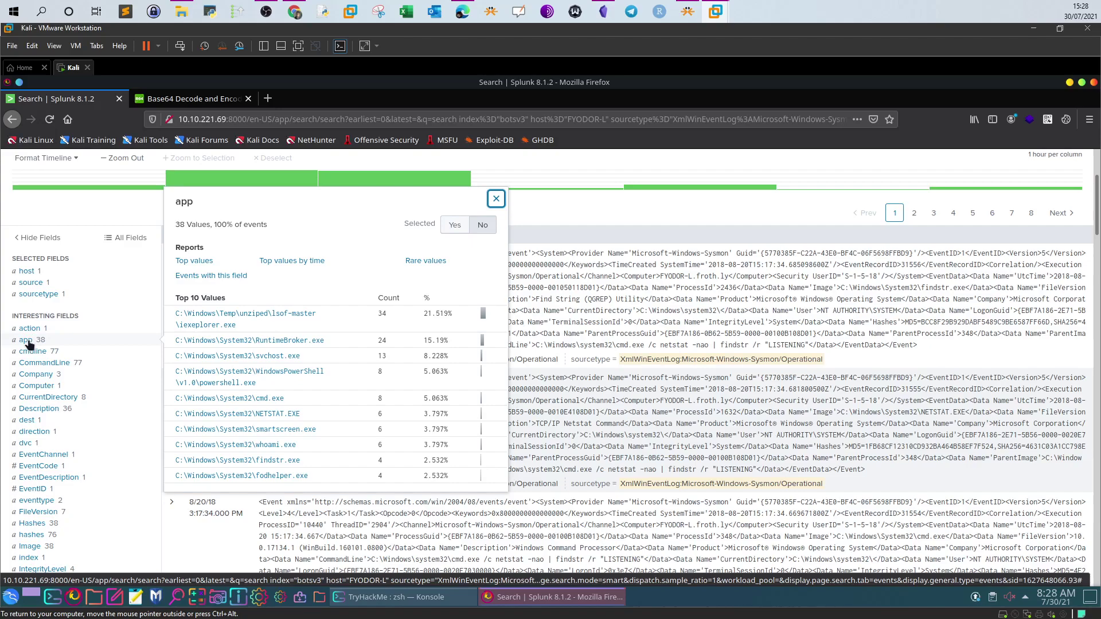
pyautogui.click(33, 351)
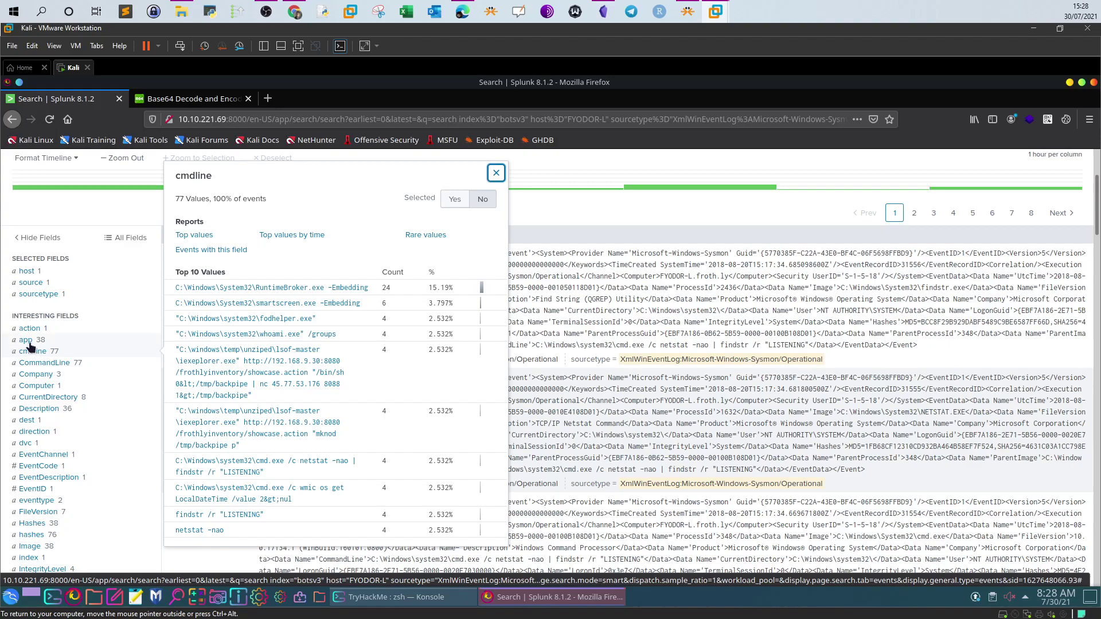
pyautogui.click(27, 341)
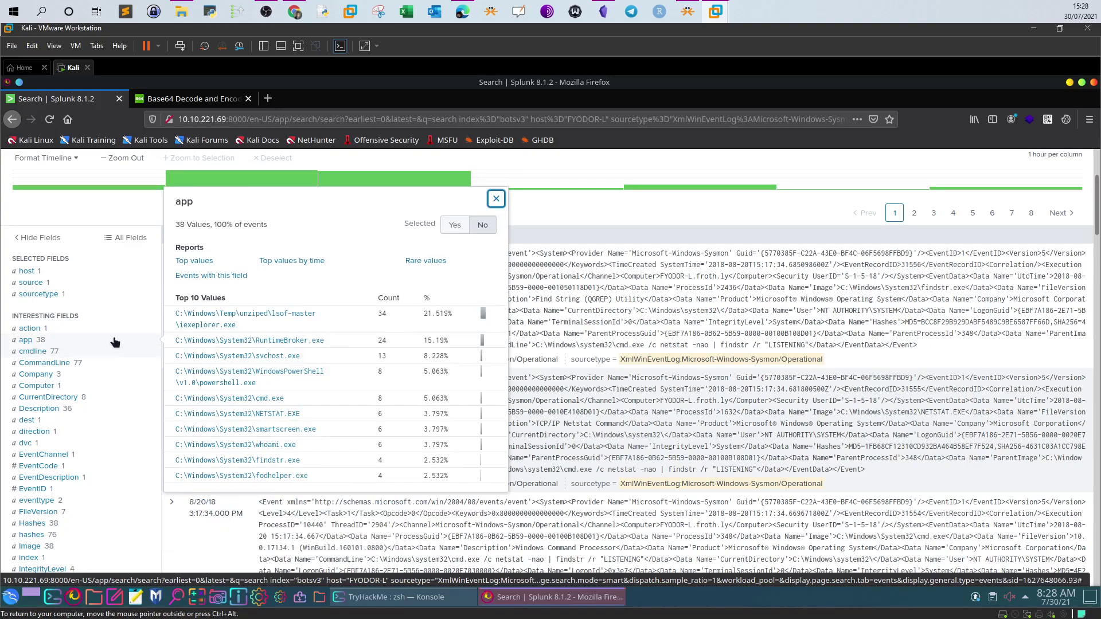
pyautogui.scroll(3, 108, 340)
pyautogui.click(462, 245)
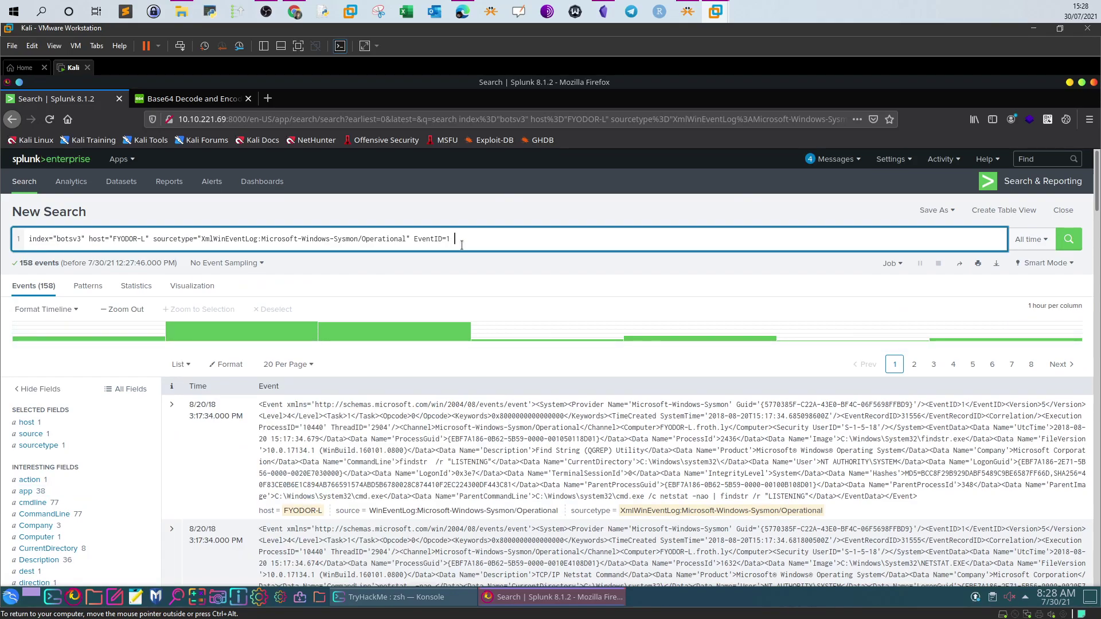
# Append '| table app' to list the app field of the EventID=1 events
pyautogui.write('| table')
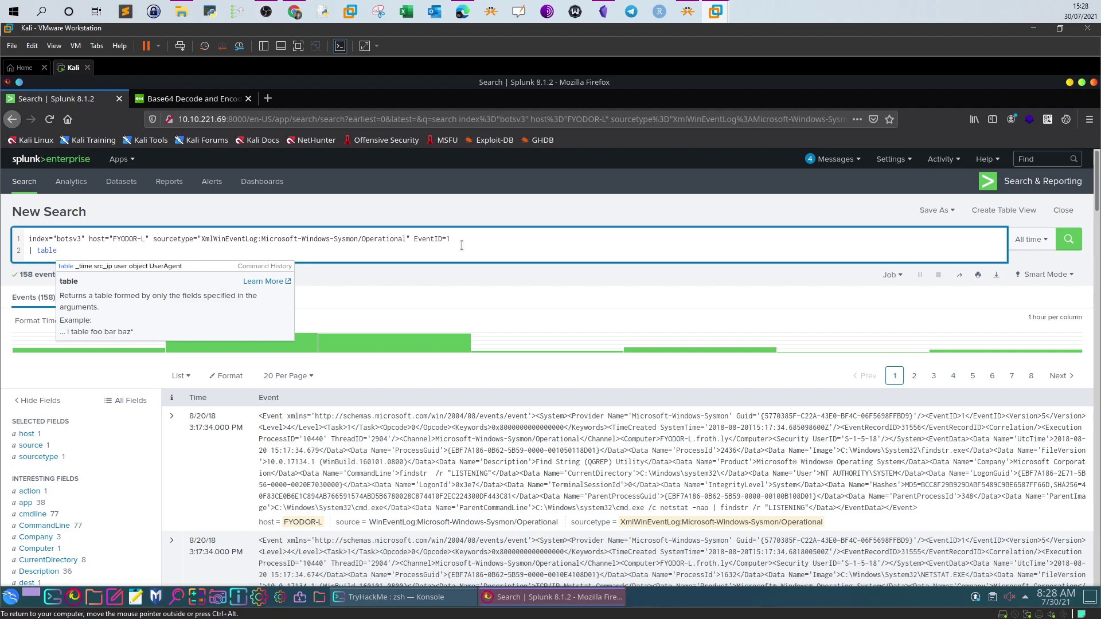
pyautogui.press('BackSpace')
pyautogui.press('BackSpace')
pyautogui.press('BackSpace')
pyautogui.press('BackSpace')
pyautogui.press('BackSpace')
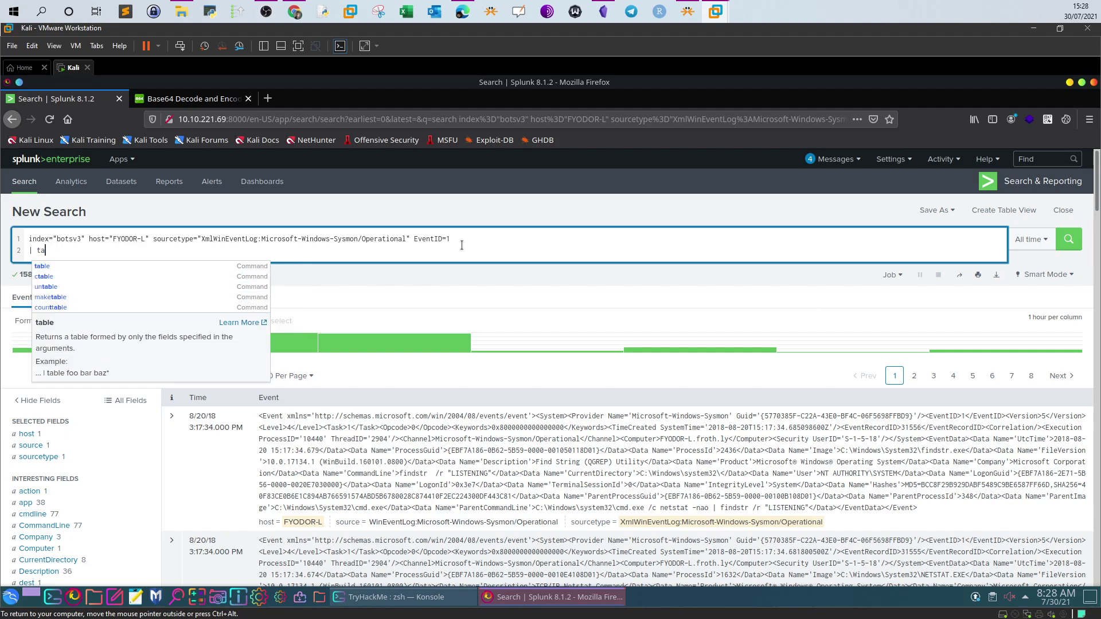
pyautogui.write('stats cou')
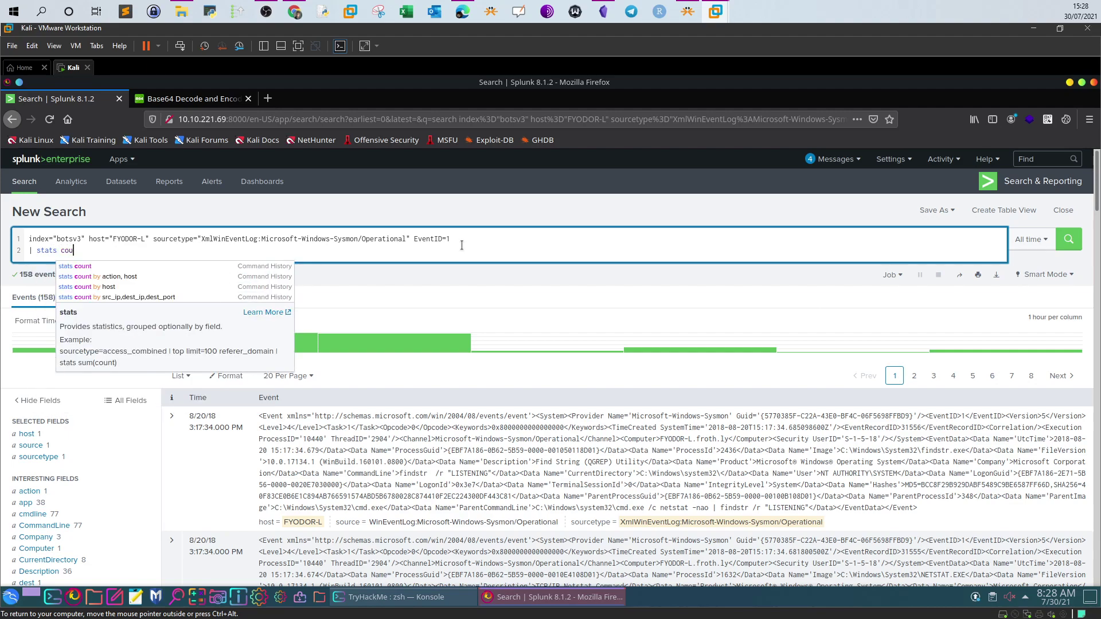
pyautogui.write('nt by')
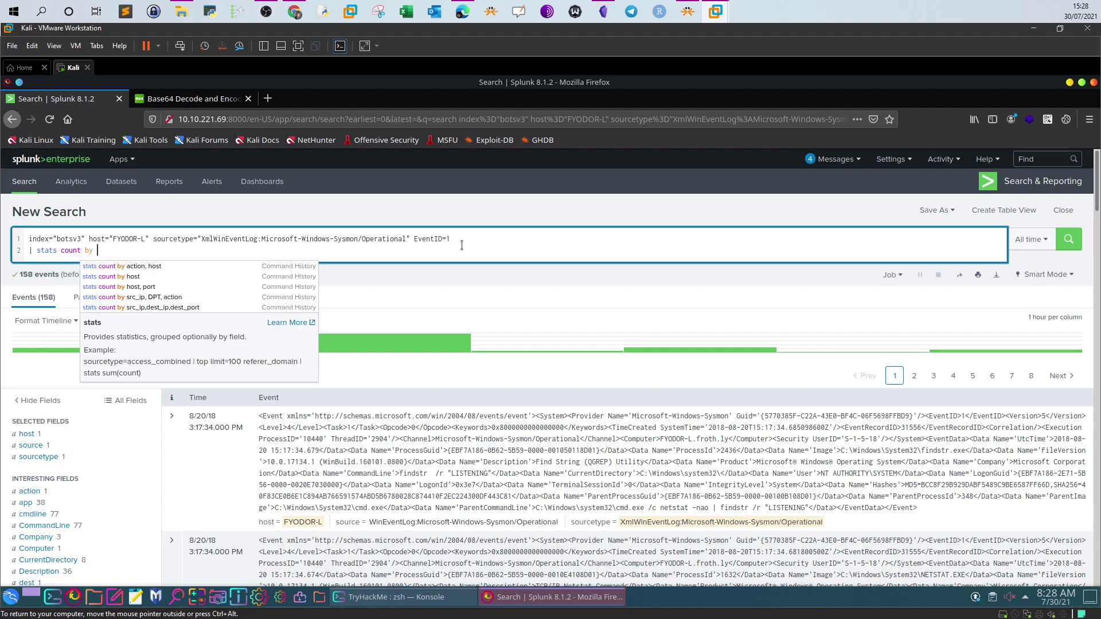
pyautogui.write(' app')
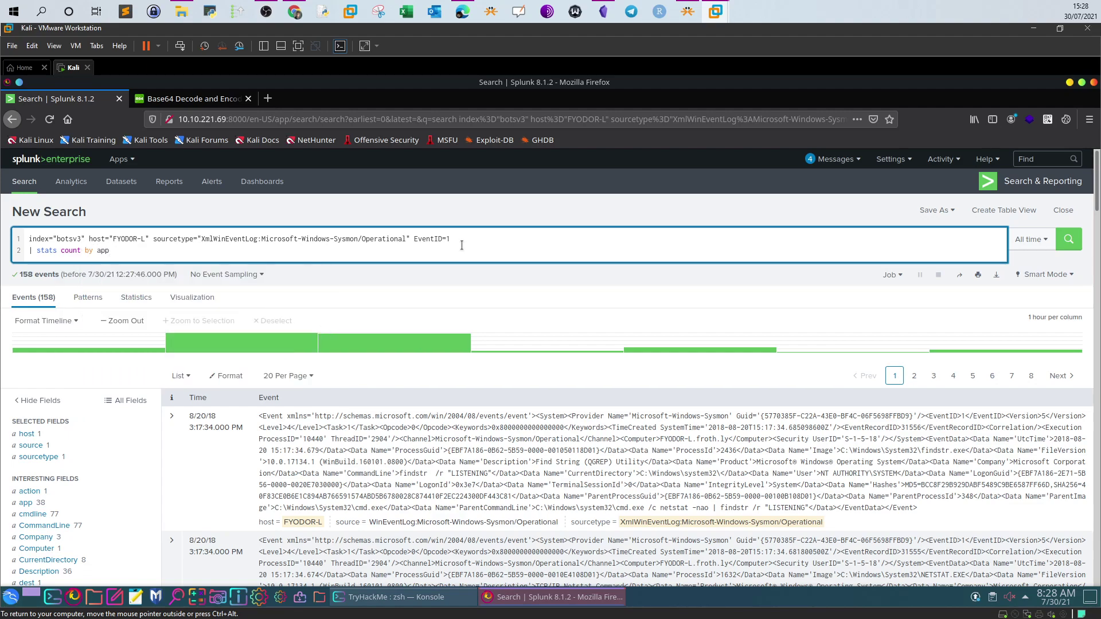
pyautogui.press('BackSpace')
pyautogui.press('BackSpace')
pyautogui.press('BackSpace')
pyautogui.press('BackSpace')
pyautogui.press('BackSpace')
pyautogui.press('BackSpace')
pyautogui.press('BackSpace')
pyautogui.press('BackSpace')
pyautogui.press('BackSpace')
pyautogui.press('BackSpace')
pyautogui.press('BackSpace')
pyautogui.press('BackSpace')
pyautogui.press('BackSpace')
pyautogui.press('BackSpace')
pyautogui.press('BackSpace')
pyautogui.press('BackSpace')
pyautogui.write('t')
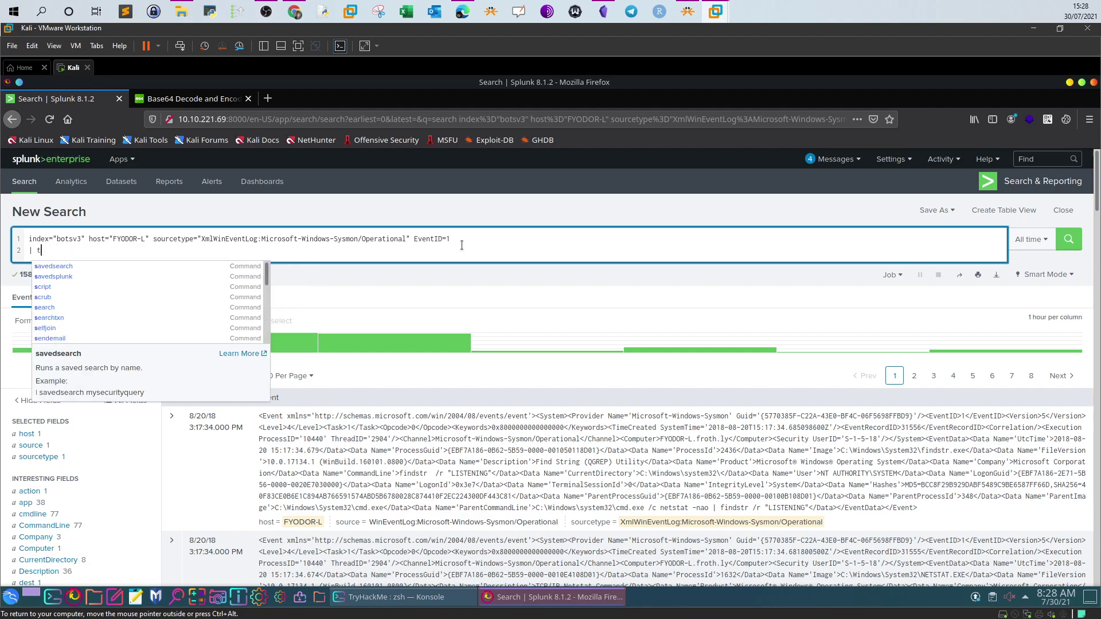
pyautogui.write('able apps')
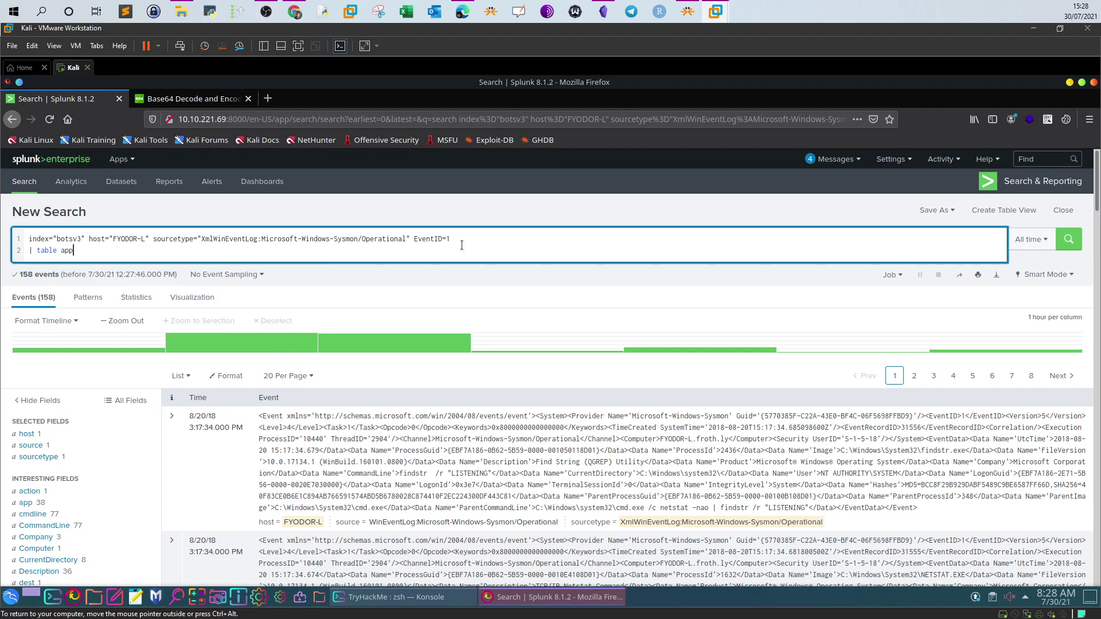
pyautogui.press('Return')
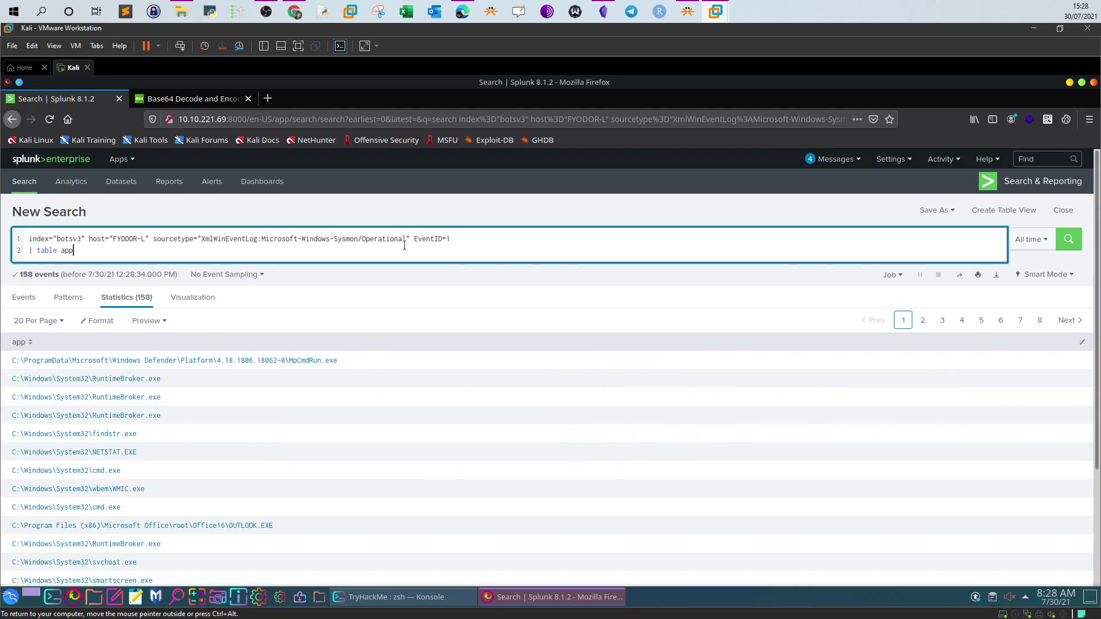
# Add '| reverse' to show the app paths oldest first, then view the TryHackMe question
pyautogui.hotkey('shift', 'Return')
pyautogui.write('reverse')
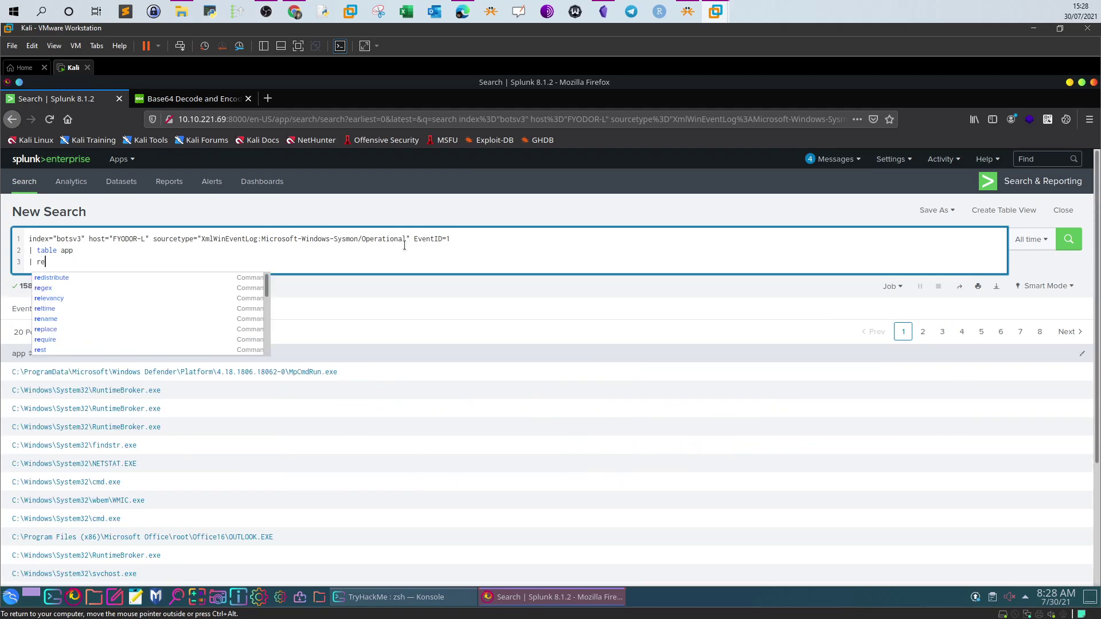
pyautogui.press('Return')
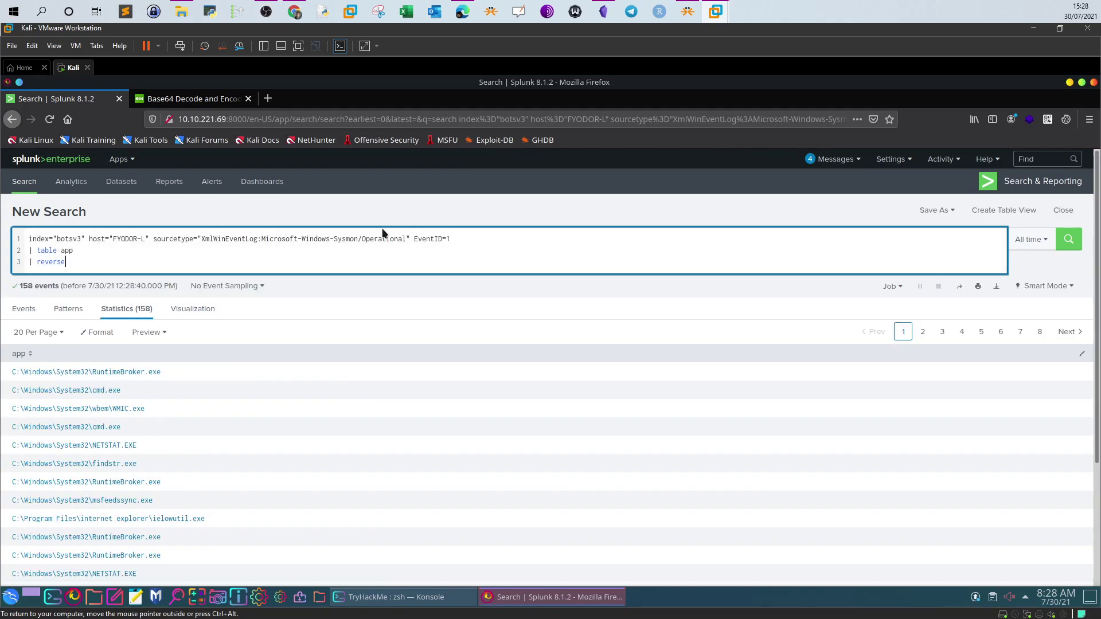
pyautogui.click(295, 11)
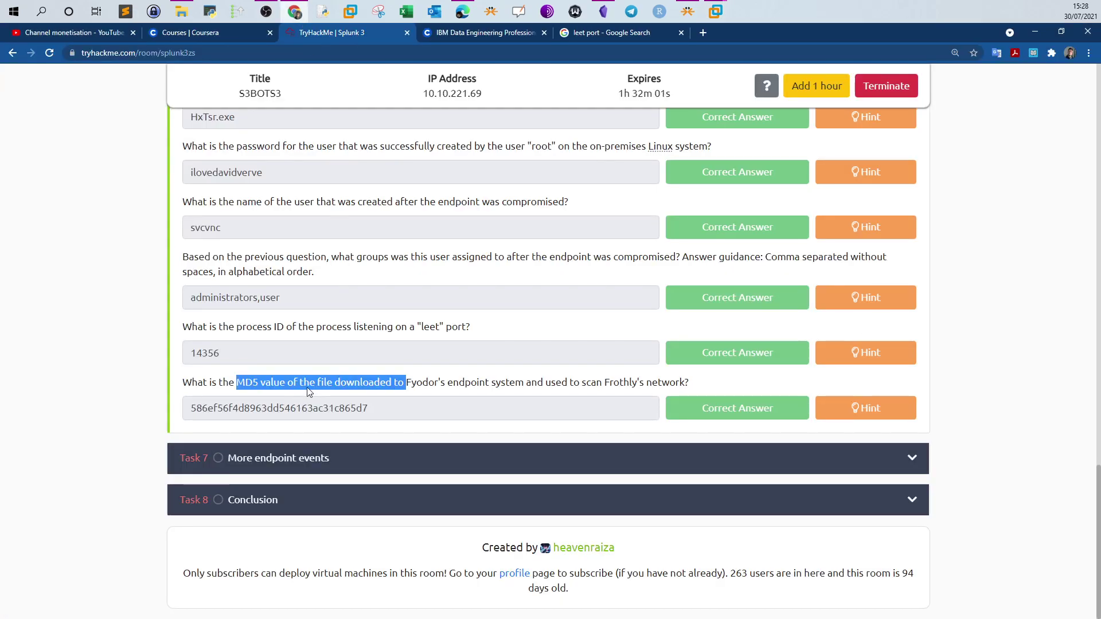
# Back in Splunk, page through the app table to page 4
pyautogui.click(714, 13)
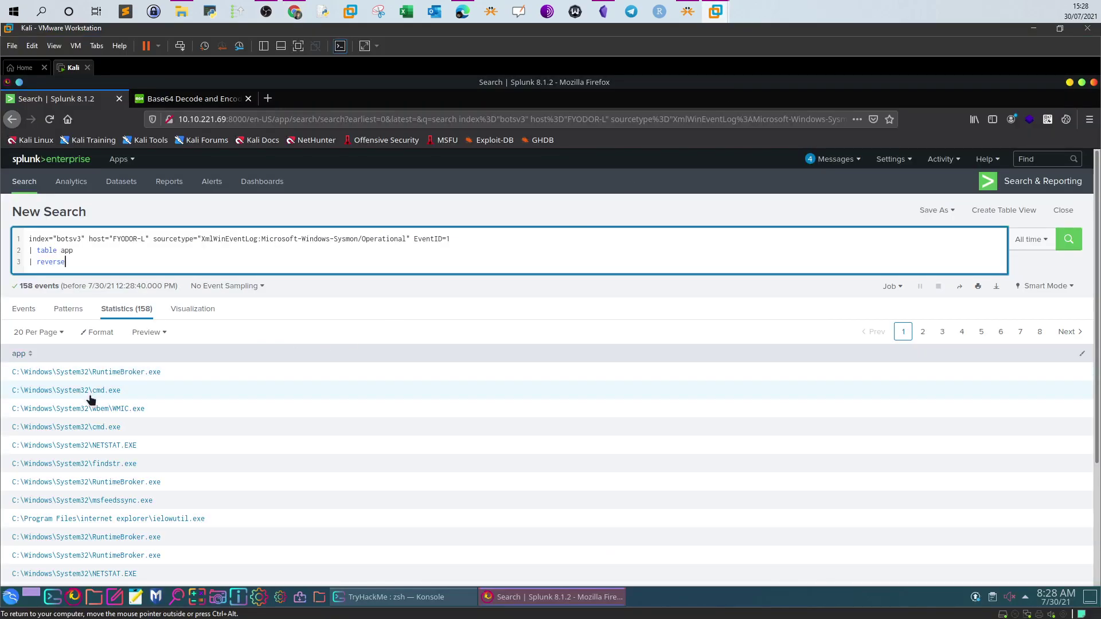
pyautogui.scroll(-2, 94, 393)
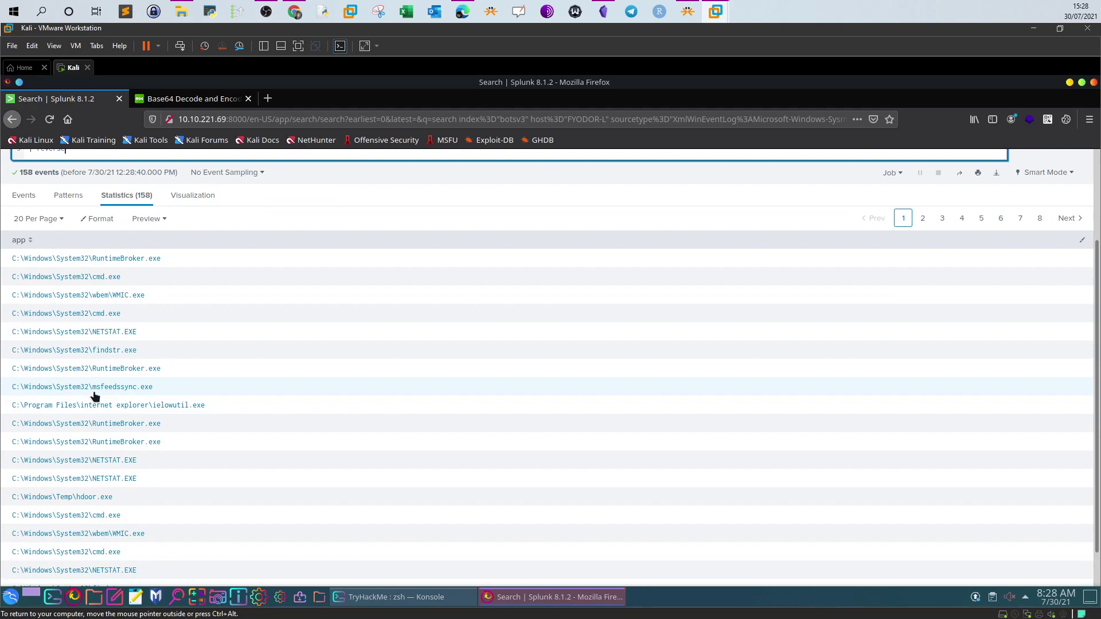
pyautogui.scroll(-1, 94, 394)
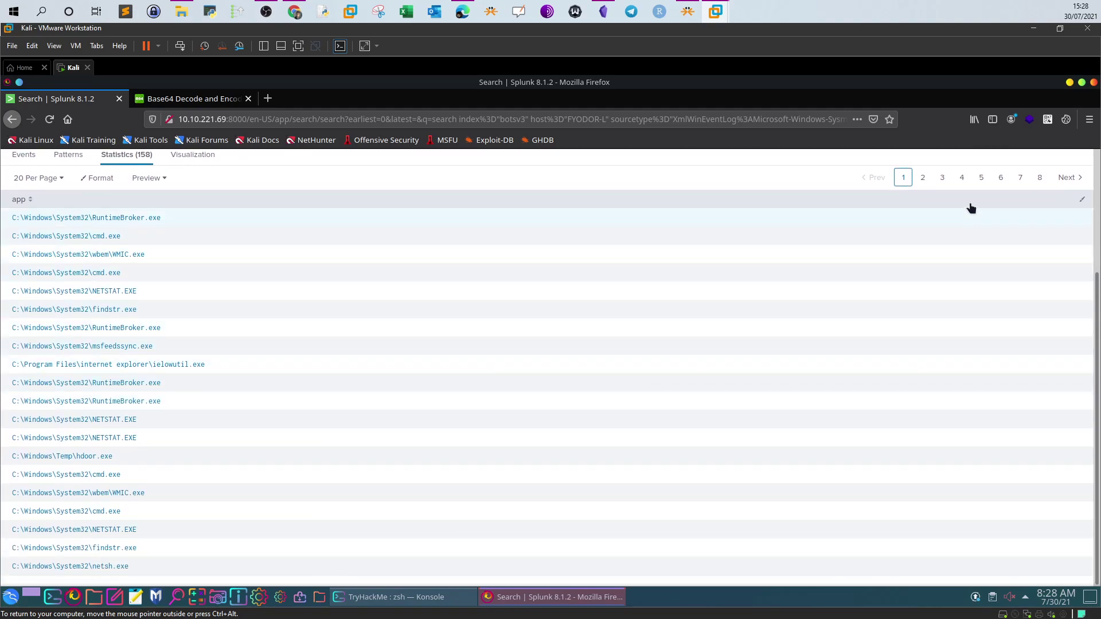
pyautogui.click(1071, 180)
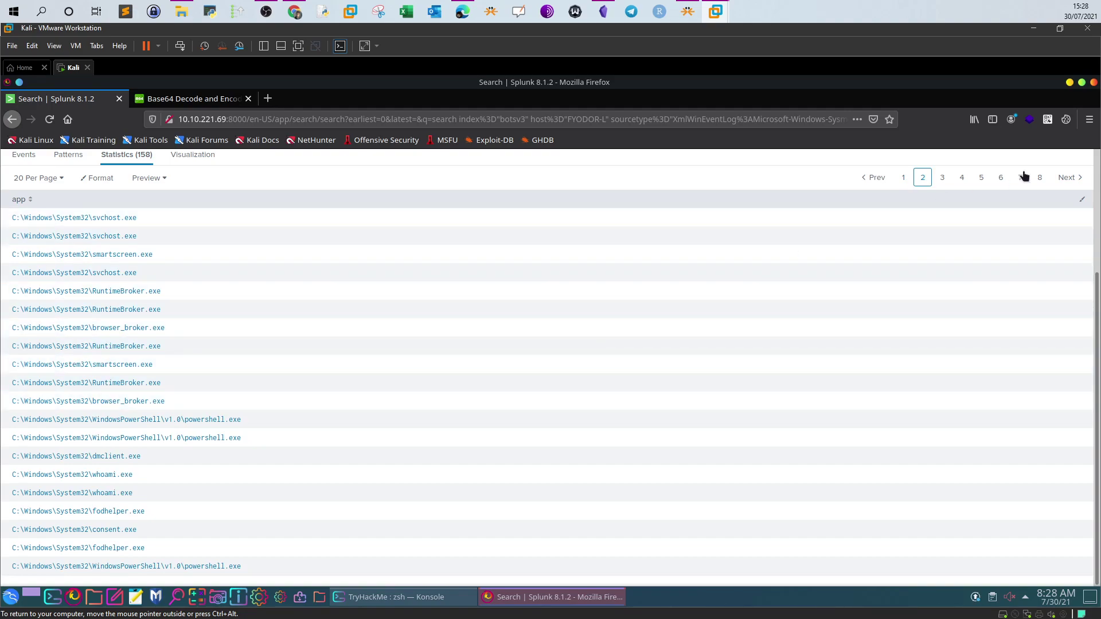
pyautogui.click(1070, 178)
pyautogui.scroll(1, 85, 460)
pyautogui.scroll(-1, 85, 461)
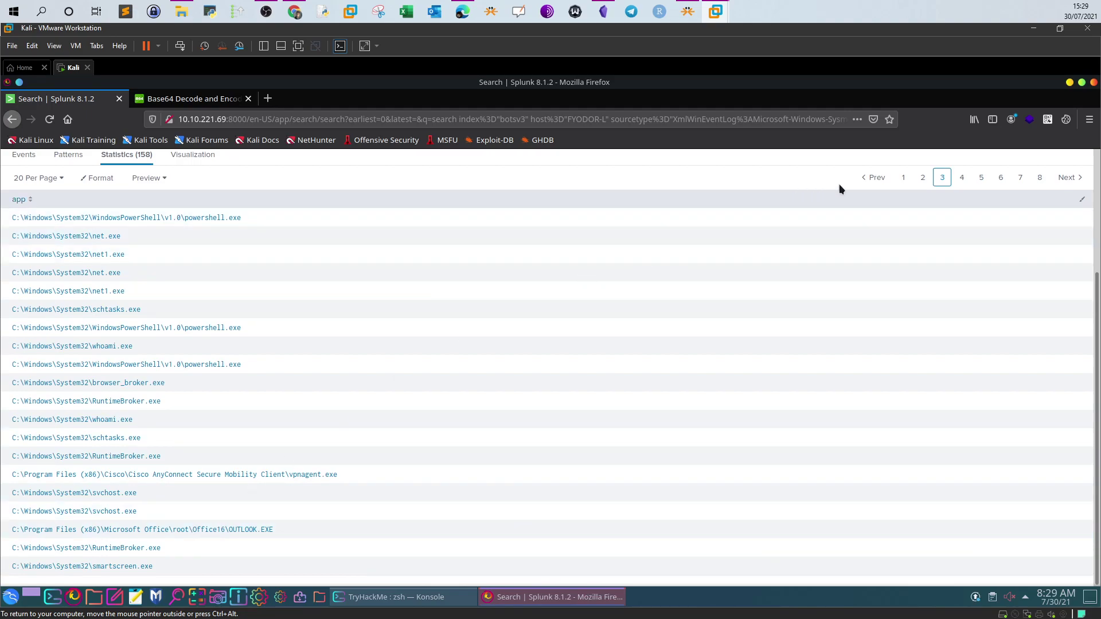
pyautogui.click(1067, 178)
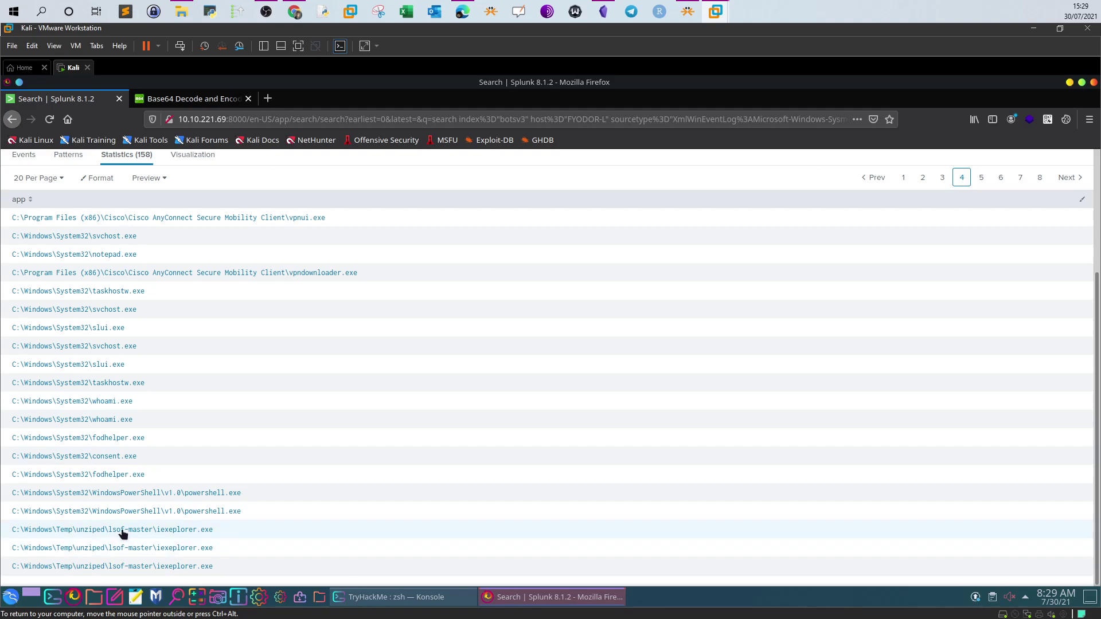
# Mark the lsof-master iexeplorer.exe entry, page on to page 8, then back to 7
pyautogui.moveTo(215, 531); pyautogui.dragTo(175, 539)
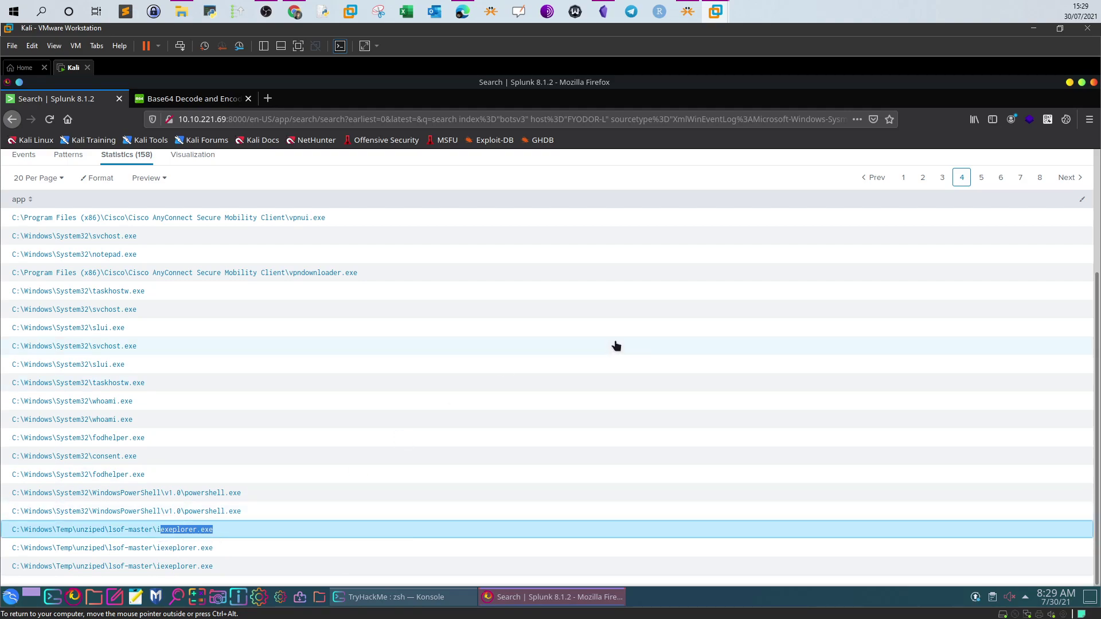
pyautogui.click(1063, 179)
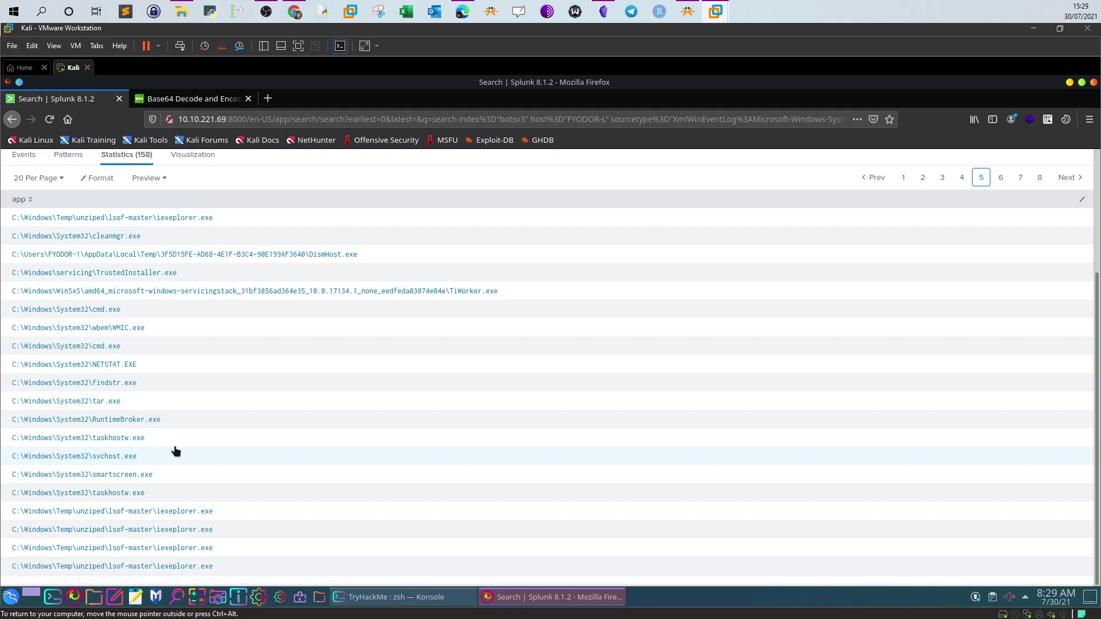
pyautogui.click(1067, 178)
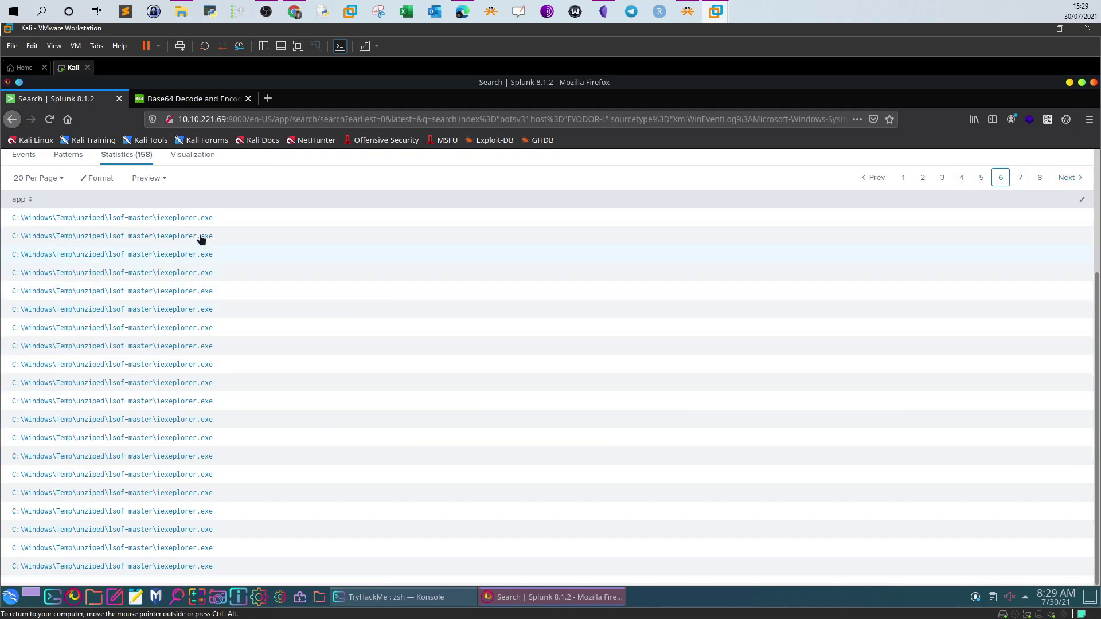
pyautogui.click(1067, 178)
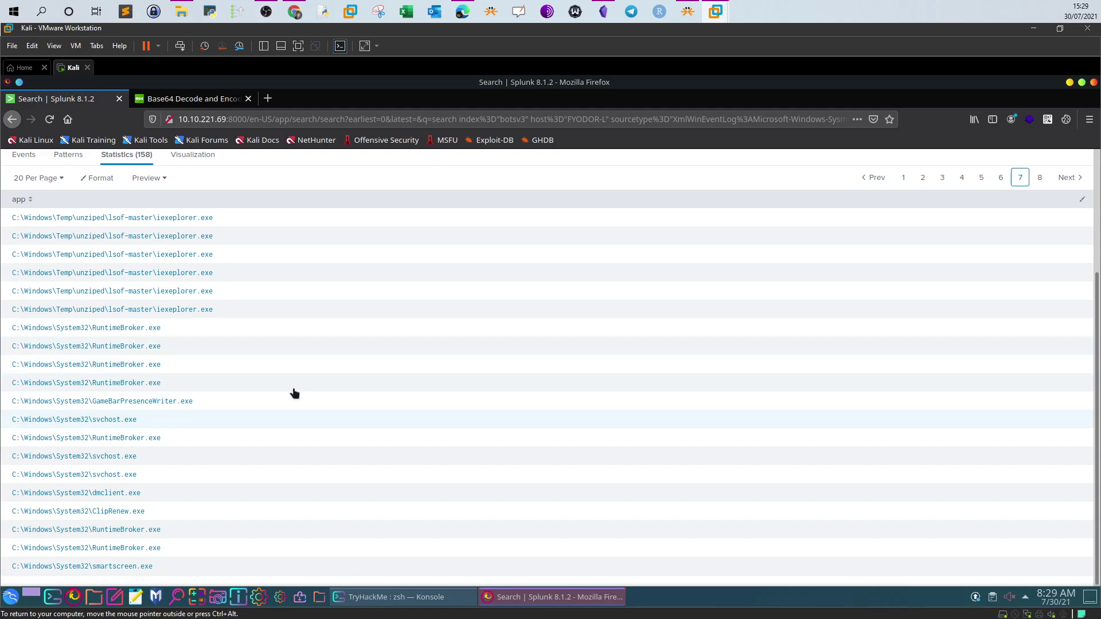
pyautogui.click(1067, 178)
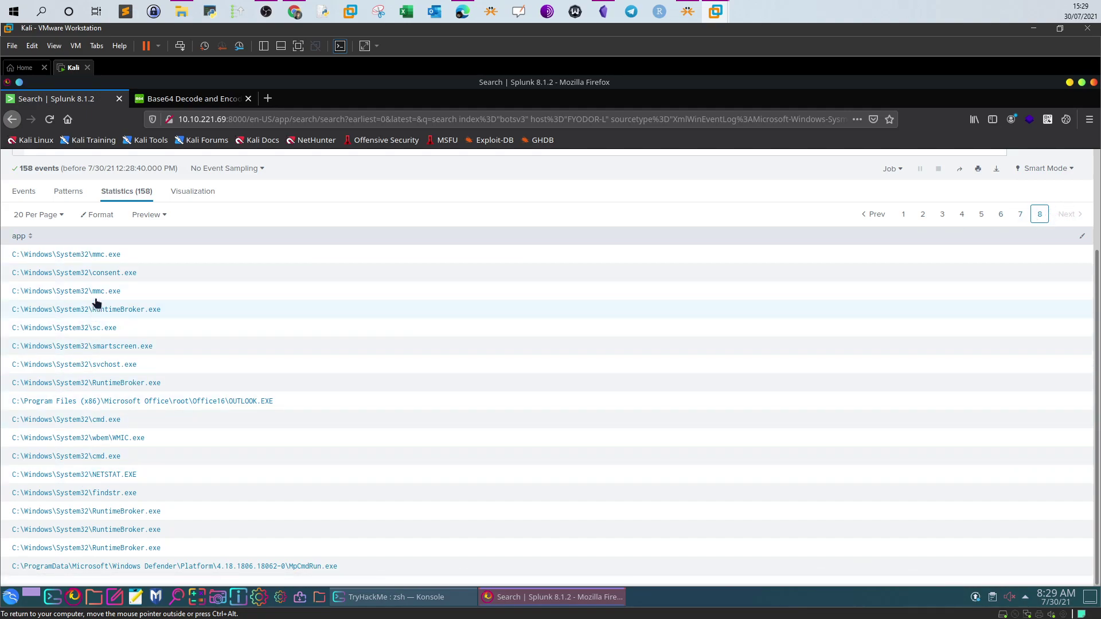
pyautogui.click(1020, 214)
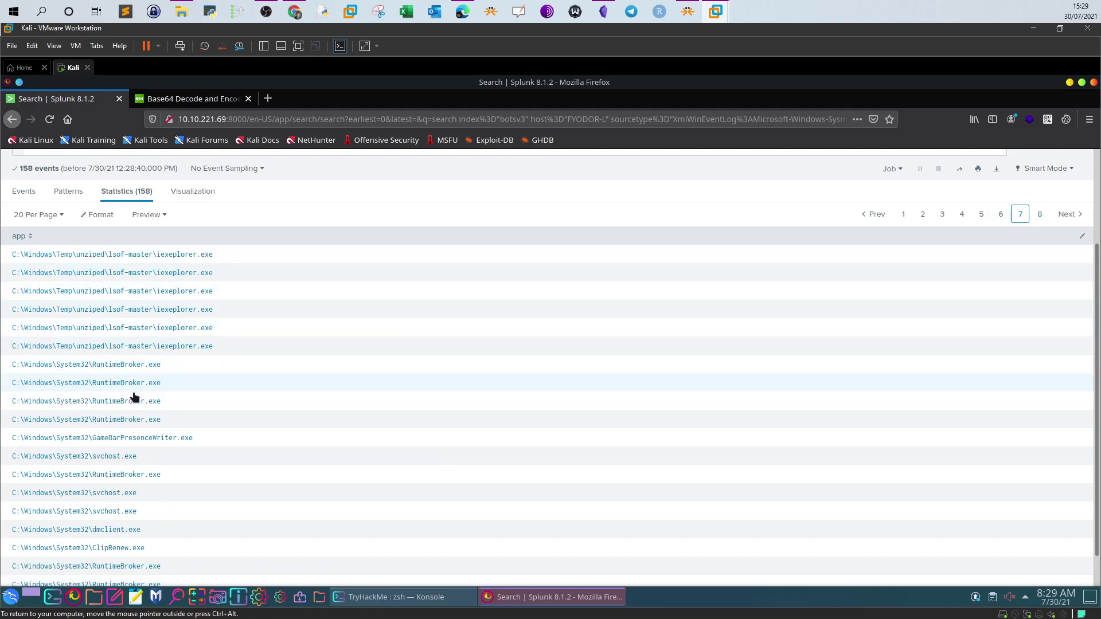
# Page back from page 6 to the first page of app results, where C:\Windows\Temp\hdoor.exe appears
pyautogui.scroll(-1, 134, 401)
pyautogui.click(1001, 177)
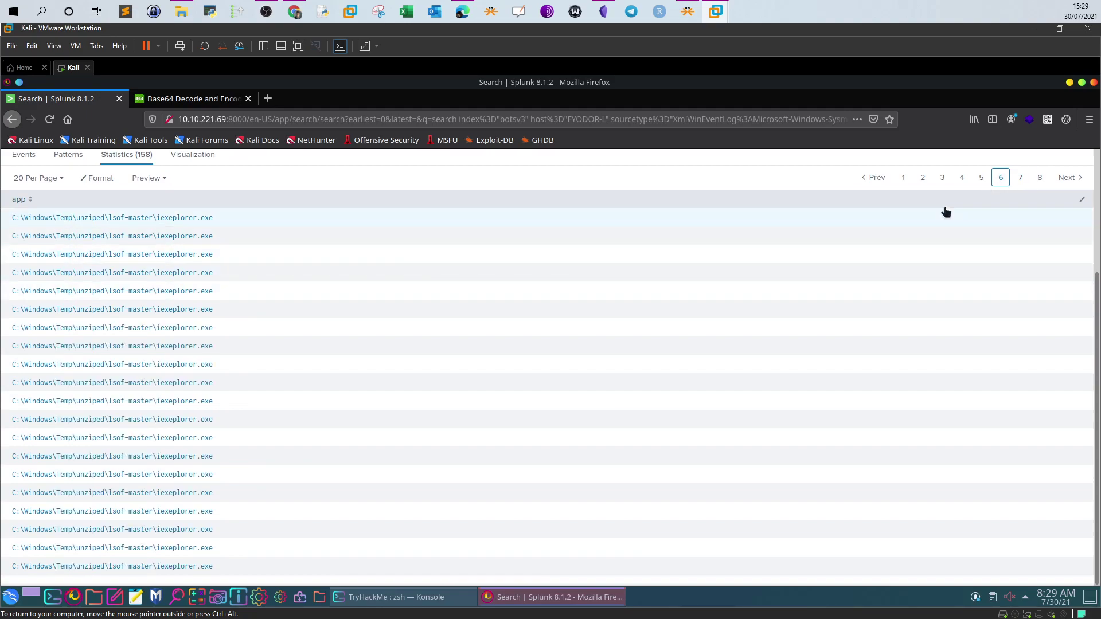
pyautogui.click(984, 178)
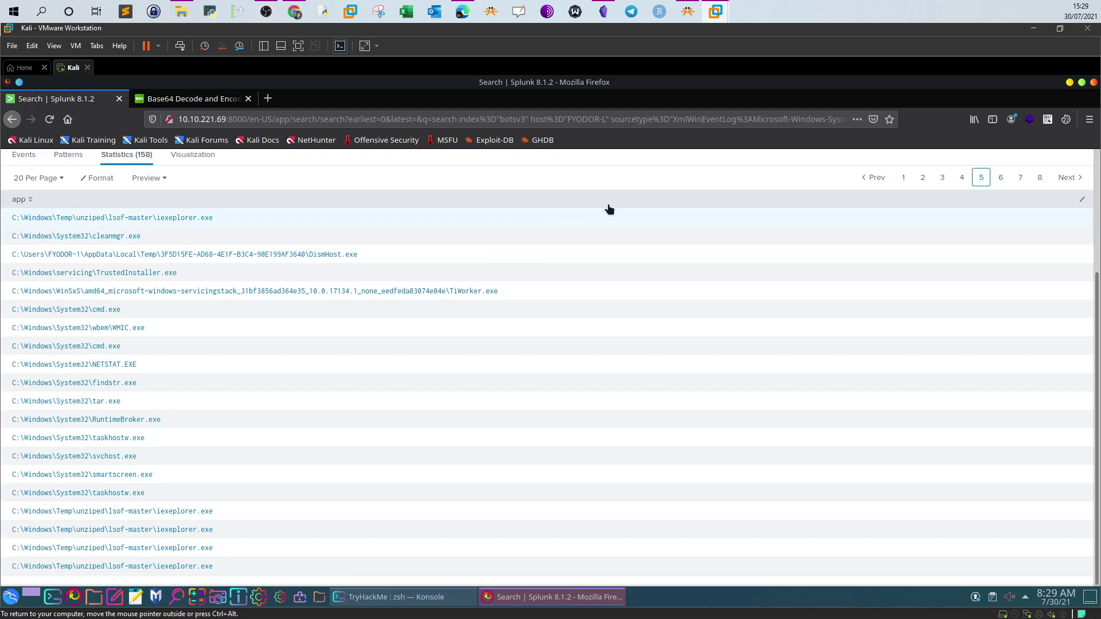
pyautogui.click(960, 178)
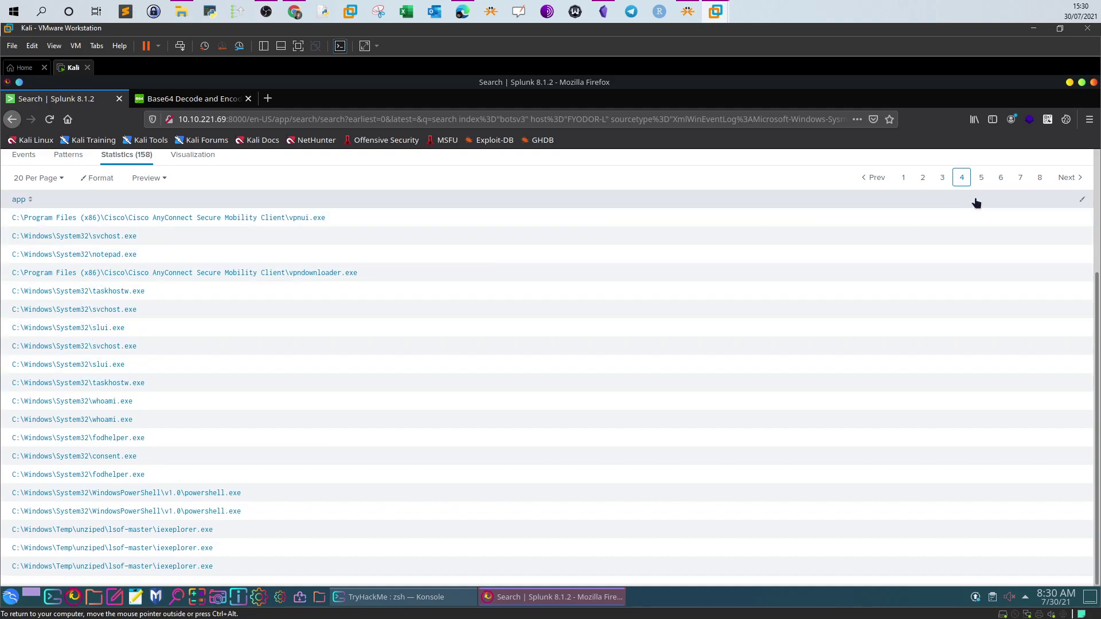
pyautogui.click(942, 178)
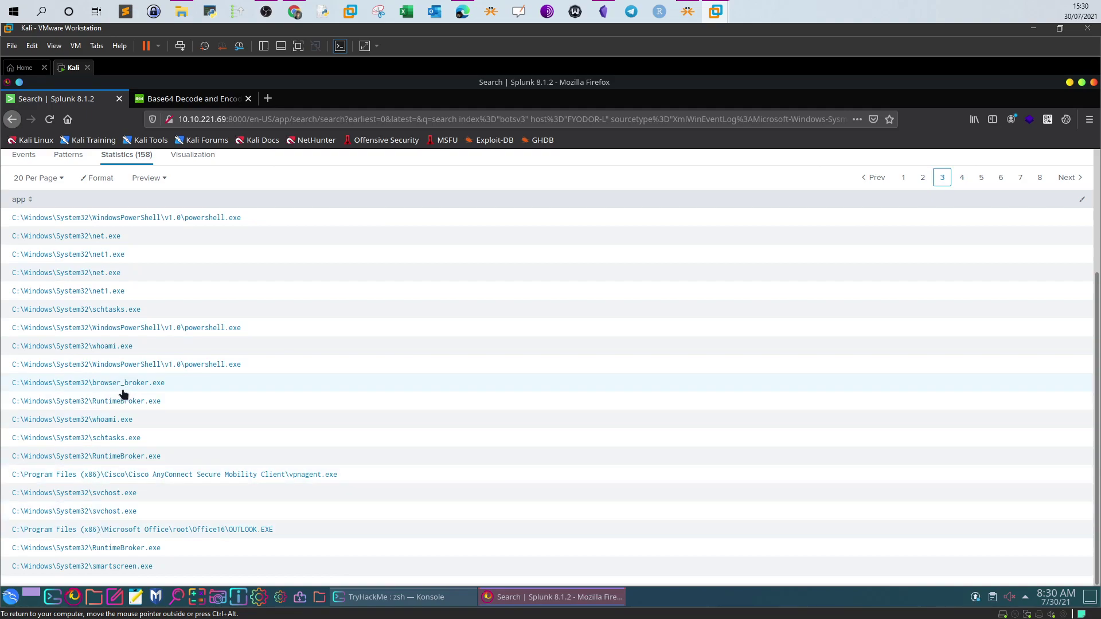
pyautogui.click(923, 178)
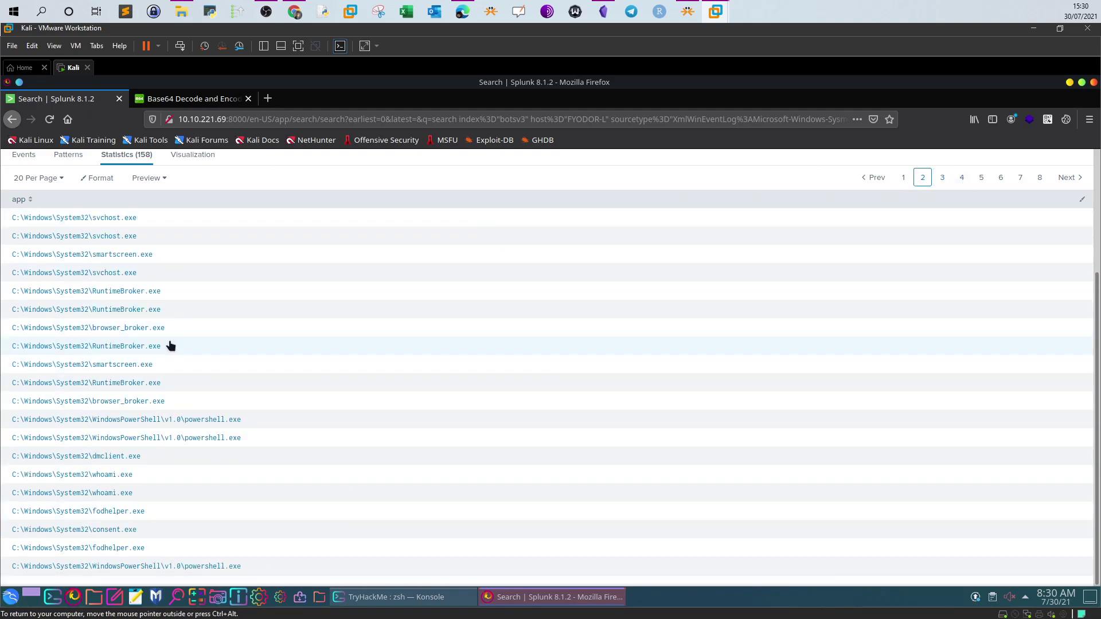
pyautogui.click(903, 178)
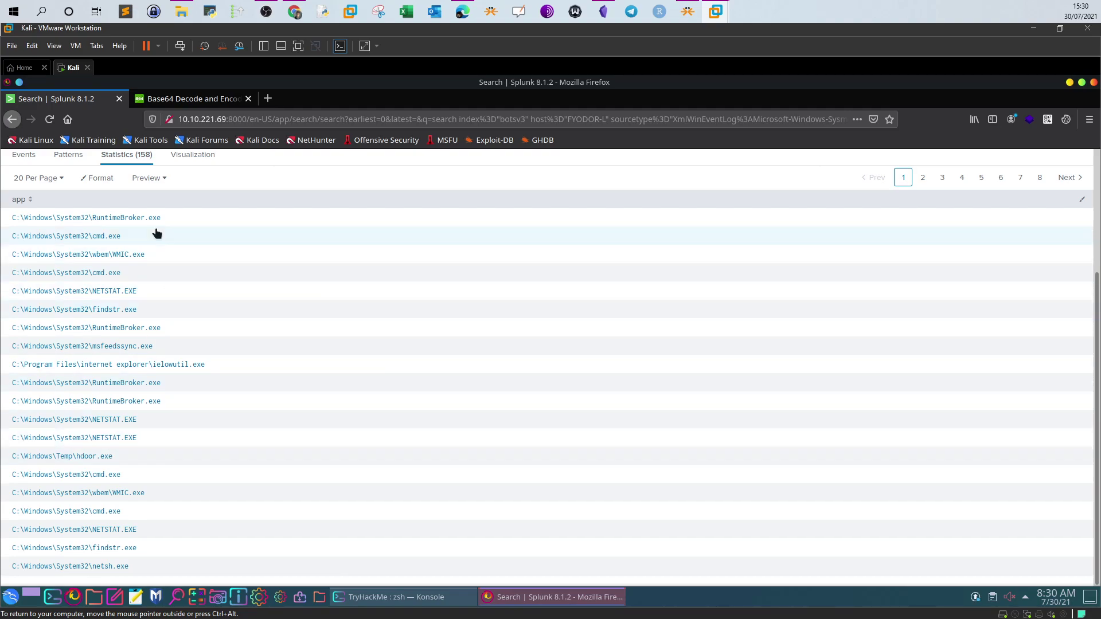
pyautogui.scroll(1, 161, 247)
pyautogui.scroll(-1, 132, 371)
pyautogui.click(294, 12)
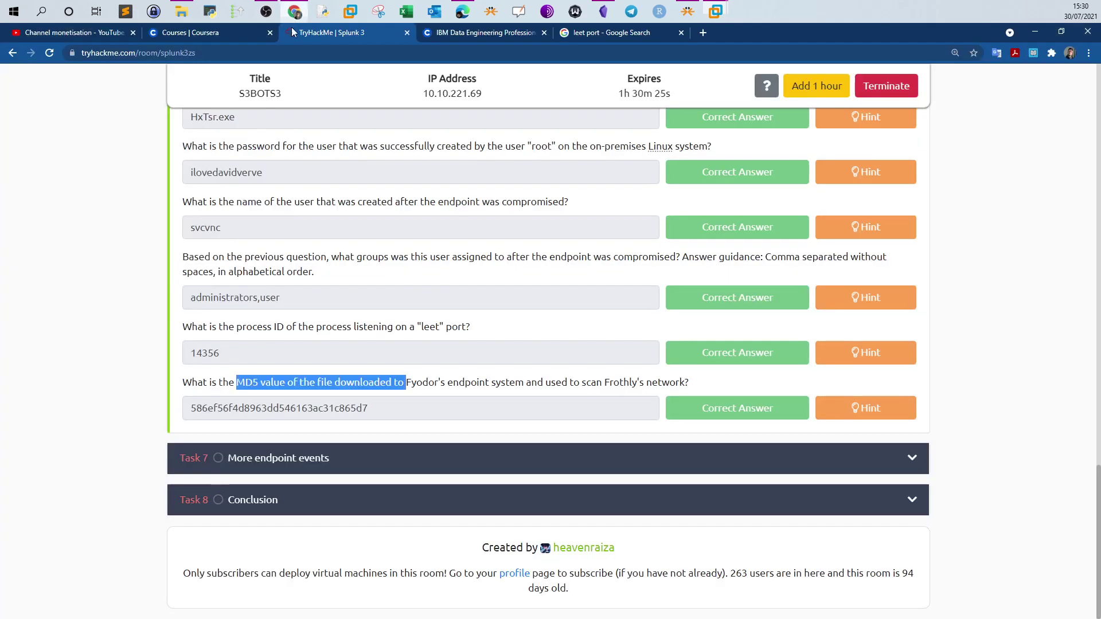
pyautogui.click(349, 393)
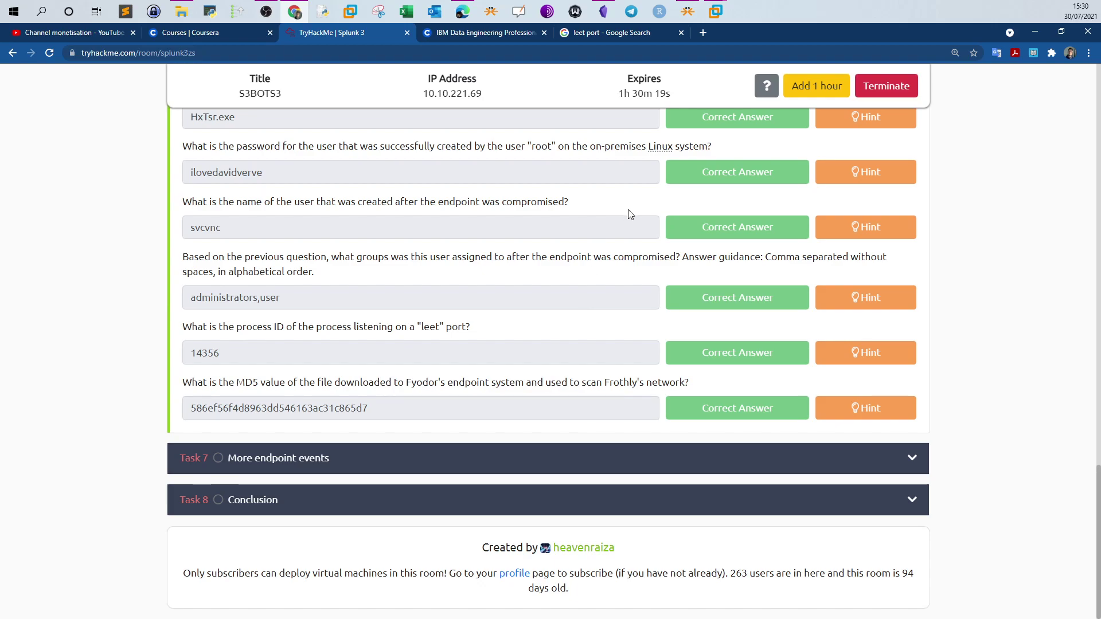
pyautogui.click(713, 14)
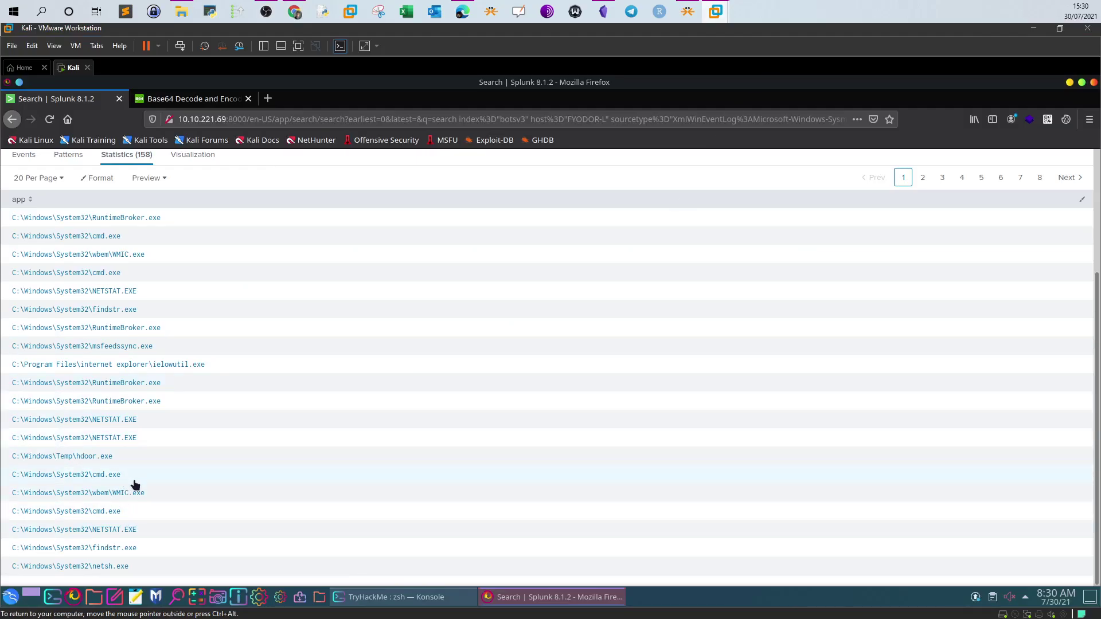
# Replace the table and reverse lines with app="C:\Windows\Temp\hdoor.exe" and run the search
pyautogui.moveTo(115, 457); pyautogui.dragTo(10, 457)
pyautogui.hotkey('ctrl', 'c')
pyautogui.scroll(5, 396, 261)
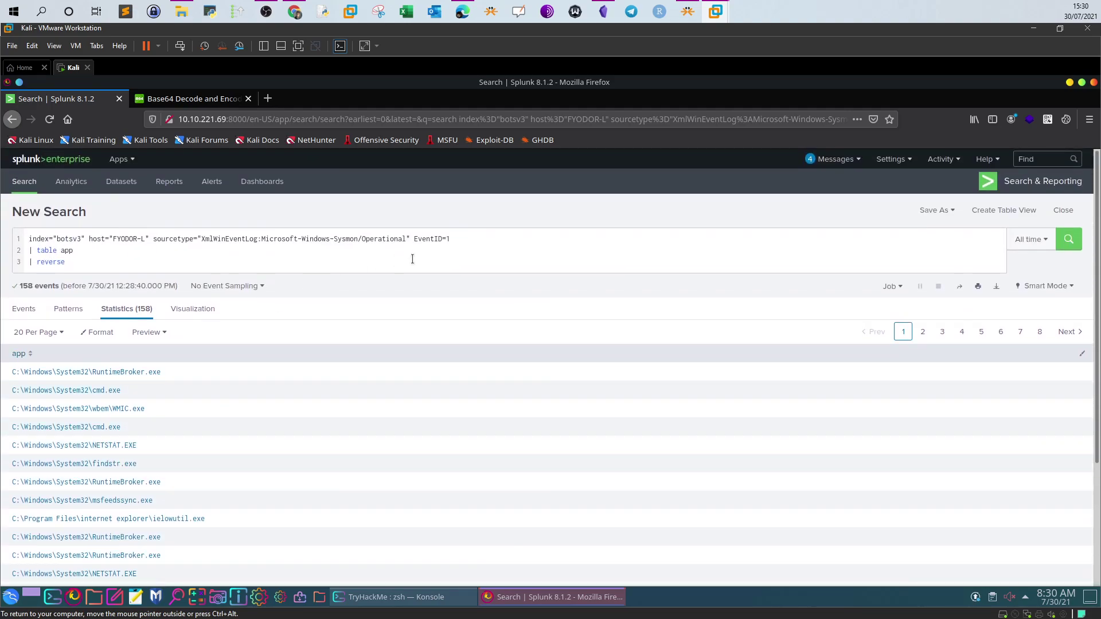
pyautogui.moveTo(465, 261); pyautogui.dragTo(31, 251)
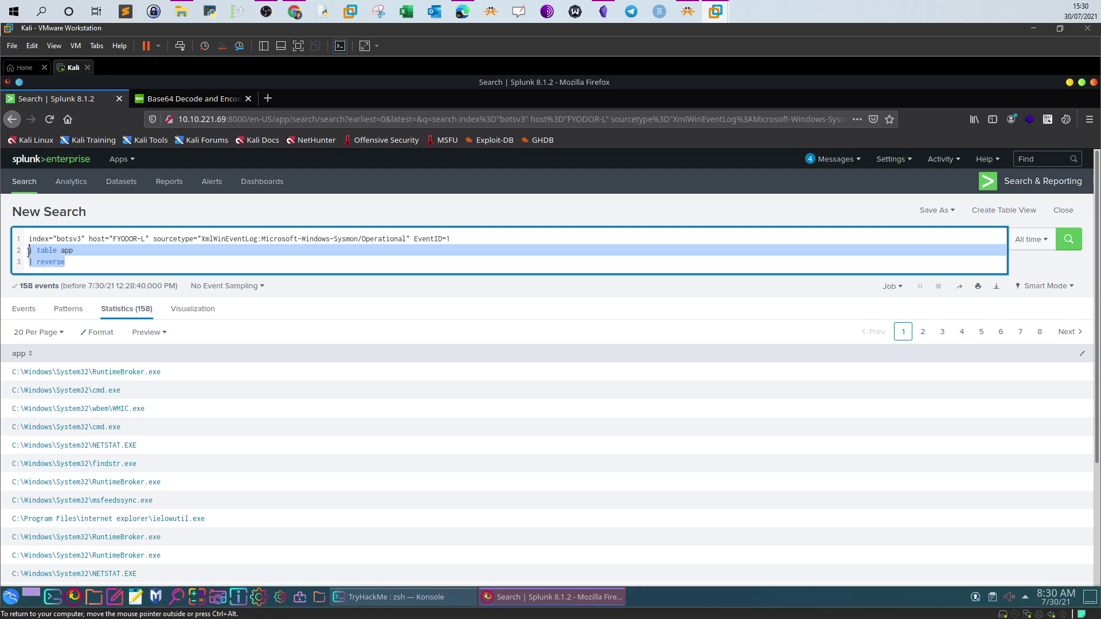
pyautogui.press('BackSpace')
pyautogui.press('BackSpace')
pyautogui.write('app=')
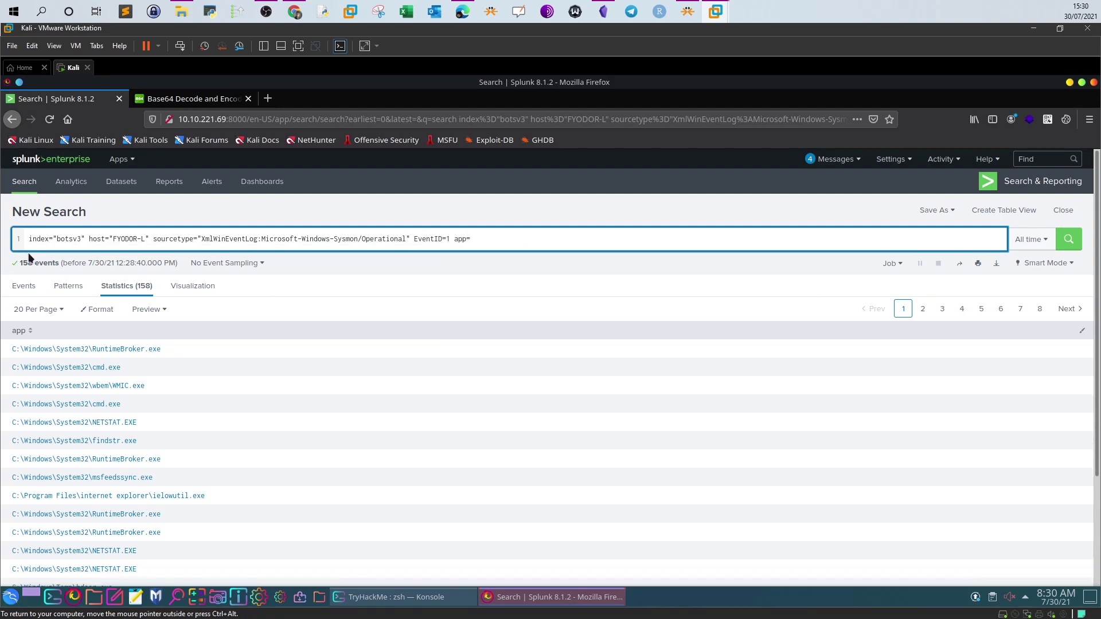
pyautogui.write('"')
pyautogui.hotkey('ctrl', 'v')
pyautogui.write('"')
pyautogui.press('Return')
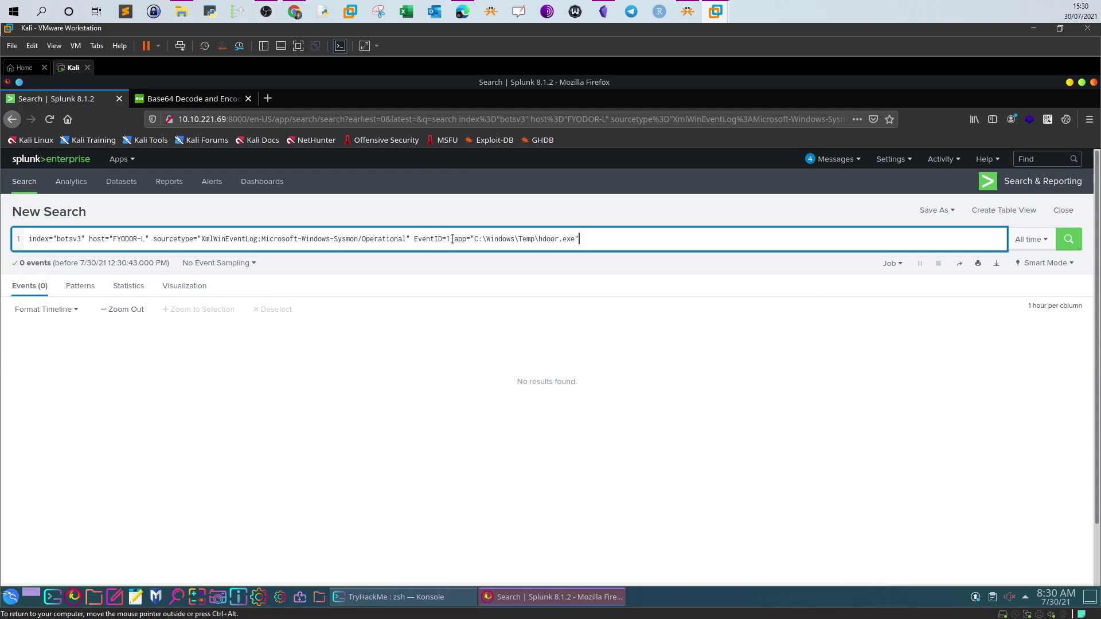
# Reduce the filter to the bare hdoor.exe keyword and rerun, returning a single event
pyautogui.moveTo(539, 239); pyautogui.dragTo(457, 237)
pyautogui.press('BackSpace')
pyautogui.press('End')
pyautogui.press('BackSpace')
pyautogui.press('Return')
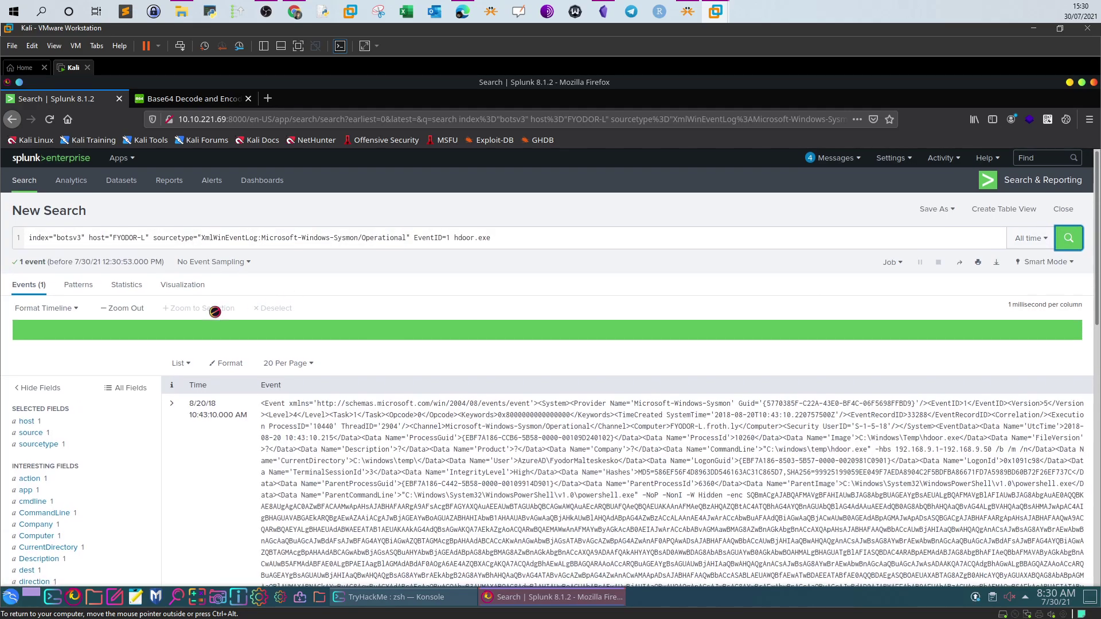
# Add hdoor.exe's CommandLine value to the search as a filter
pyautogui.scroll(-2, 215, 318)
pyautogui.click(50, 439)
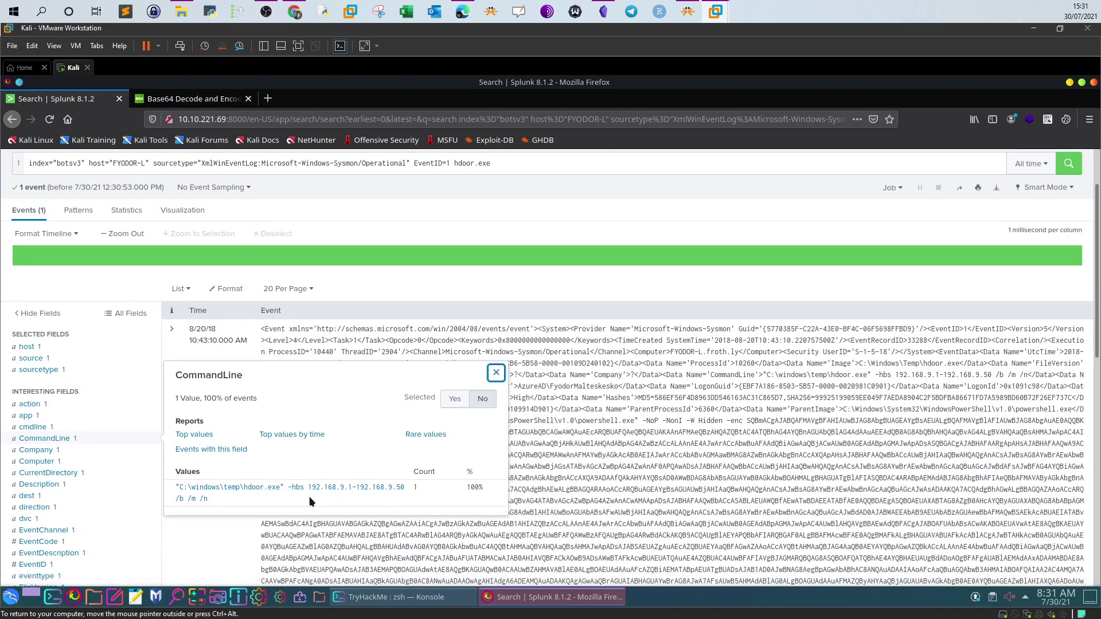
pyautogui.click(216, 492)
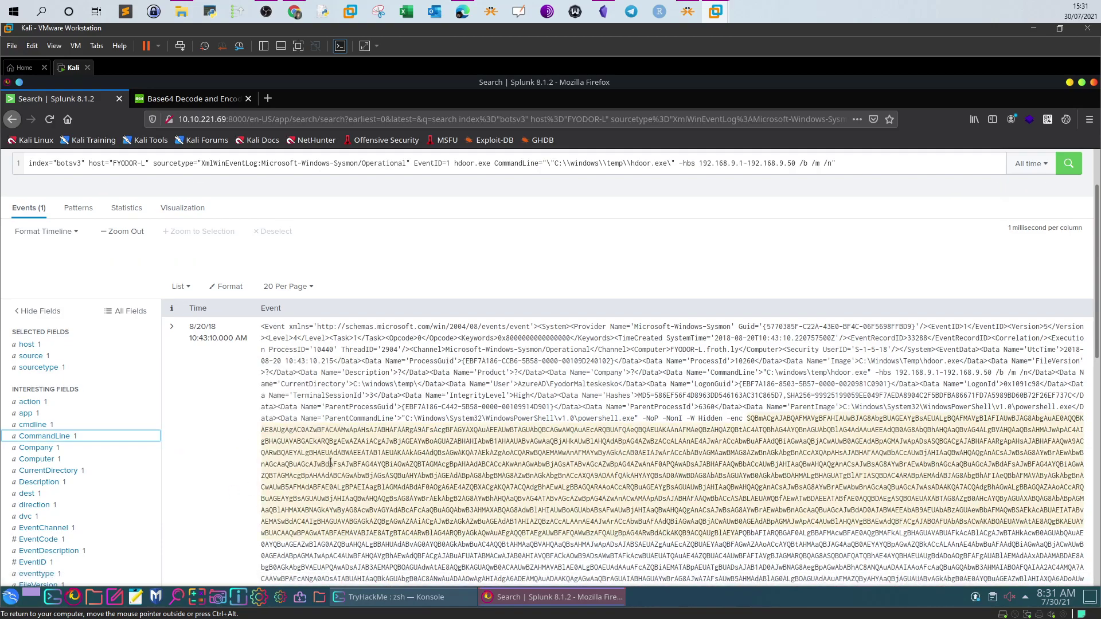
# Copy hdoor.exe's MD5 hash 586ef56f4d8963dd546163ac31c865d7 from the hashes field for the TryHackMe answer
pyautogui.scroll(-3, 331, 464)
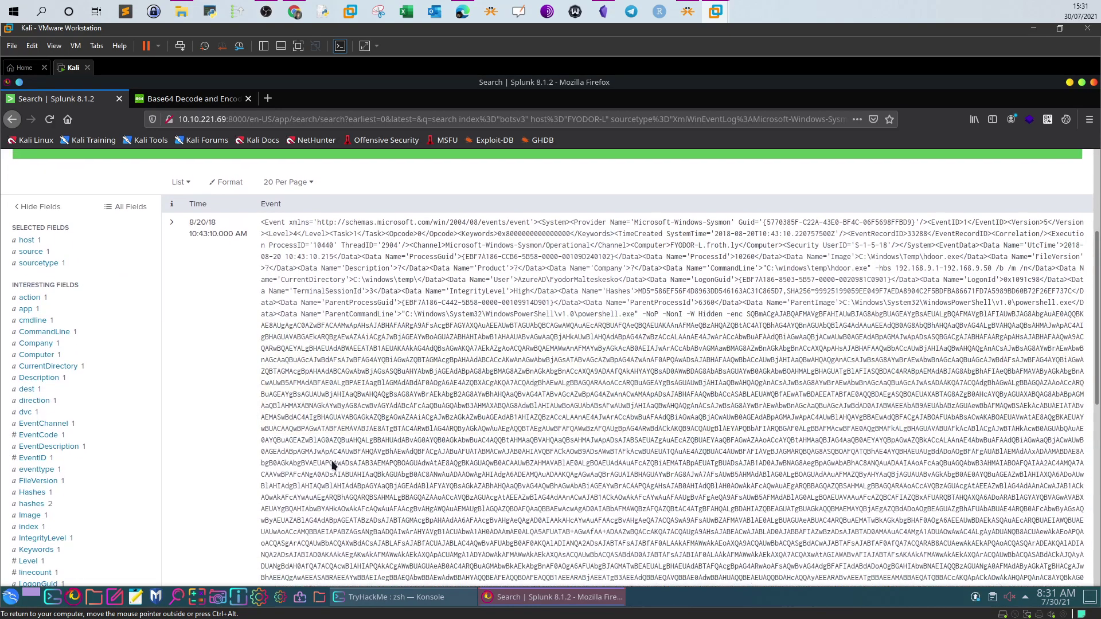
pyautogui.scroll(-3, 133, 441)
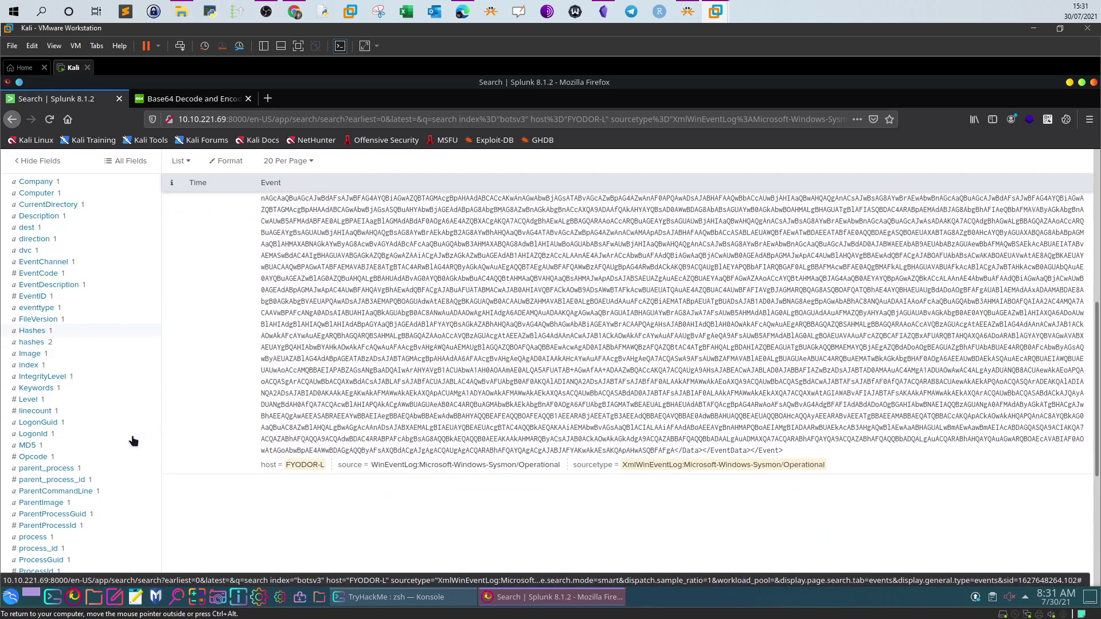
pyautogui.click(36, 343)
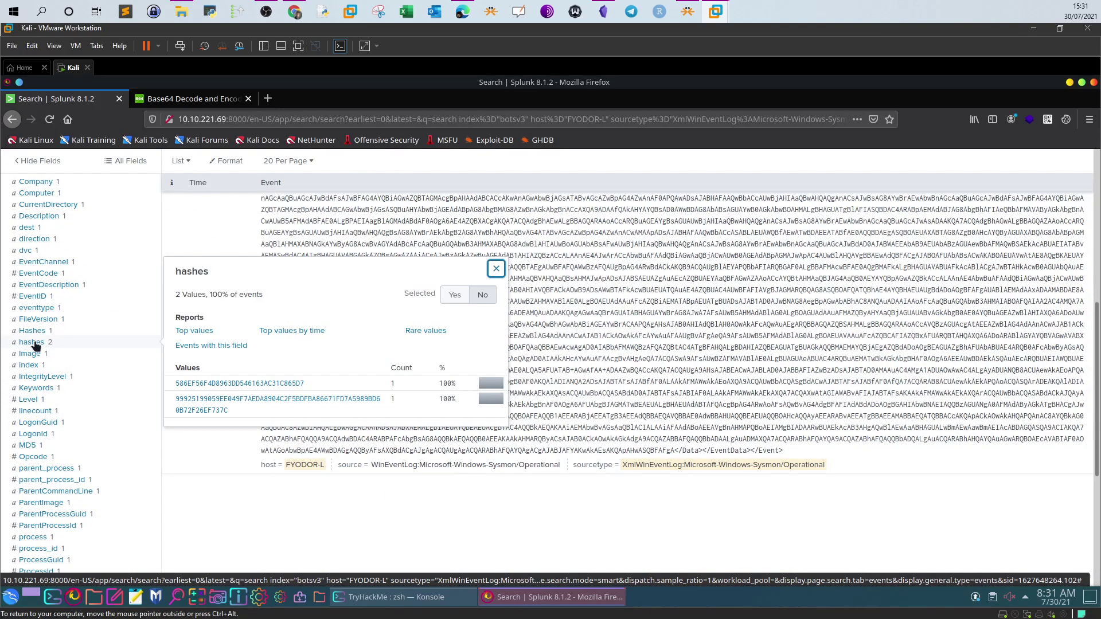
pyautogui.moveTo(305, 384); pyautogui.dragTo(175, 383)
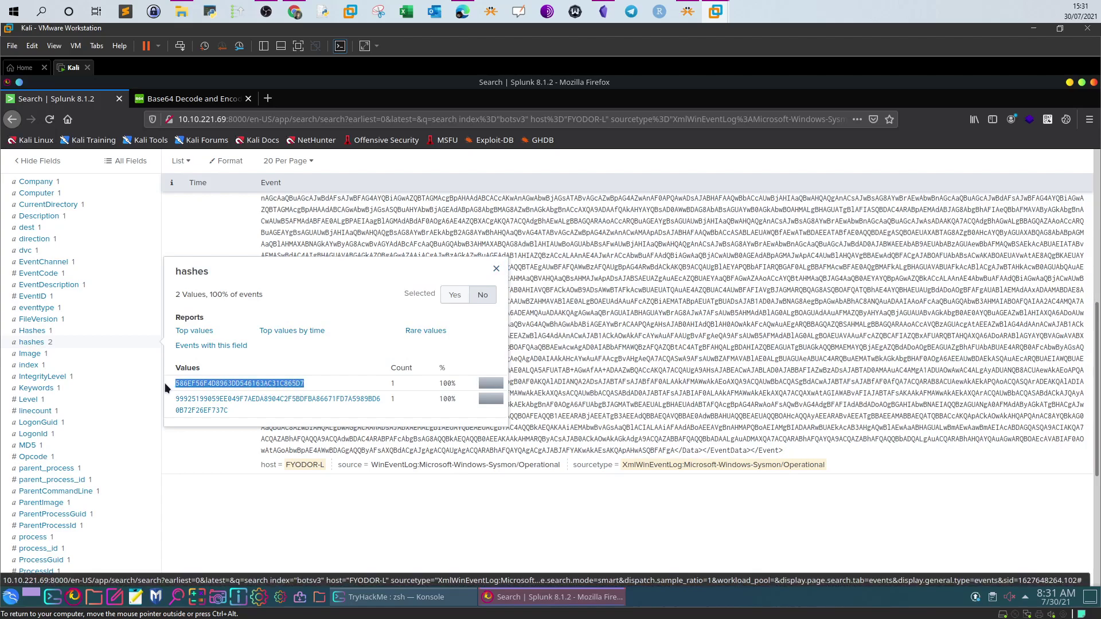
pyautogui.click(294, 11)
pyautogui.moveTo(362, 408); pyautogui.dragTo(229, 409)
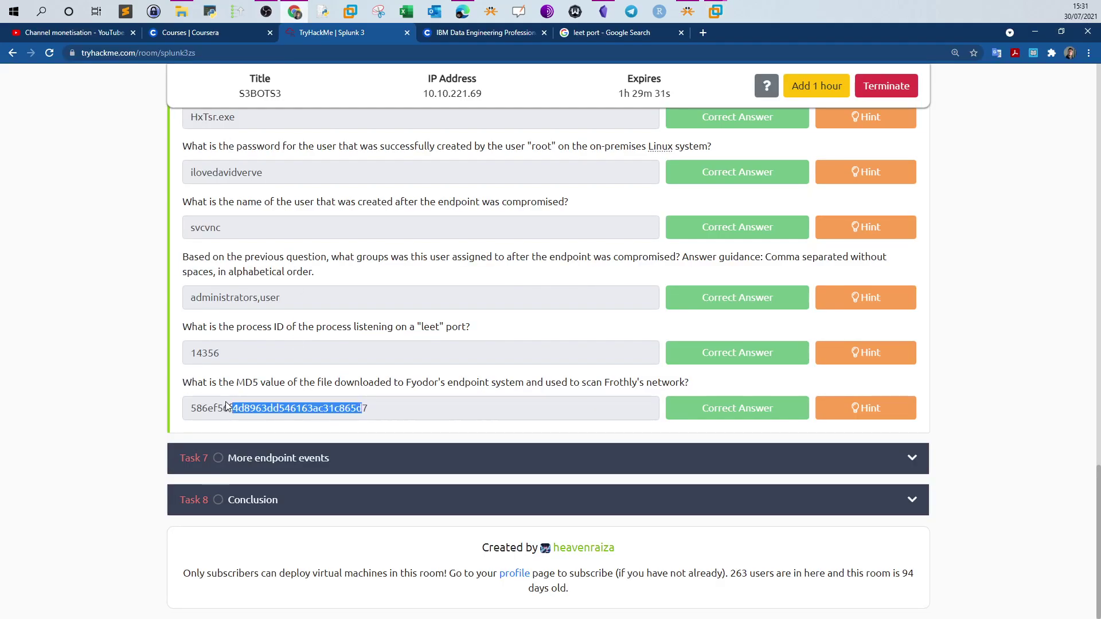
pyautogui.scroll(10, 258, 373)
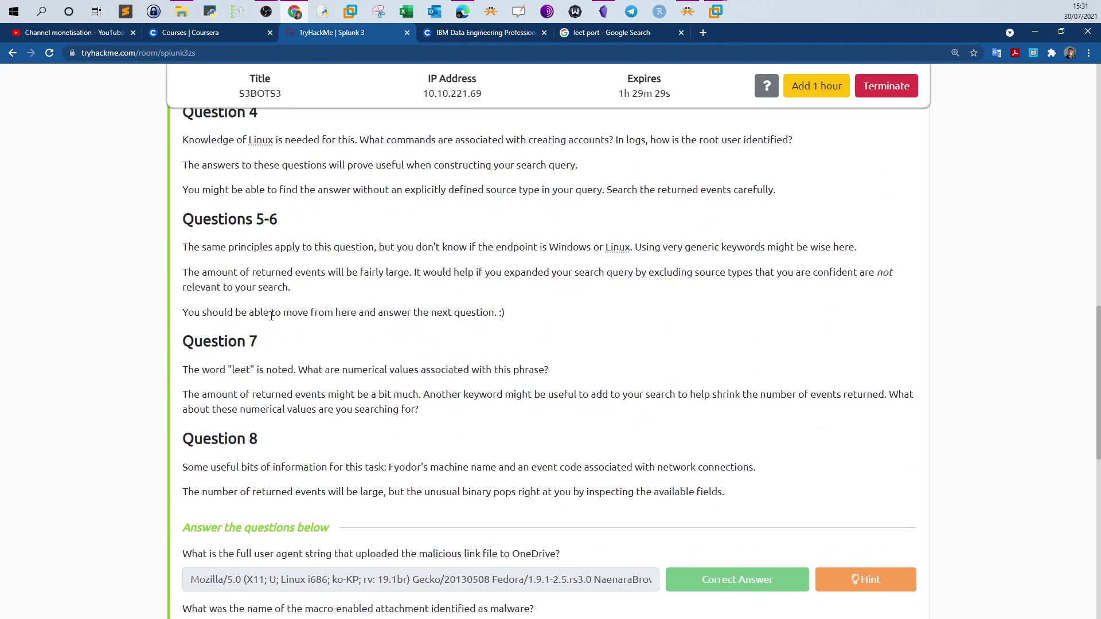
pyautogui.scroll(-5, 271, 317)
pyautogui.scroll(7, 273, 253)
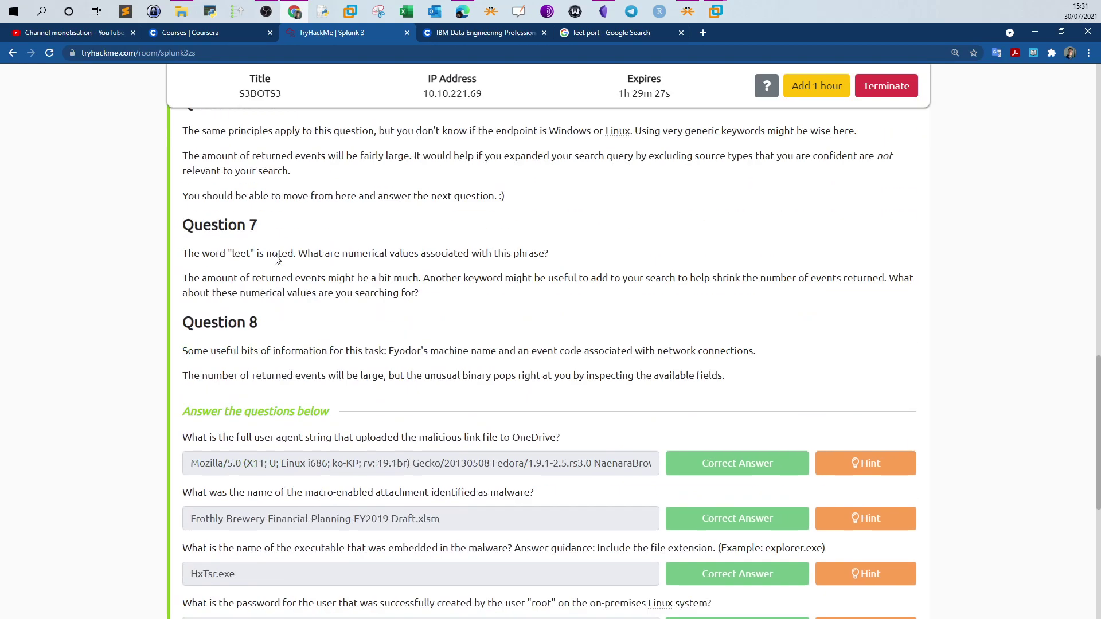
pyautogui.scroll(5, 277, 255)
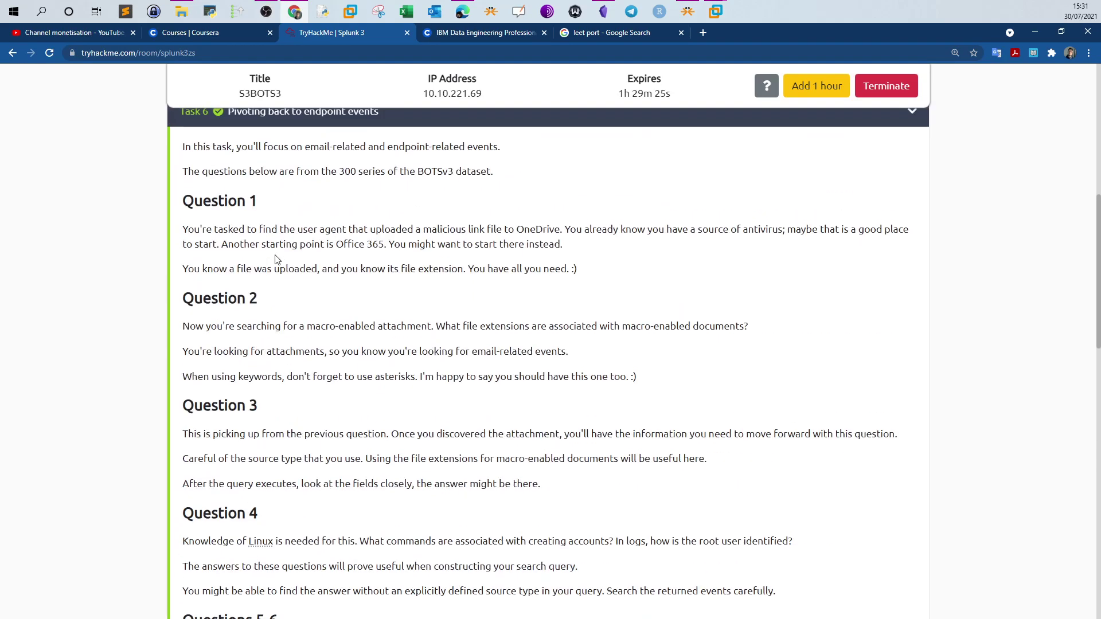
pyautogui.scroll(-9, 275, 260)
pyautogui.scroll(-4, 325, 325)
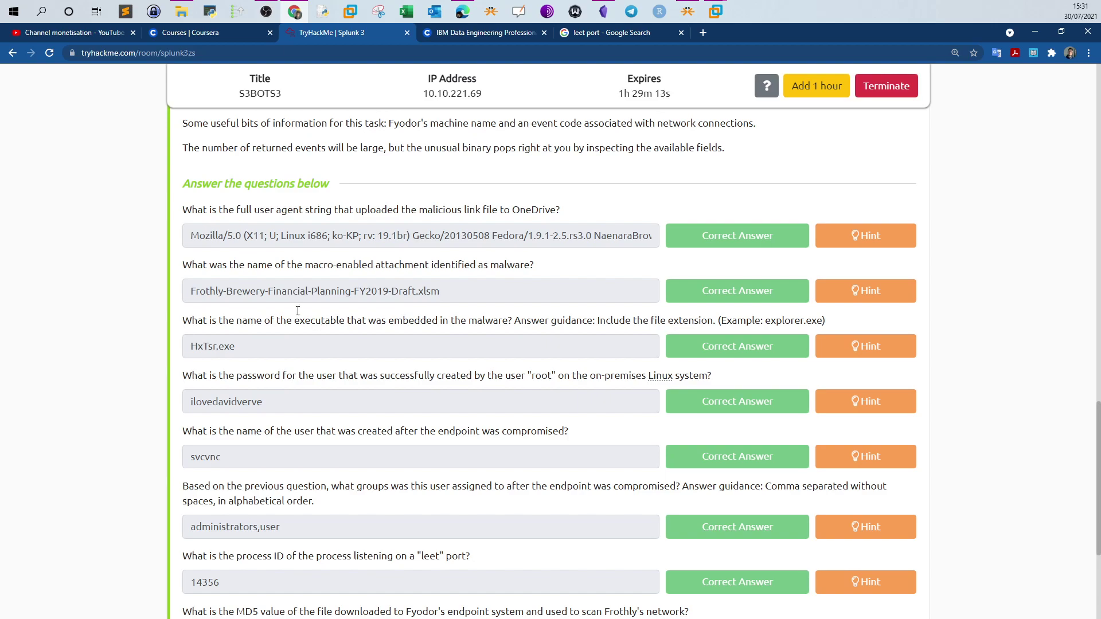
pyautogui.moveTo(191, 268)
pyautogui.mouseDown()
pyautogui.moveTo(539, 272)
pyautogui.moveTo(183, 267)
pyautogui.mouseUp()
pyautogui.click(544, 272)
pyautogui.scroll(-2, 328, 361)
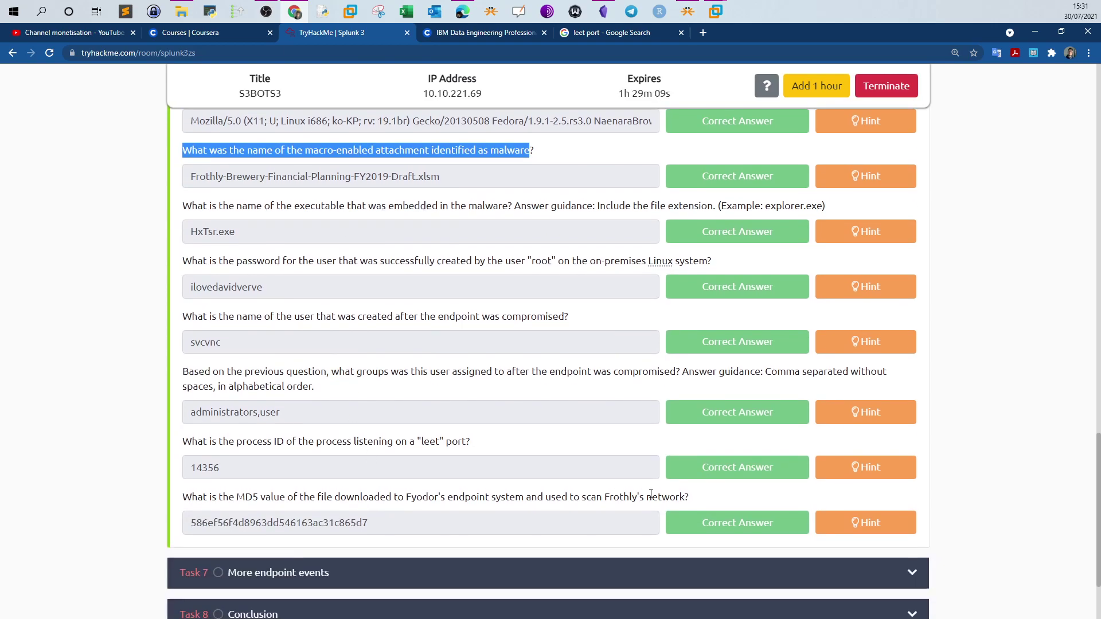
pyautogui.moveTo(652, 497); pyautogui.dragTo(164, 503)
pyautogui.scroll(2, 253, 262)
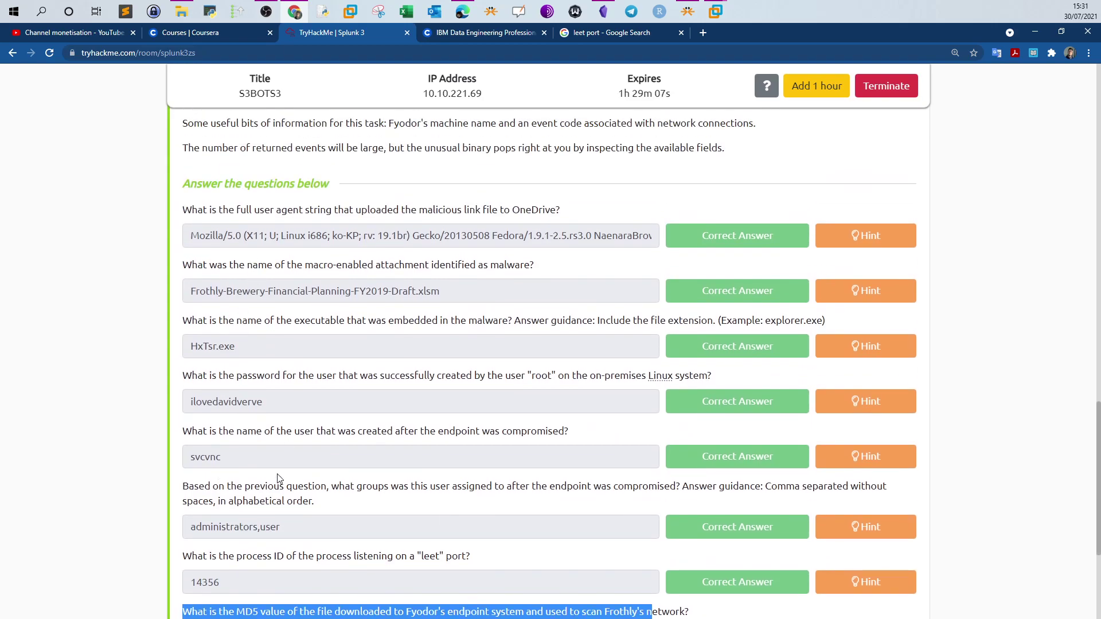
pyautogui.scroll(-3, 277, 474)
pyautogui.scroll(6, 300, 462)
pyautogui.scroll(7, 300, 462)
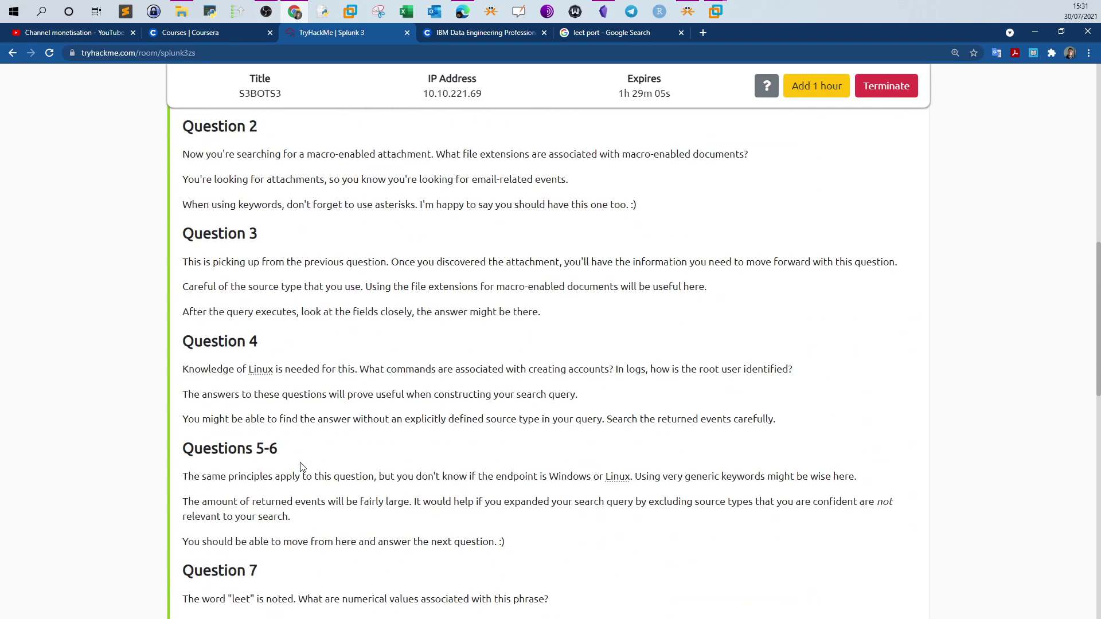